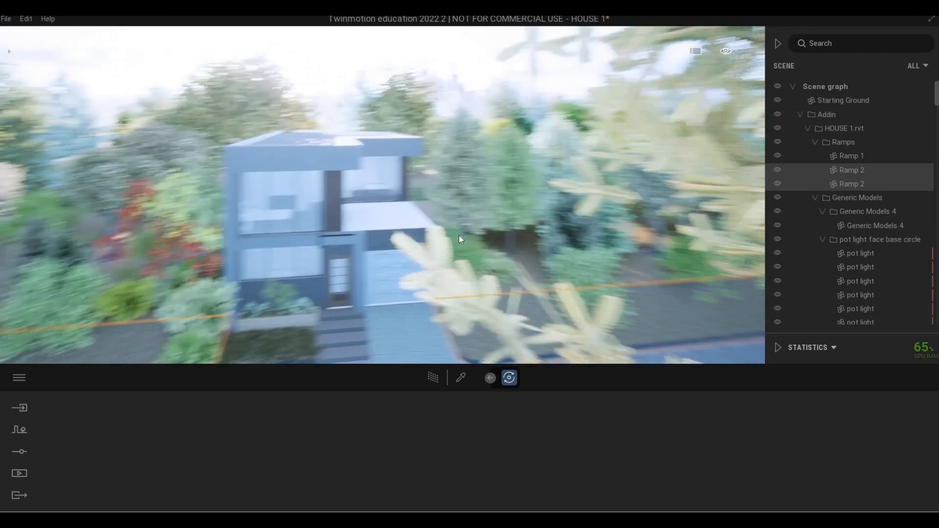
Add the large FLOOR 4 ground slab to the two selected Ramp 2 strips and isolate them in the scene
right_drag(458, 239, 460, 241)
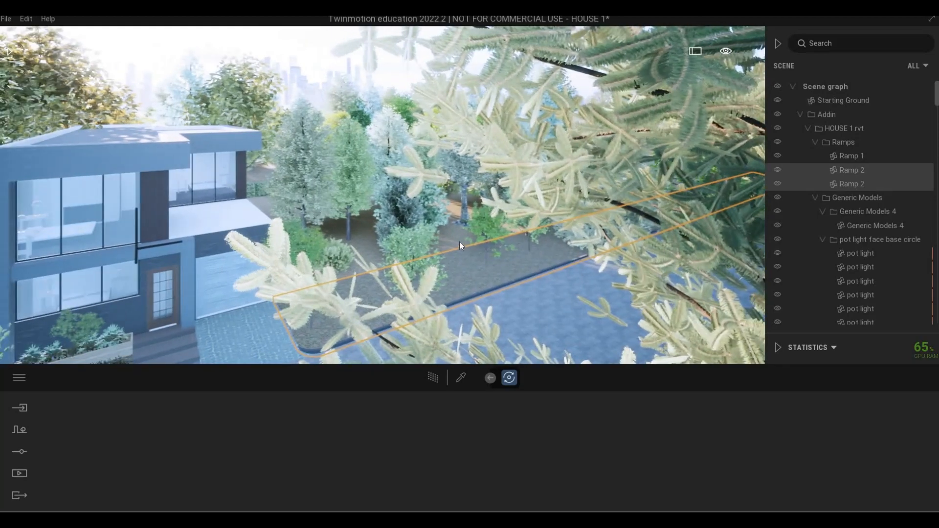
click(444, 246)
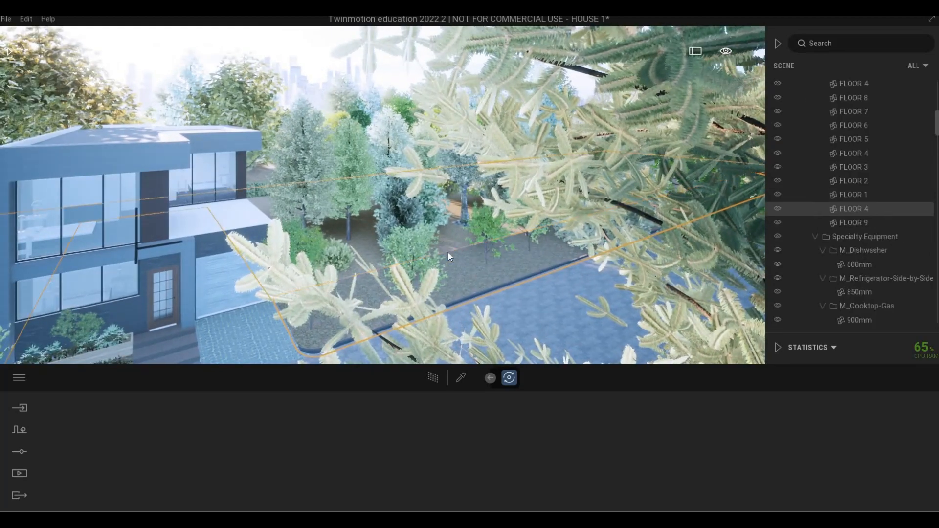
right_drag(476, 256, 478, 257)
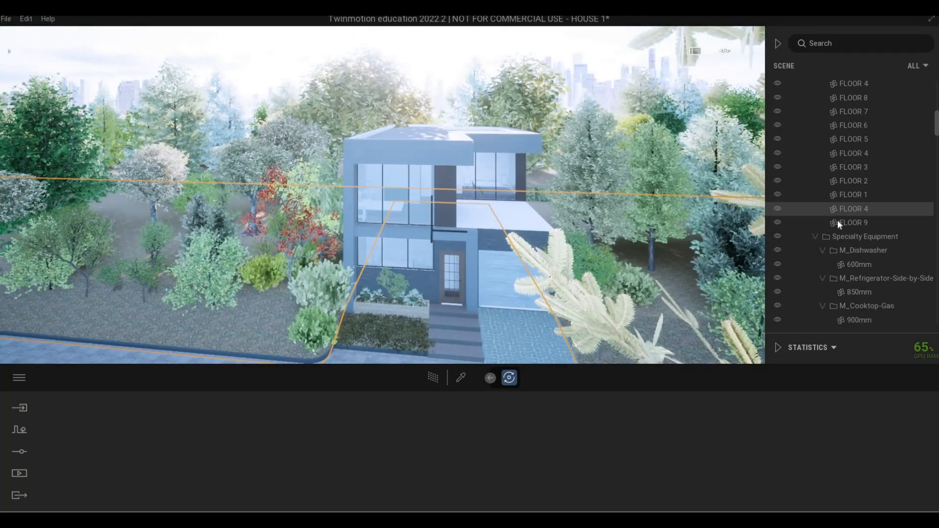
right_click(852, 210)
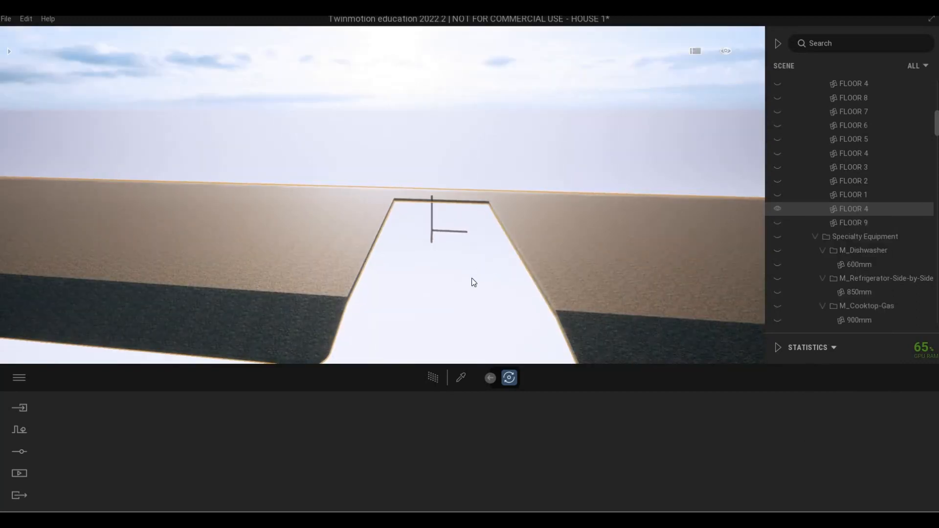
key(Escape)
key(Escape)
key(a)
key(e)
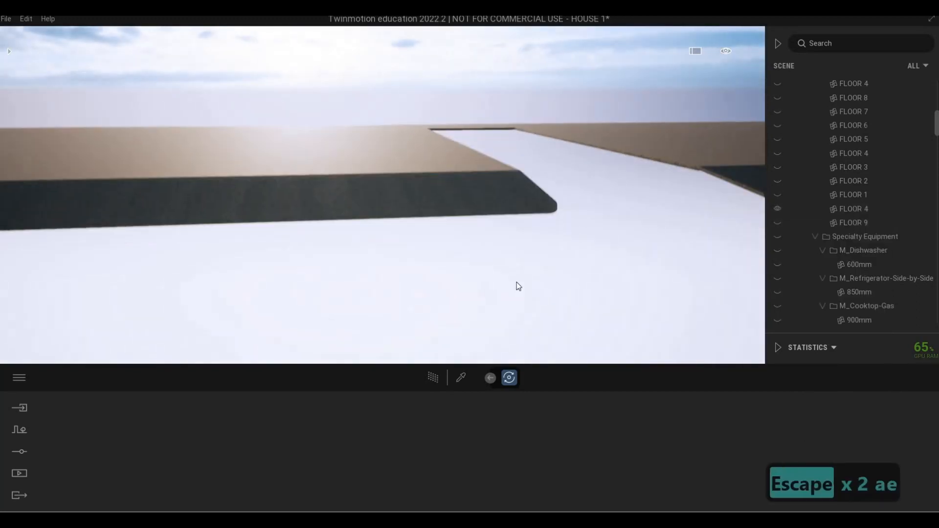
key(q)
key(d)
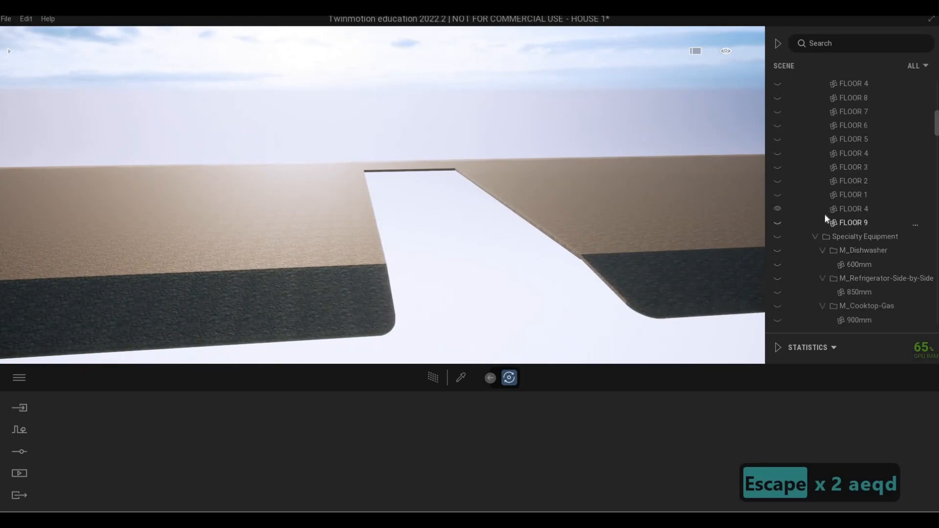
Unhide the small front-yard slab, the first FLOOR 4 element in the Floors folder
click(777, 152)
click(778, 154)
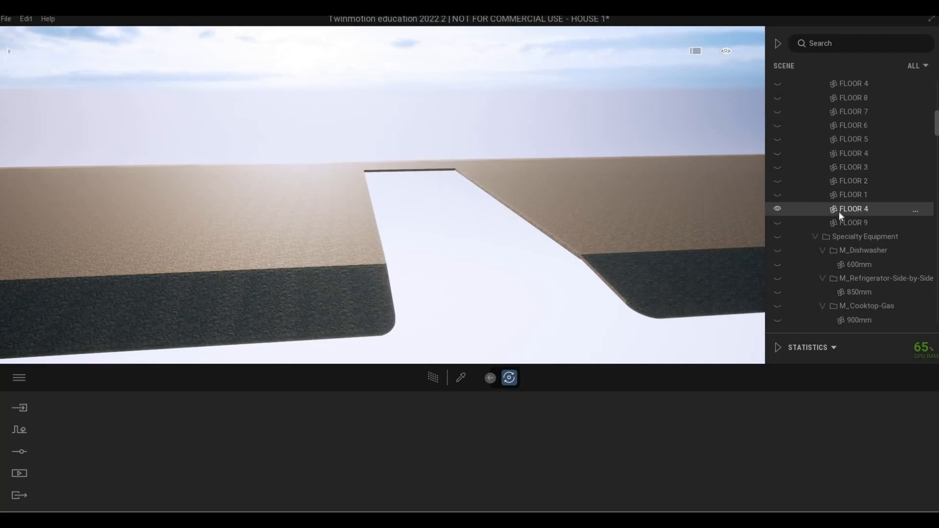
scroll(783, 102, up, 1)
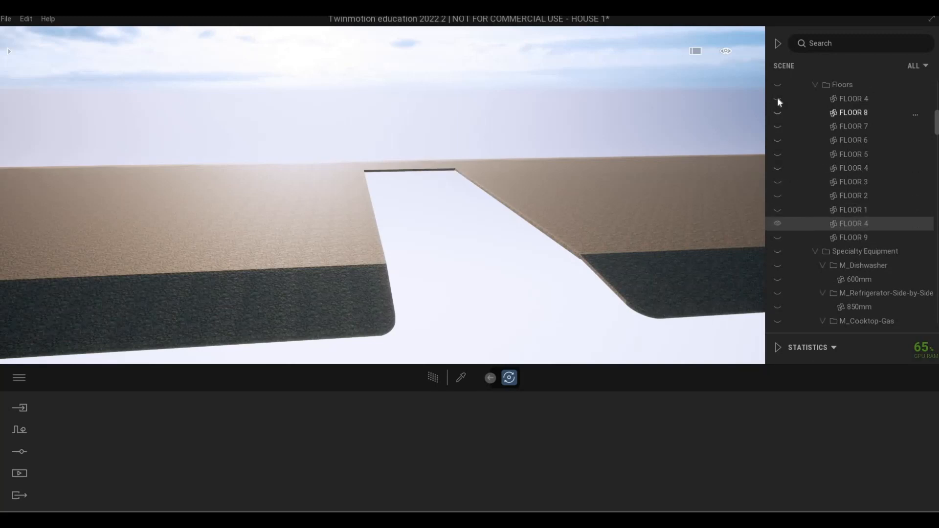
click(777, 98)
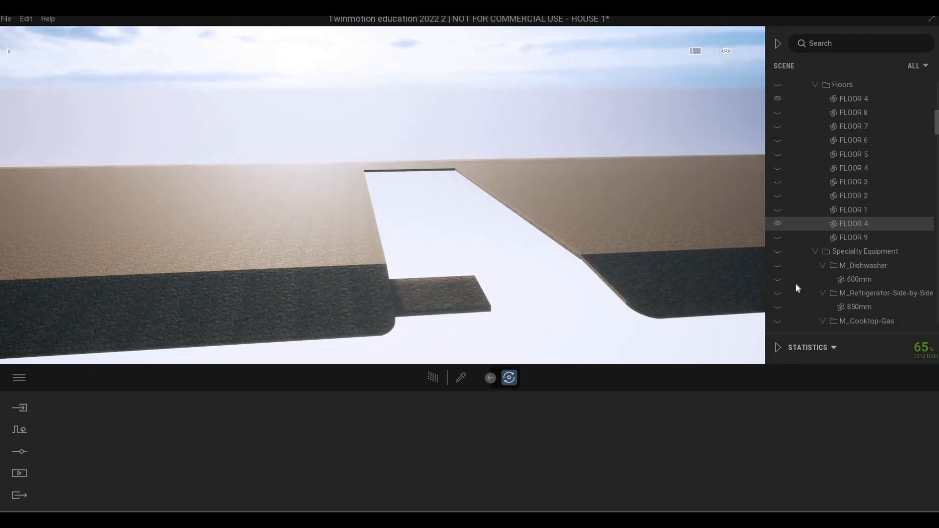
Find Painted vegetation 1 in the scene graph, unhide it and select it
scroll(935, 127, down, 3)
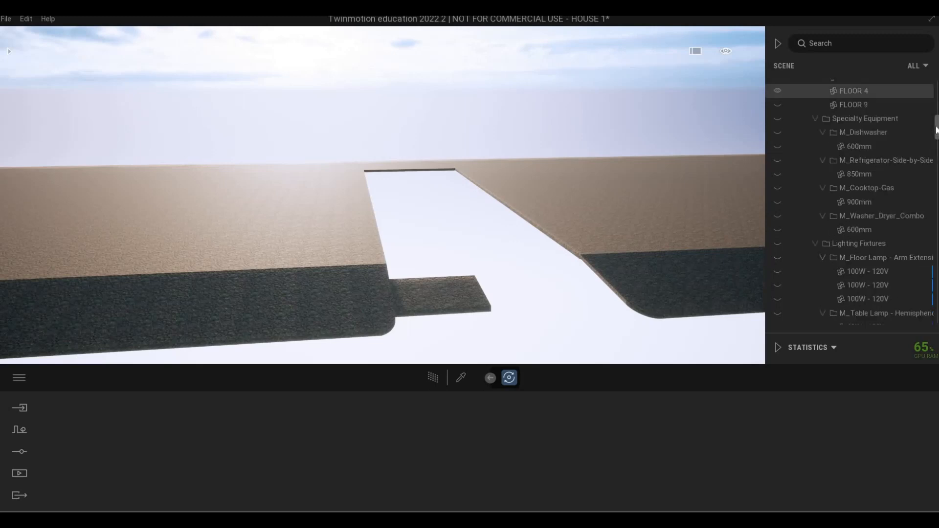
scroll(937, 254, down, 15)
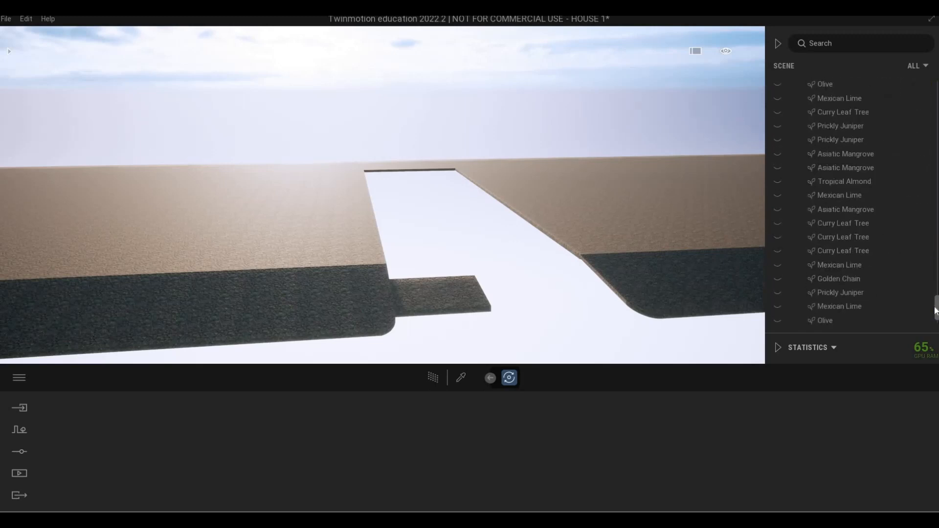
scroll(936, 294, up, 10)
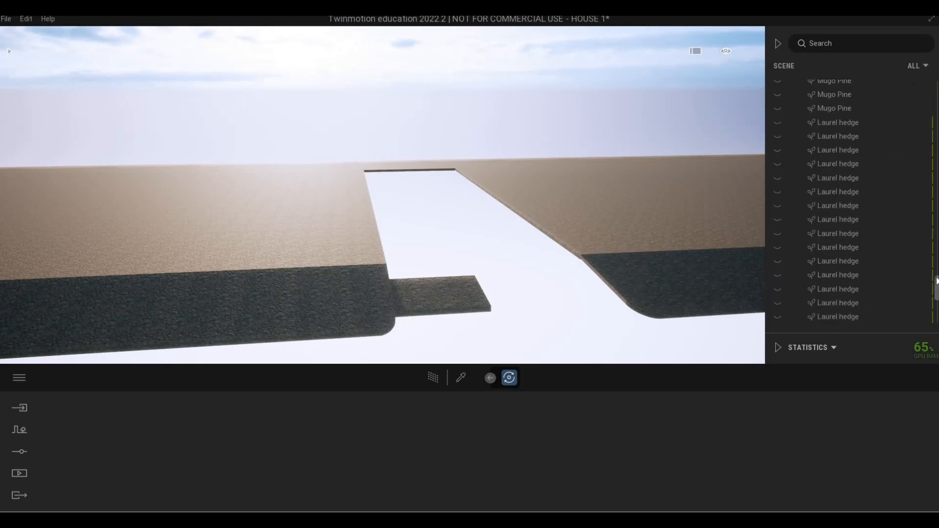
scroll(851, 201, up, 3)
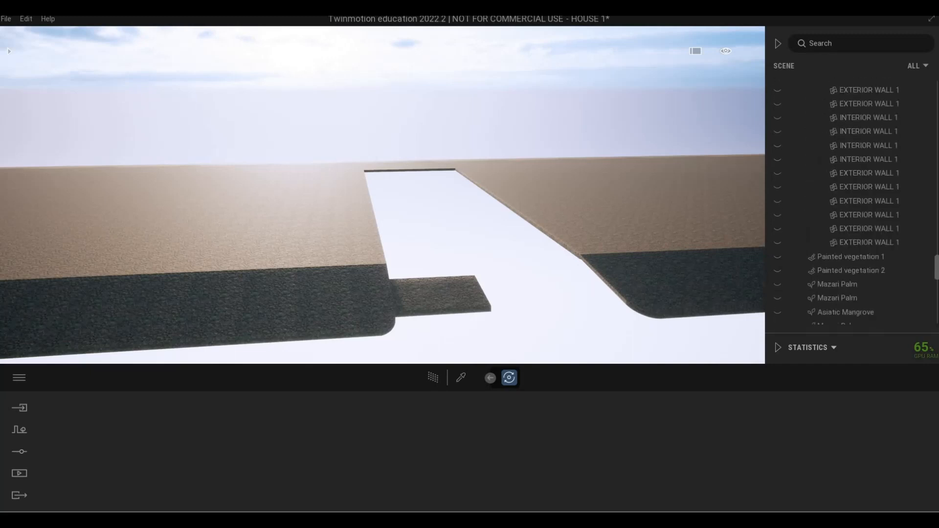
scroll(851, 201, up, 2)
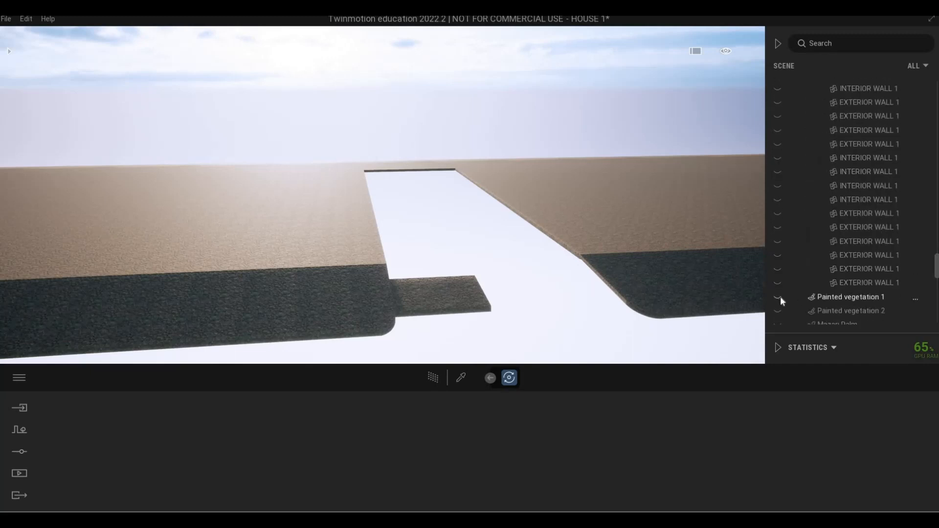
click(414, 297)
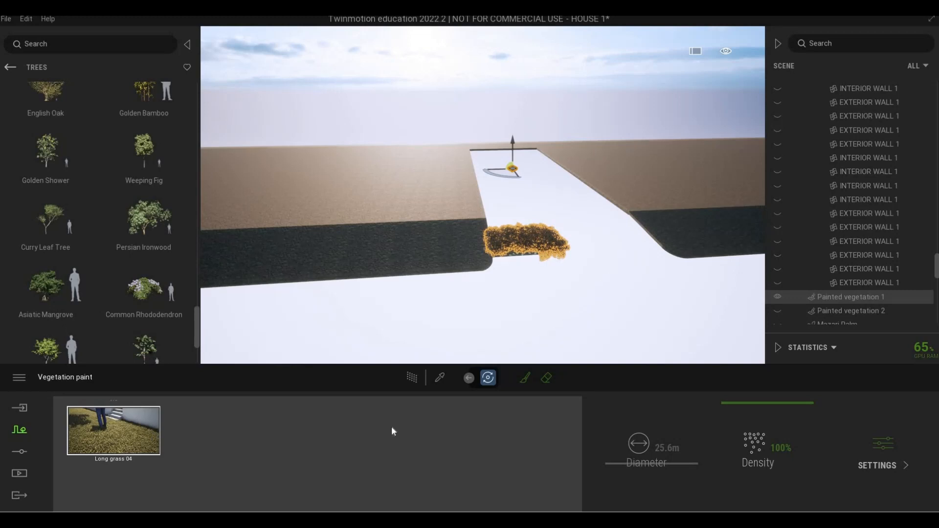
Paint Long grass 04 over the ground just right of the driveway with a 15.4 m brush
click(524, 379)
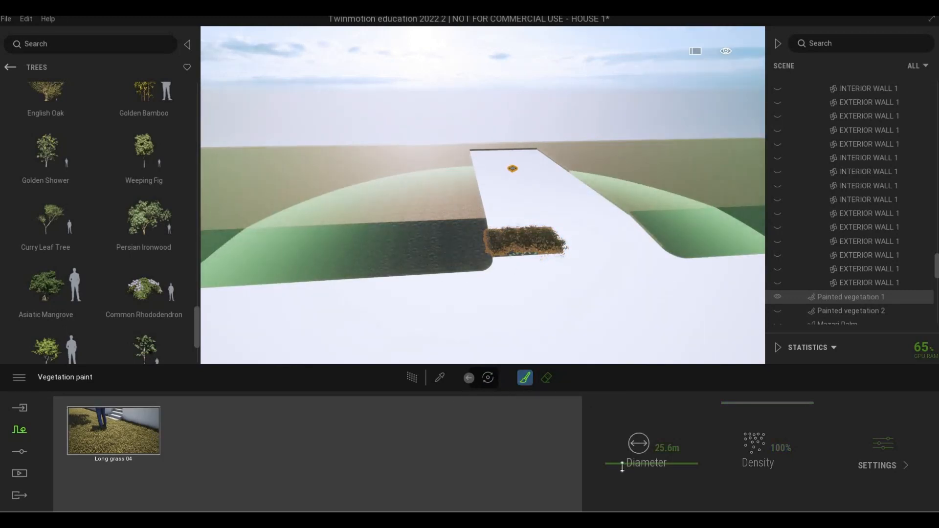
click(622, 467)
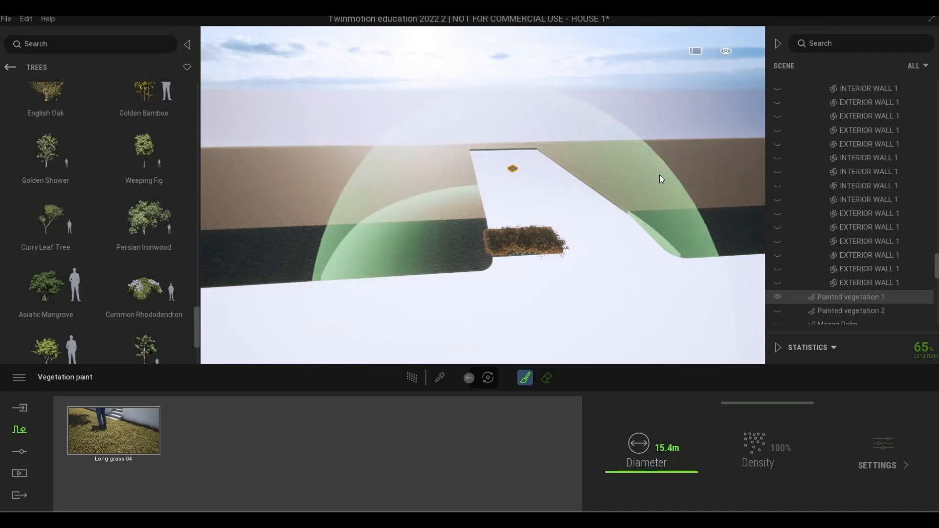
key(d)
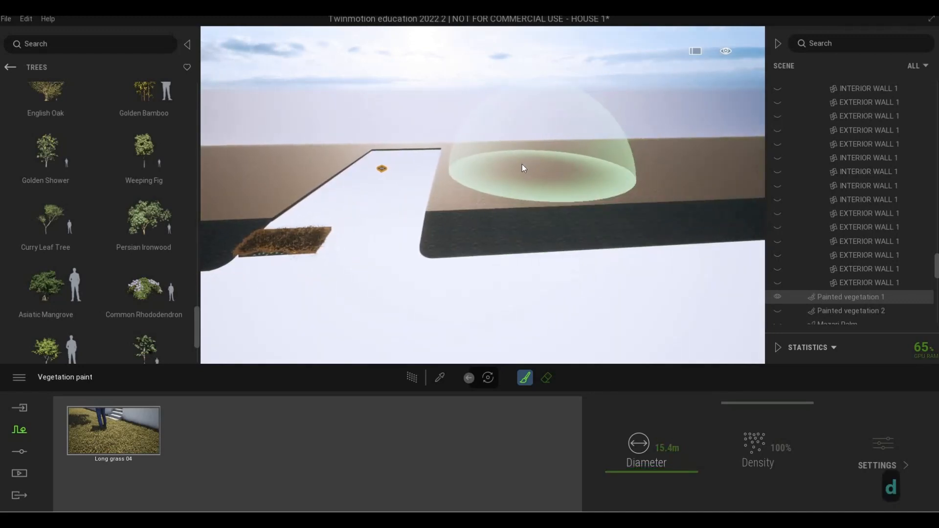
mouse_move(520, 192)
mouse_down()
mouse_move(596, 174)
mouse_move(538, 181)
mouse_move(579, 169)
mouse_move(593, 175)
mouse_up()
key(d)
key(d)
key(d)
key(w)
key(q)
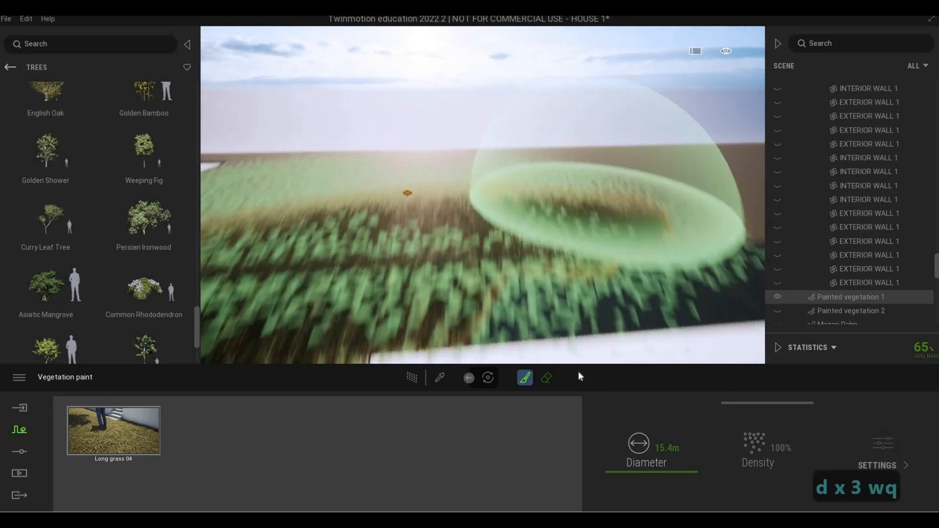
Increase the brush diameter to 27.4 m and paint grass over the rest of the ground right of the driveway
key(s)
key(q)
click(632, 462)
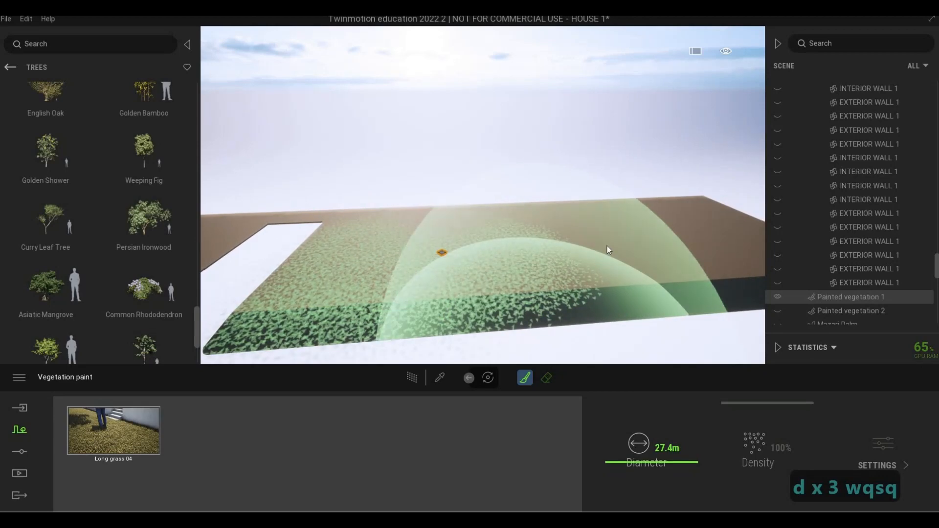
key(s)
key(d)
mouse_move(595, 191)
mouse_down()
mouse_move(498, 208)
mouse_move(486, 224)
mouse_up()
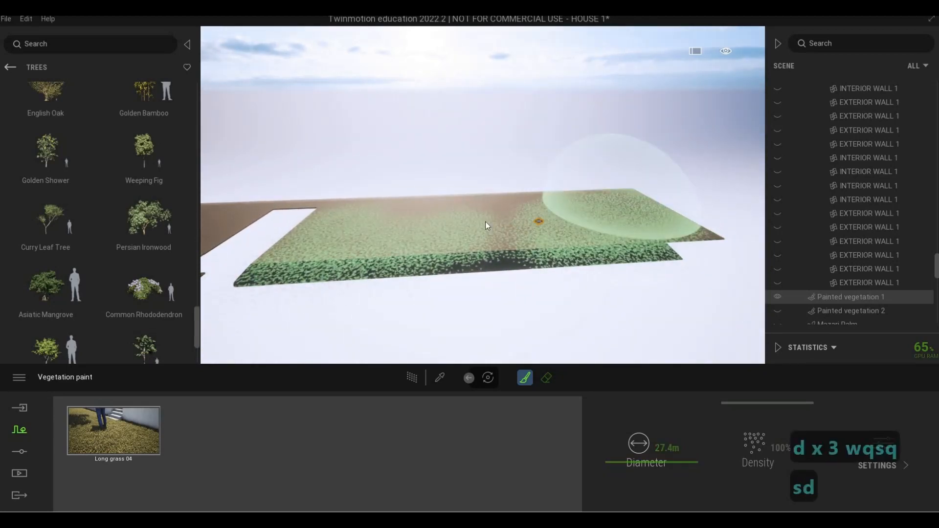
Paint grass over the ground directly left of the driveway with the 27.4 m brush
key(a)
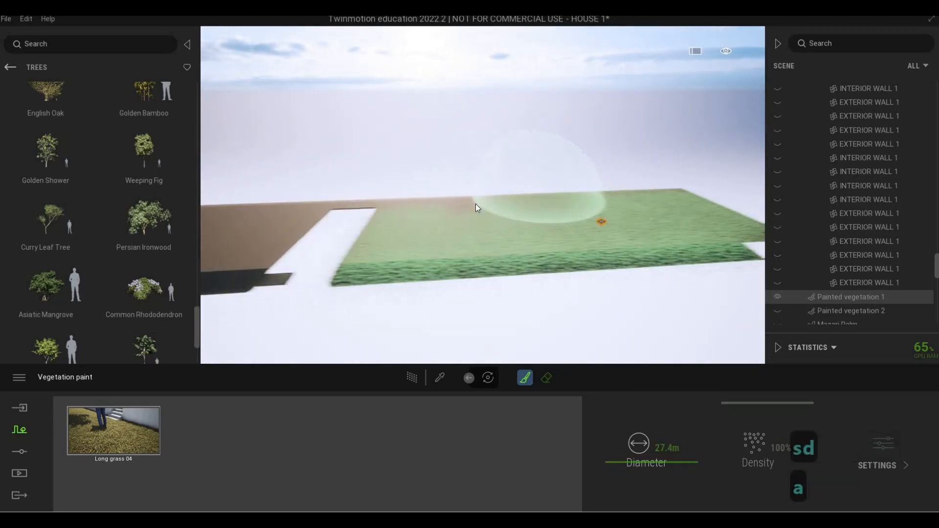
key(a)
key(a)
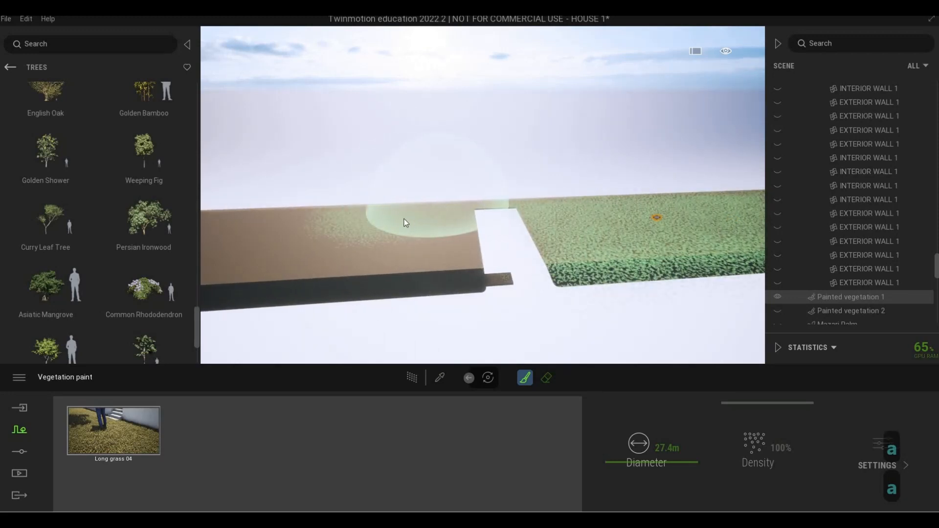
mouse_move(395, 229)
mouse_down()
mouse_move(399, 252)
mouse_move(384, 271)
mouse_up()
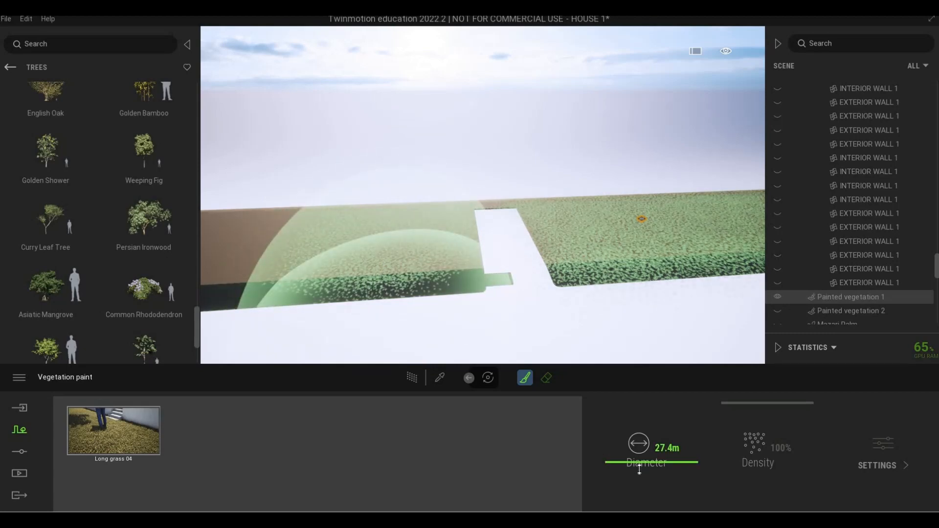
Reduce the brush diameter to 18.4 m and fill in the grass left of the driveway near the small slab
mouse_move(639, 468)
mouse_down()
mouse_move(445, 353)
mouse_move(422, 306)
mouse_up()
key(w)
key(a)
key(w)
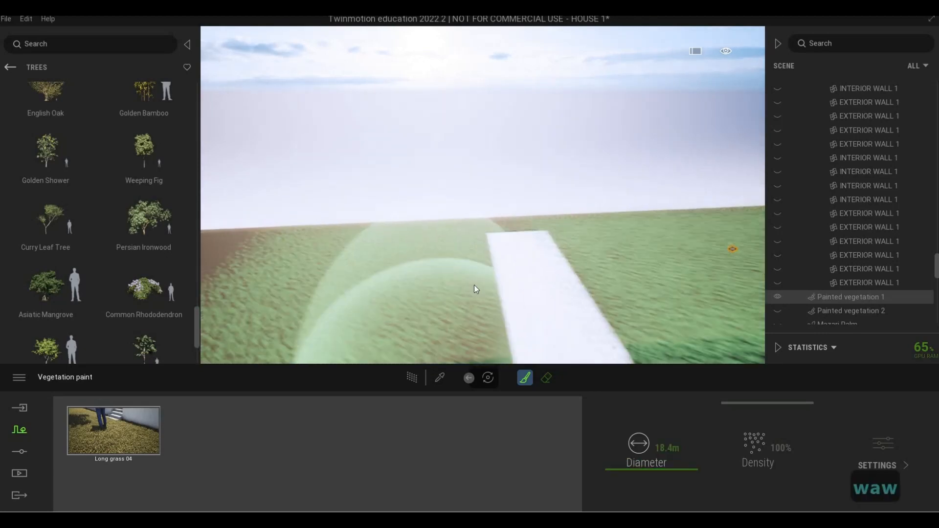
key(e)
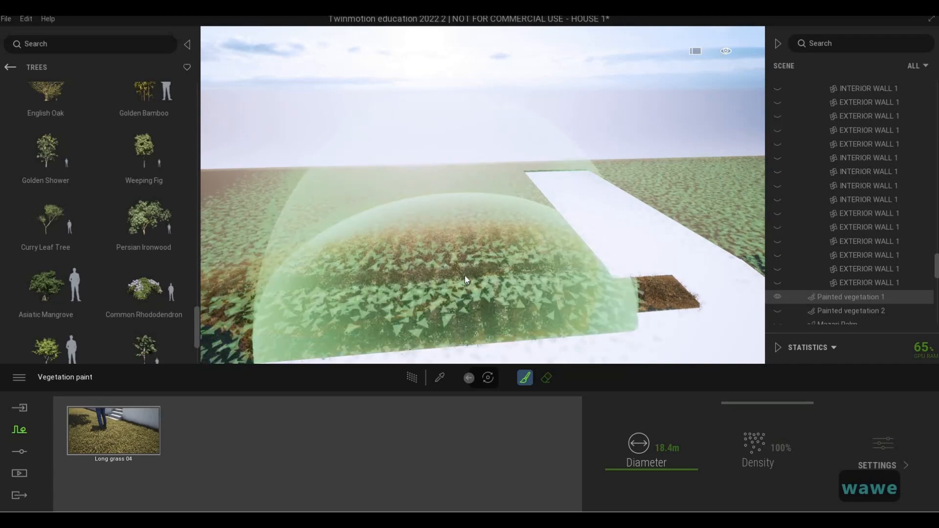
key(a)
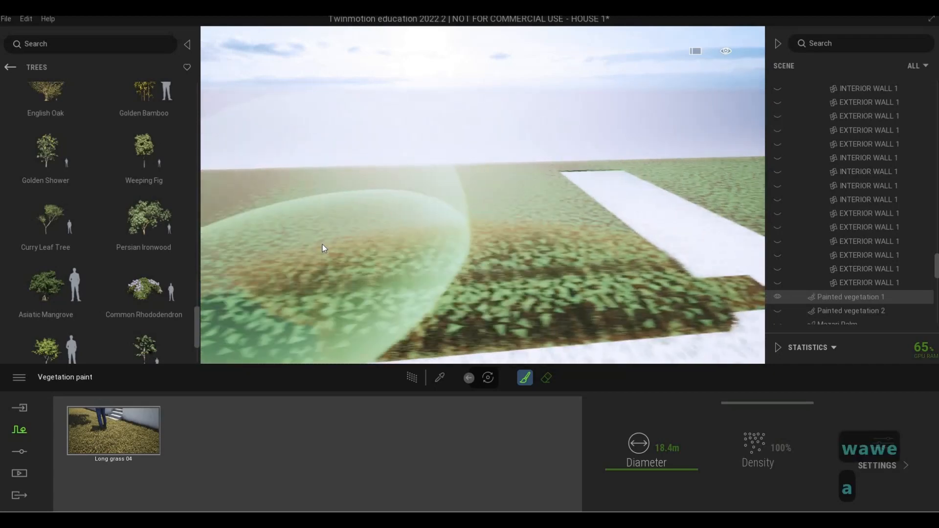
Enlarge the brush diameter to 35.3 m and paint grass over the remaining bare ground at the far left
key(s)
key(s)
key(q)
key(a)
key(s)
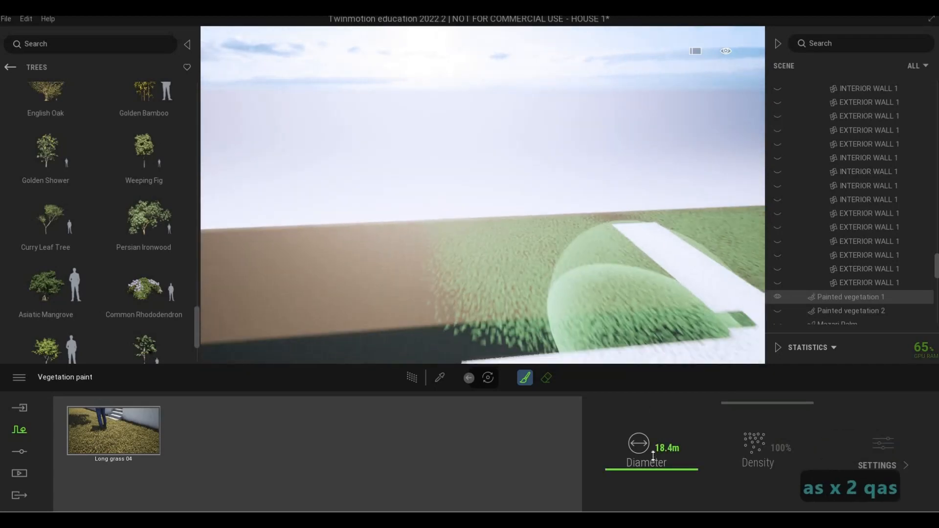
mouse_move(653, 456)
mouse_down()
mouse_move(440, 272)
mouse_move(460, 236)
mouse_move(487, 253)
mouse_move(530, 242)
mouse_move(337, 231)
mouse_move(330, 239)
mouse_move(370, 239)
mouse_move(351, 256)
mouse_move(431, 262)
mouse_move(442, 251)
mouse_up()
key(a)
key(a)
key(a)
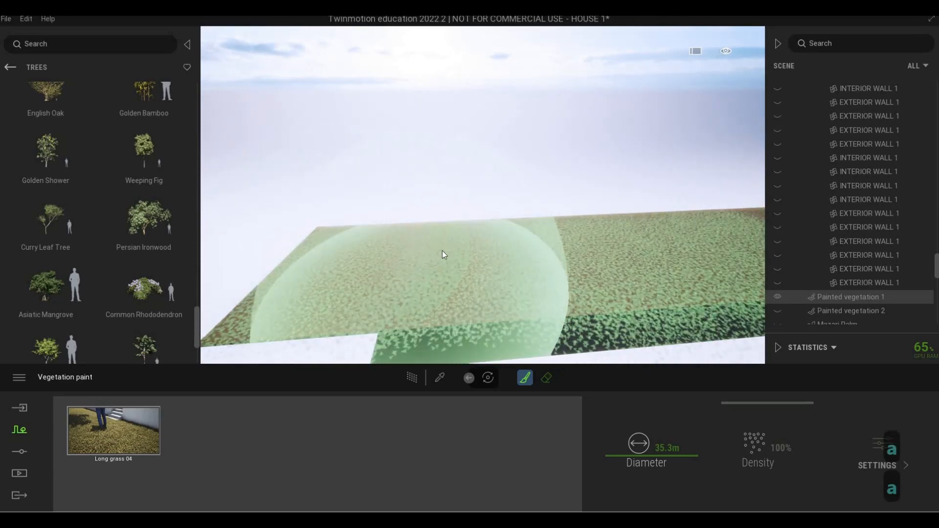
Examine the painted grass coverage on both sides of the driveway for bare areas
key(d)
key(d)
key(d)
key(d)
key(d)
key(d)
key(w)
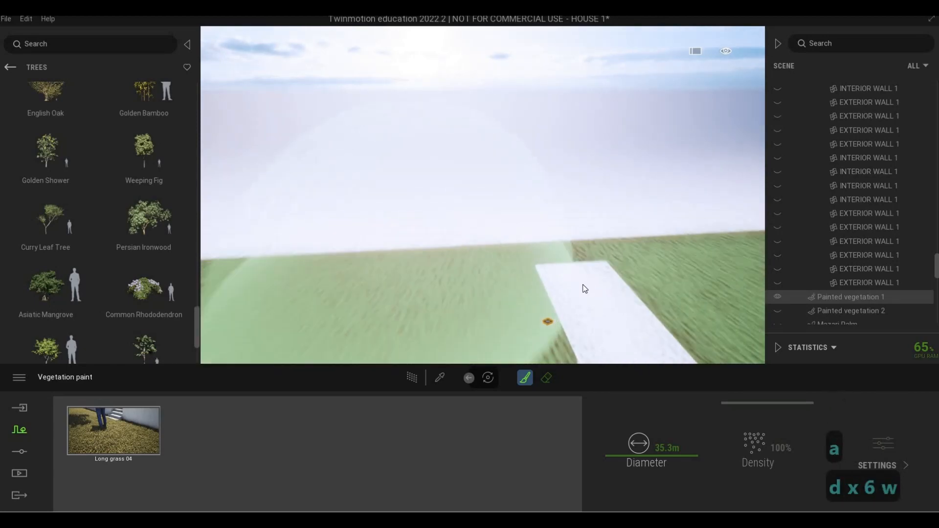
key(s)
key(s)
key(s)
key(s)
key(s)
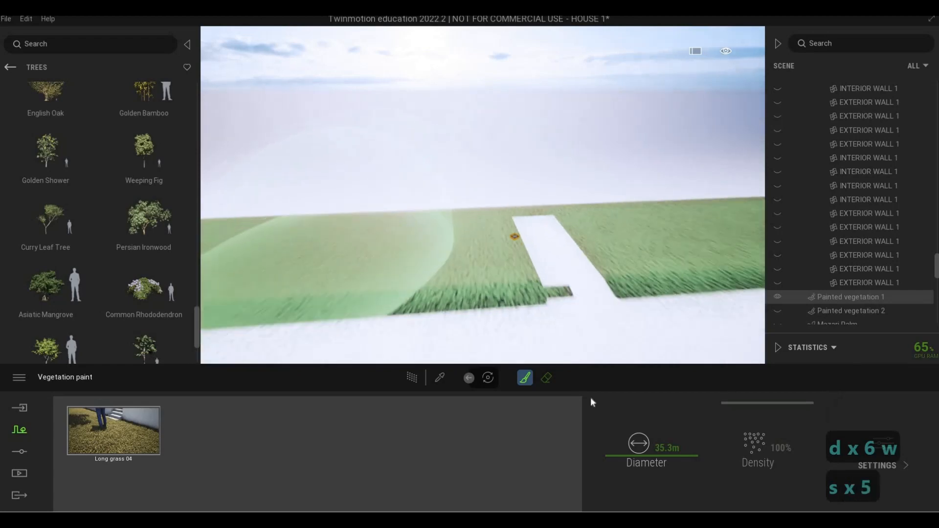
key(s)
key(s)
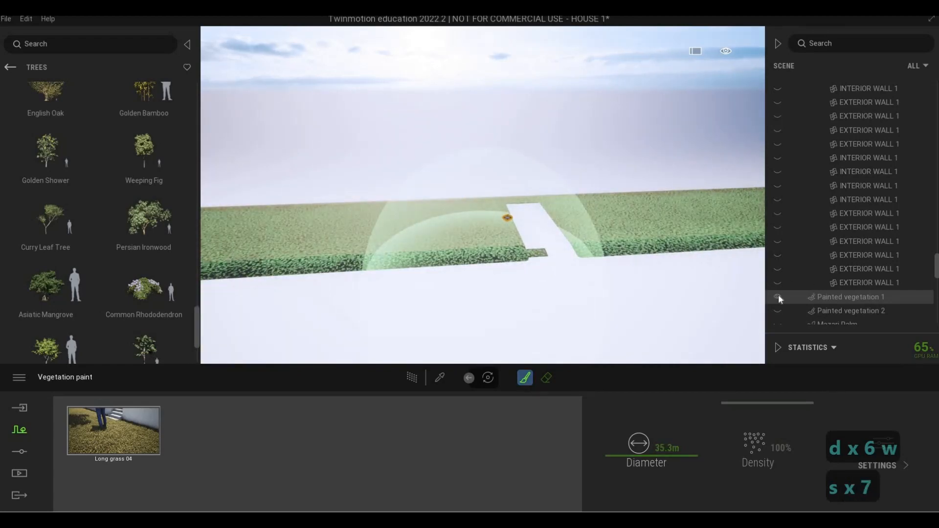
Leave vegetation painting and turn off isolation on the selected Ramp 2 ground element to bring back the whole scene
key(w)
key(e)
key(w)
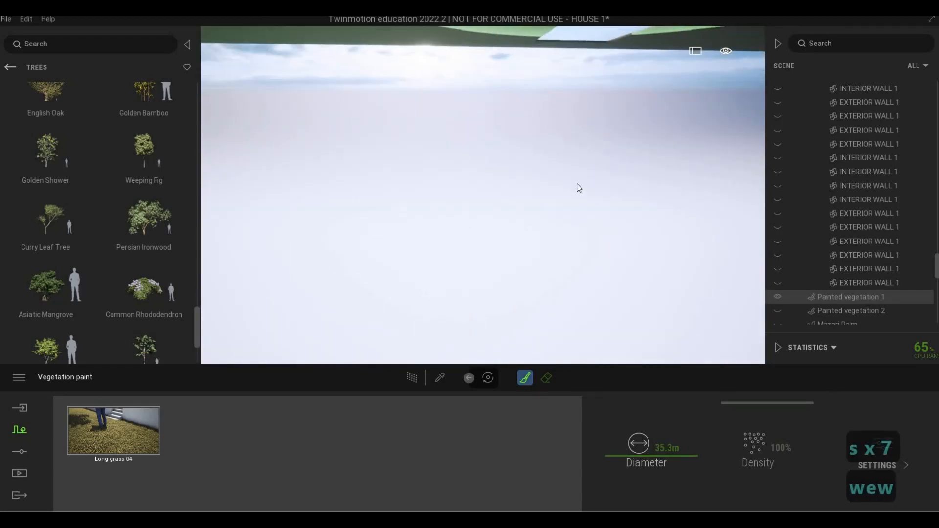
key(d)
key(Escape)
key(Escape)
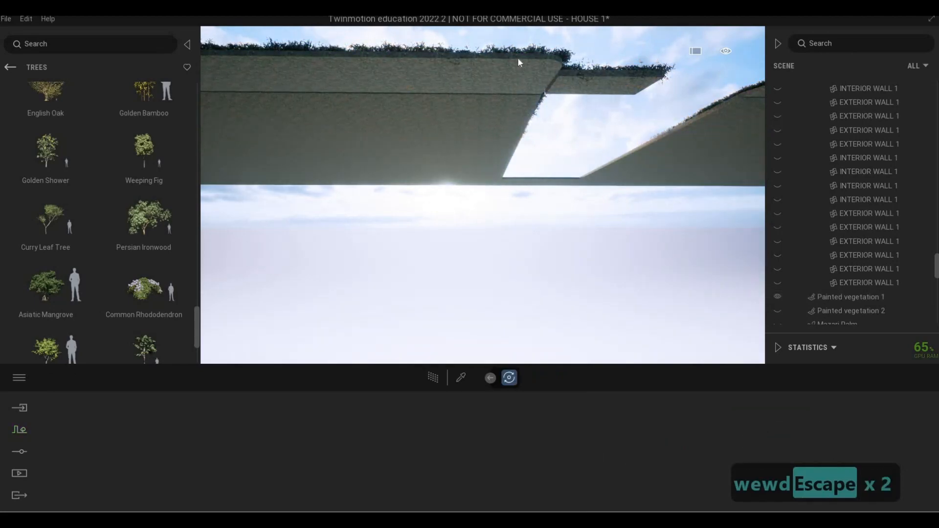
right_click(843, 184)
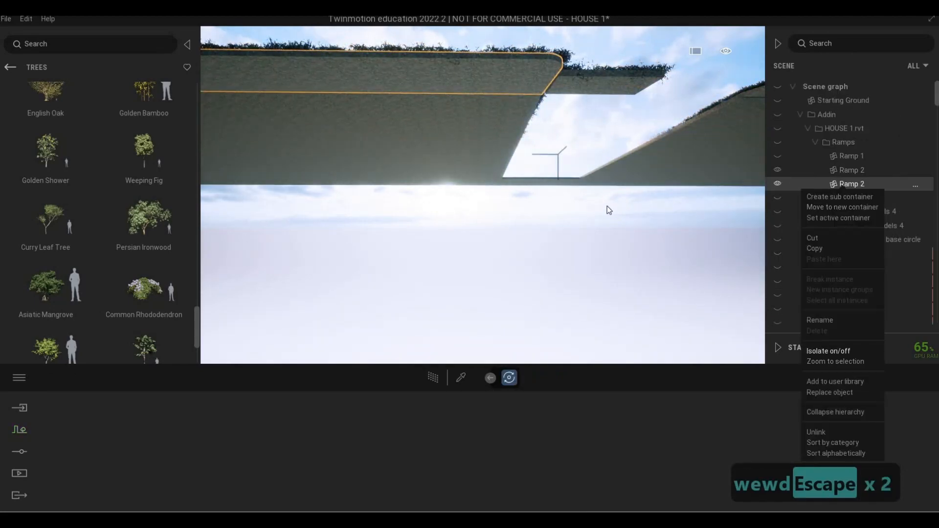
key(Escape)
Select the painted grass beside the front entry steps for erasing and reduce the eraser diameter to 0.3 m
key(q)
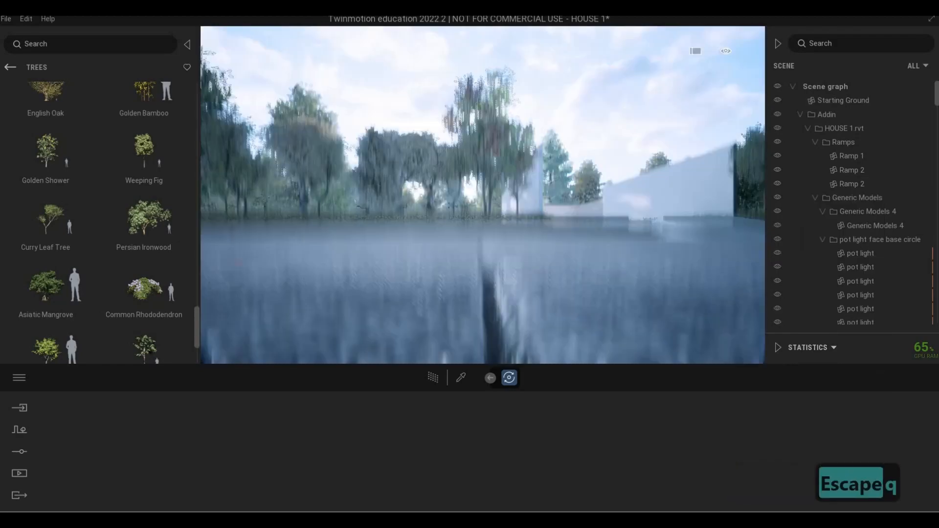
key(d)
key(w)
key(e)
key(w)
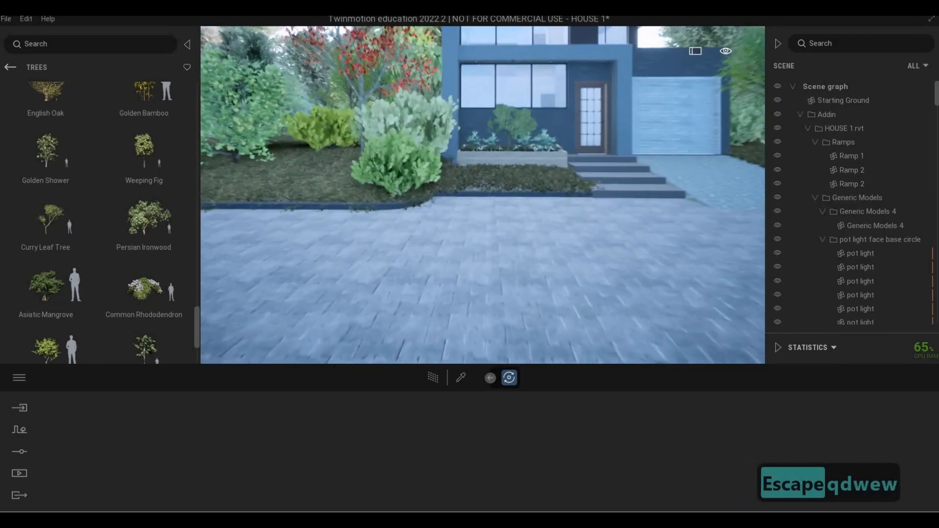
key(d)
key(q)
key(w)
key(d)
key(w)
key(e)
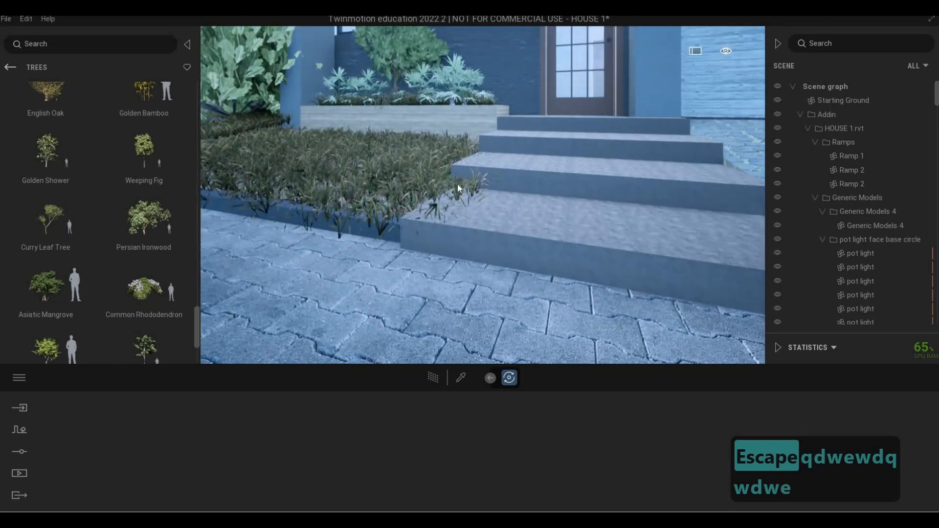
click(451, 186)
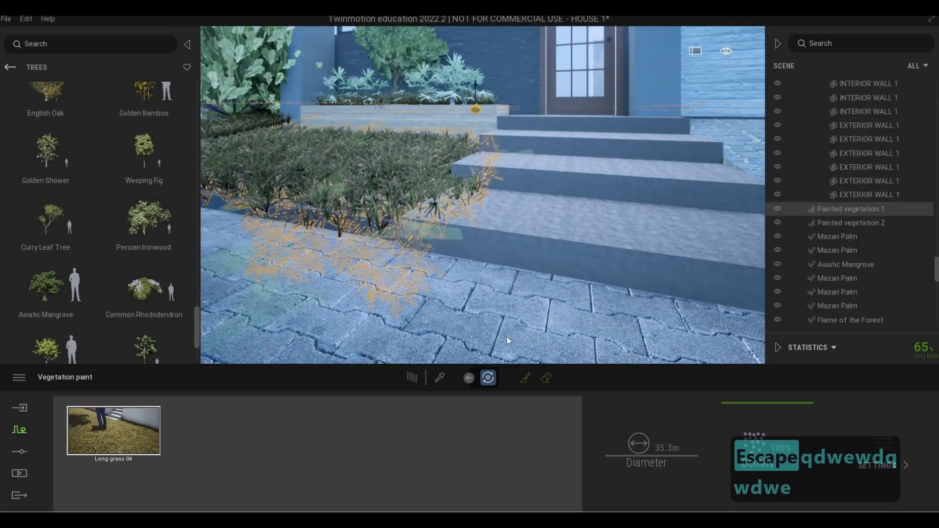
click(547, 378)
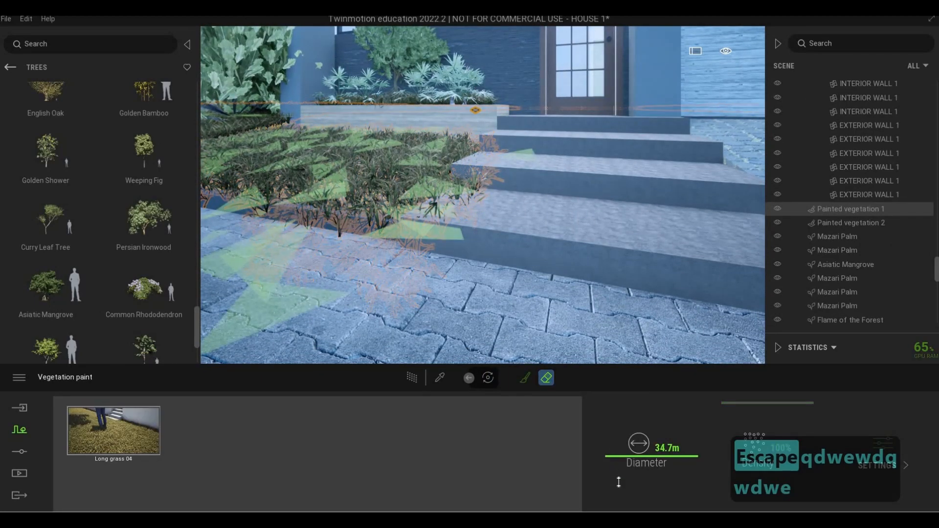
drag(619, 482, 619, 491)
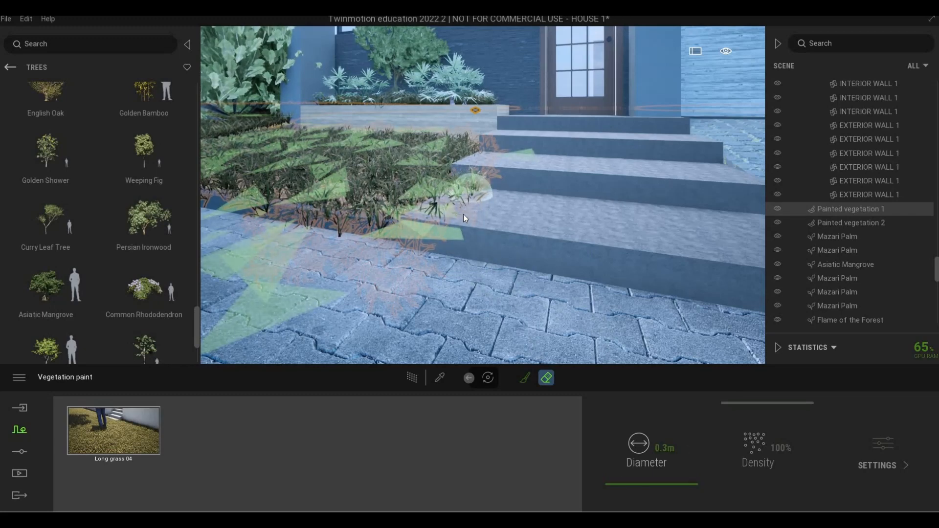
Set the eraser diameter to 0.5 m and erase the grass overlapping the entry steps and the paving curb
key(a)
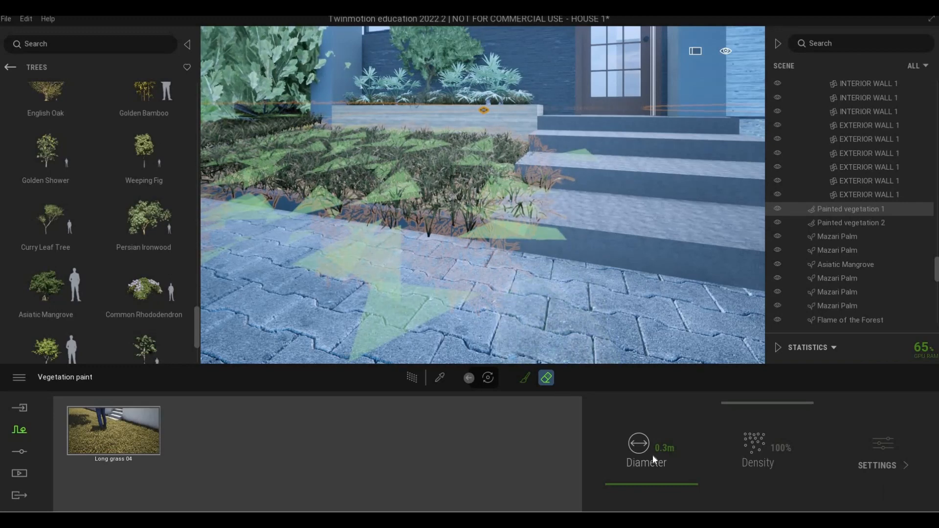
double_click(668, 448)
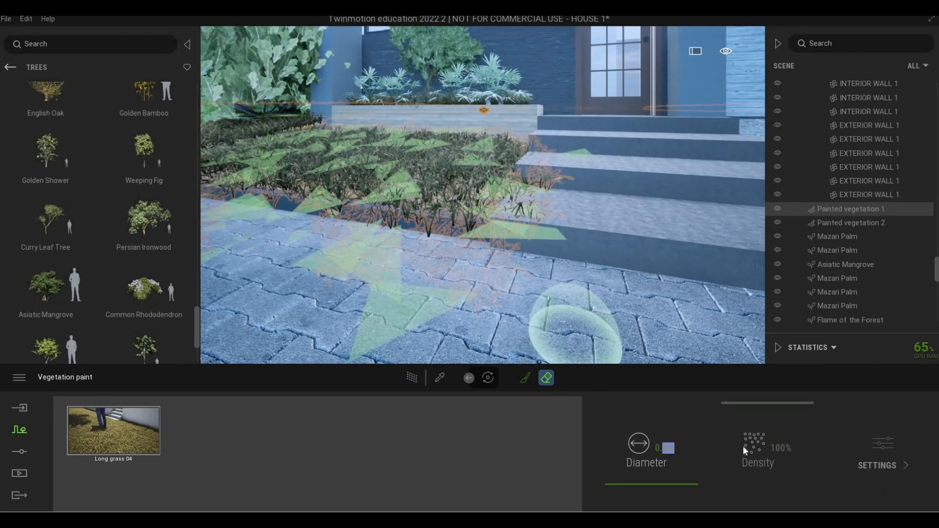
text(.5)
key(Return)
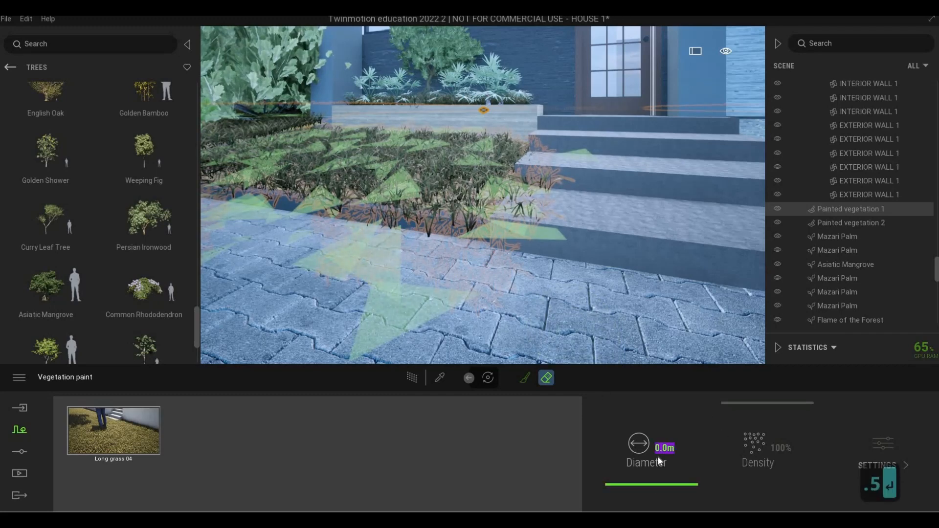
text(.5)
key(Return)
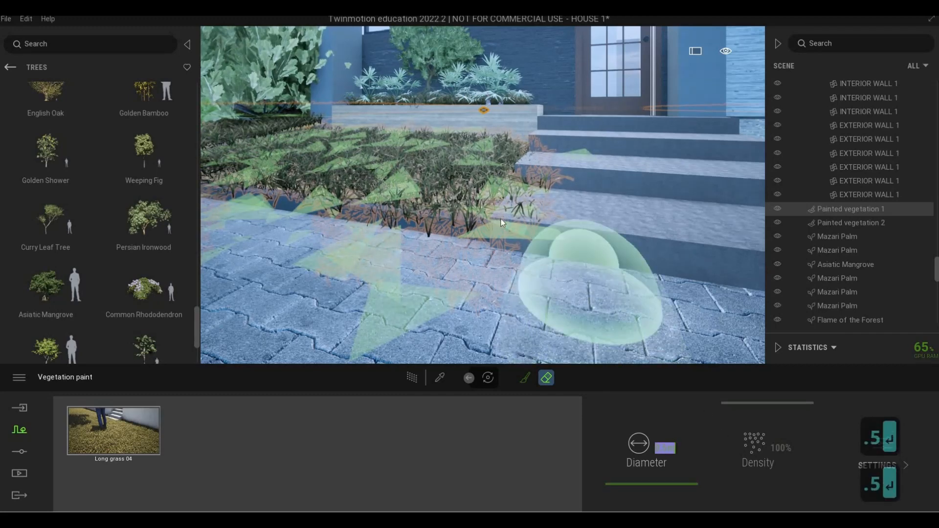
mouse_move(521, 185)
mouse_down()
mouse_move(506, 219)
mouse_move(488, 221)
mouse_move(552, 168)
mouse_up()
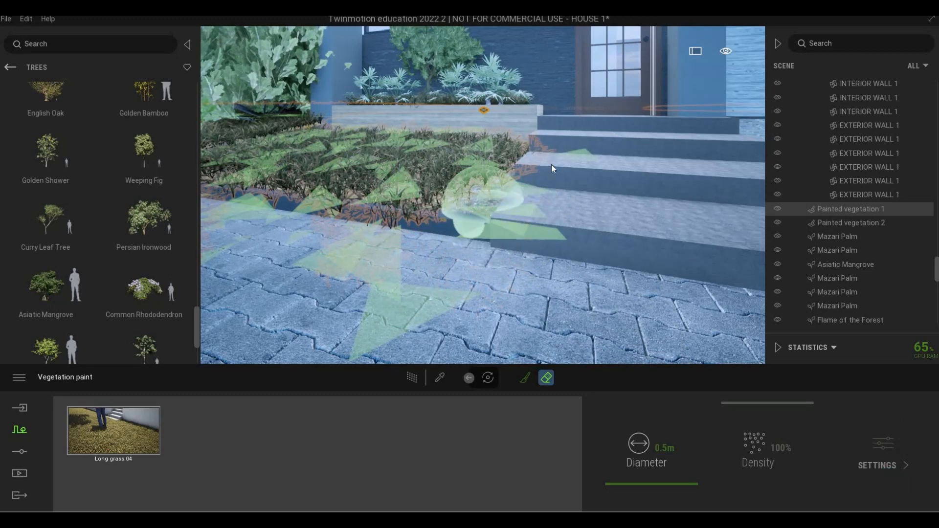
mouse_move(375, 239)
mouse_down()
mouse_move(359, 245)
mouse_move(337, 233)
mouse_move(405, 243)
mouse_move(286, 209)
mouse_move(273, 225)
mouse_up()
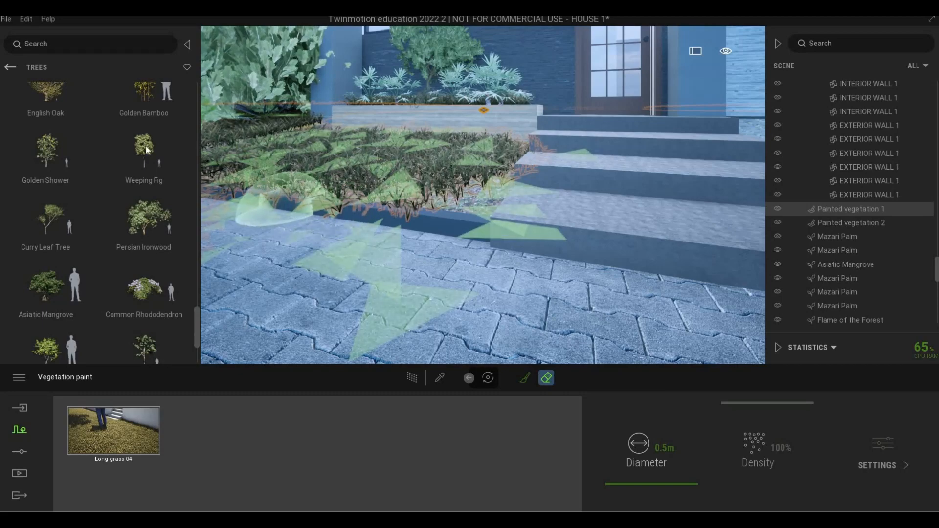
key(Escape)
key(Escape)
key(Escape)
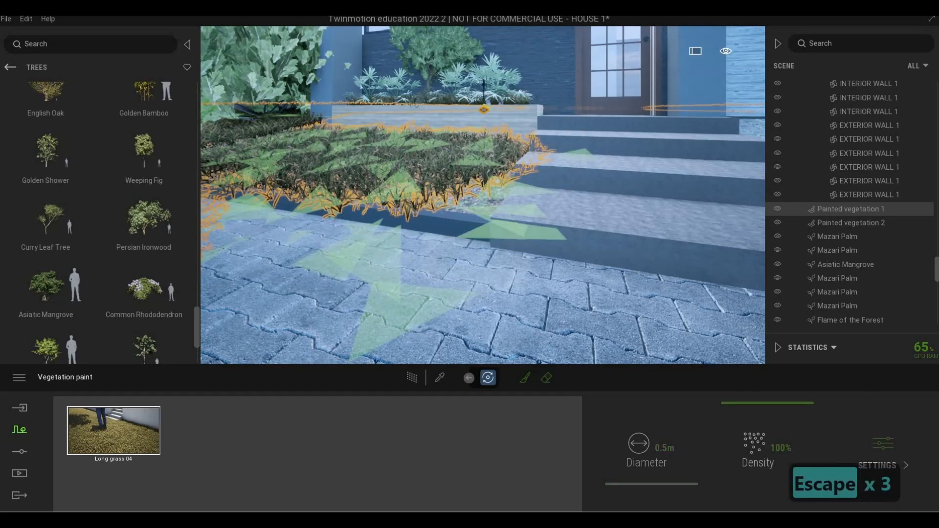
Frame the full front facade of the house and save the scene
key(a)
key(s)
key(d)
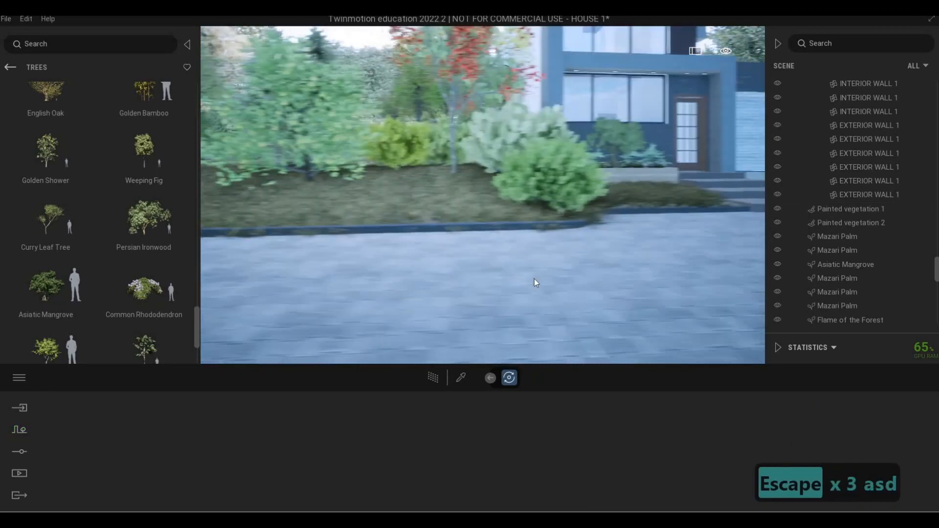
key(d)
key(d)
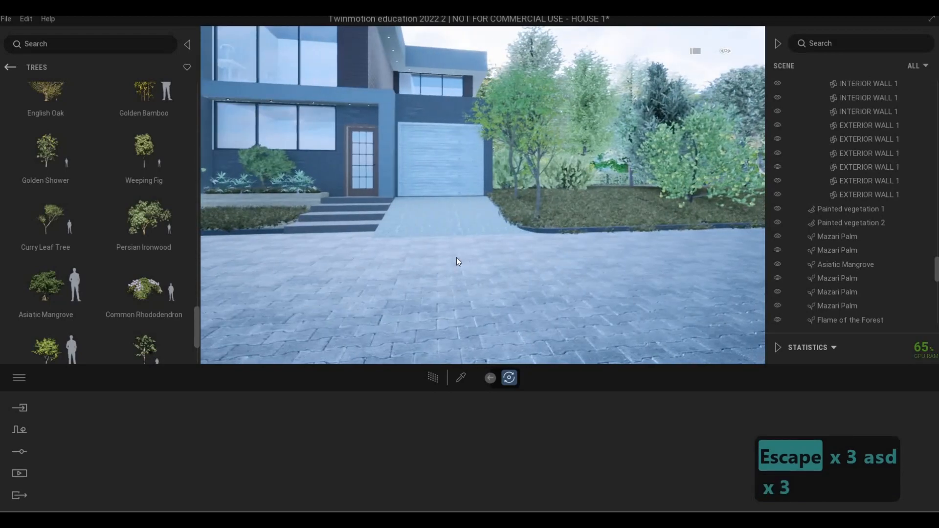
key(a)
key(q)
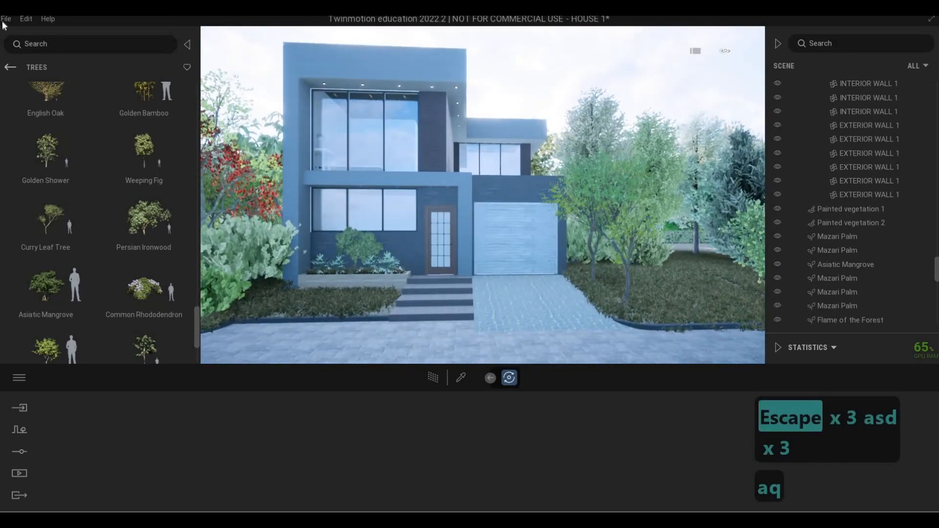
click(6, 19)
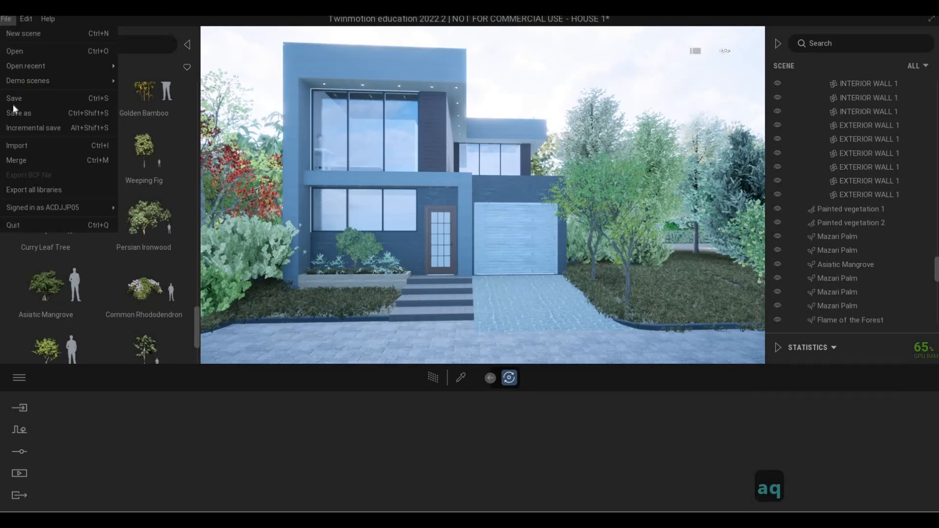
click(14, 101)
Examine the front of the house and the trees and grass on the garage side of the yard
key(F1)
key(s)
key(s)
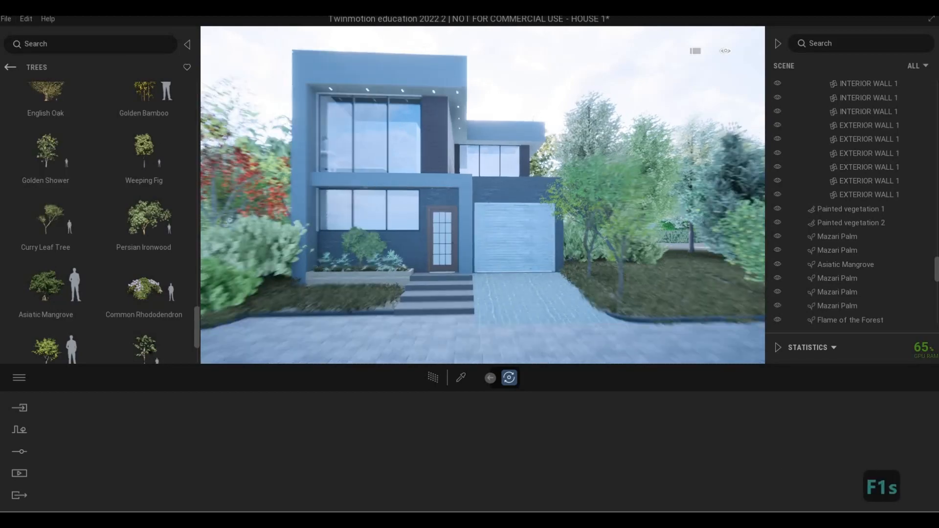
key(q)
key(d)
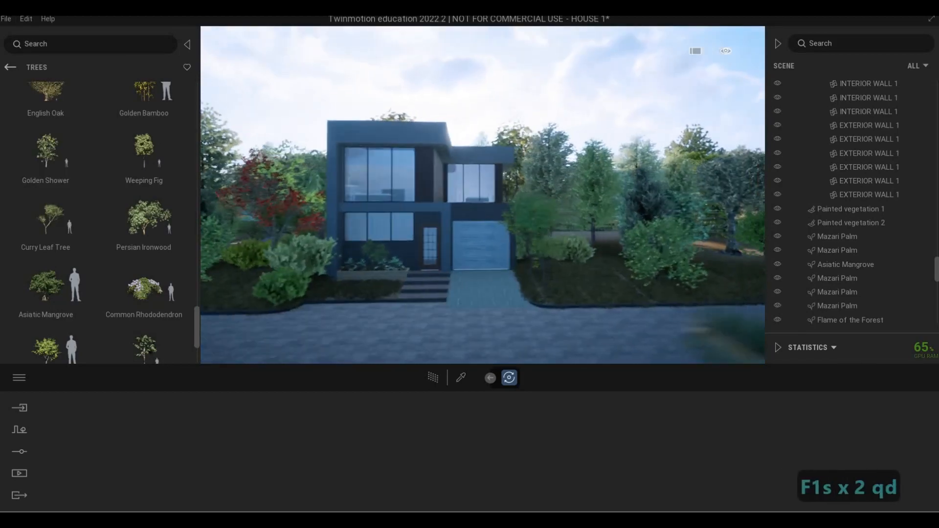
key(w)
key(a)
key(e)
key(a)
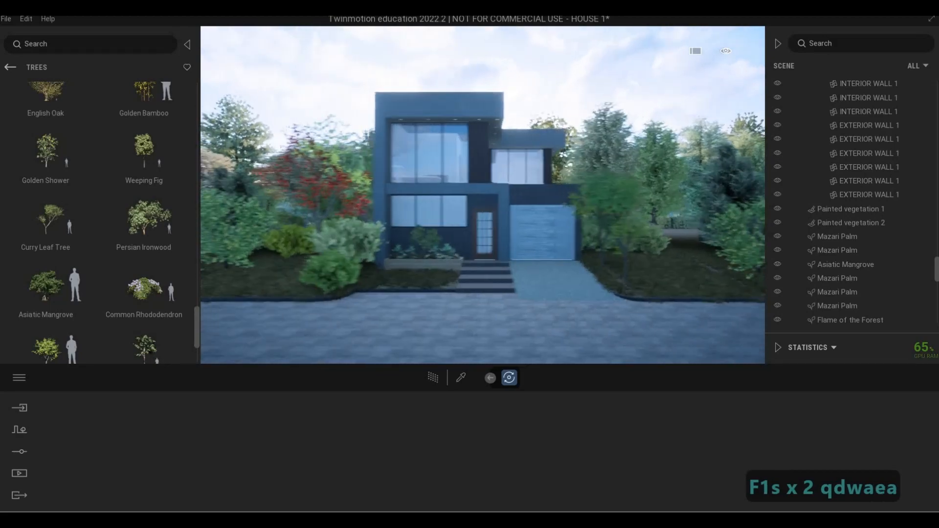
key(s)
key(e)
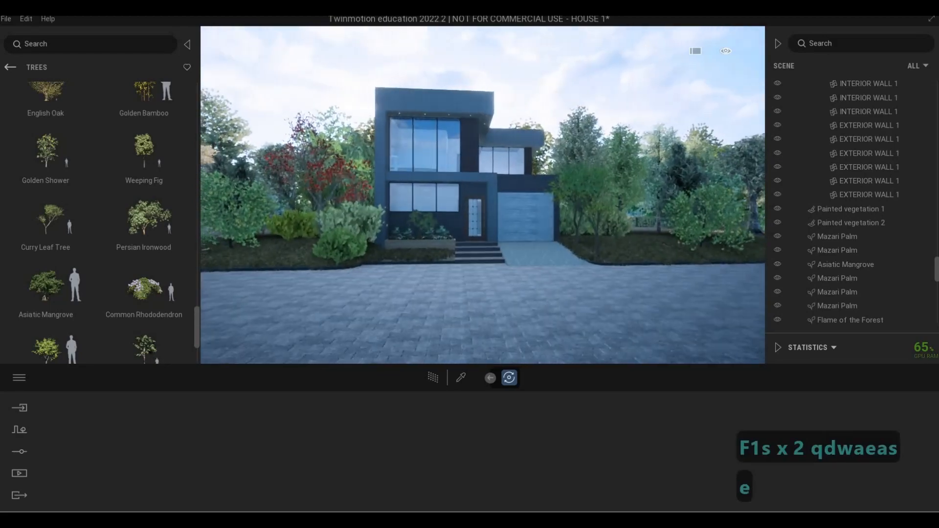
key(d)
key(w)
key(d)
key(w)
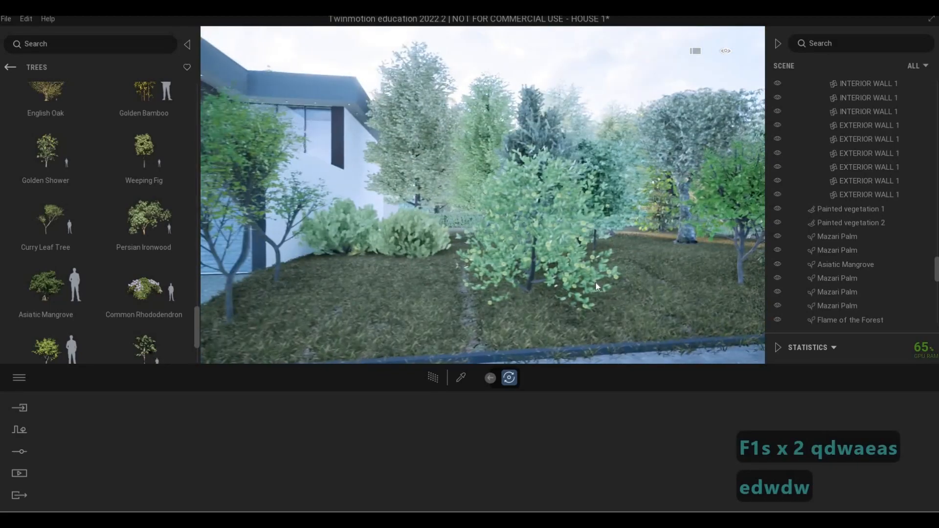
key(q)
key(a)
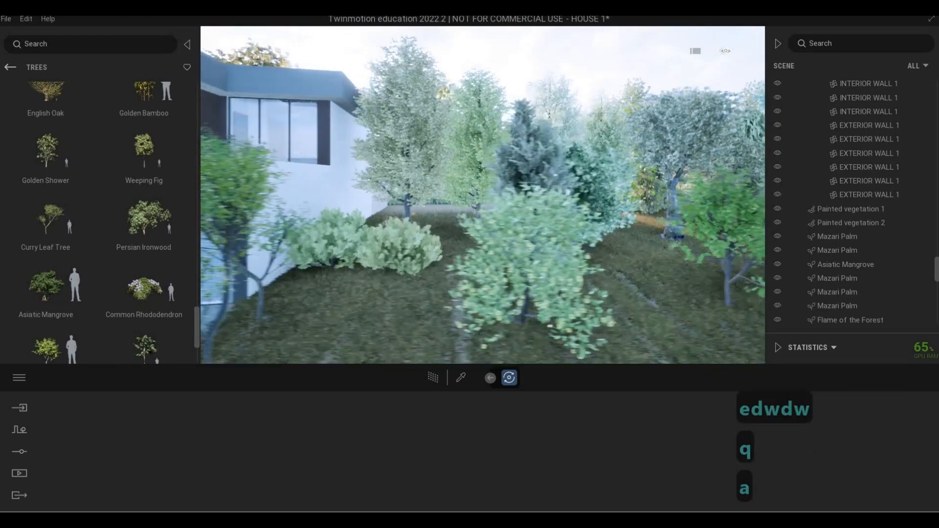
key(e)
key(a)
key(s)
key(a)
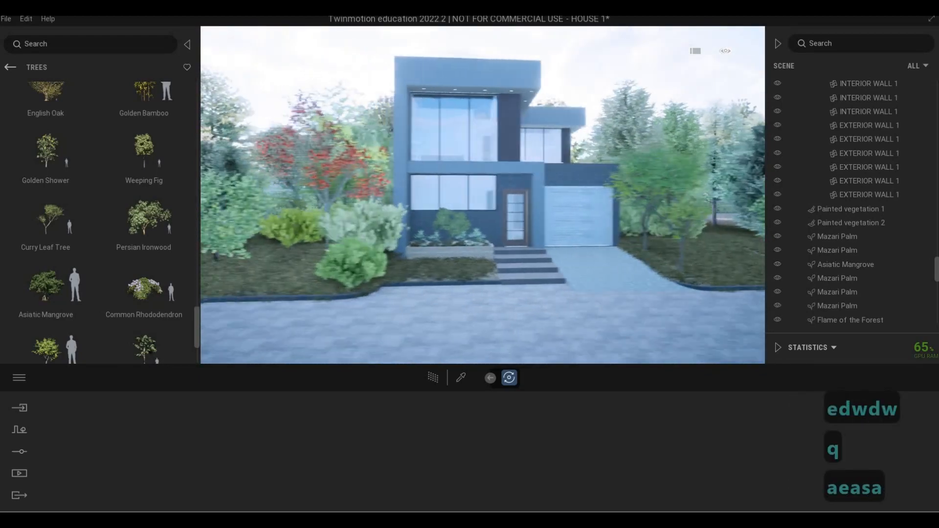
Examine the trees, shrubs and grass in the yard on the side opposite the garage
key(a)
key(a)
key(d)
key(a)
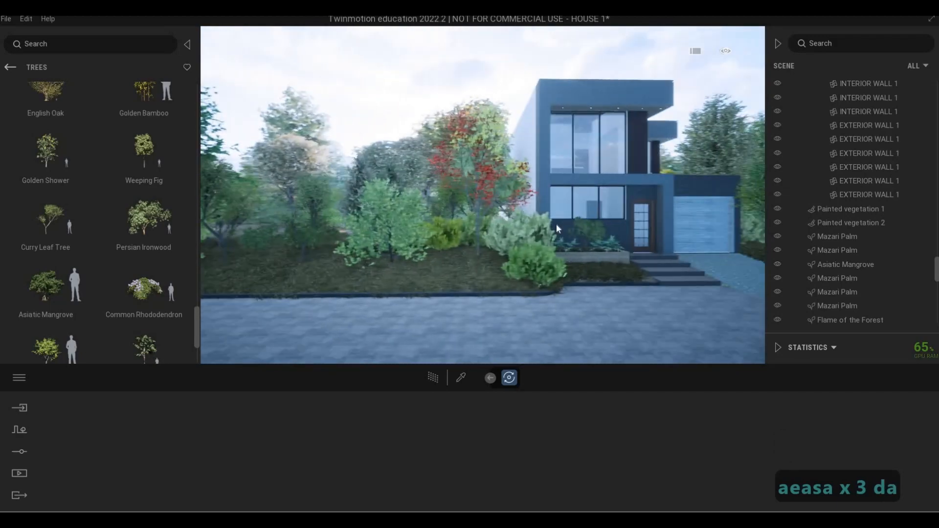
key(a)
key(q)
key(a)
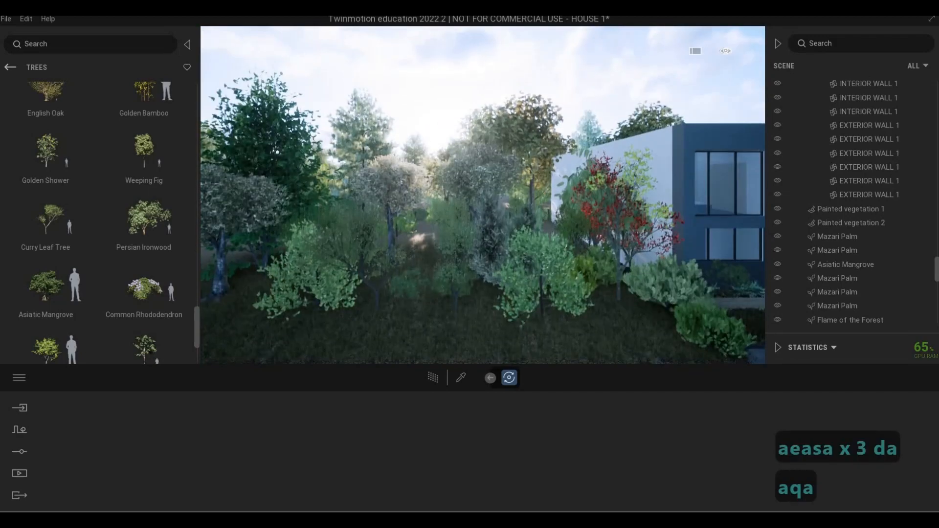
key(a)
key(a)
key(a)
key(a)
key(a)
key(a)
key(e)
key(d)
key(d)
key(d)
key(d)
key(d)
key(d)
key(d)
key(d)
key(d)
key(d)
key(d)
key(d)
key(d)
key(d)
key(d)
key(d)
key(d)
key(d)
key(d)
key(d)
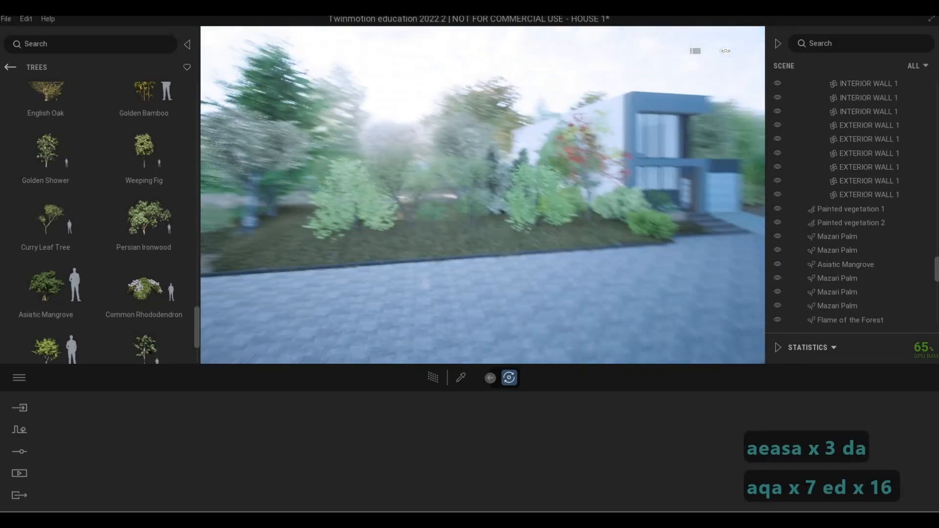
key(w)
key(d)
key(a)
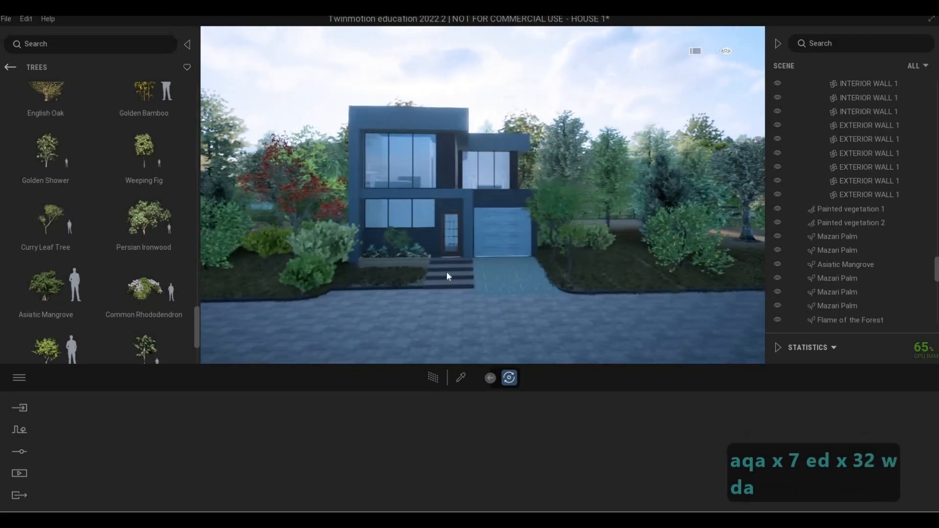
Move the foreground Mexican Lime left of the house farther back, and shift a Prickly Juniper toward the house beside the yellow-green shrub
key(w)
key(a)
key(q)
key(a)
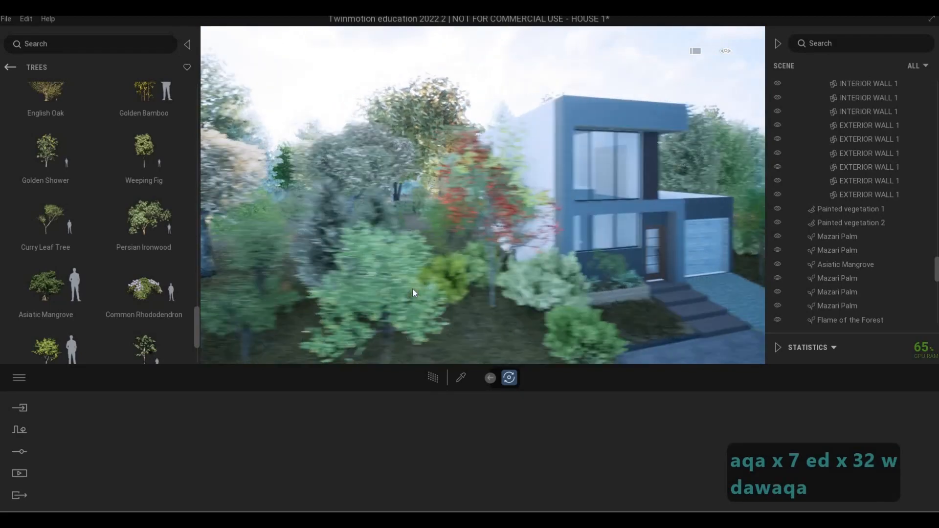
click(403, 345)
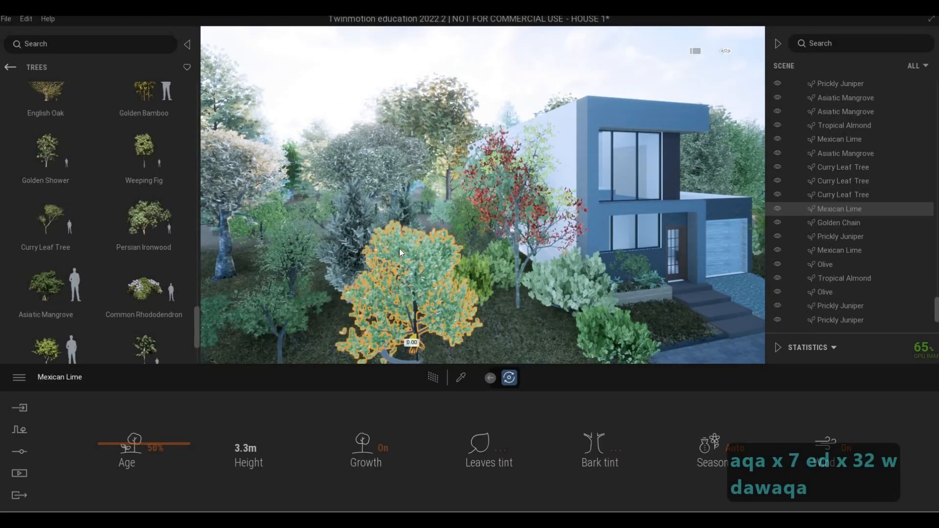
drag(399, 343, 398, 341)
drag(410, 249, 423, 257)
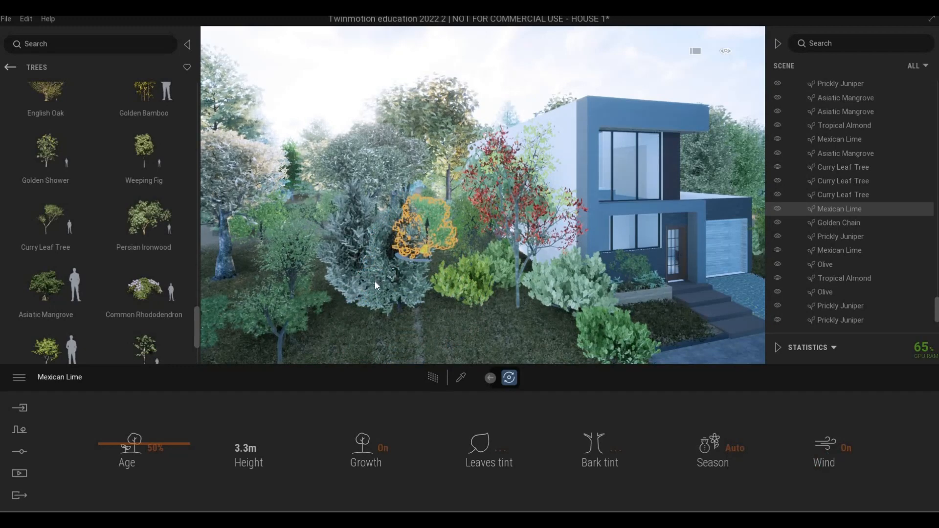
click(382, 266)
drag(412, 315, 426, 306)
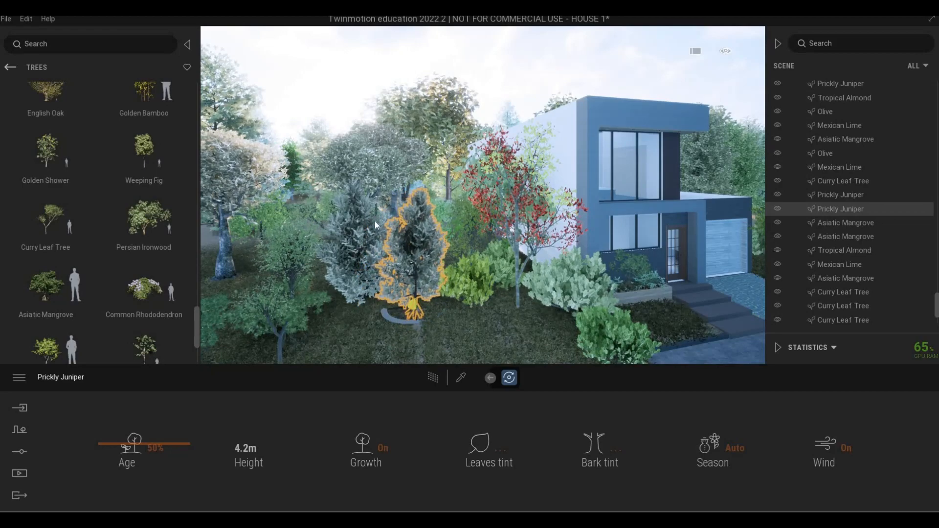
Move the foreground Mexican Lime in the yard opposite the garage back beside the large trees at the yard's outer edge
key(s)
key(a)
key(a)
key(w)
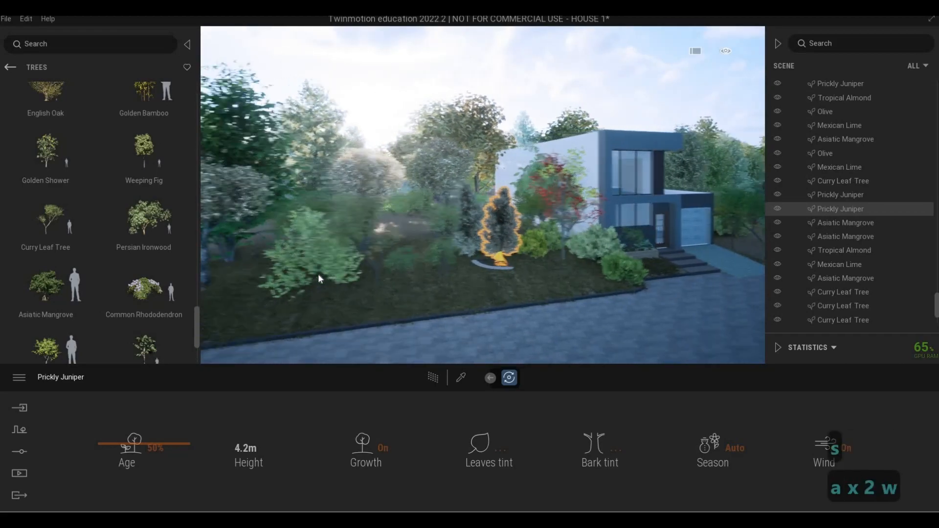
click(320, 316)
drag(281, 276, 278, 272)
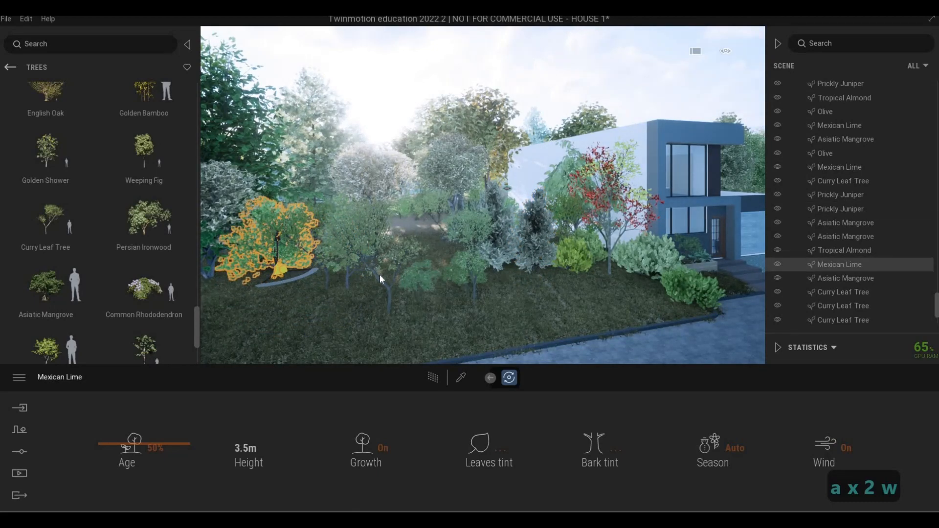
Move the foreground Curry Leaf Tree in the same yard back among the rear trees and clear the selection
click(398, 318)
drag(398, 318, 429, 266)
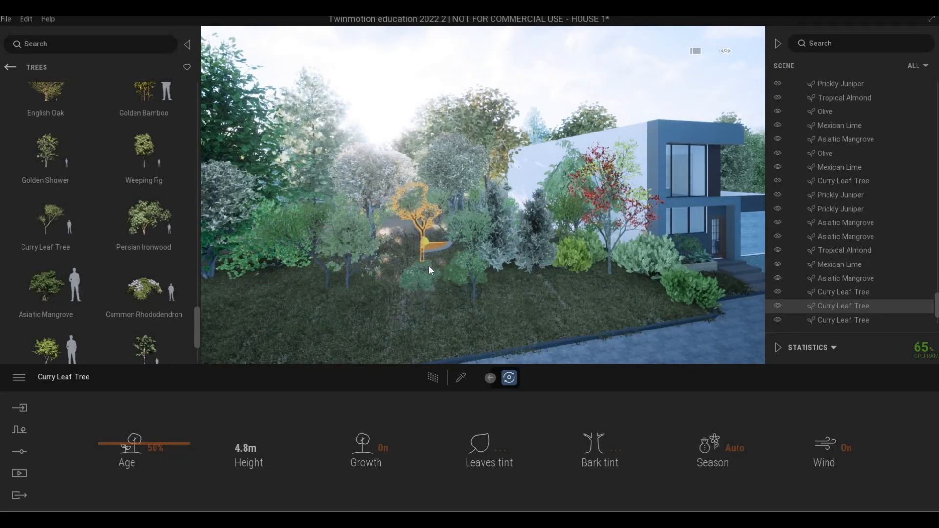
key(Escape)
key(Escape)
Examine the rearranged trees in the yard opposite the garage and the front of the house
key(f)
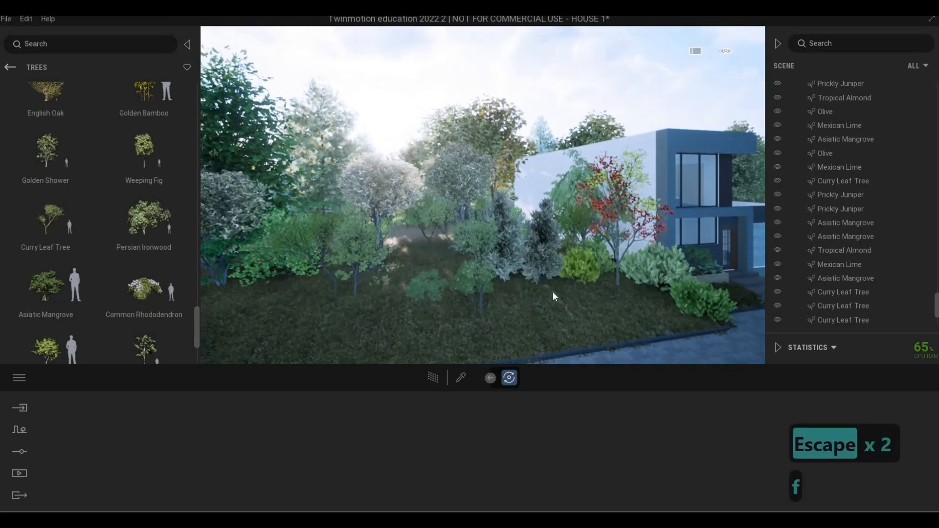
key(s)
key(f)
key(f)
key(f)
key(f)
key(f)
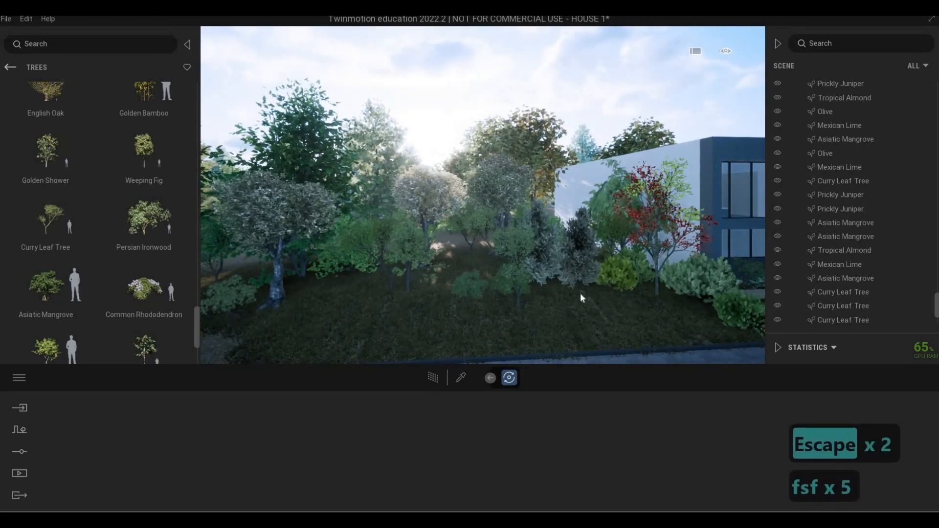
key(d)
key(d)
key(d)
key(d)
key(d)
key(w)
key(e)
key(d)
key(s)
key(s)
key(a)
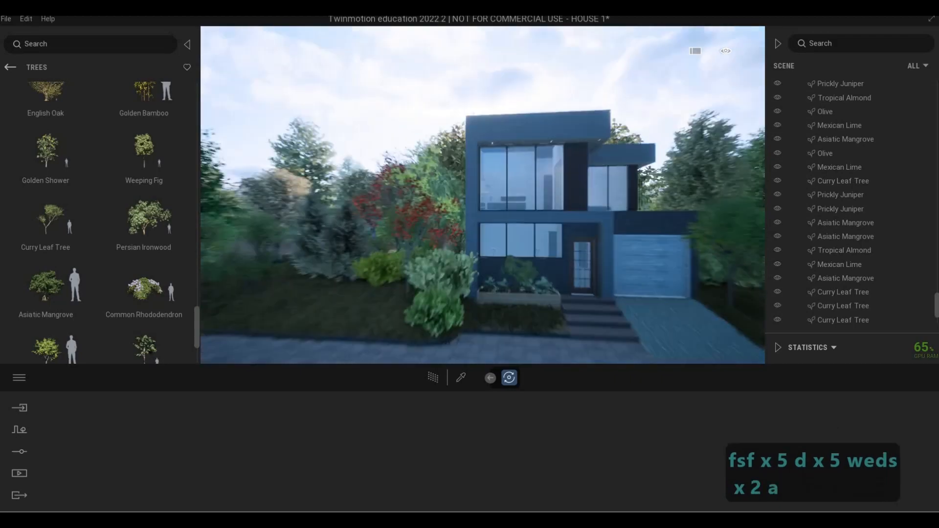
Move the foreground Mexican Lime on the garage-side lawn back behind the Prickly Juniper and clear the selection
key(e)
key(d)
key(d)
key(w)
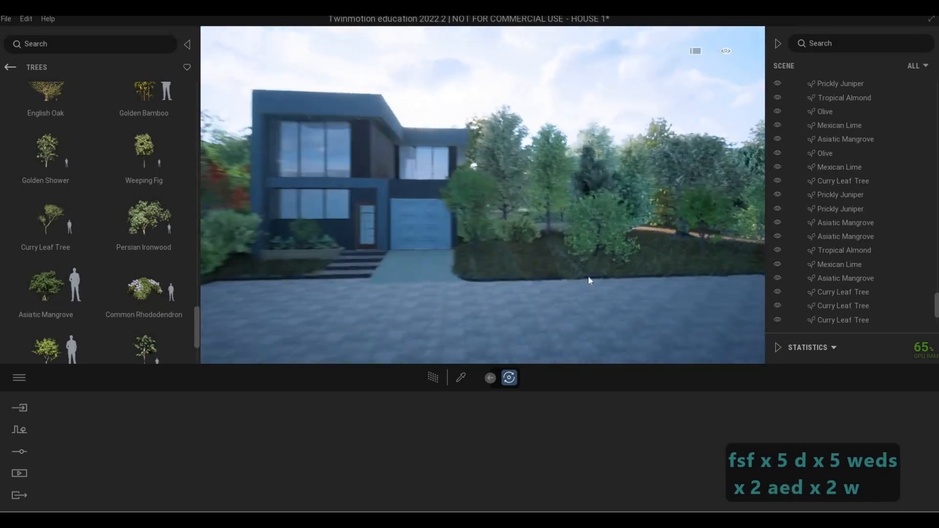
key(w)
click(560, 250)
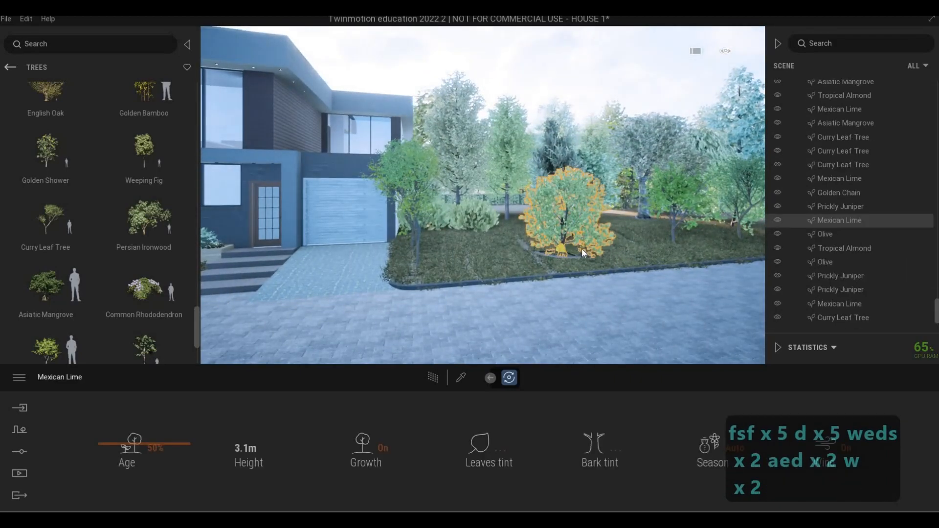
mouse_move(582, 249)
mouse_down()
mouse_move(621, 234)
mouse_move(618, 220)
mouse_move(588, 233)
mouse_up()
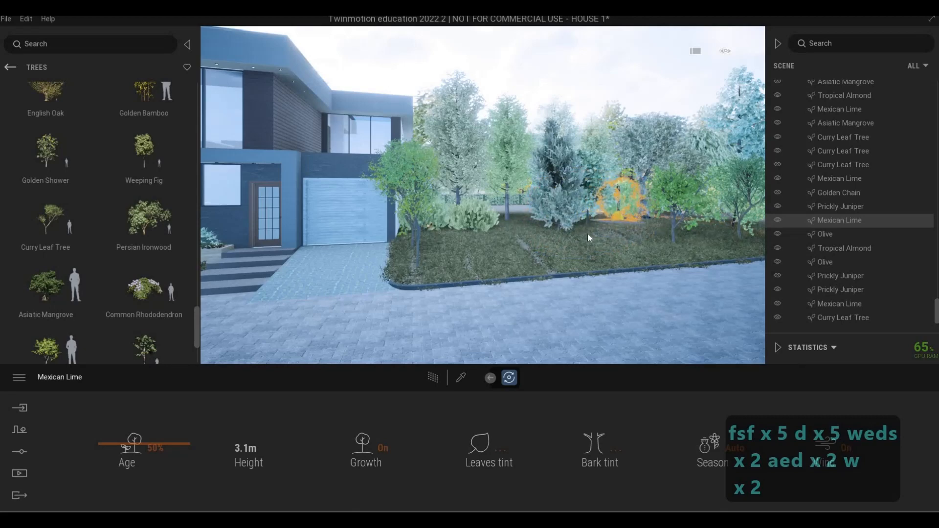
key(Escape)
key(Escape)
Shift the Prickly Juniper on the garage-side lawn toward the house
key(s)
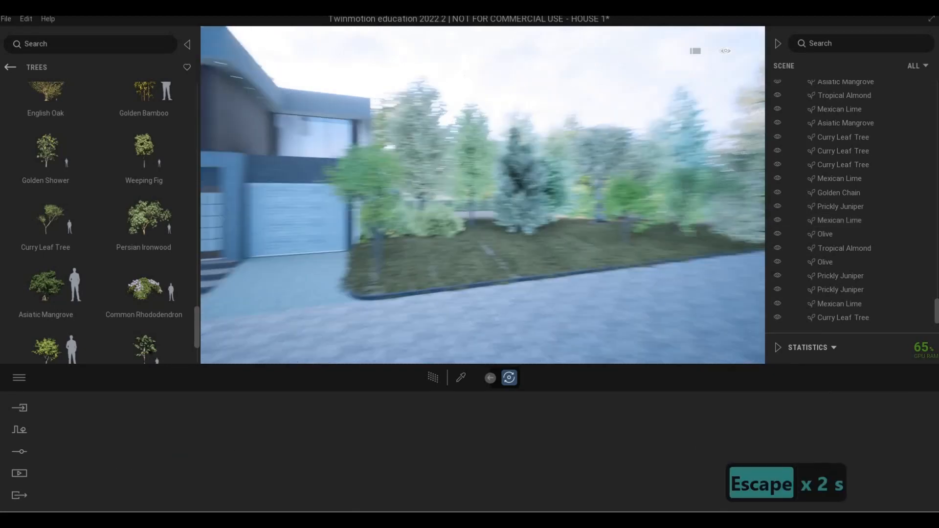
key(a)
key(s)
key(a)
key(w)
key(d)
key(q)
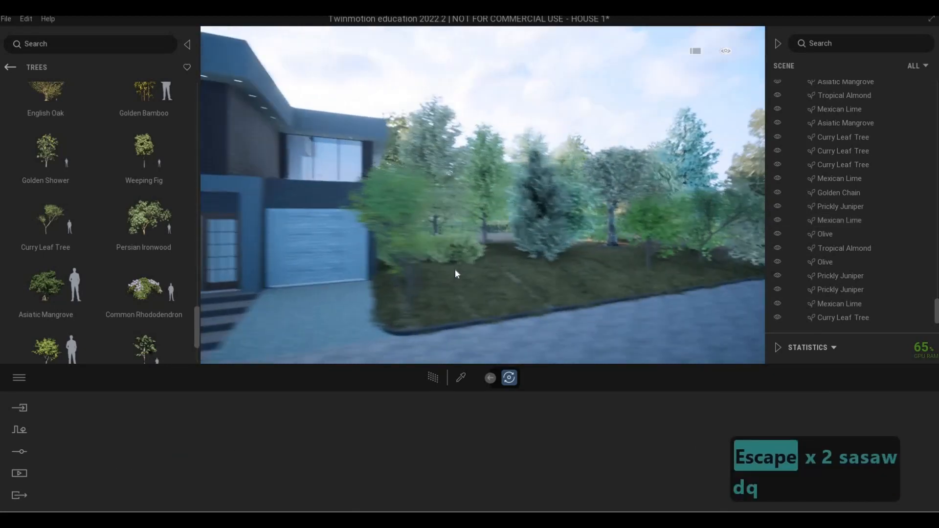
key(w)
click(432, 319)
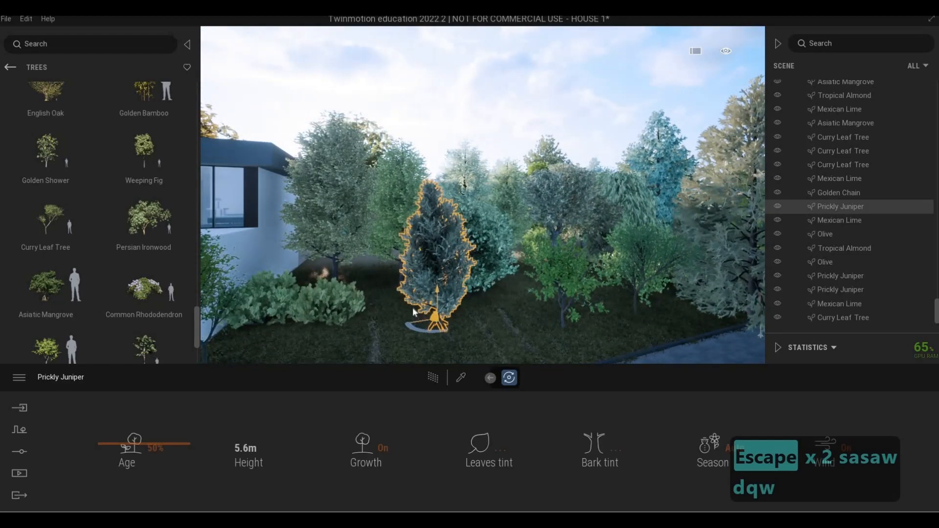
Examine the front facade and the trees on both sides of the house from the street
key(a)
key(e)
key(a)
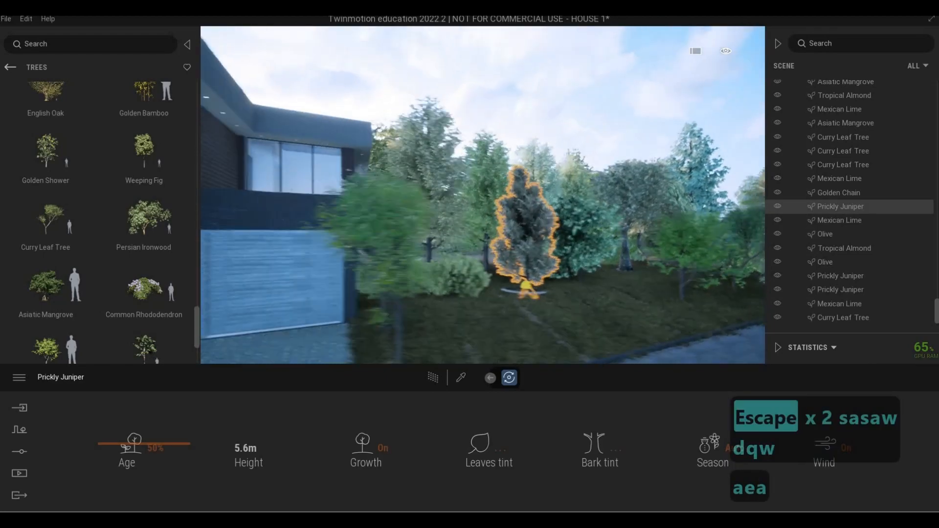
key(s)
key(a)
key(d)
key(s)
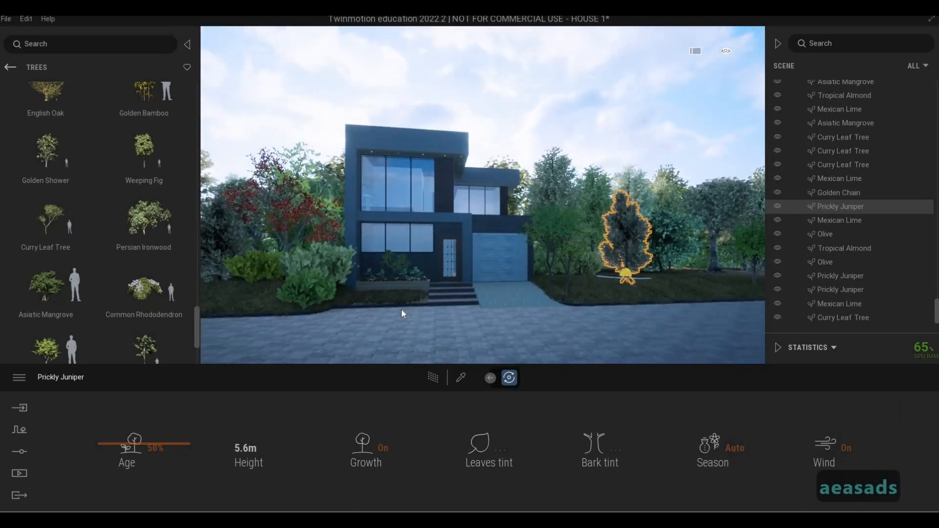
key(d)
key(a)
key(a)
key(a)
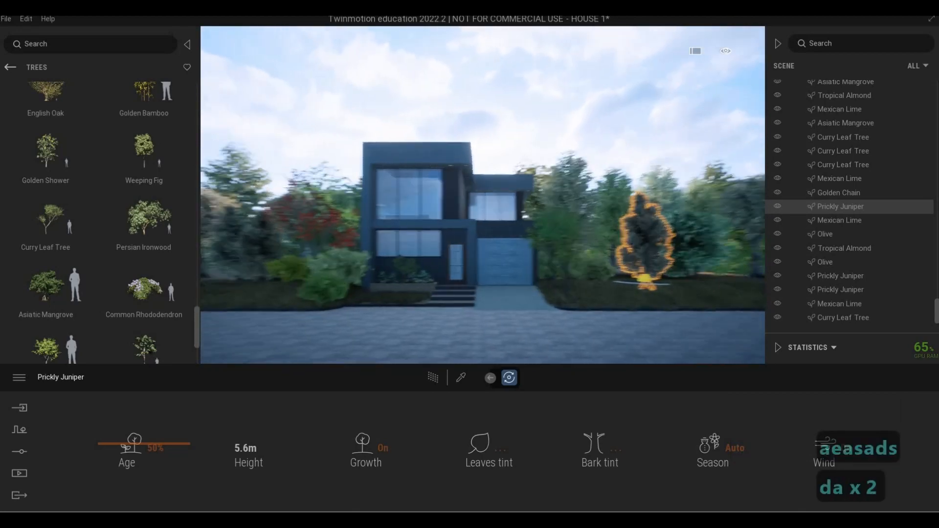
key(q)
key(d)
key(d)
key(w)
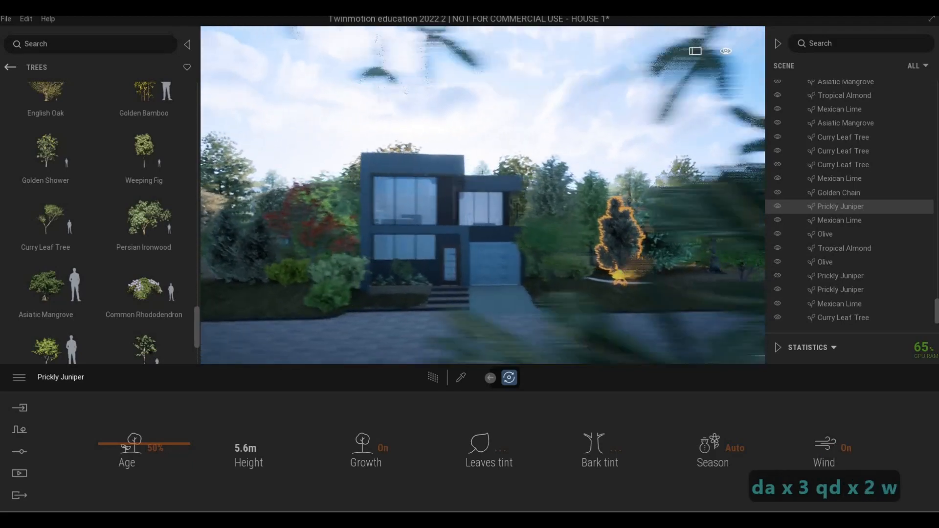
Examine the roof, the city skyline and the trees beside the house from above
key(q)
key(q)
key(q)
key(a)
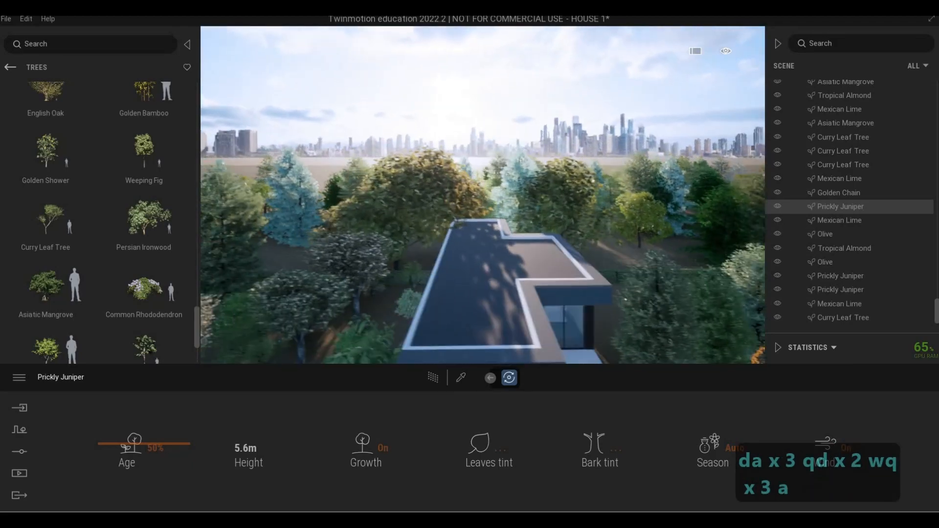
key(e)
key(a)
key(a)
key(a)
key(a)
key(a)
key(a)
key(a)
key(a)
key(a)
key(a)
key(a)
key(a)
key(a)
key(a)
key(a)
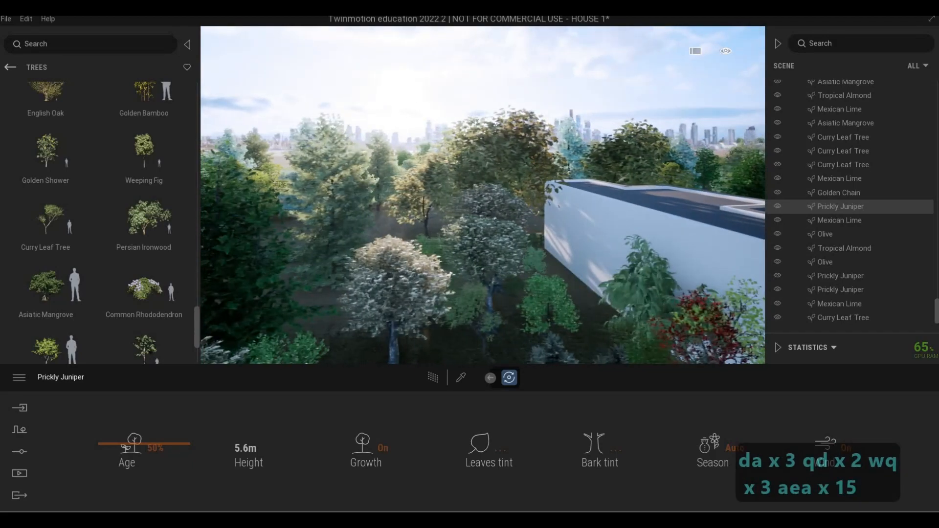
Return to street level and frame the full front facade with the surrounding trees
key(s)
key(d)
key(d)
key(d)
key(d)
key(d)
key(d)
key(d)
key(d)
key(d)
key(d)
key(e)
key(e)
key(d)
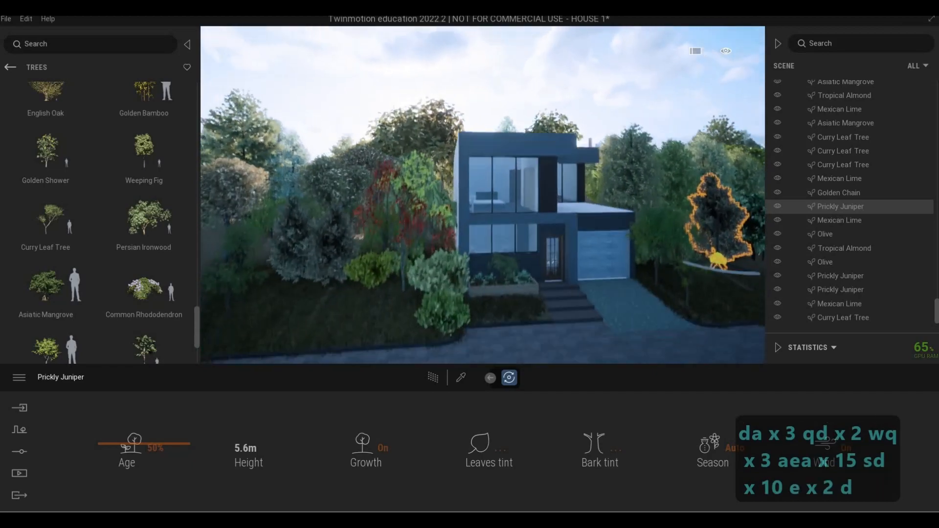
key(s)
key(e)
Set the scene's background picture to None in the location settings
click(22, 430)
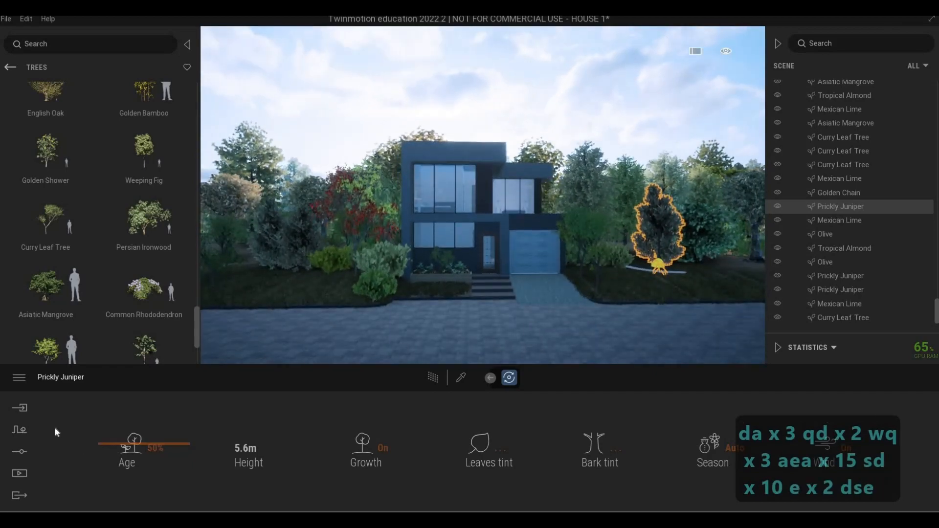
click(20, 452)
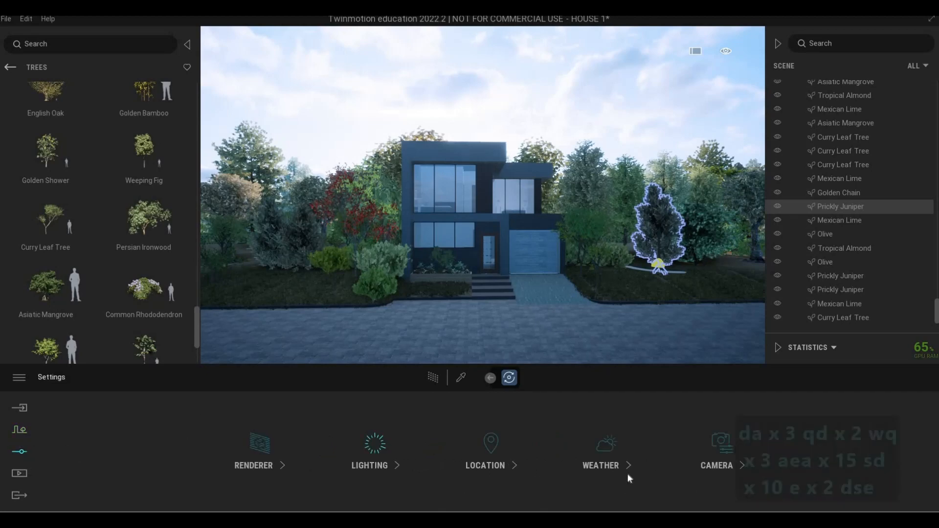
click(377, 457)
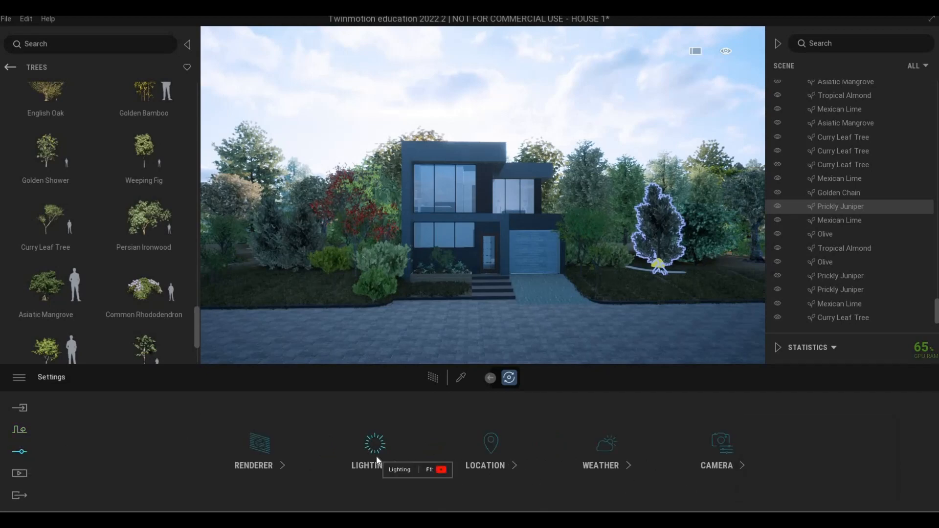
click(65, 378)
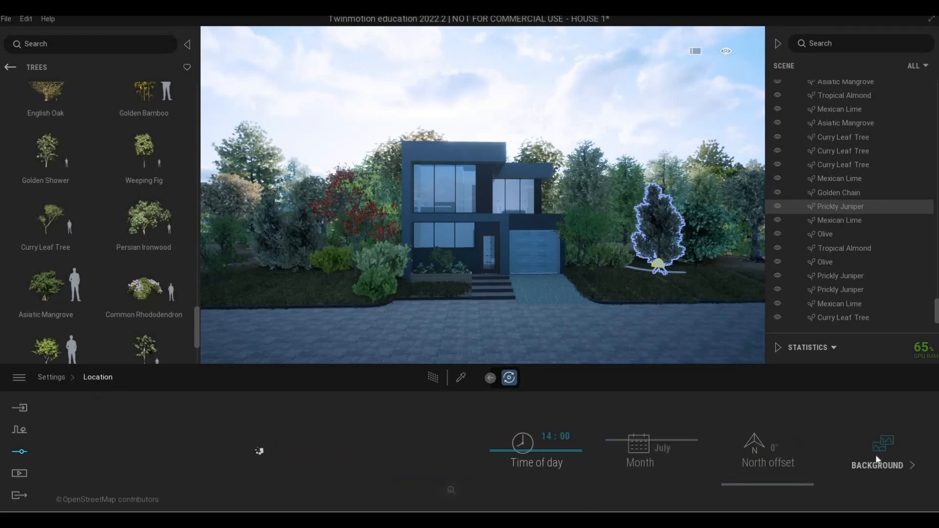
click(877, 459)
click(432, 445)
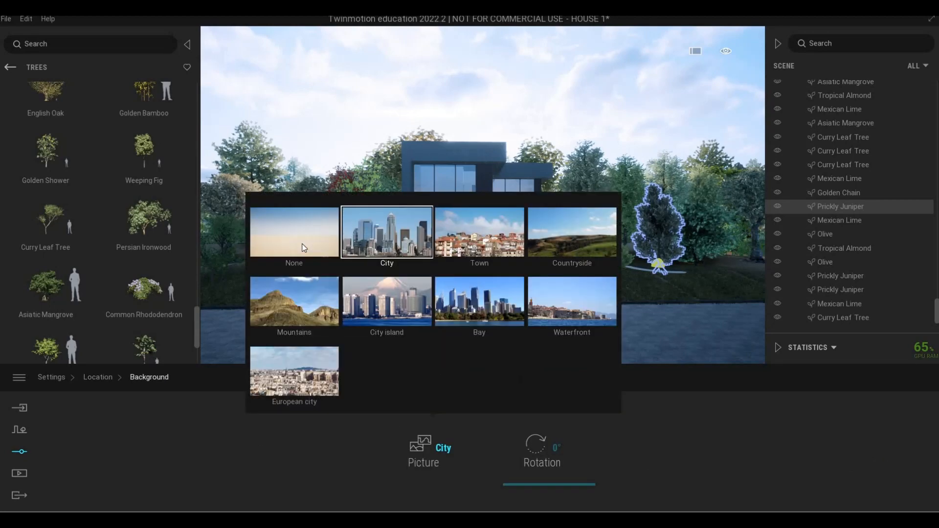
click(303, 247)
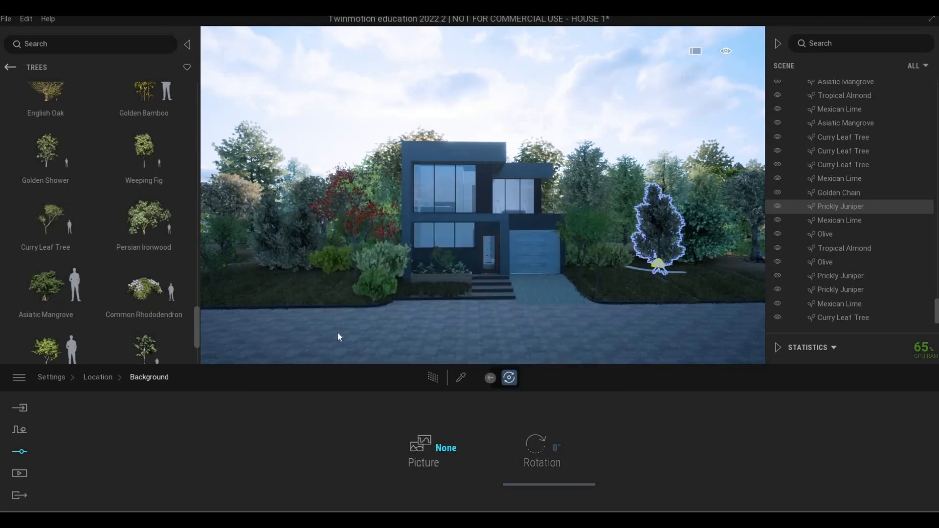
click(115, 377)
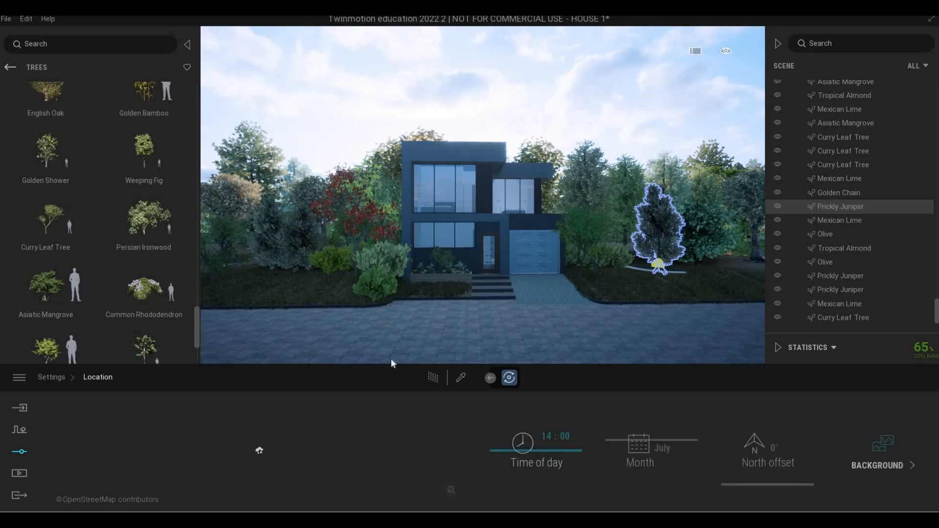
Examine the horizon from above the trees, and the grounds and hedge row behind the house
key(w)
key(q)
key(w)
key(q)
key(a)
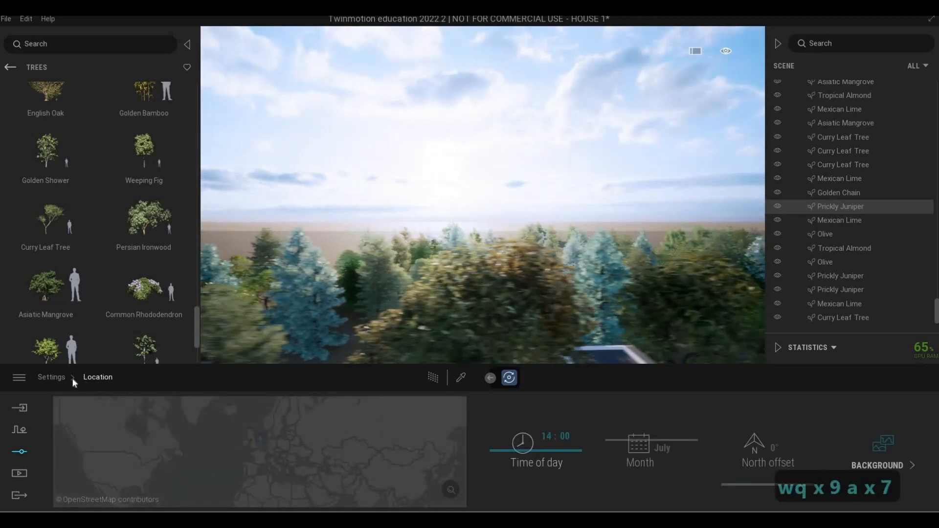
click(52, 377)
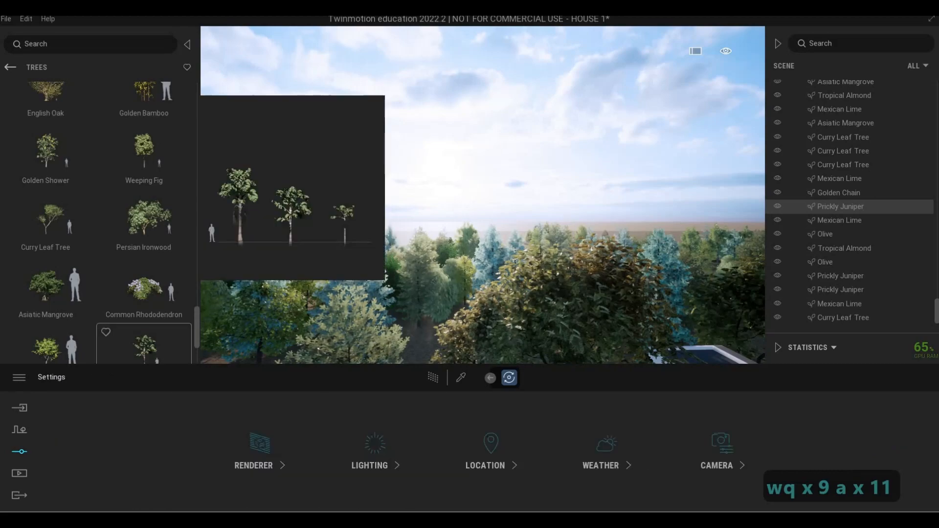
key(a)
key(w)
key(q)
key(a)
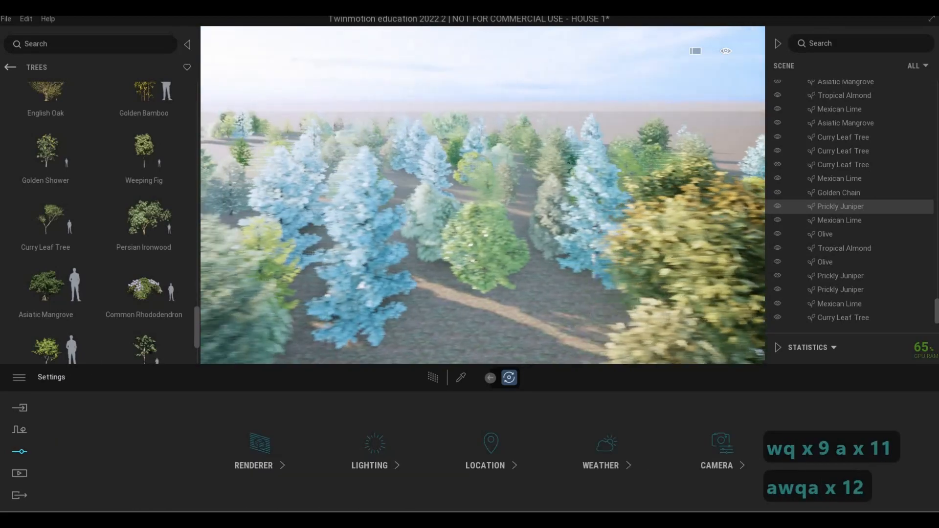
key(s)
key(d)
key(s)
key(d)
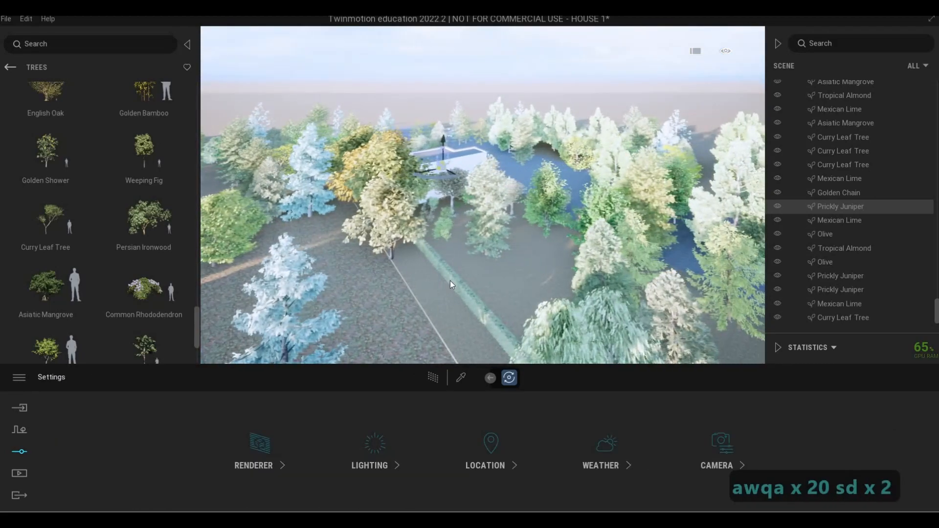
Hide all the Laurel hedge objects along the grounds behind the house
click(424, 298)
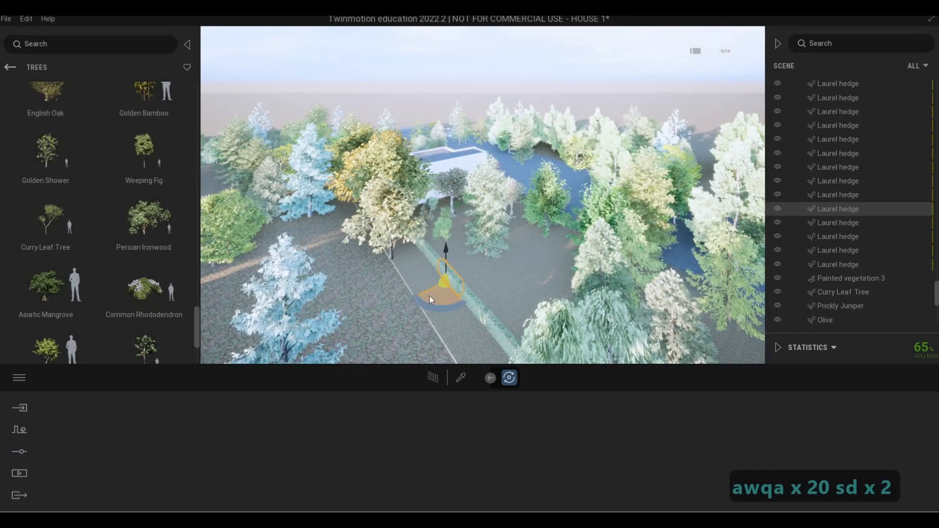
click(908, 121)
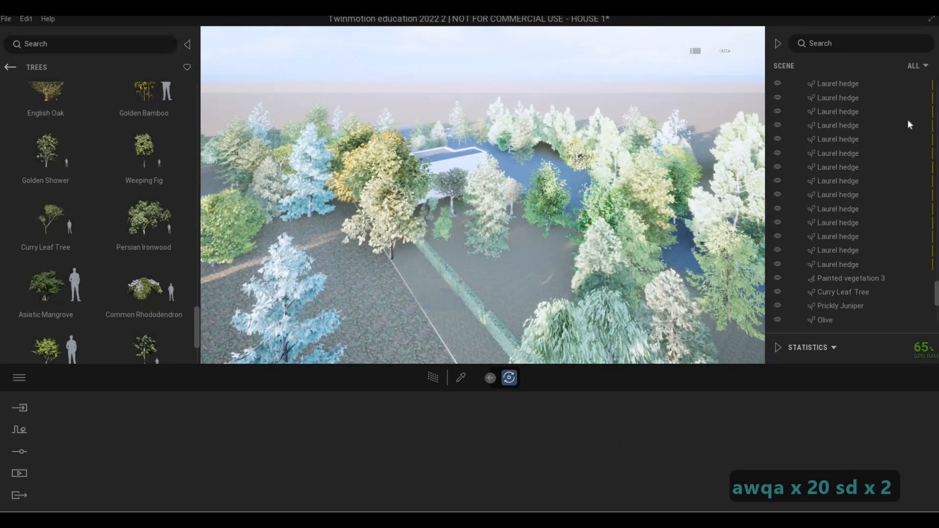
scroll(841, 136, up, 3)
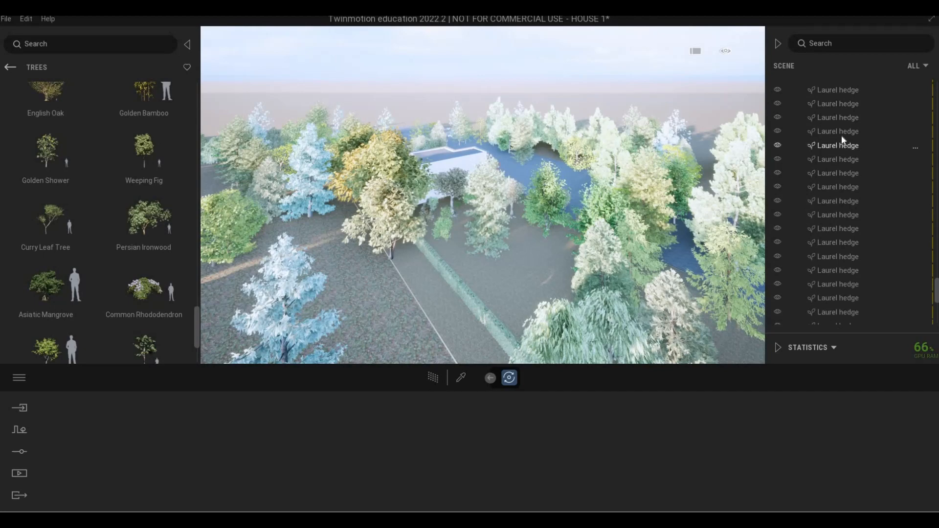
scroll(843, 180, up, 3)
click(840, 189)
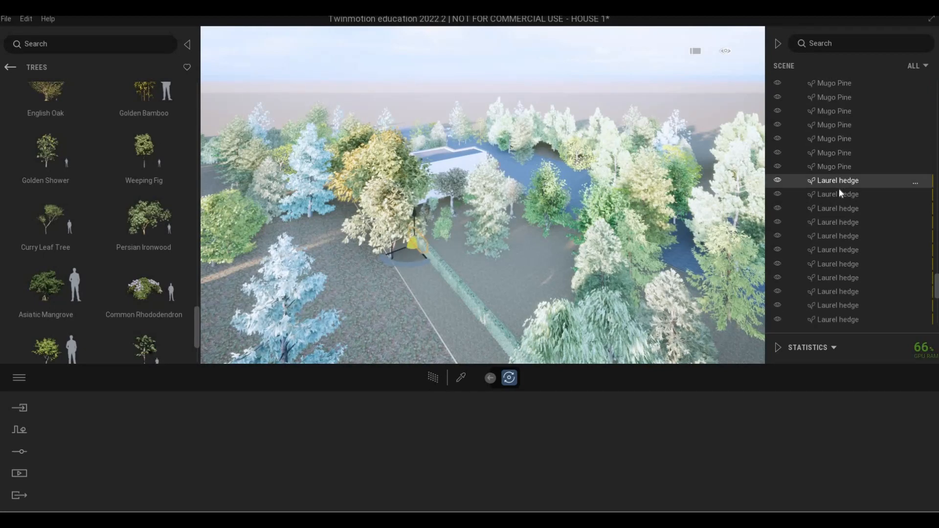
scroll(835, 299, down, 3)
scroll(835, 299, down, 2)
shift+click(833, 309)
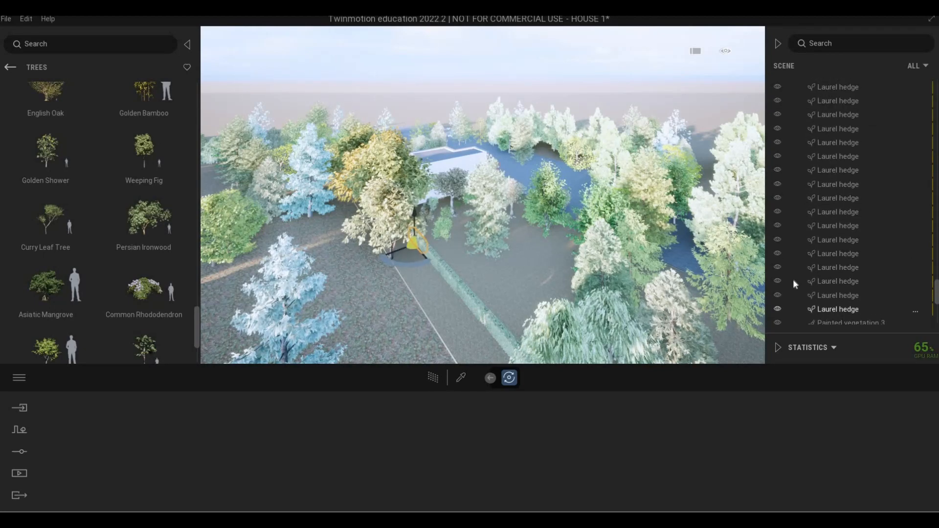
Examine the grounds without the hedge row from above, and the street and house front from across the road
key(d)
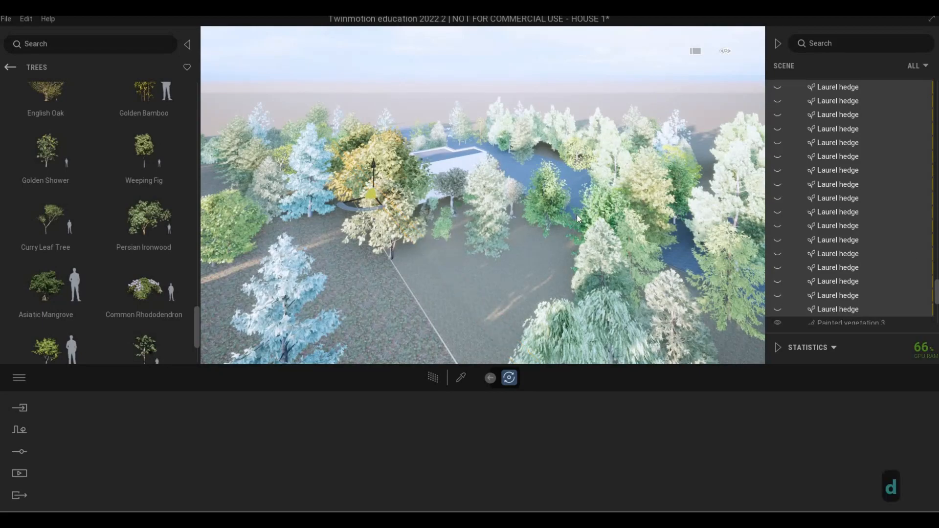
key(w)
key(d)
key(d)
key(d)
key(d)
key(d)
key(d)
key(d)
key(d)
key(d)
key(d)
key(5)
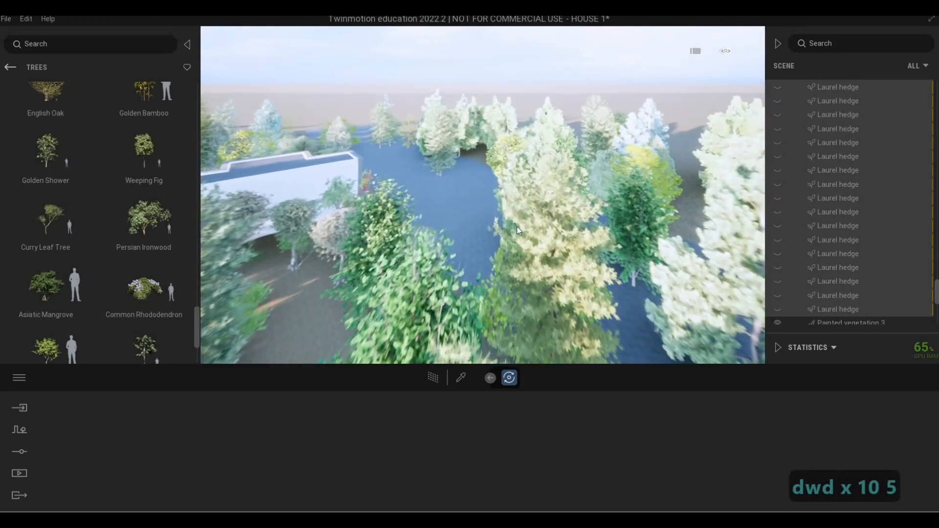
key(d)
key(d)
key(d)
key(d)
key(d)
key(d)
key(d)
key(d)
key(d)
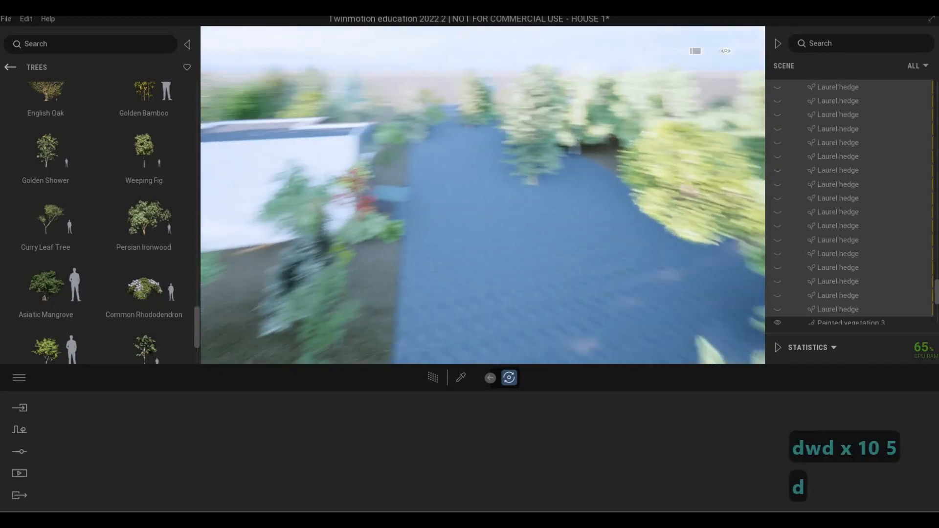
key(w)
key(w)
key(w)
key(e)
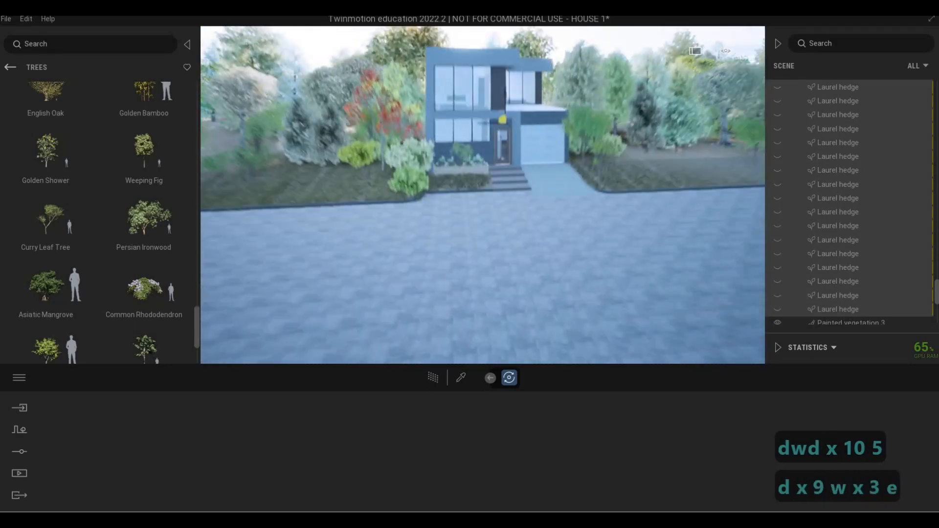
key(d)
key(e)
key(Escape)
key(Escape)
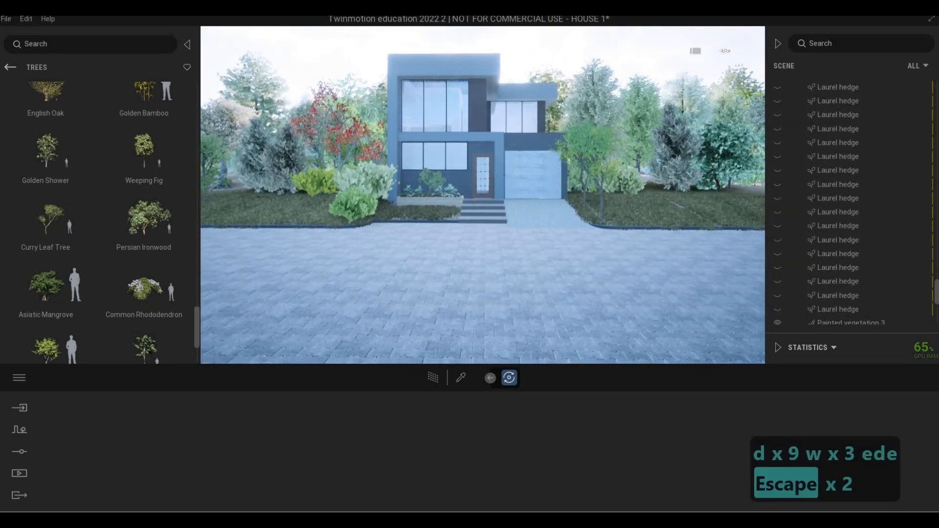
Examine the front facade and the trees and shrubs planted on both sides of the house
key(d)
key(d)
key(a)
key(e)
key(a)
key(a)
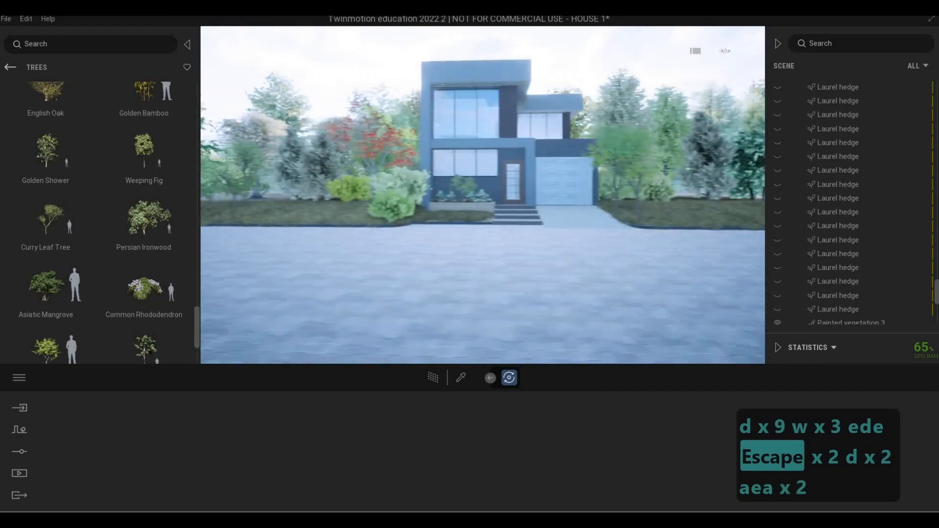
key(a)
key(w)
key(q)
key(d)
key(d)
key(d)
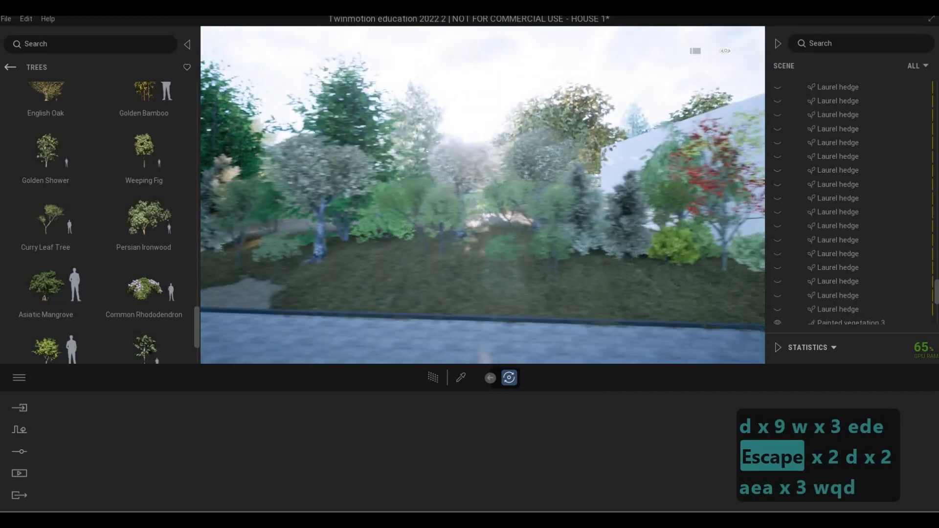
key(e)
key(d)
key(a)
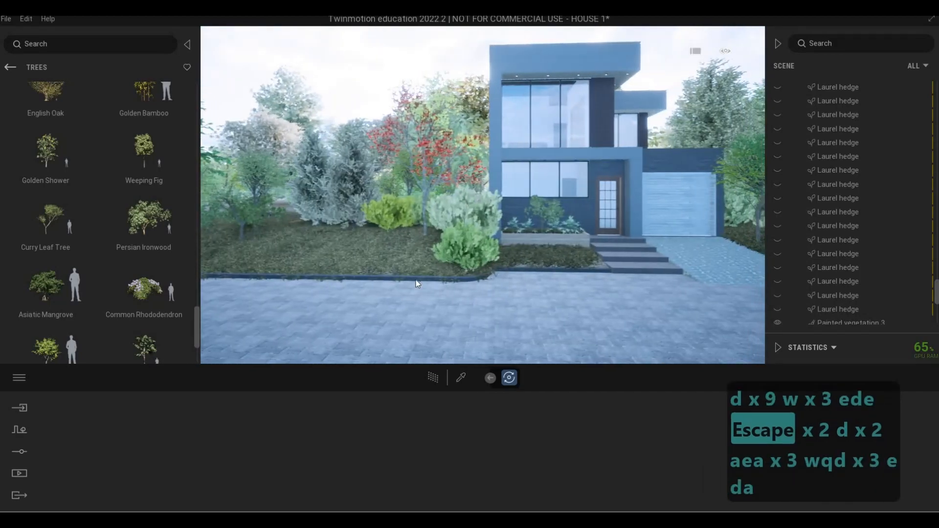
key(s)
key(d)
key(d)
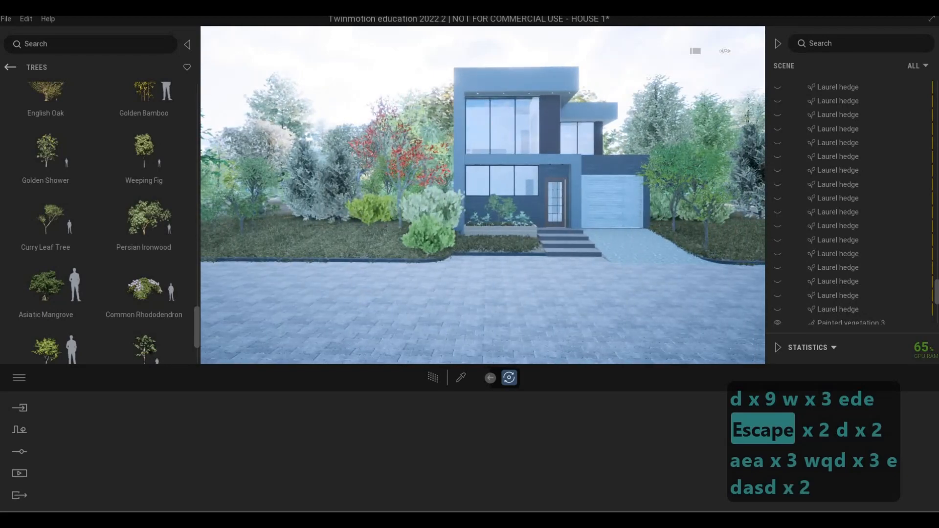
key(d)
key(d)
key(d)
key(w)
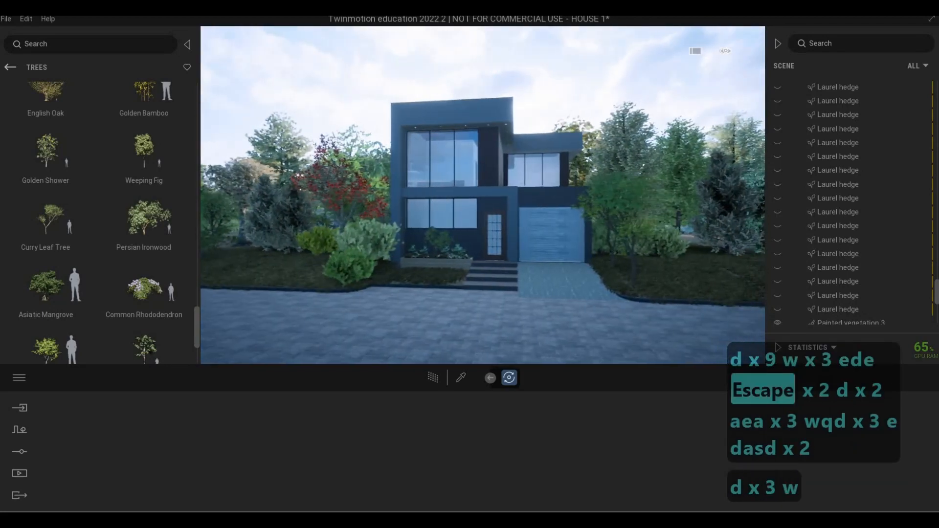
key(d)
key(e)
key(s)
key(a)
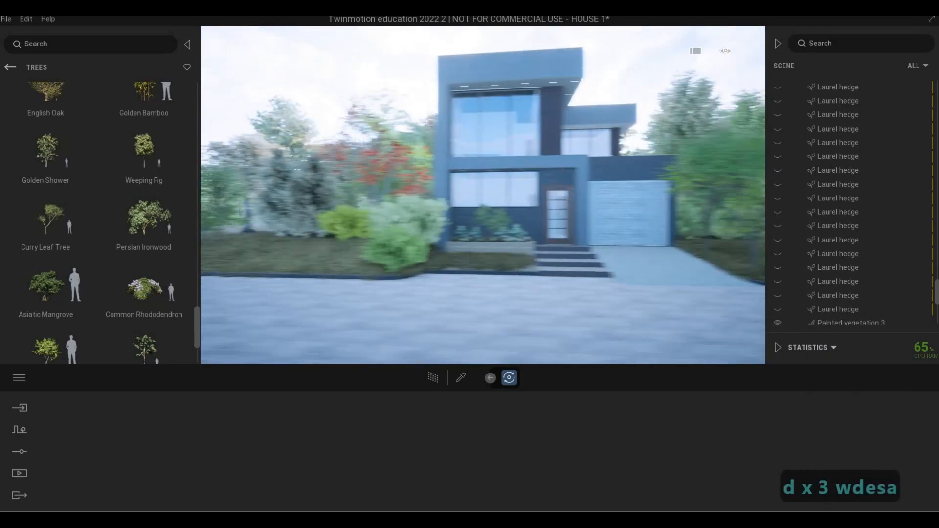
Examine the planted area beside the house and the view along the paved street
key(a)
key(a)
key(a)
key(a)
key(a)
key(a)
key(a)
key(a)
key(a)
key(a)
key(a)
key(a)
key(a)
key(a)
key(a)
key(d)
key(q)
key(q)
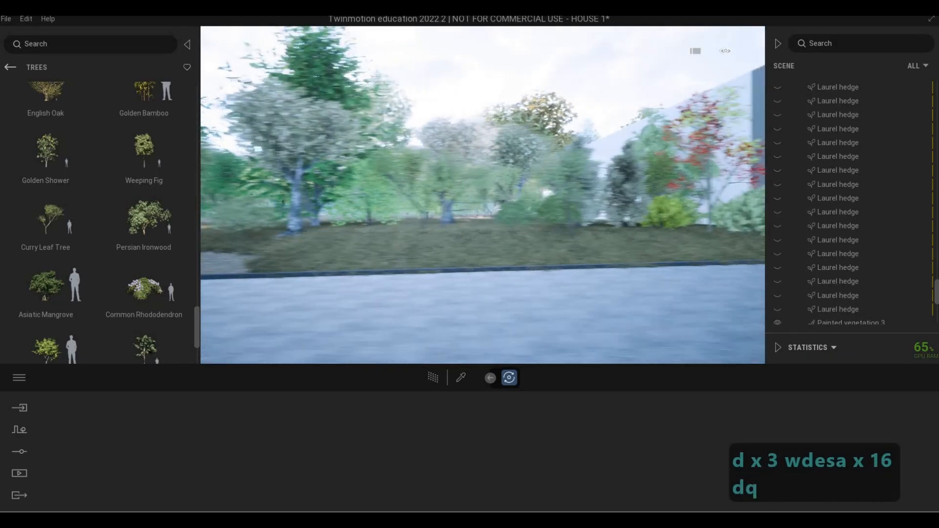
key(a)
key(a)
key(a)
key(a)
key(a)
key(d)
key(d)
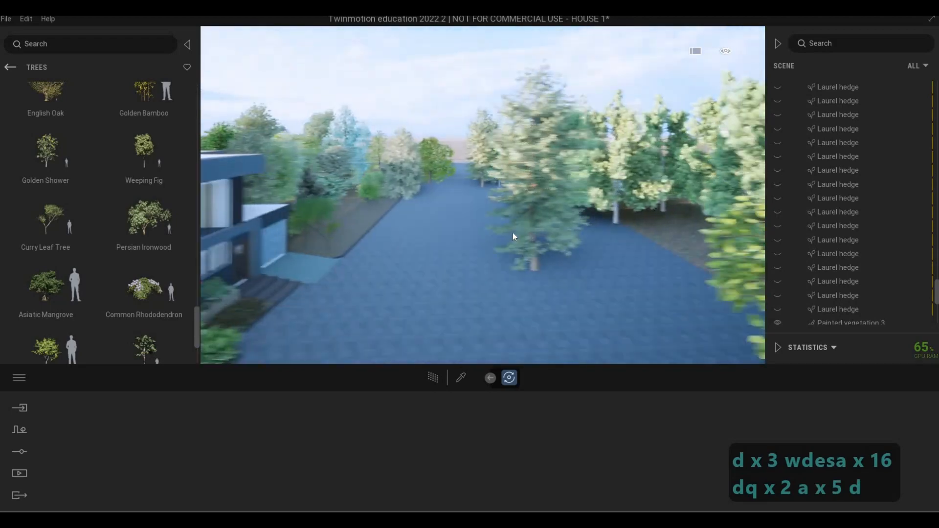
Erase the painted tree standing in the middle of the street from Painted vegetation 3, using a 19.0 m eraser diameter
key(a)
key(Escape)
click(518, 248)
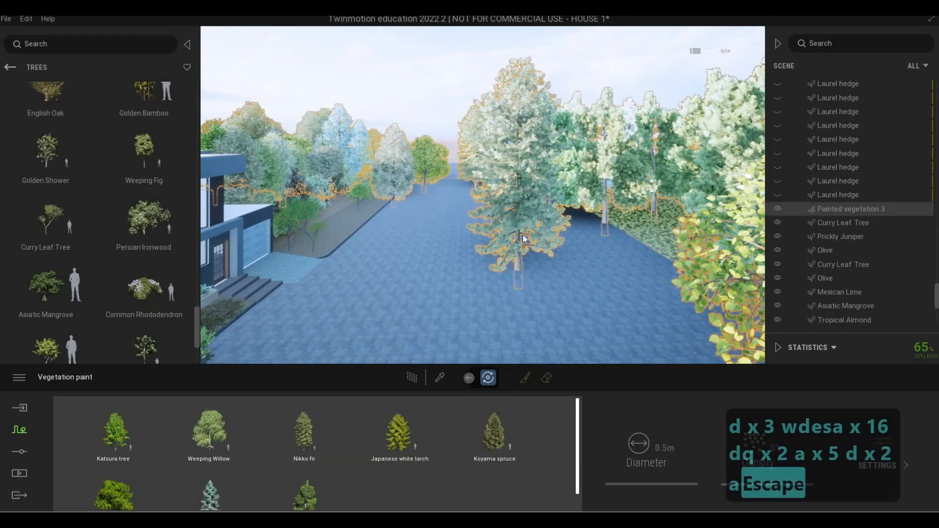
click(549, 376)
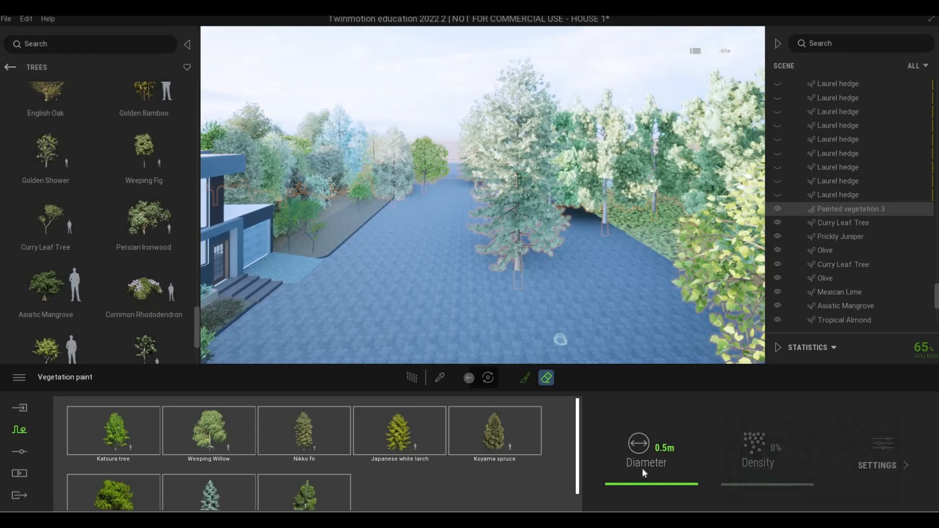
drag(641, 467, 698, 469)
click(534, 228)
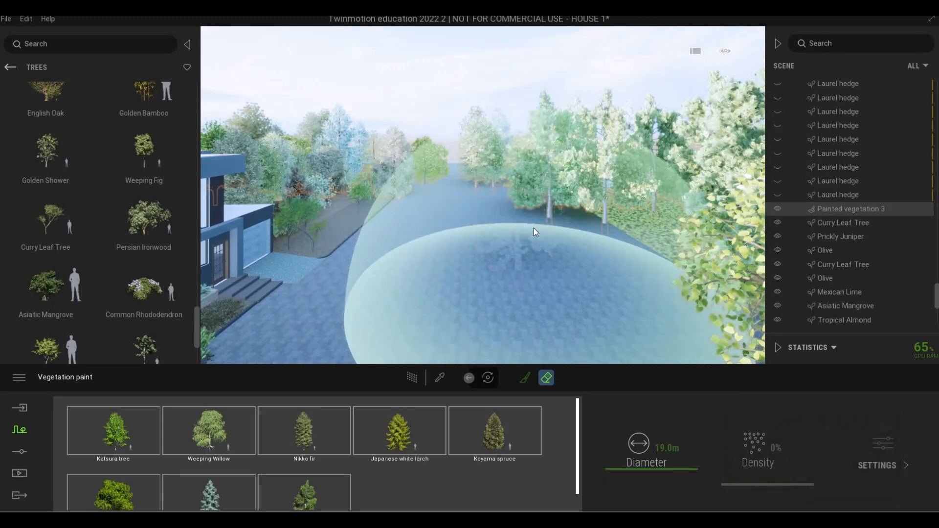
key(Escape)
key(Escape)
Examine the cleared street and the trees on the garage side of the house
key(d)
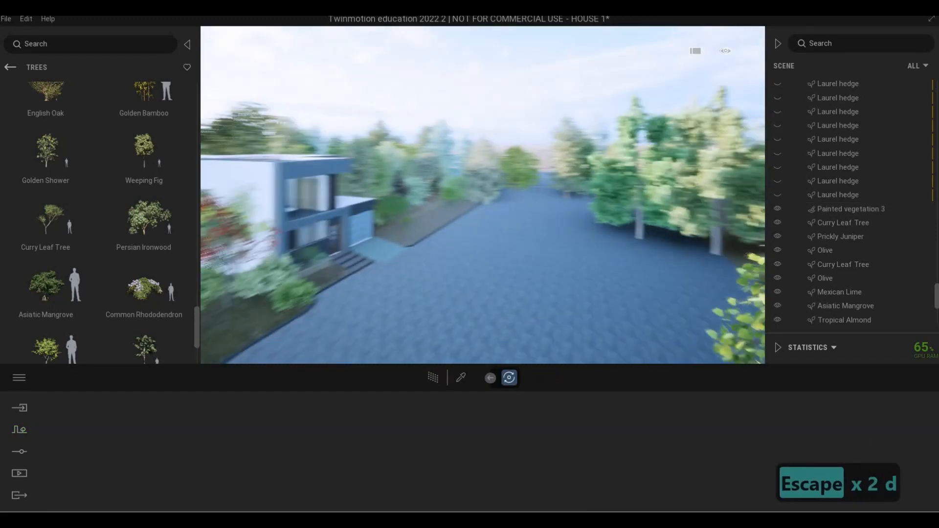
key(w)
key(w)
key(w)
key(w)
key(w)
key(w)
right_drag(692, 270, 587, 271)
Delete all the hidden Laurel hedge objects from the scene
scroll(847, 147, up, 3)
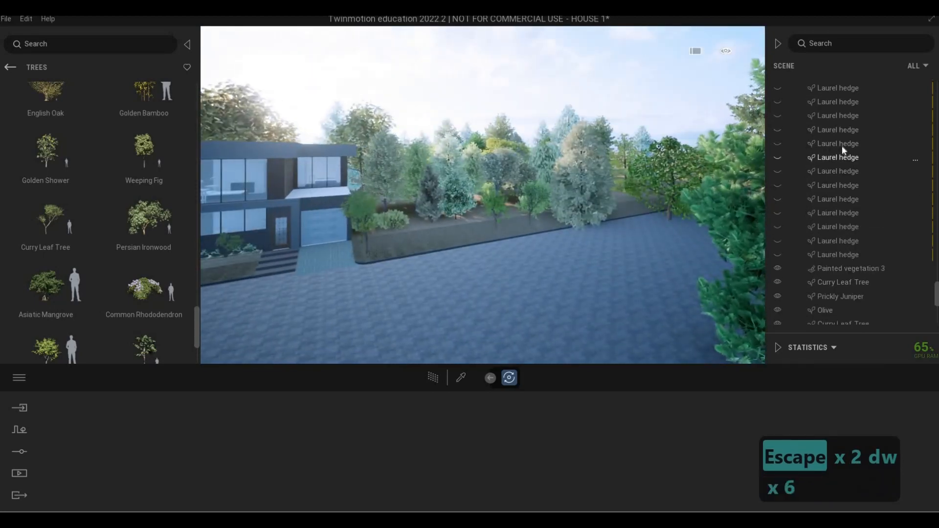
scroll(834, 201, up, 3)
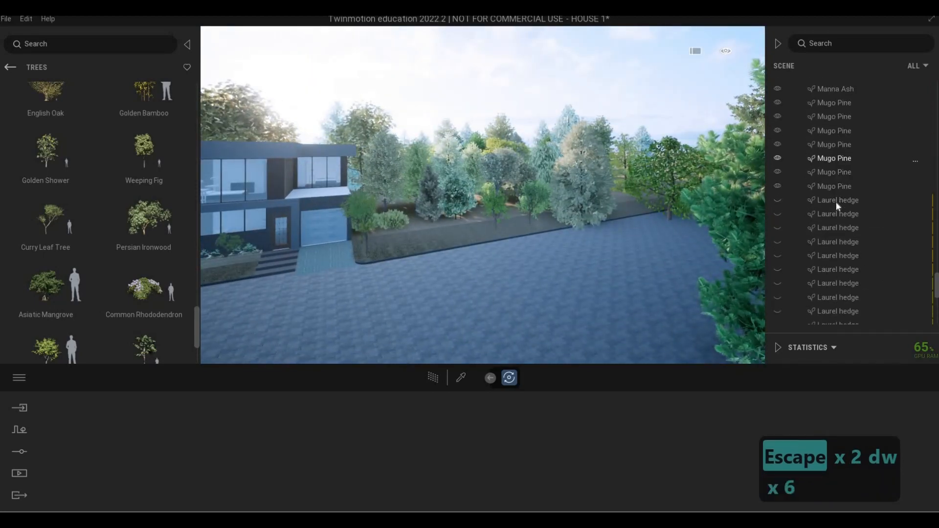
scroll(834, 245, down, 3)
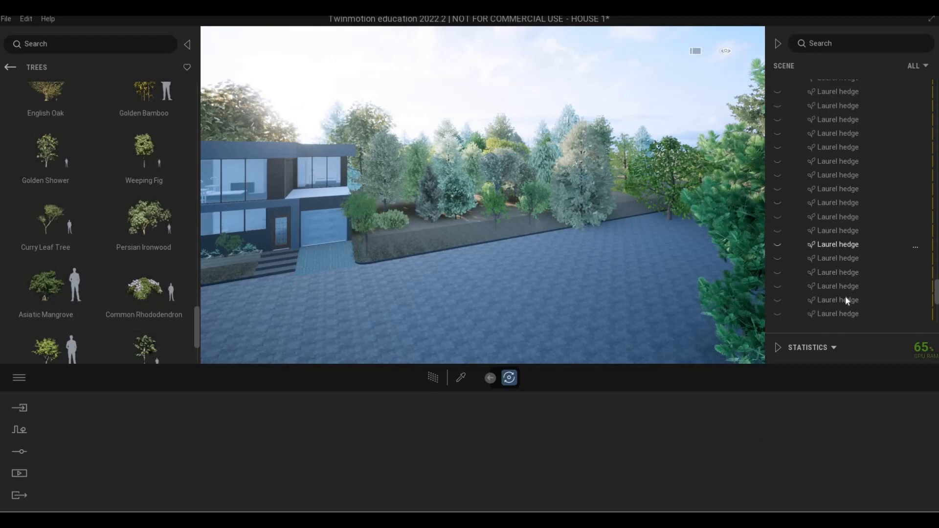
shift+click(840, 269)
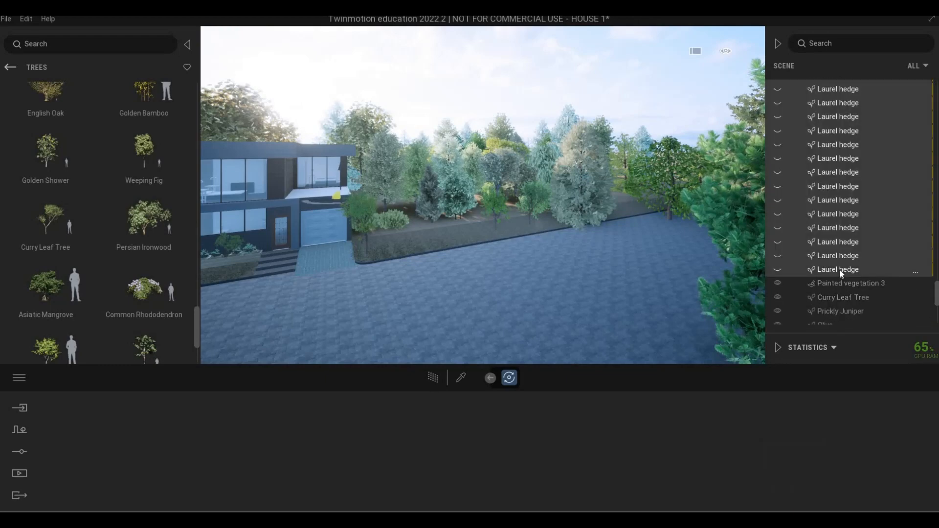
key(Delete)
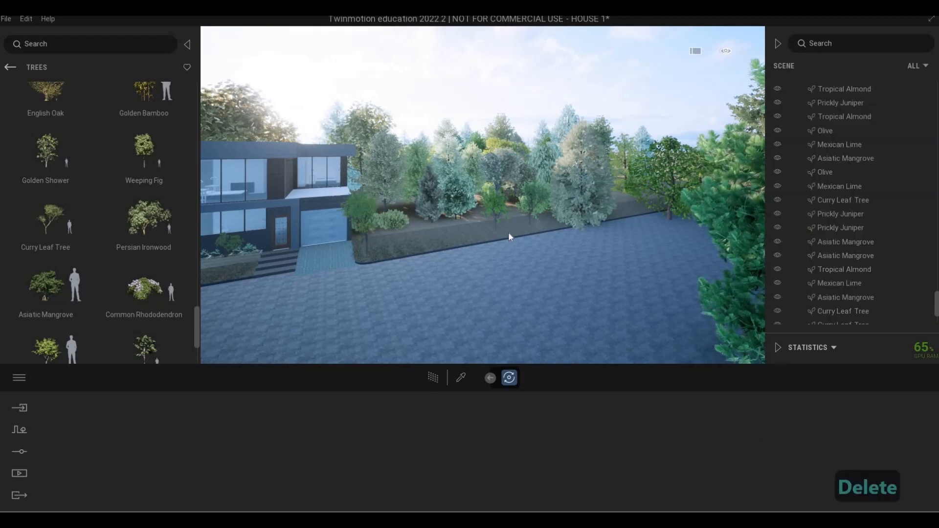
Frame the house's front facade with its surrounding trees from street level
key(1)
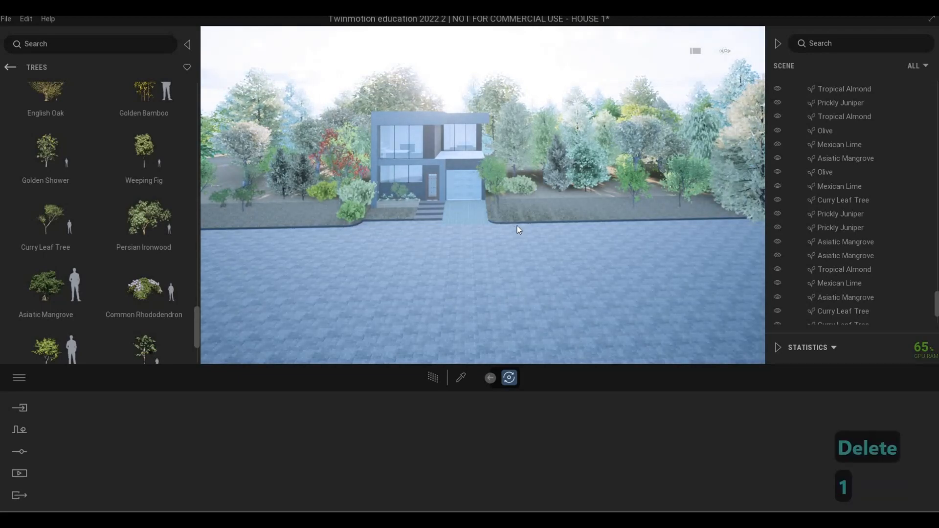
key(4)
key(4)
key(w)
key(a)
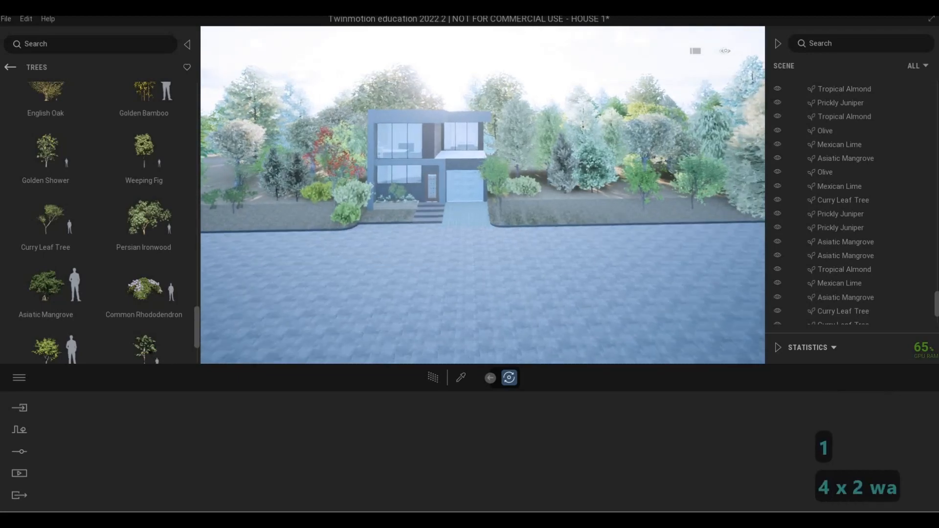
key(e)
key(e)
key(e)
key(e)
key(e)
key(w)
key(d)
key(w)
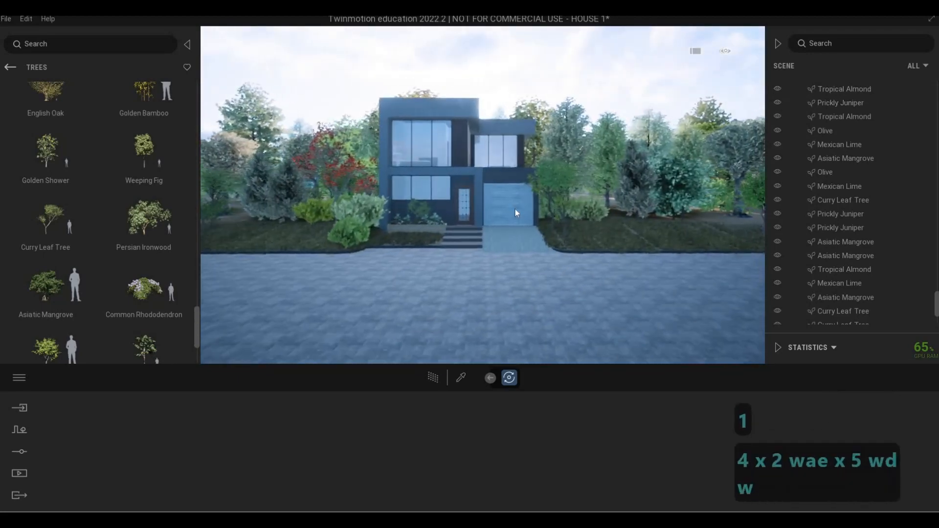
key(w)
key(w)
key(e)
key(a)
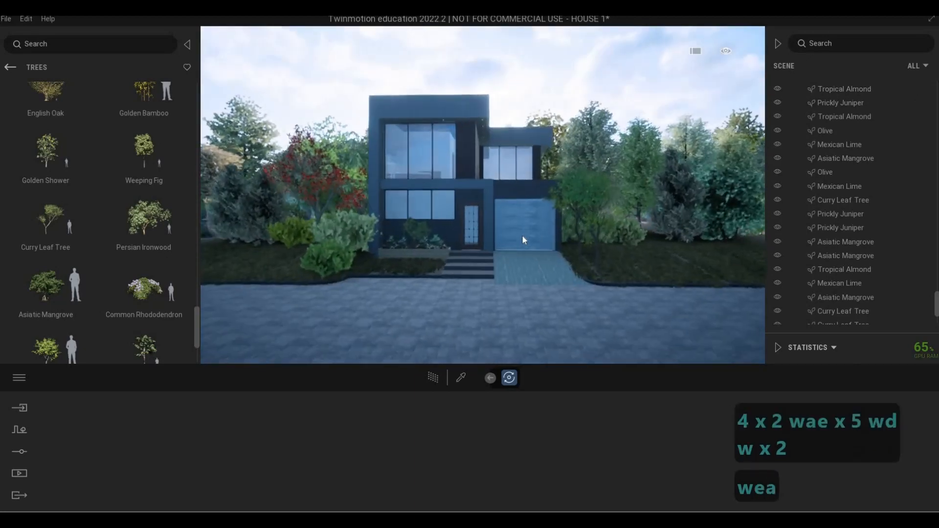
Save the HOUSE 1 scene and collapse the scene list to widen the viewport
click(7, 18)
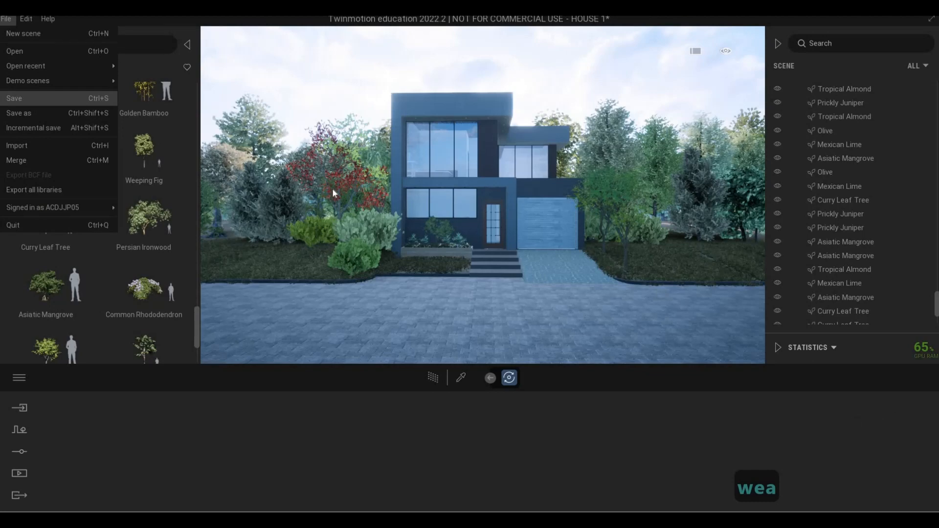
key(ctrl+s)
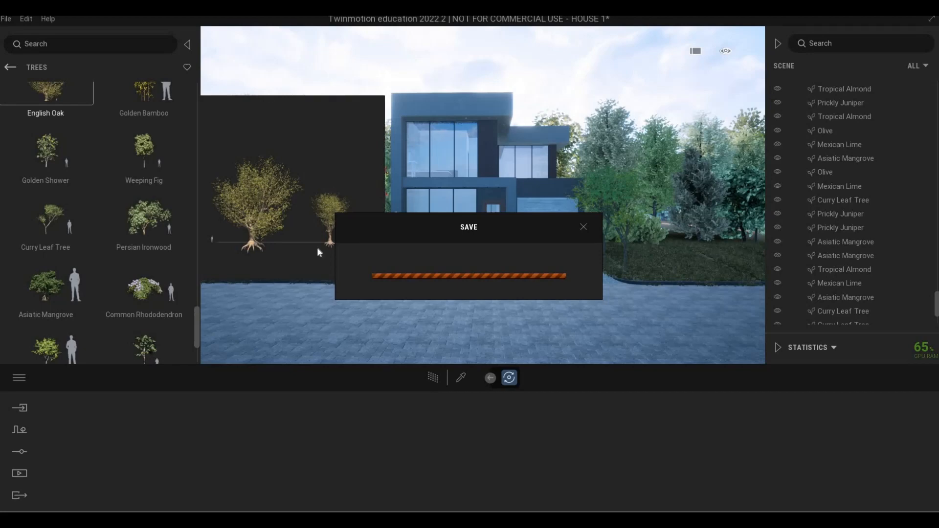
key(F1)
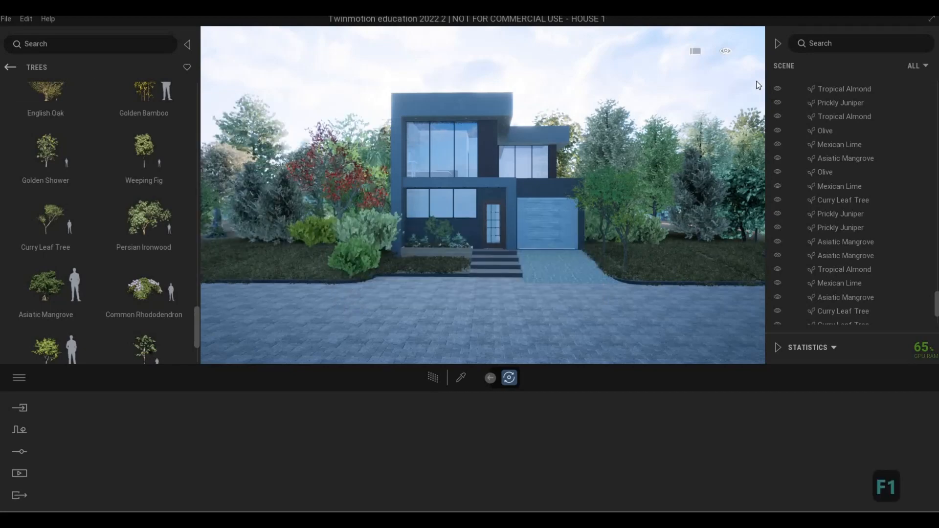
click(777, 44)
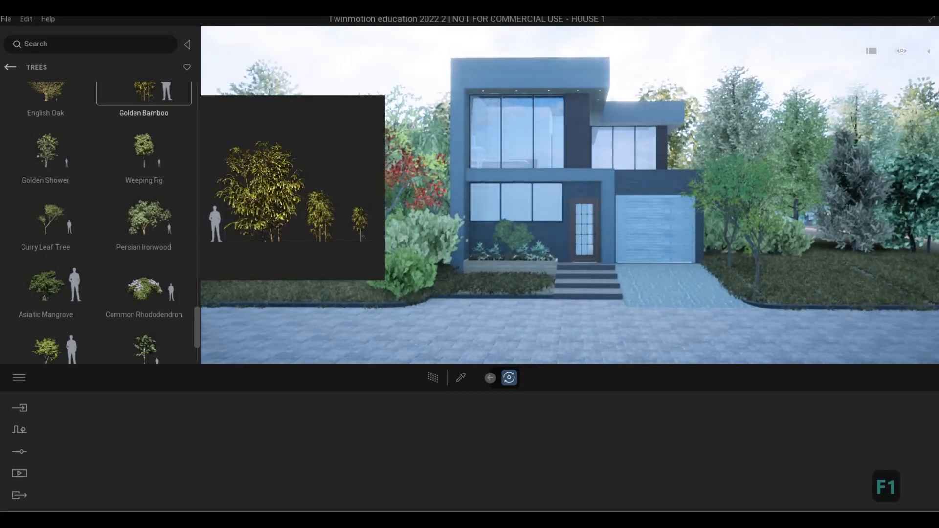
Open the renderer settings and frame the whole house front with its surrounding trees from across the street
key(s)
key(d)
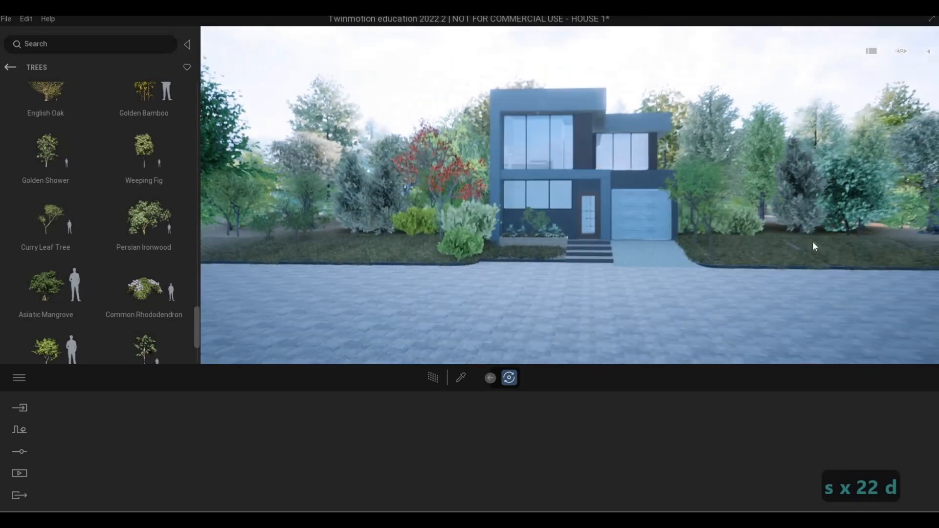
key(w)
key(d)
key(w)
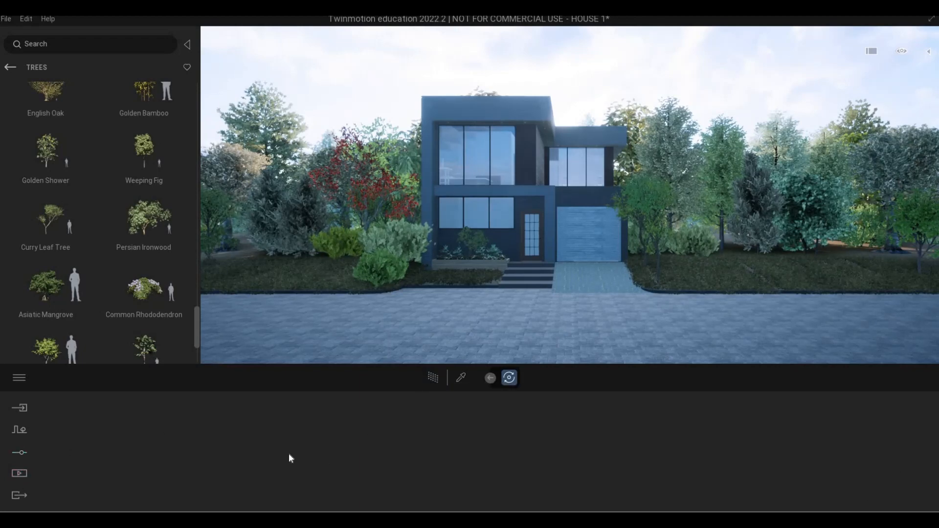
click(256, 447)
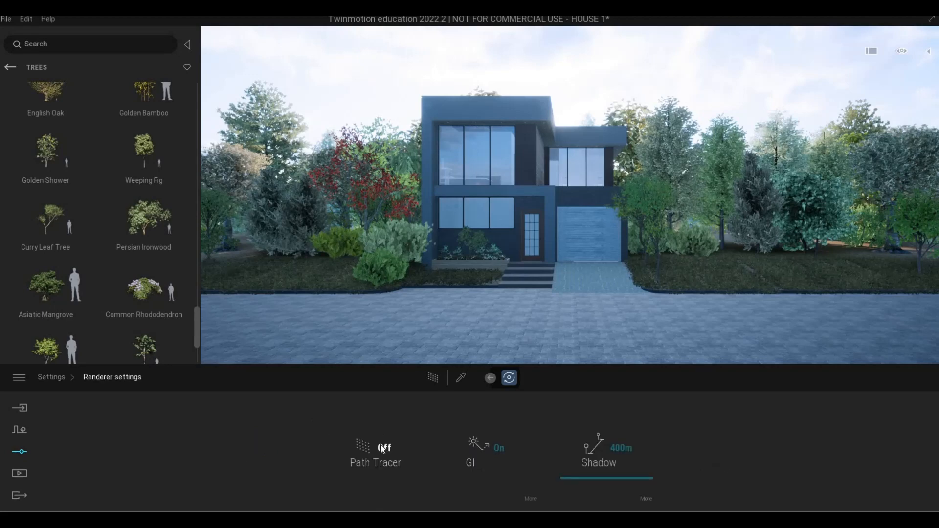
key(w)
key(a)
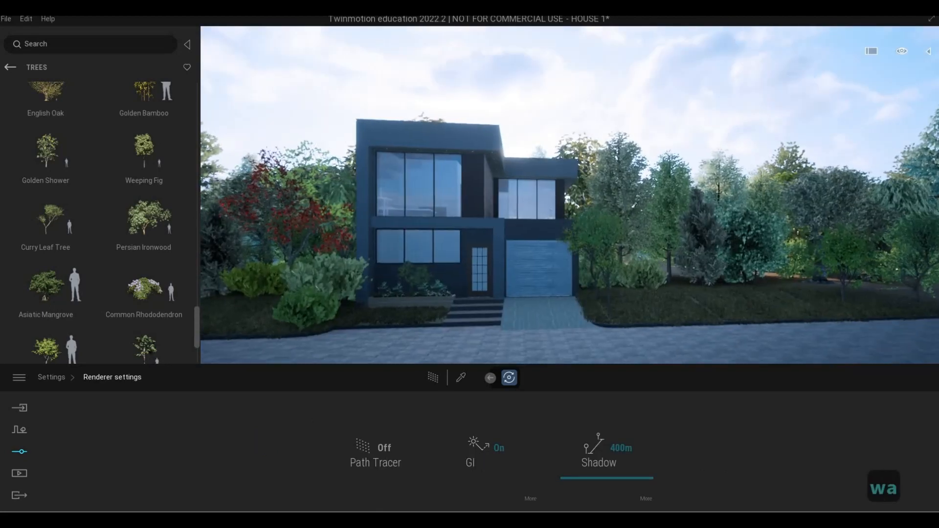
key(d)
key(a)
key(a)
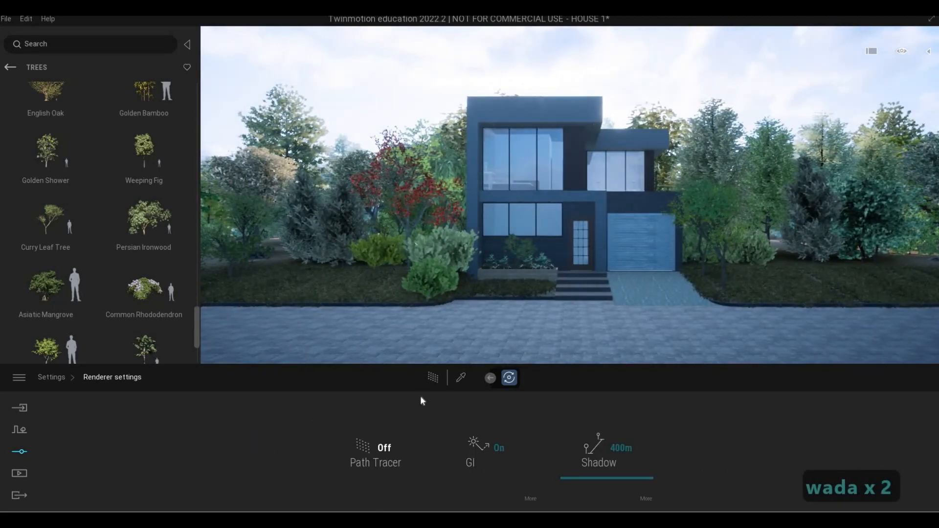
Enable the Path Tracer and set its quality preset to Low
click(433, 378)
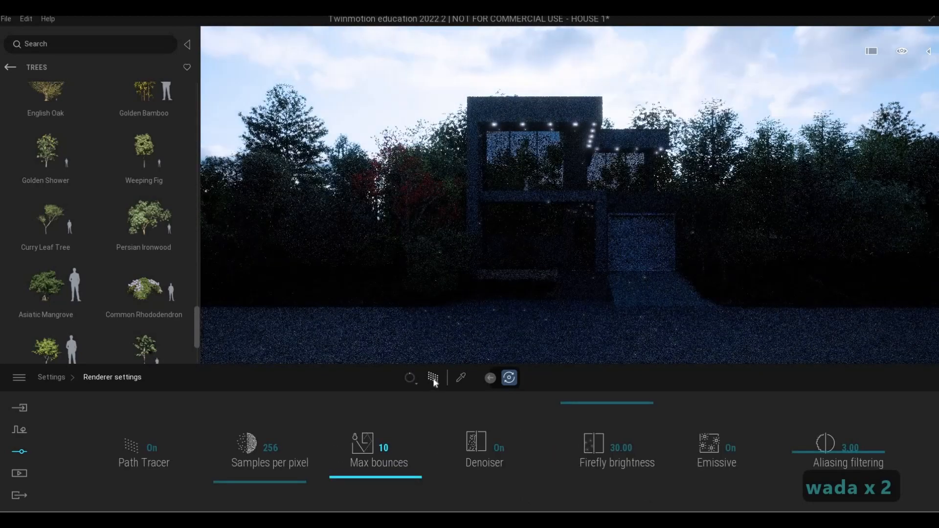
click(433, 378)
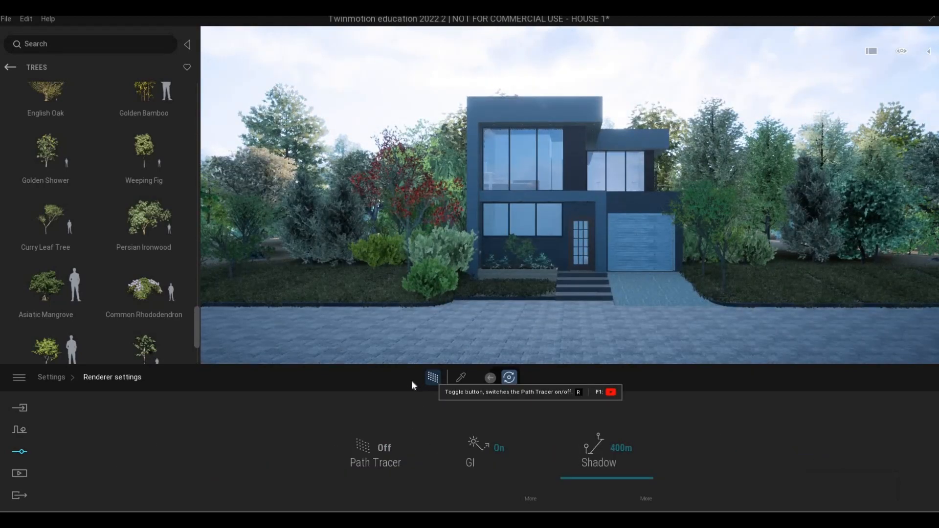
key(r)
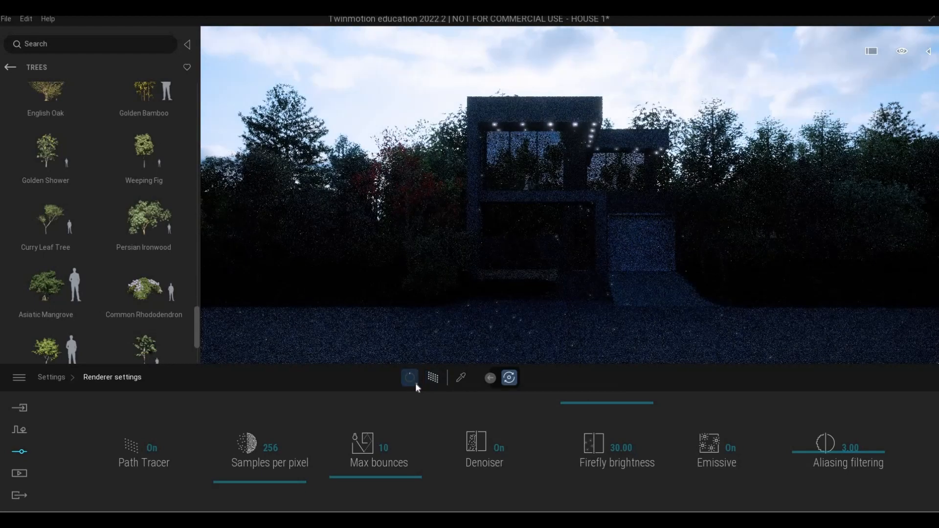
click(415, 382)
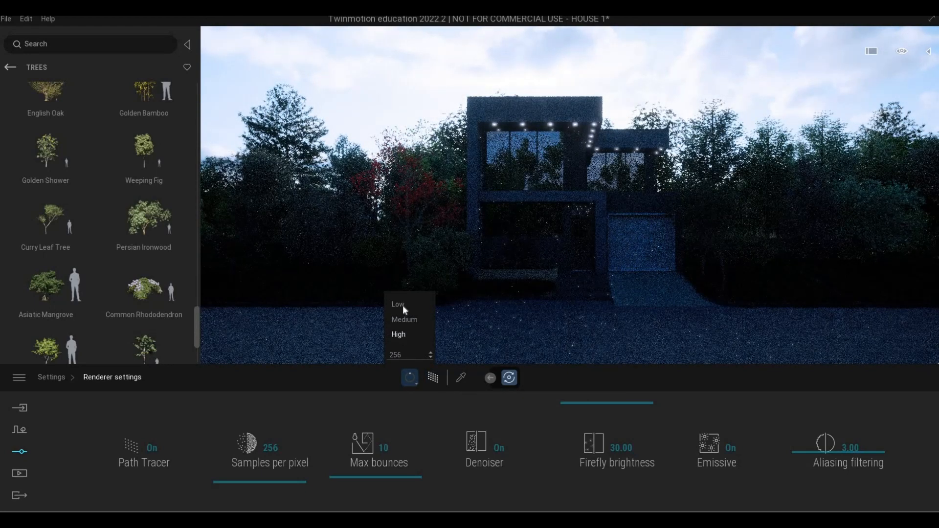
click(404, 306)
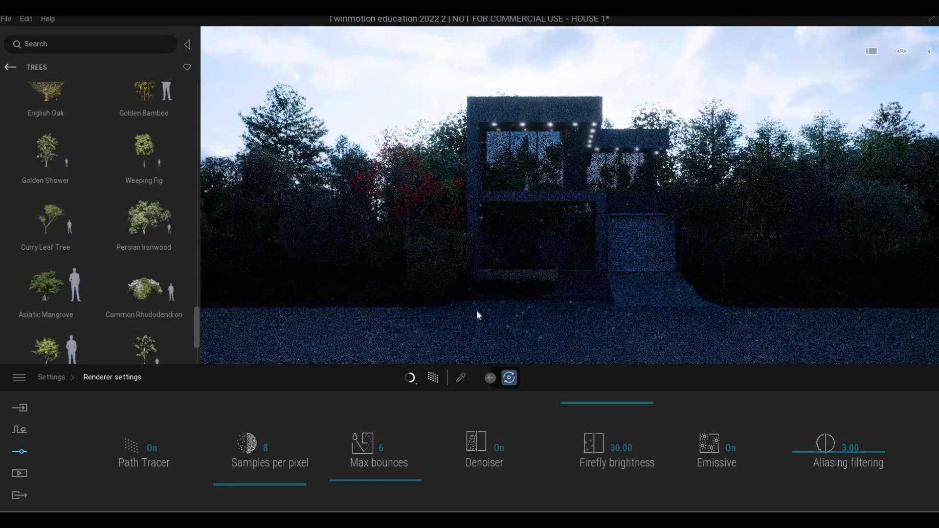
key(d)
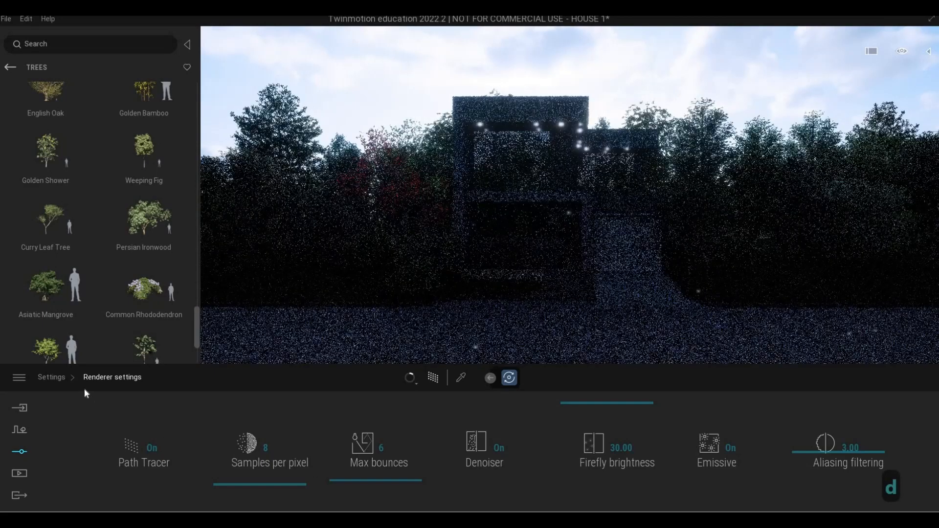
Brighten the scene lighting with exposure 3.72, sun intensity 2 and ambient 1.22
click(20, 451)
click(371, 451)
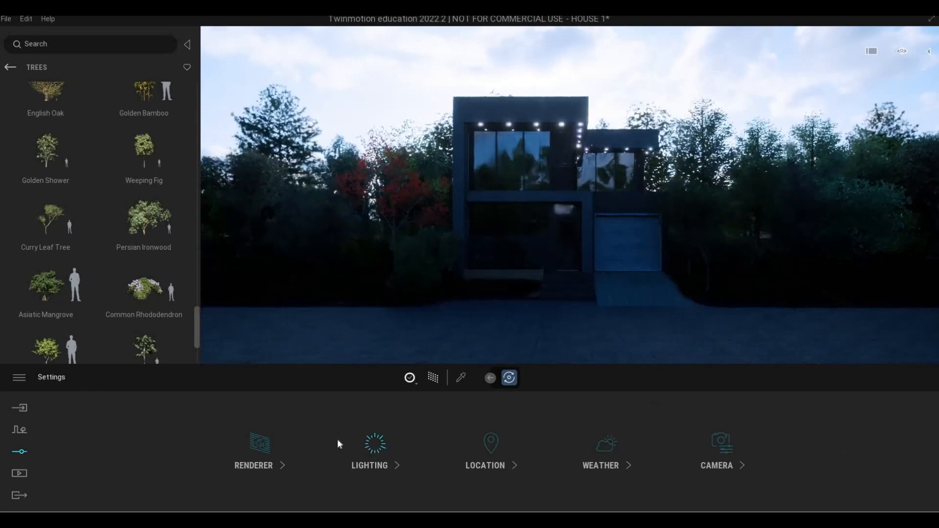
drag(315, 438, 315, 433)
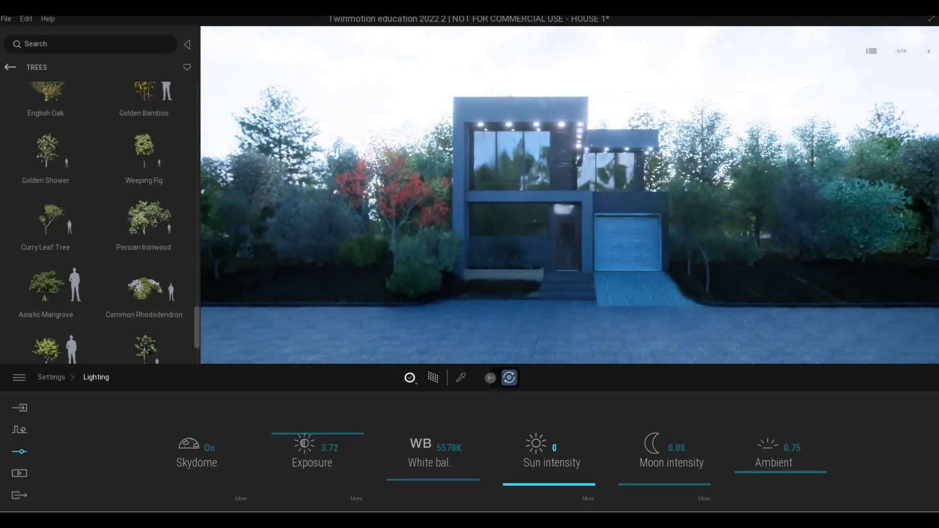
click(522, 447)
text(2)
key(Return)
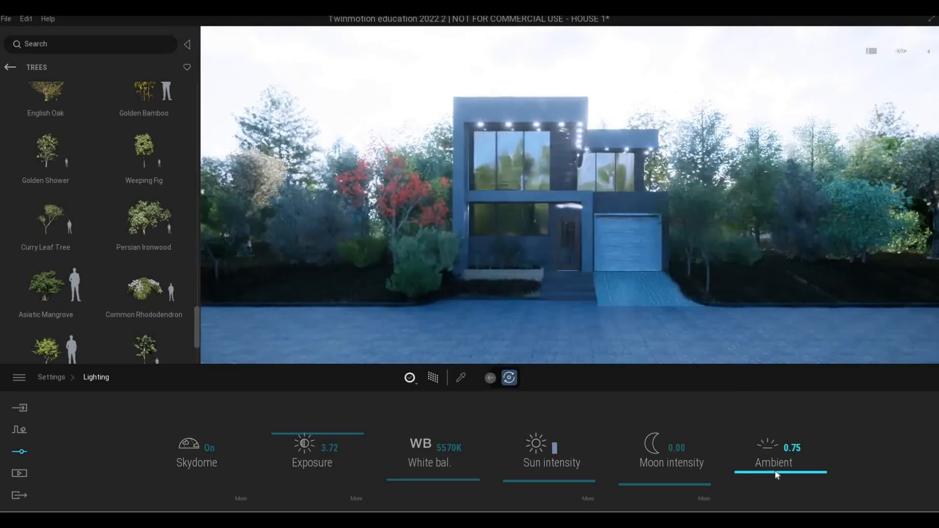
drag(775, 471, 502, 142)
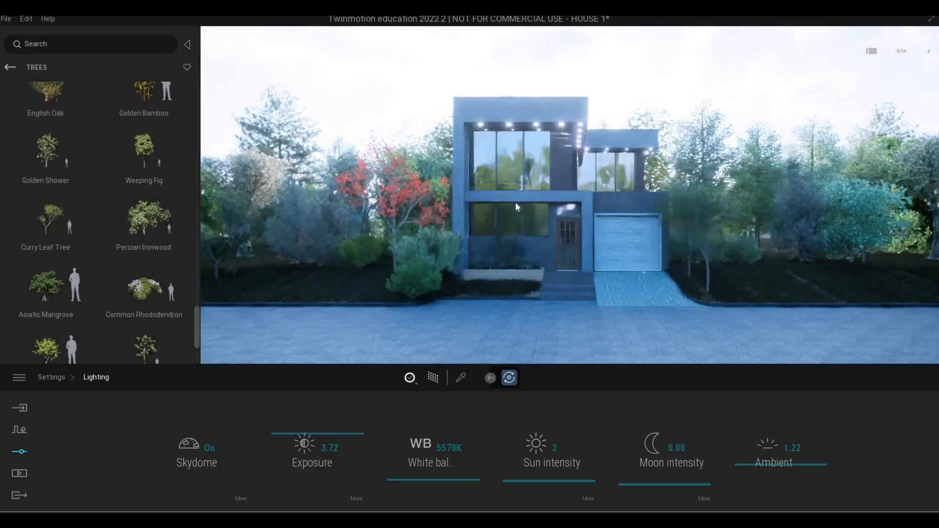
Reduce the lighting exposure to 3.18 and set the white balance to 6233K
key(d)
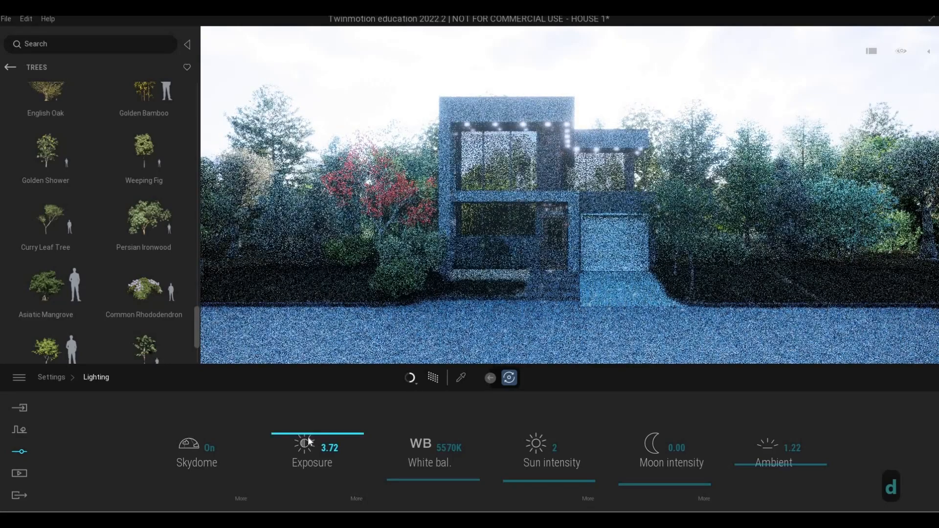
drag(307, 436, 310, 444)
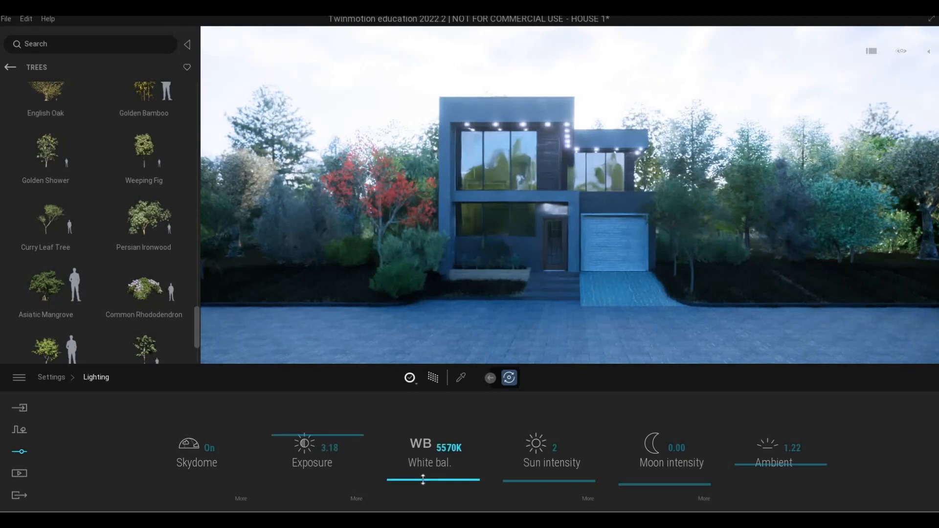
drag(421, 486, 418, 475)
Set the camera's color gradient contrast to 45% and saturation to 33%
click(57, 379)
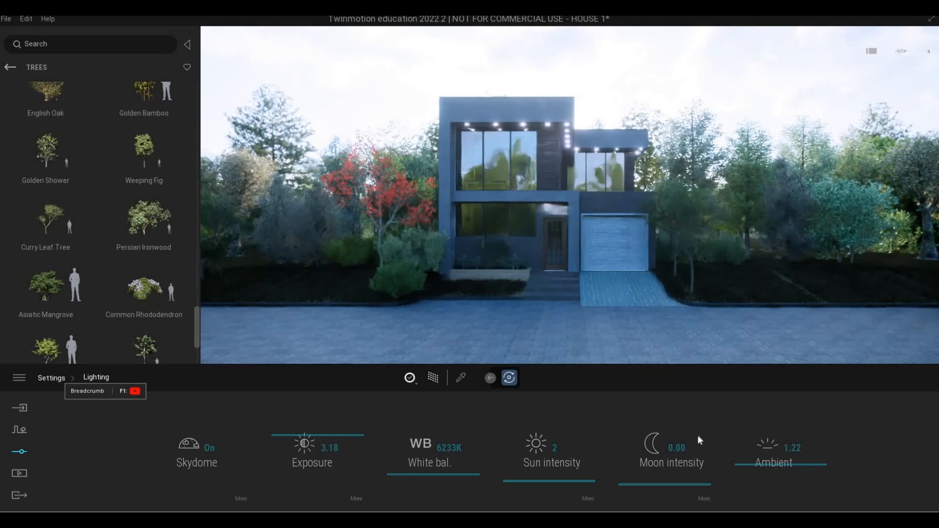
click(714, 449)
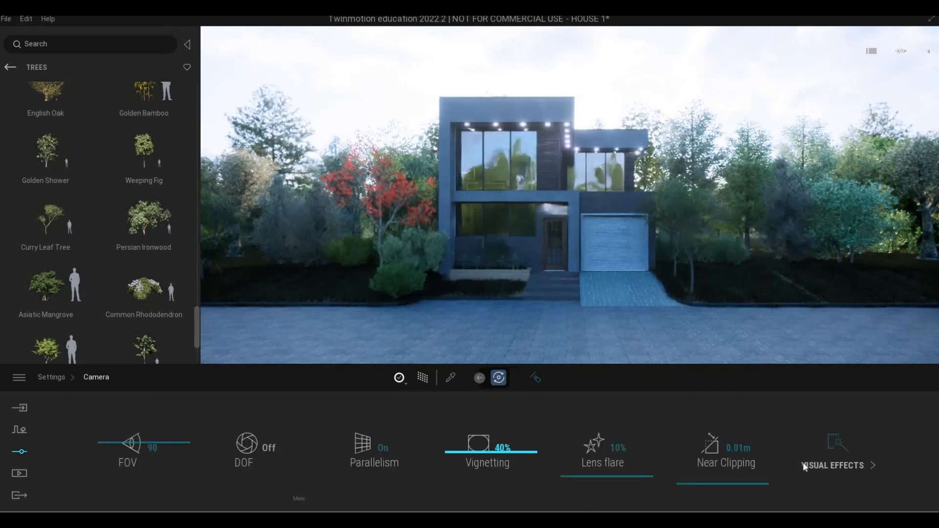
click(833, 447)
click(304, 460)
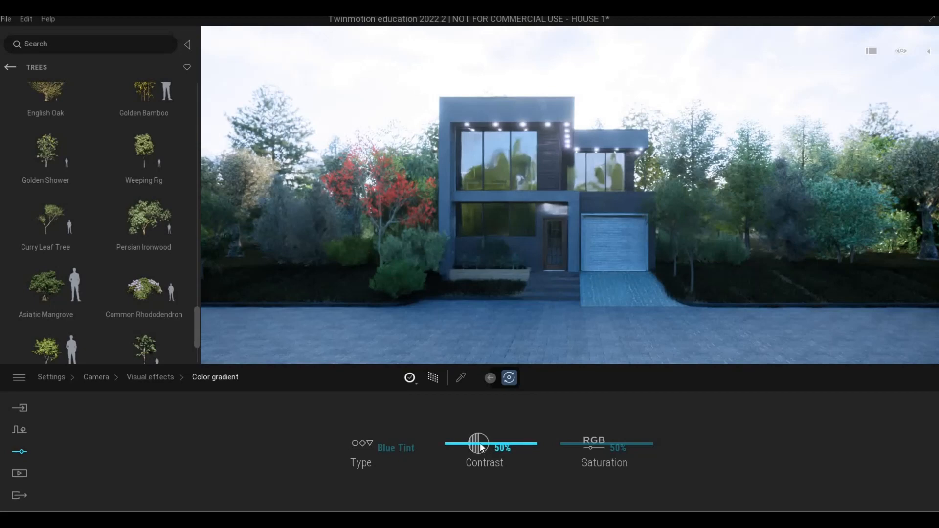
drag(479, 445, 567, 455)
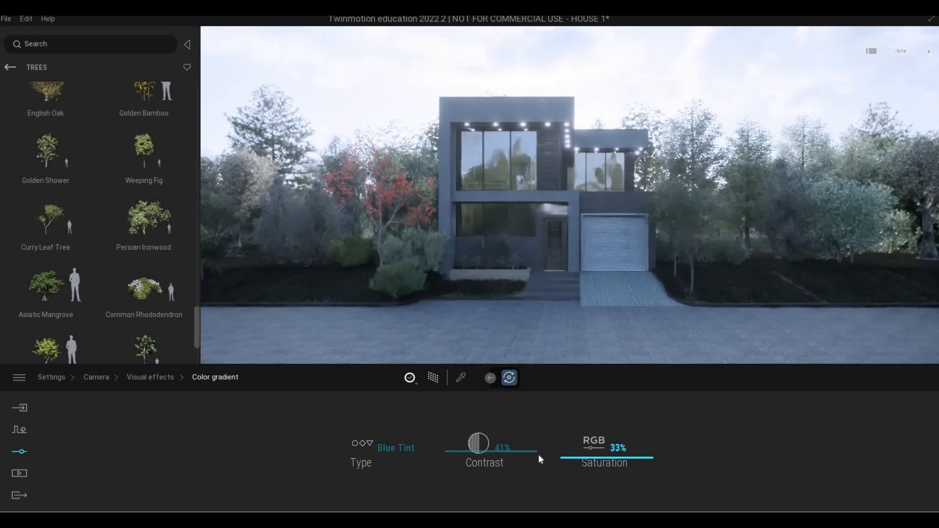
drag(479, 449, 478, 448)
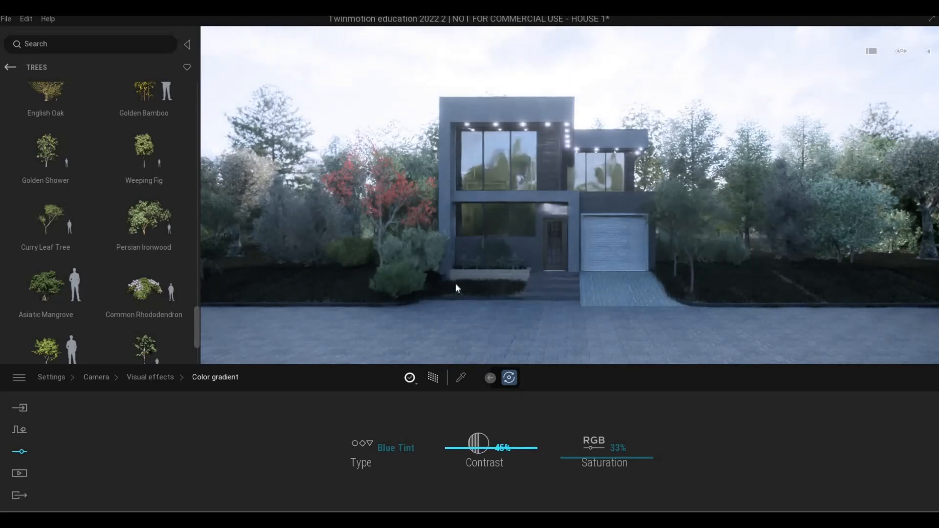
Reframe the house front from a lower, closer street viewpoint and preview it with the Path Tracer
key(a)
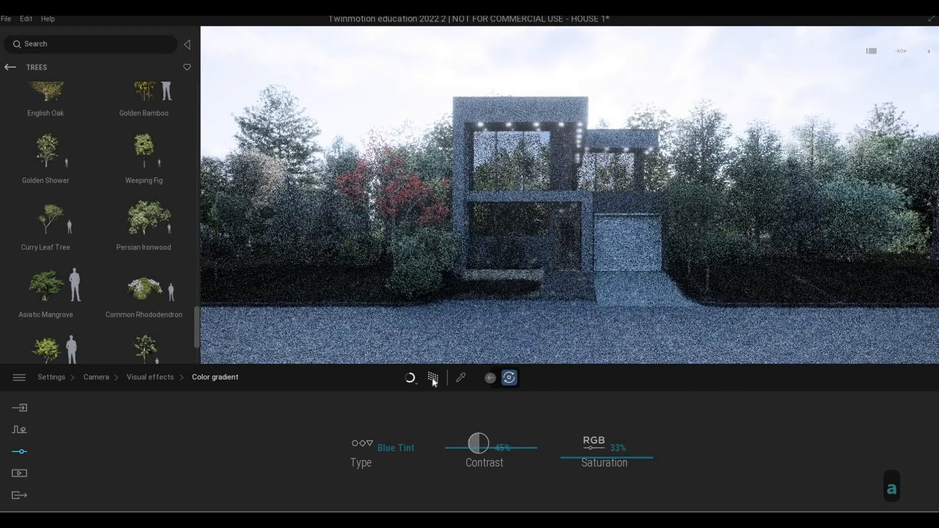
key(w)
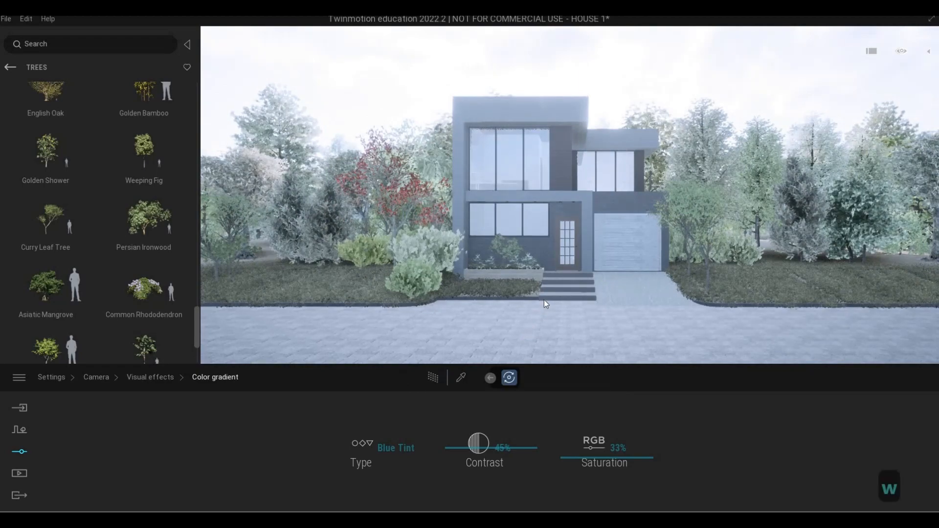
key(e)
key(w)
key(e)
key(w)
key(e)
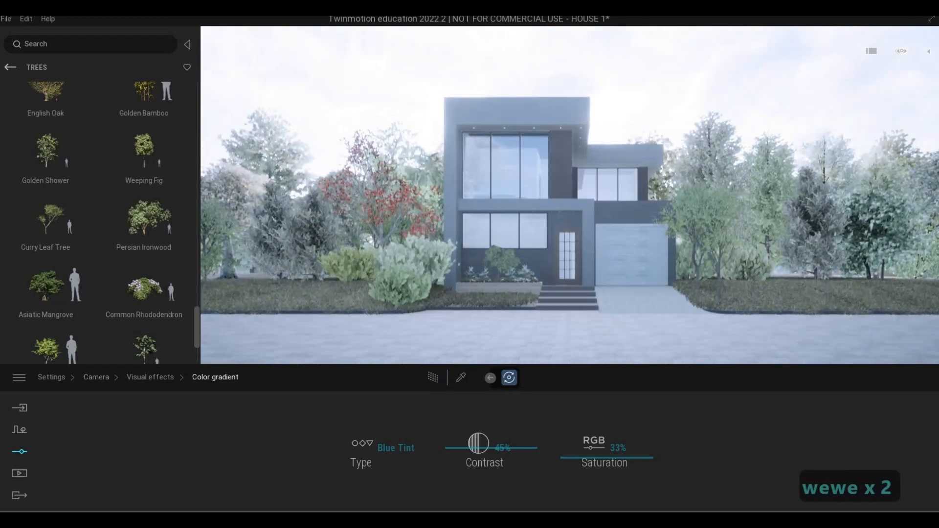
key(d)
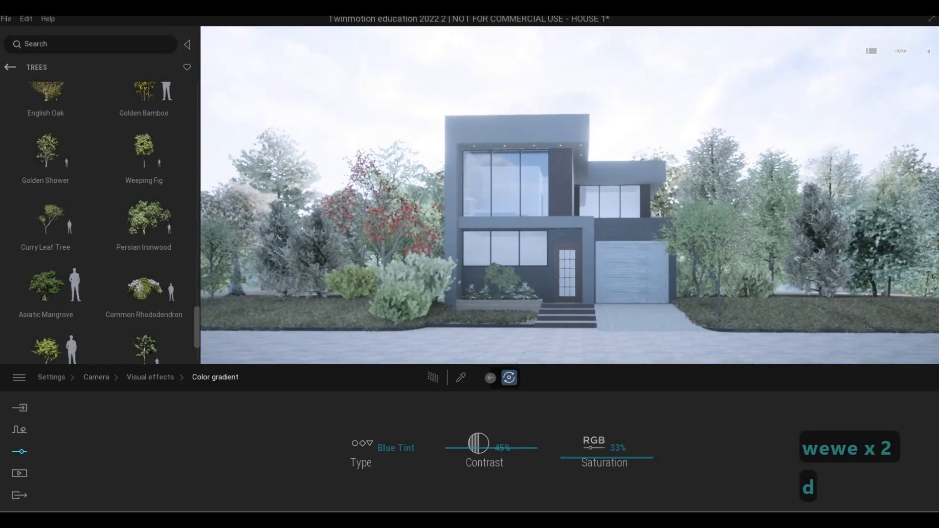
key(e)
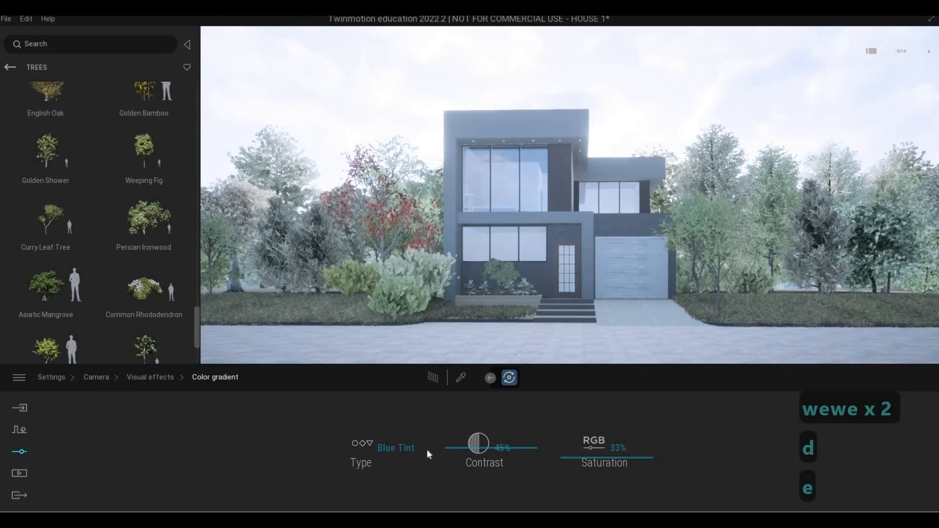
click(433, 377)
key(e)
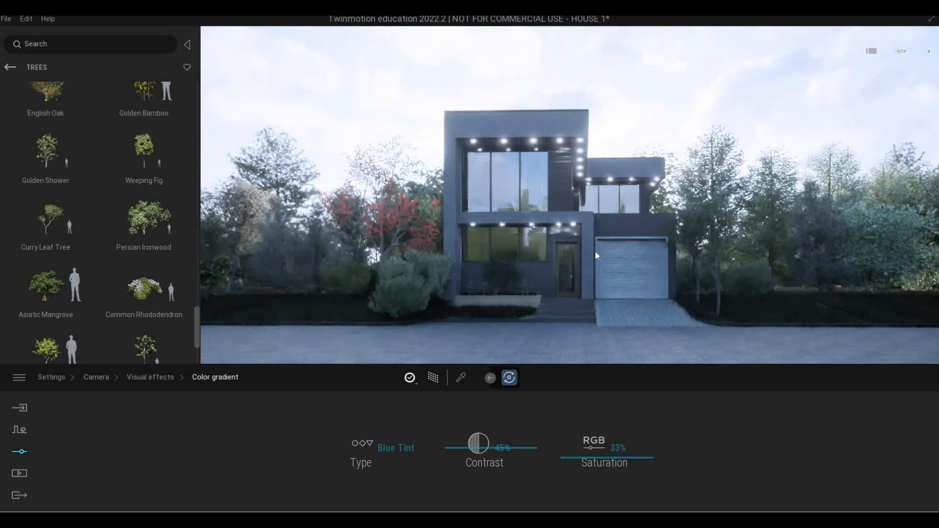
Turn off the Path Tracer and examine the upper-storey windows and roof overhang spotlights up close
click(432, 378)
key(w)
key(w)
key(w)
key(w)
key(w)
key(w)
key(w)
key(w)
key(w)
key(w)
key(w)
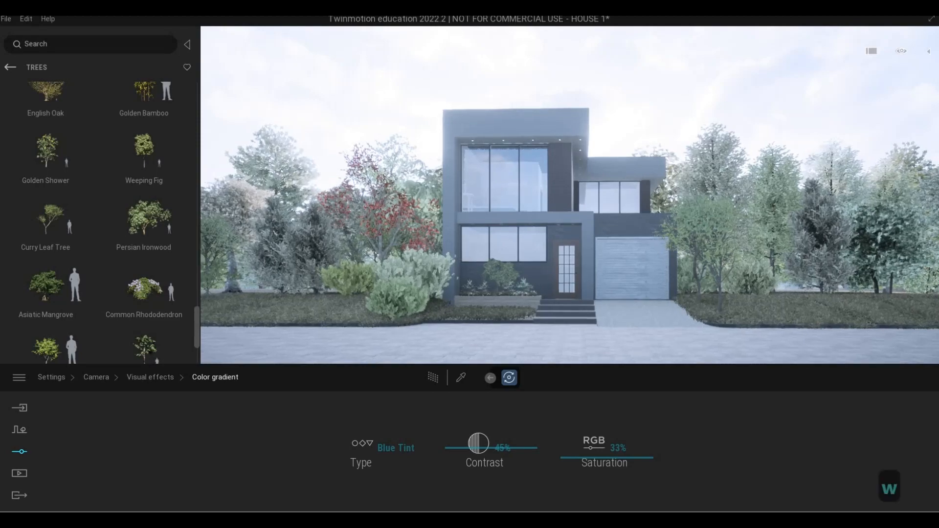
key(d)
key(d)
key(d)
key(d)
key(d)
key(d)
key(d)
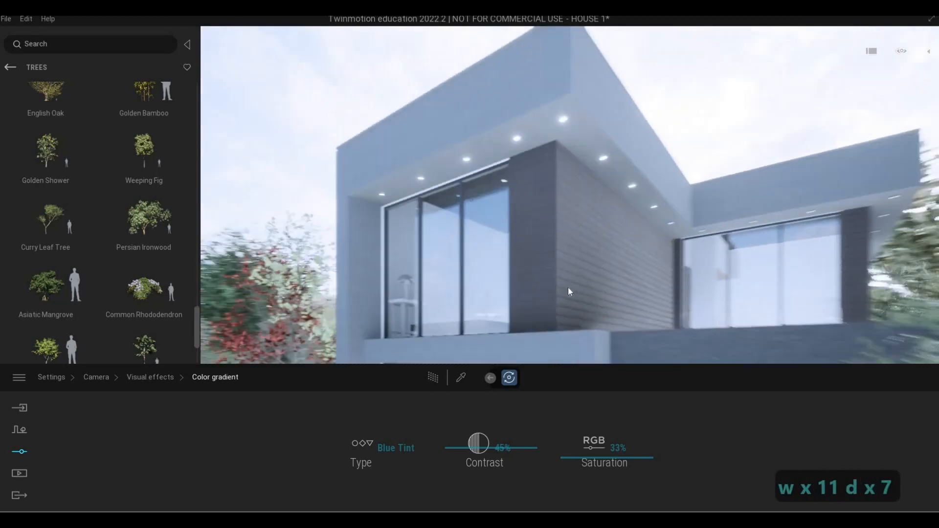
key(a)
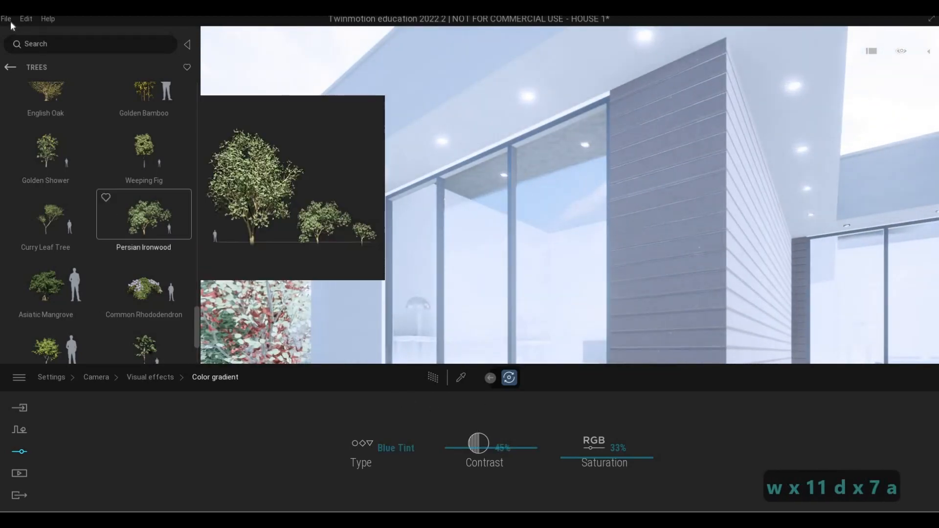
Save the HOUSE 1 scene and return the asset library to its top-level categories
click(8, 19)
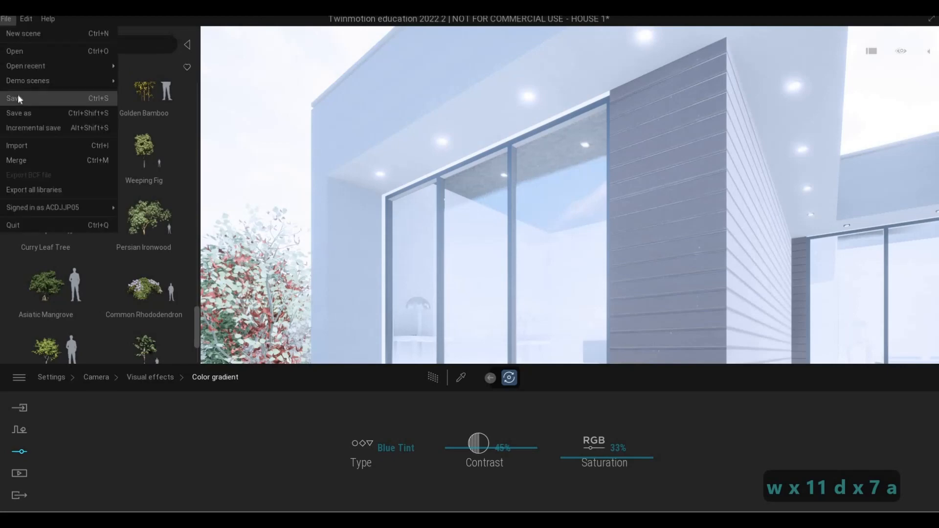
click(19, 98)
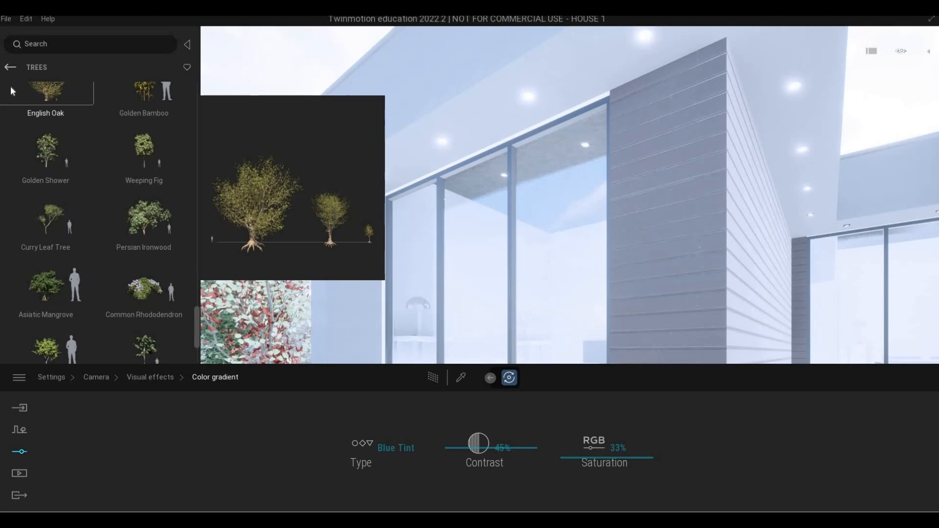
click(12, 68)
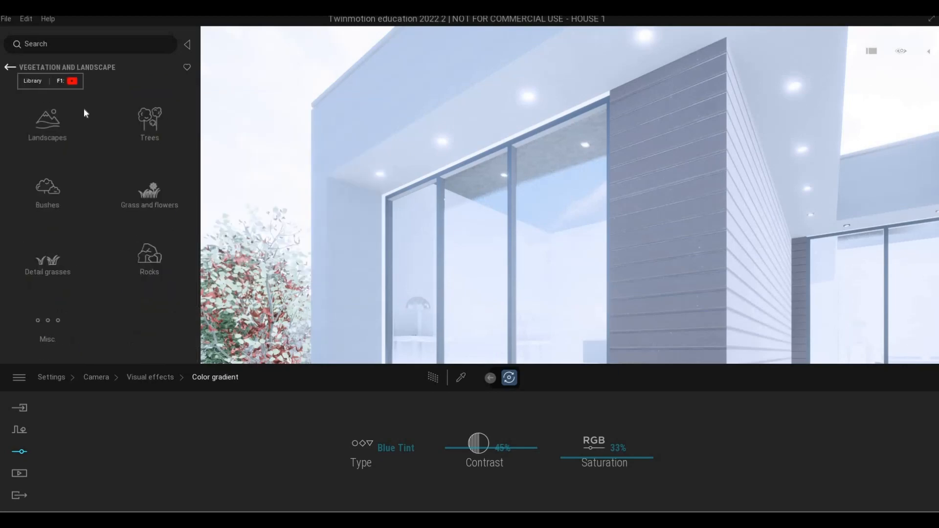
click(9, 68)
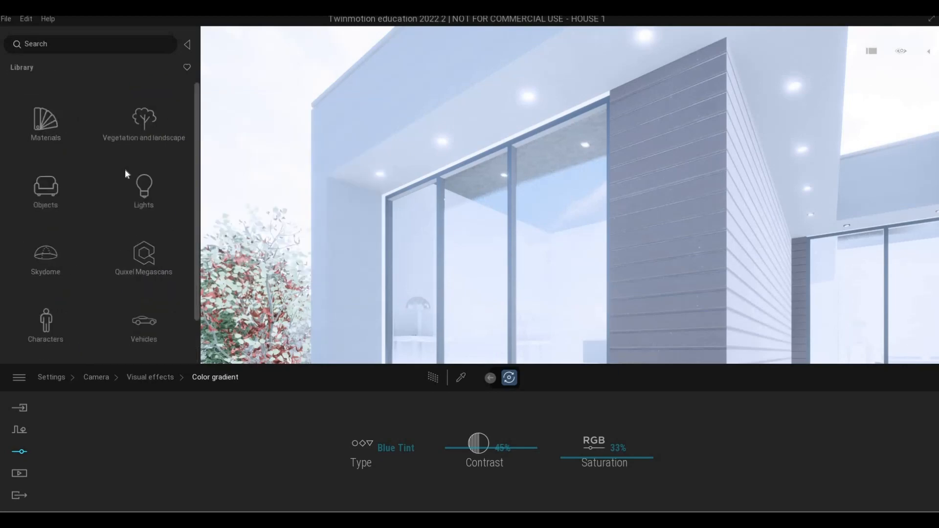
Place a Spot light from the Lights library near the corner ceiling fixture under the upper-storey roof overhang
click(145, 186)
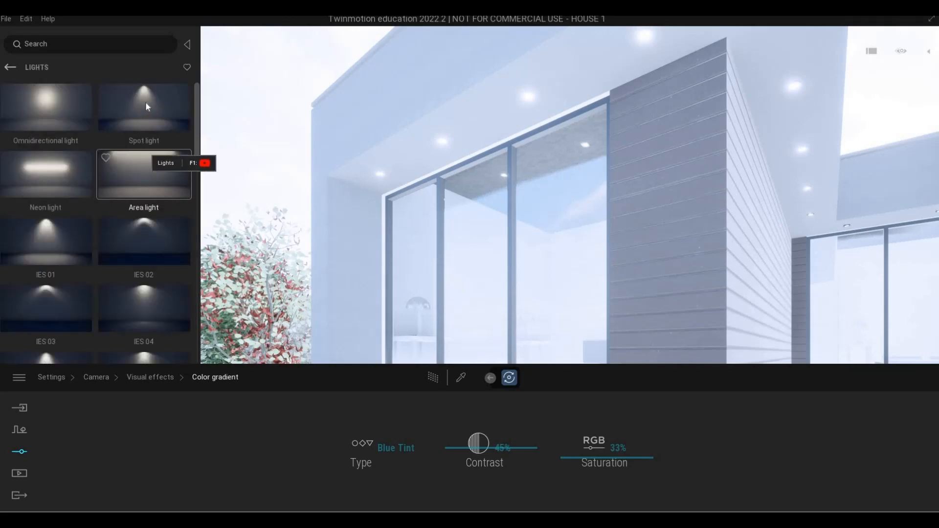
drag(145, 98, 372, 182)
key(w)
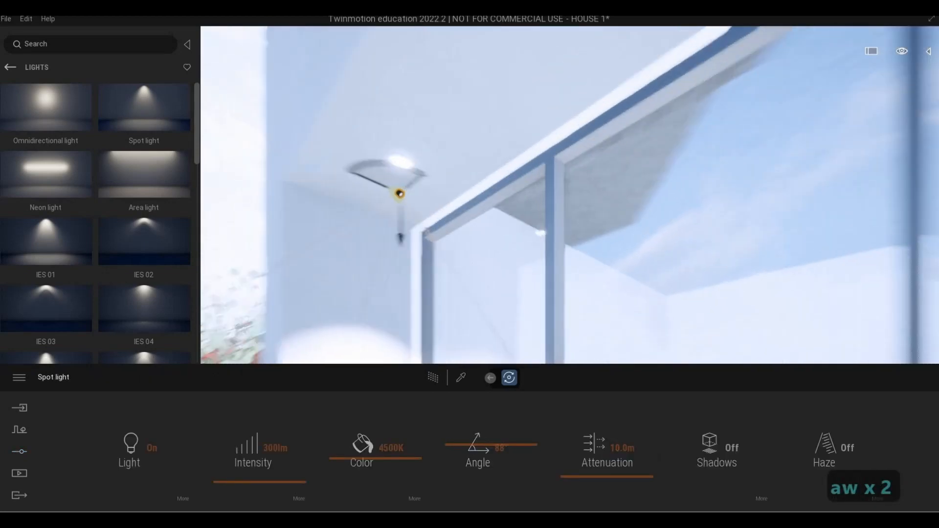
key(a)
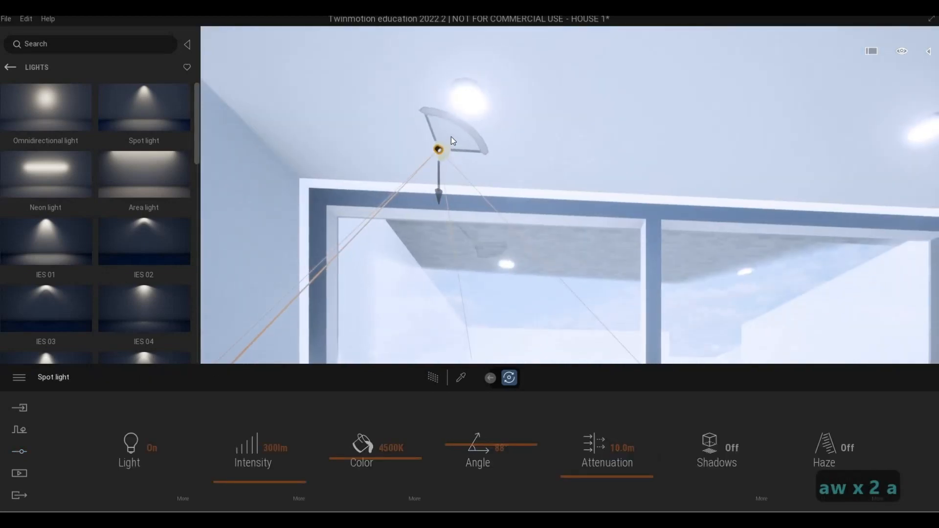
key(d)
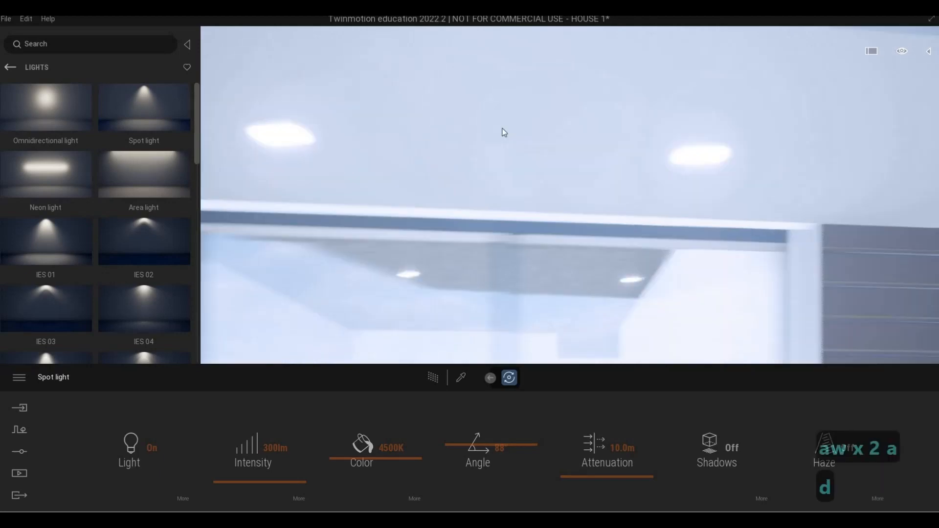
key(2)
key(w)
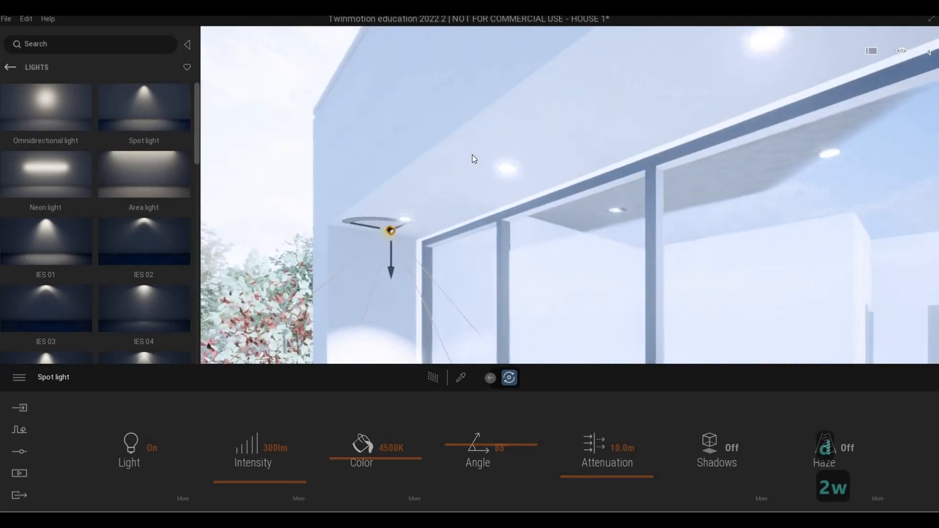
key(w)
key(w)
key(w)
key(w)
key(3)
key(a)
key(a)
key(a)
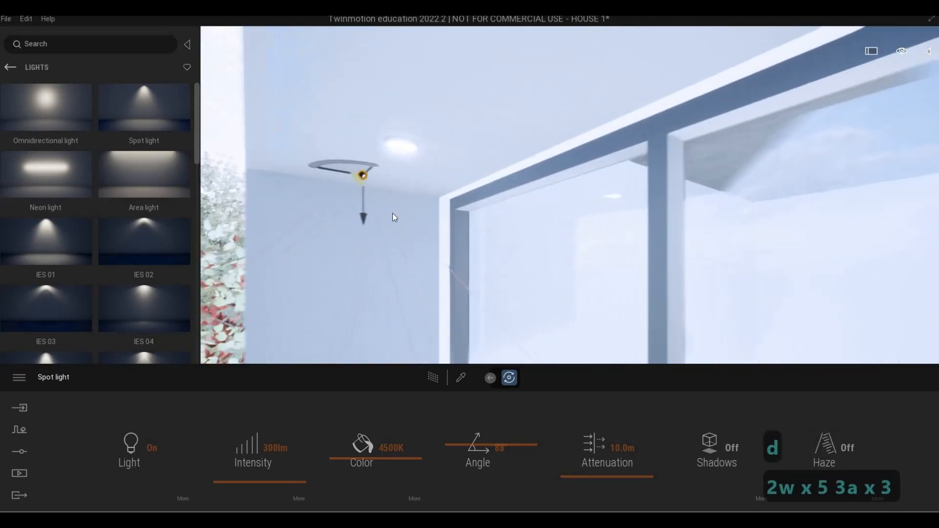
key(w)
key(a)
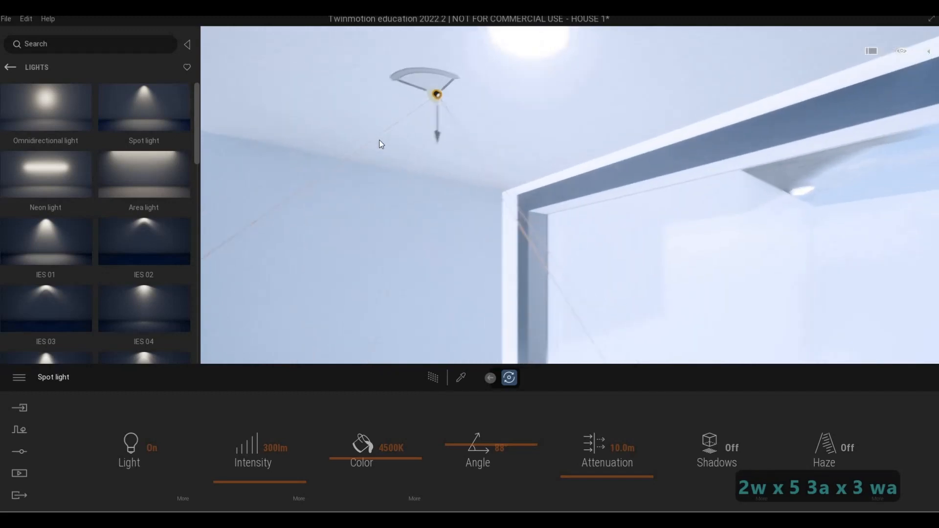
Align the spotlight with the corner ceiling fixture and raise it to sit just below the lamp
drag(360, 167, 436, 93)
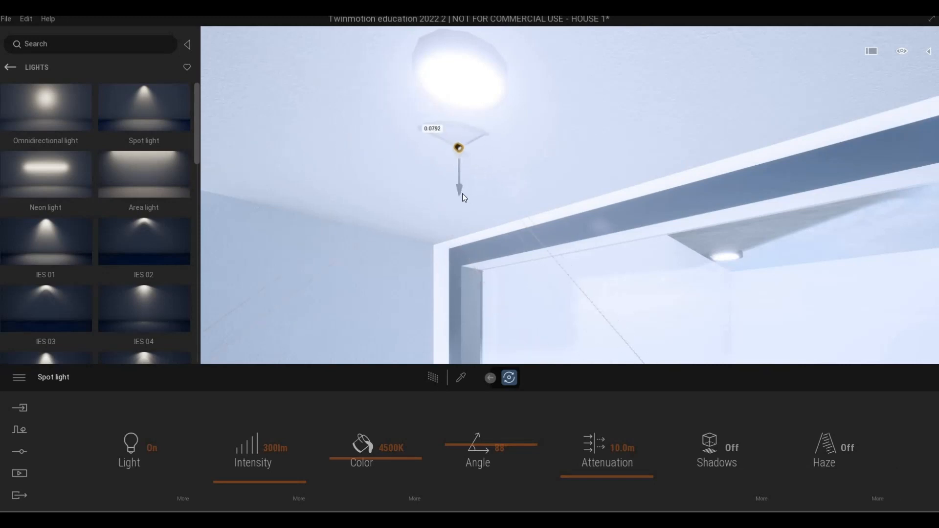
drag(459, 189, 458, 138)
key(a)
key(q)
key(q)
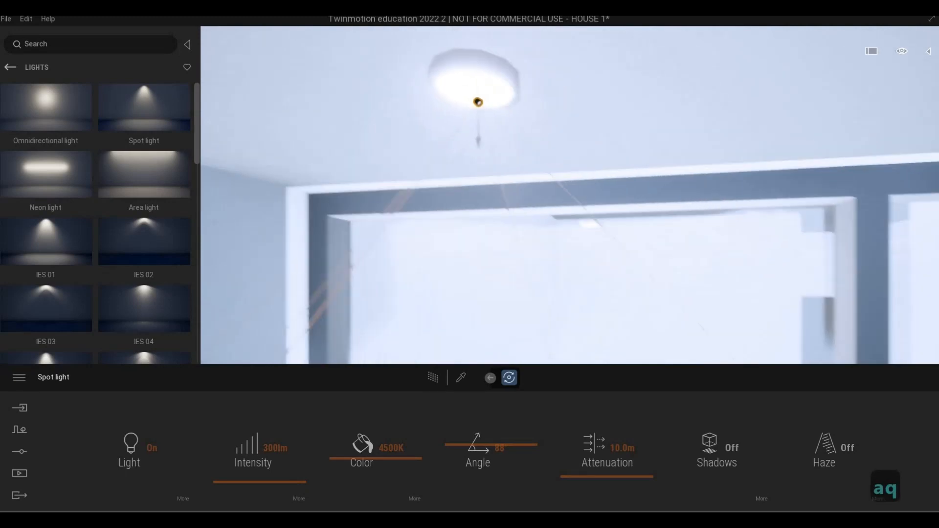
key(a)
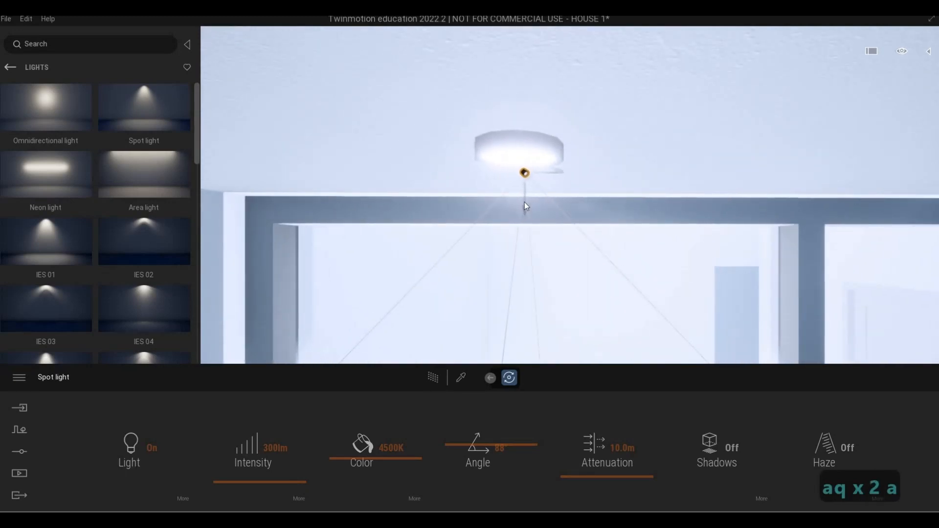
mouse_move(524, 195)
mouse_down()
mouse_move(580, 217)
mouse_move(524, 184)
mouse_up()
Set the spotlight's intensity to 5 lm
key(d)
key(w)
key(e)
key(d)
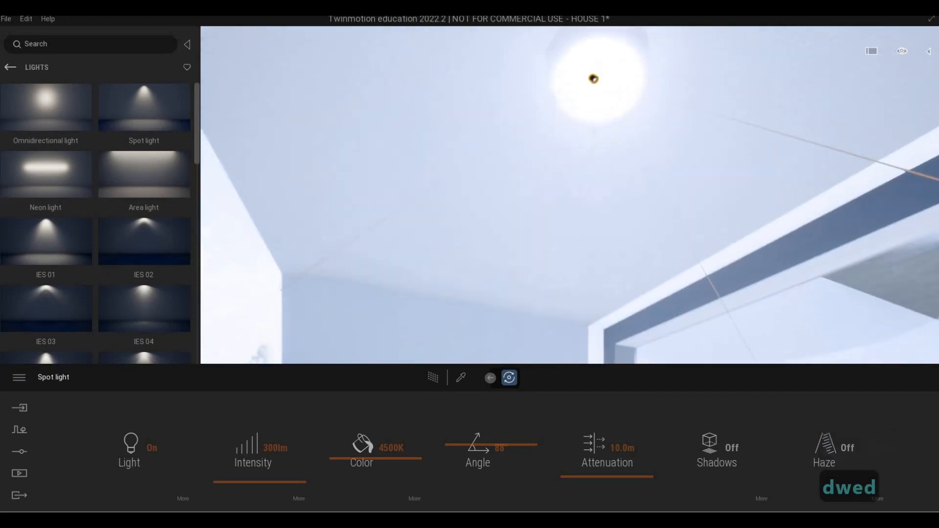
key(s)
key(a)
key(s)
key(s)
key(s)
key(s)
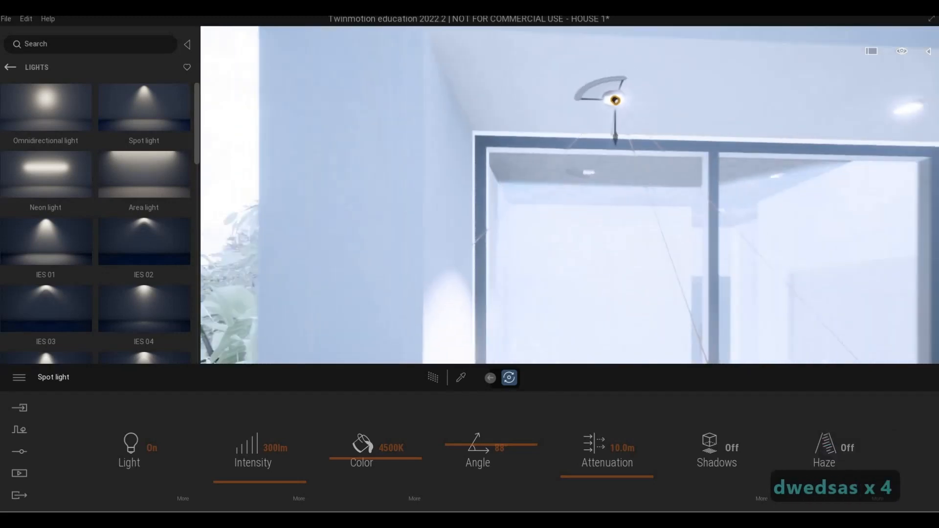
key(d)
key(d)
key(d)
key(d)
key(d)
key(d)
key(d)
key(d)
key(d)
key(d)
key(d)
key(d)
key(d)
key(d)
key(d)
key(d)
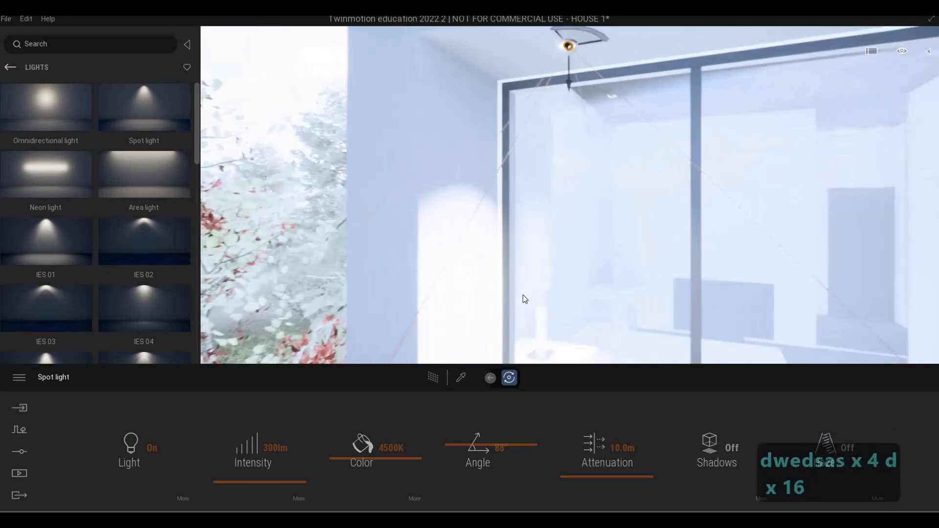
key(e)
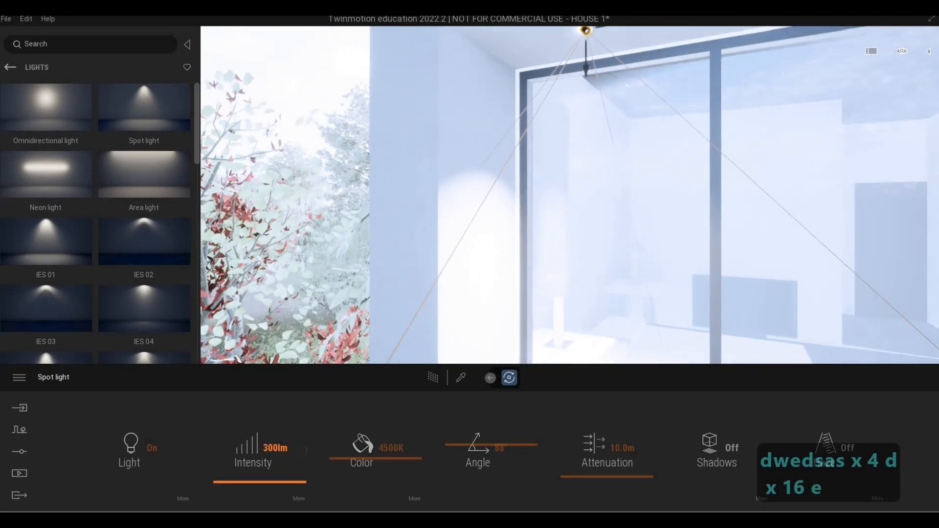
click(306, 450)
text(5)
key(Return)
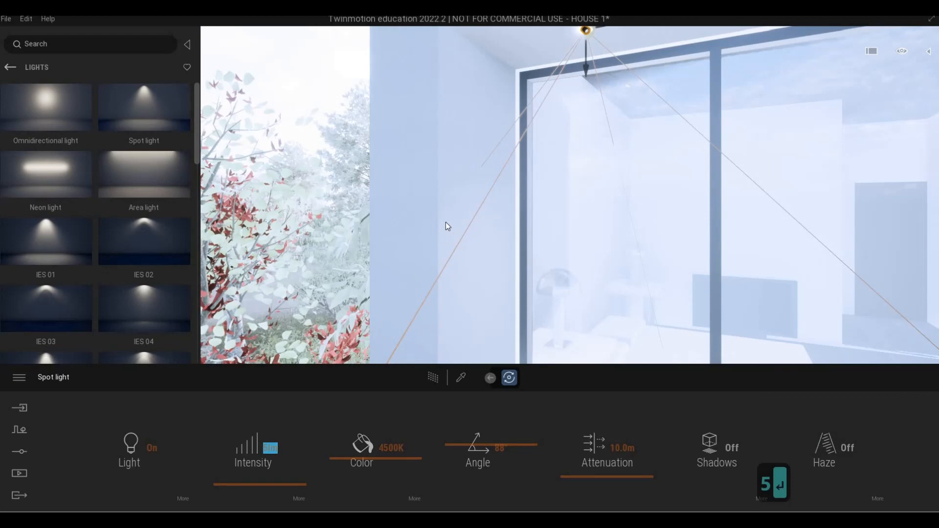
click(438, 252)
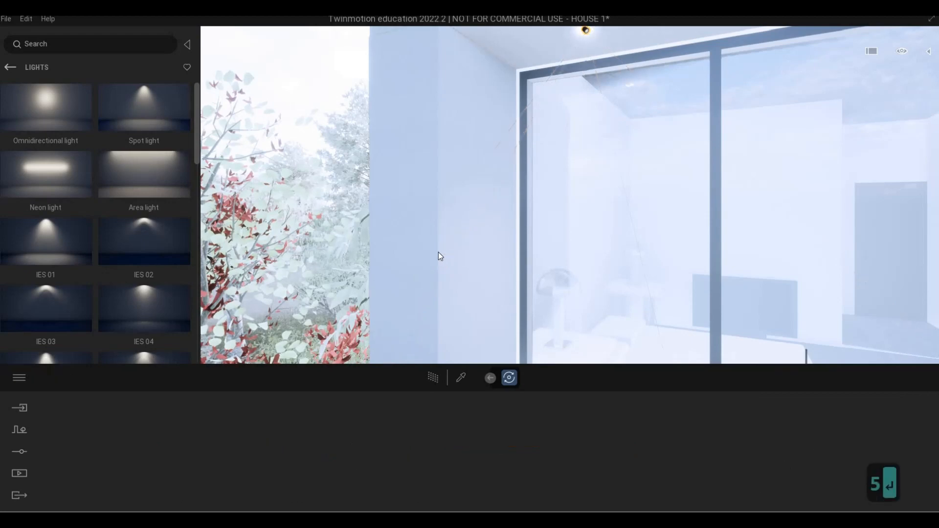
Lower the corner spotlight's color temperature to 1162K
click(586, 32)
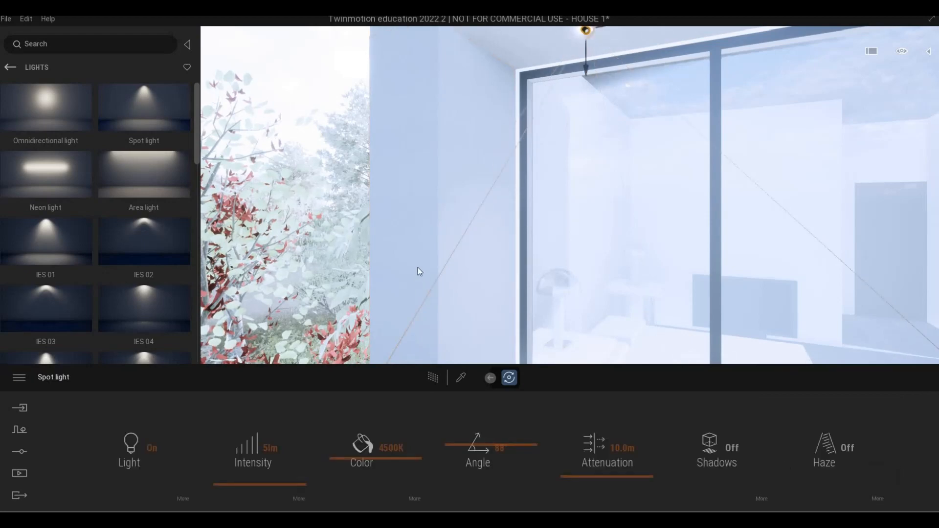
right_drag(505, 258, 360, 461)
drag(361, 461, 358, 487)
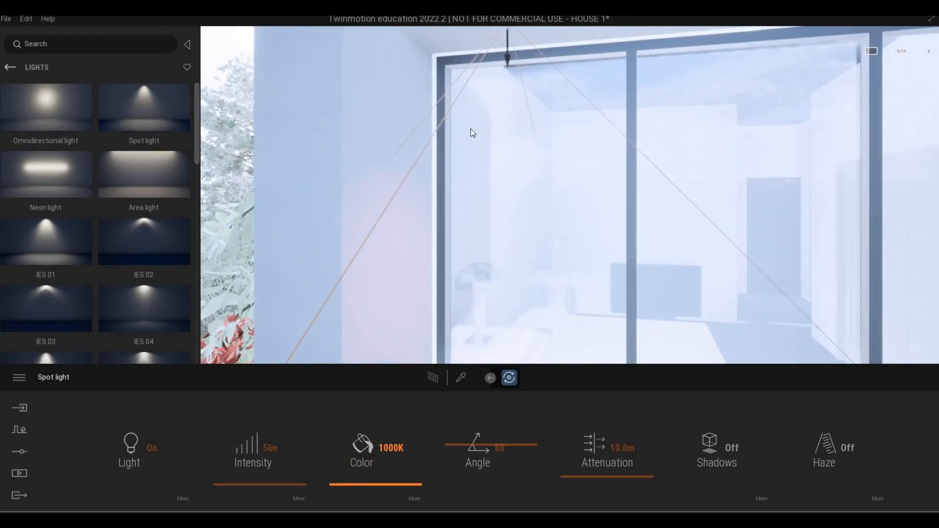
Frame the whole upper-storey window bay and preview the spotlight's glow with the Path Tracer
key(s)
key(s)
key(s)
key(s)
key(s)
key(s)
key(s)
key(s)
key(s)
key(s)
key(s)
key(s)
key(s)
key(s)
key(s)
key(s)
key(s)
key(e)
key(e)
key(e)
key(e)
key(e)
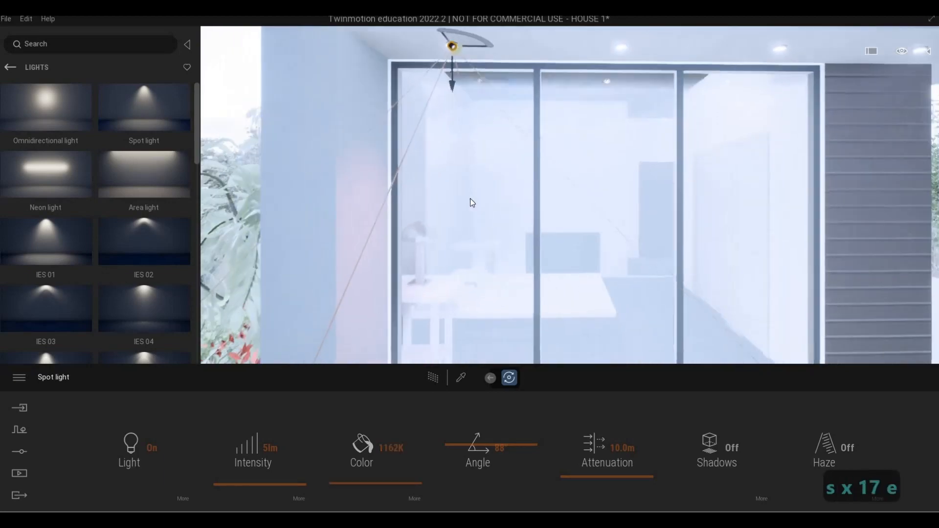
key(s)
key(s)
key(s)
key(s)
key(s)
key(s)
key(s)
key(s)
key(s)
key(s)
key(d)
key(d)
key(d)
key(d)
key(d)
key(d)
key(d)
key(d)
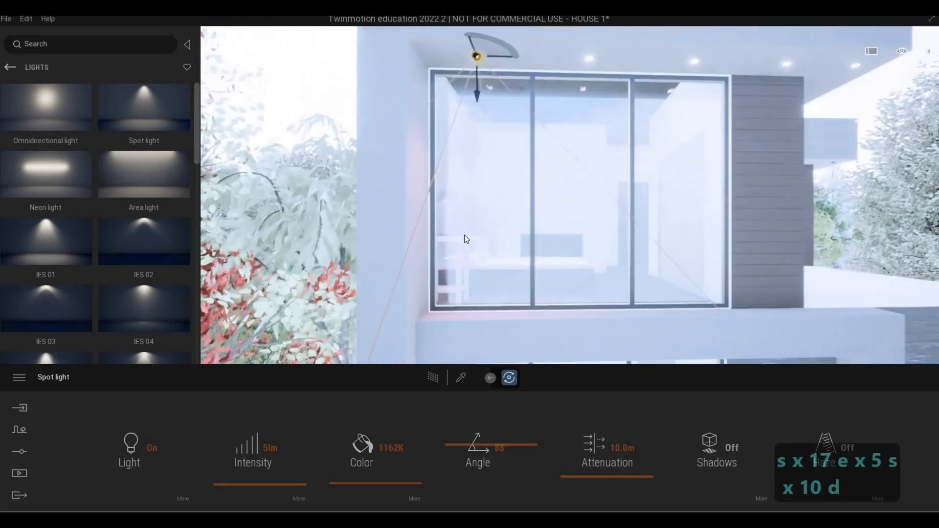
key(d)
key(d)
key(d)
key(d)
key(d)
key(d)
key(d)
key(d)
key(d)
key(d)
key(d)
key(d)
key(d)
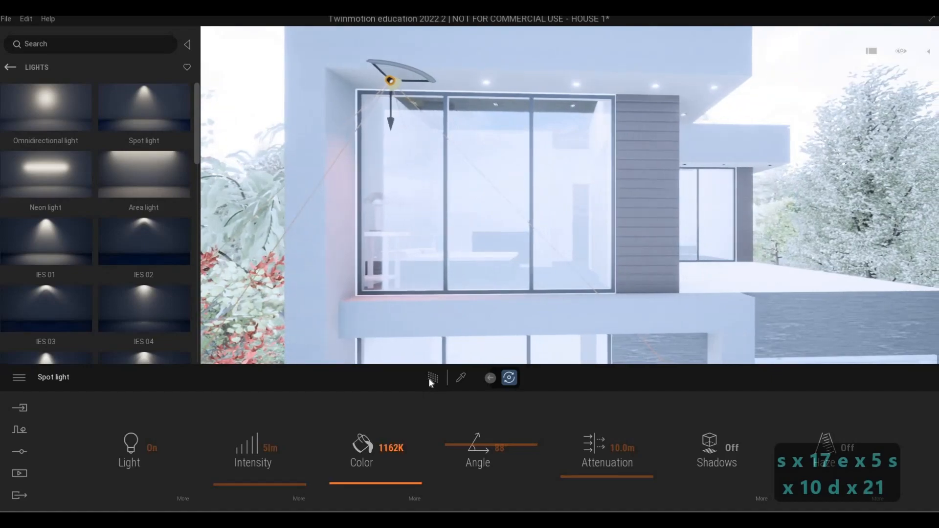
click(427, 379)
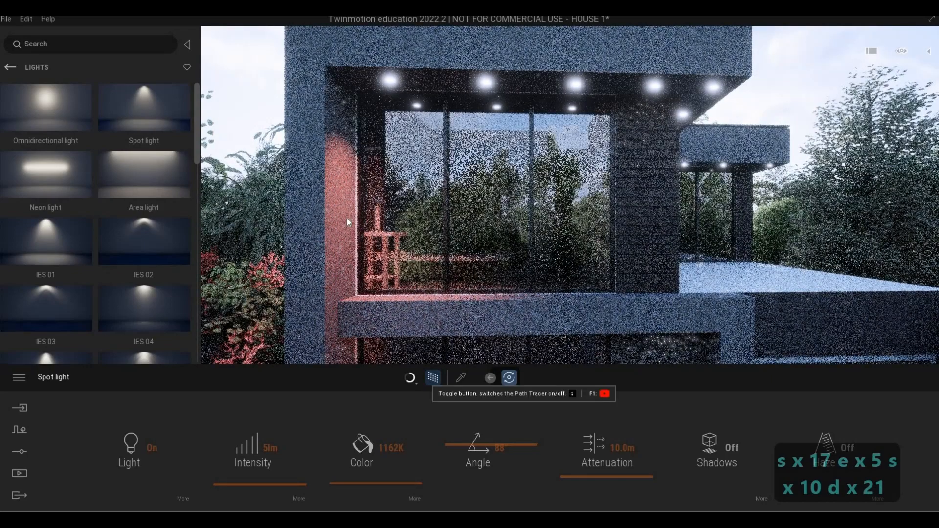
Set the spotlight's color temperature to 2622K while previewing it in the Path Tracer
drag(401, 479, 369, 484)
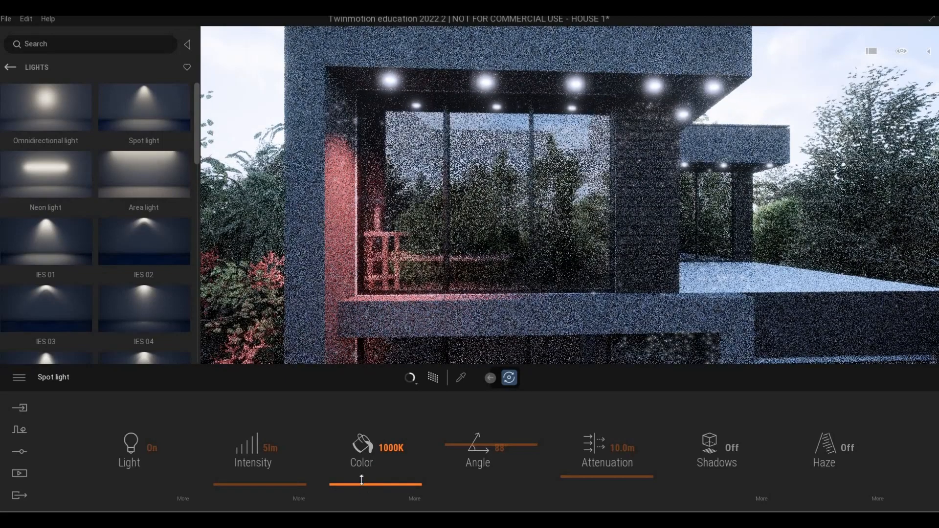
click(361, 478)
mouse_move(362, 478)
mouse_down()
mouse_move(357, 484)
mouse_move(363, 479)
mouse_up()
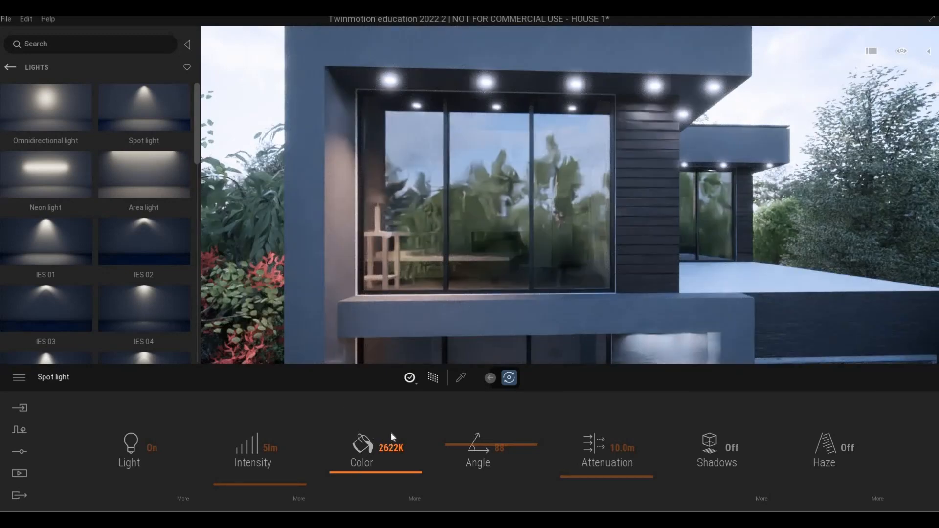
Compare the window bay lighting with the Path Tracer off and on, leaving it off
click(434, 378)
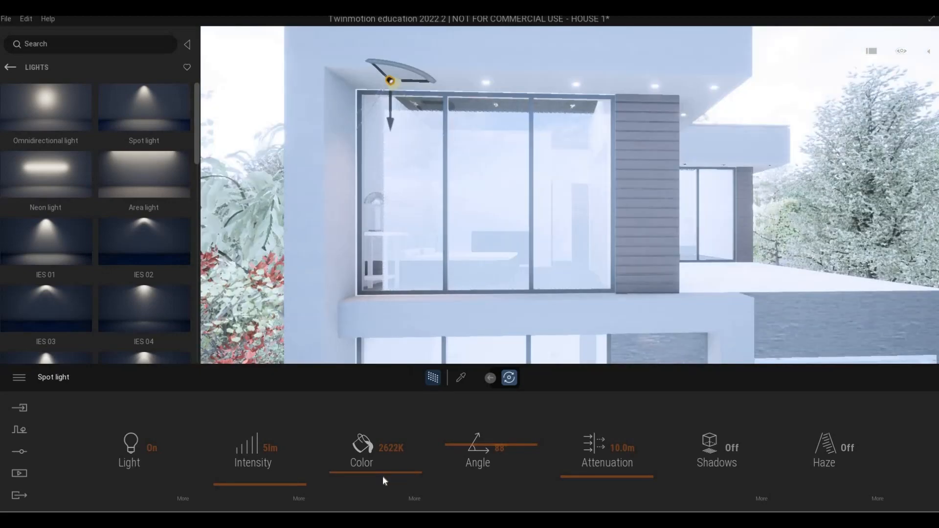
click(433, 379)
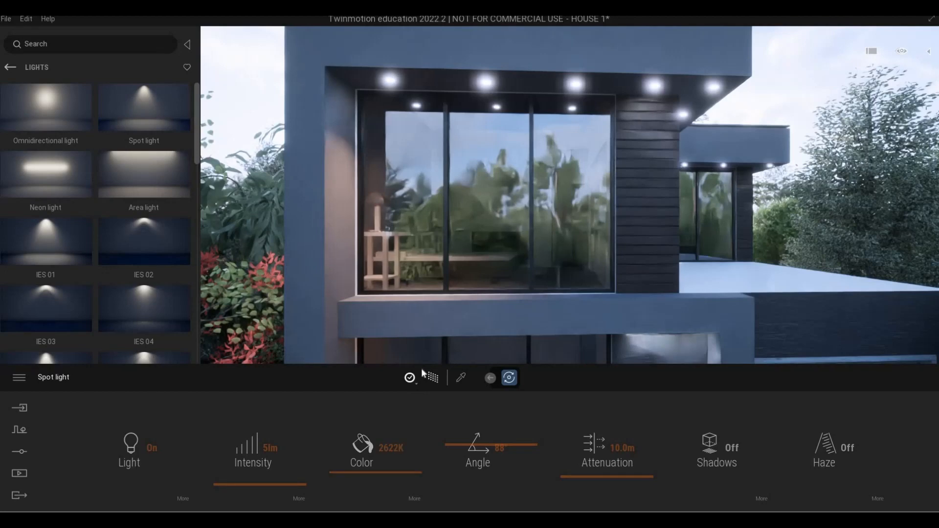
click(433, 378)
Copy the spotlight along the overhang as 4 instances with a spacing of 1 m
key(w)
key(q)
key(q)
key(q)
key(q)
key(q)
key(q)
key(q)
key(q)
key(q)
key(q)
key(q)
key(q)
key(q)
key(q)
key(q)
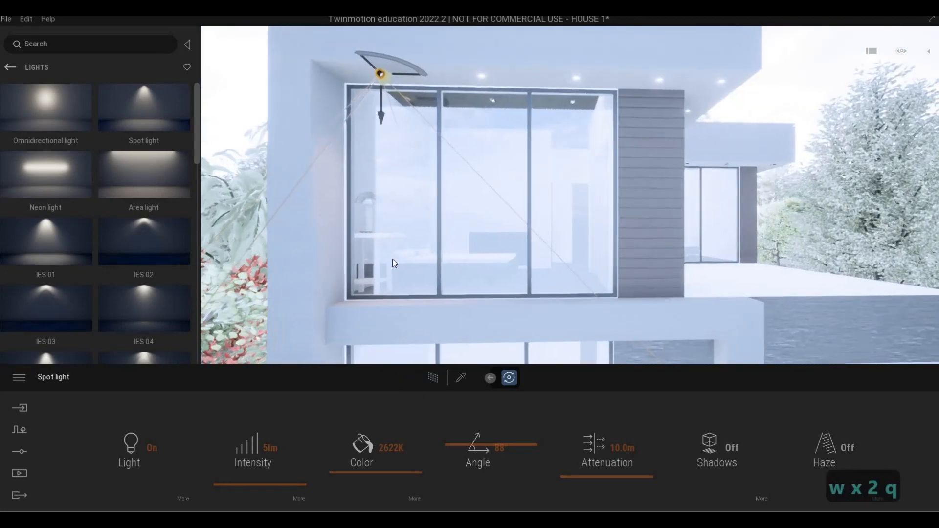
key(e)
key(e)
key(e)
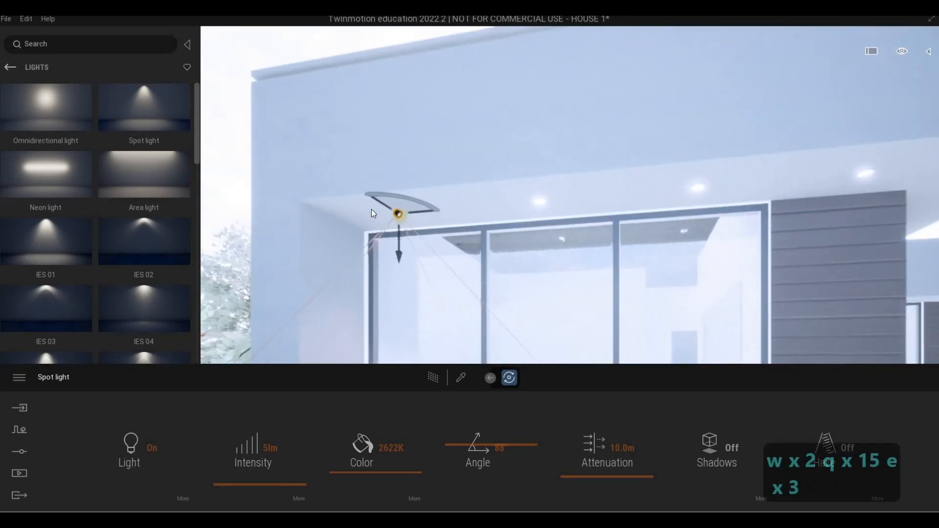
key(a)
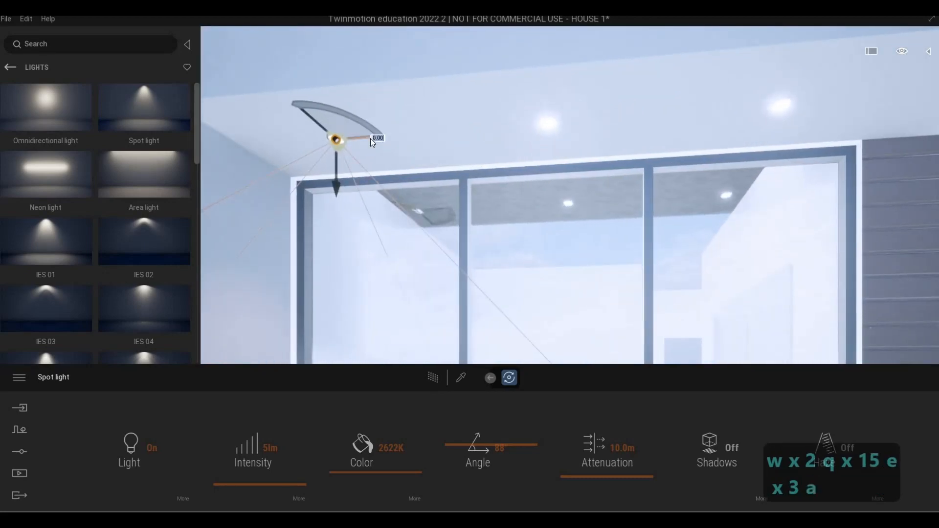
drag(386, 142, 591, 142)
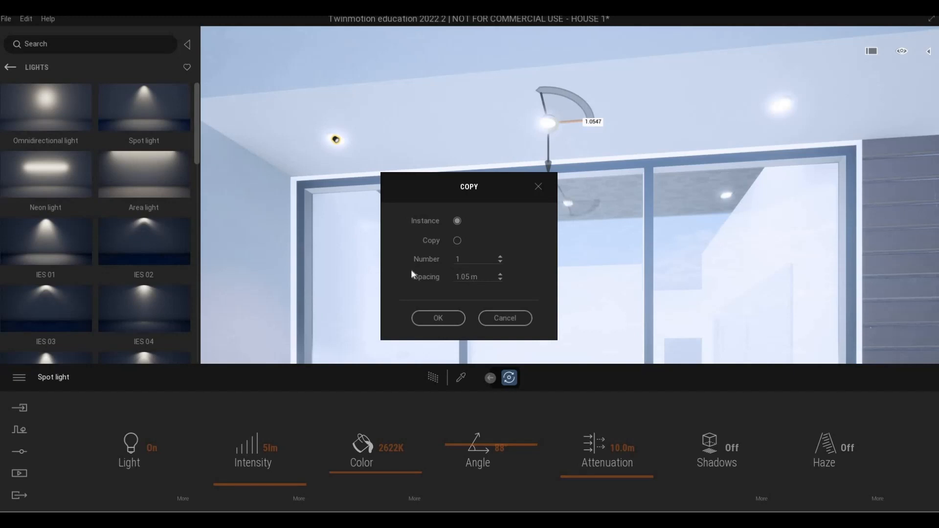
key(Tab)
text(1)
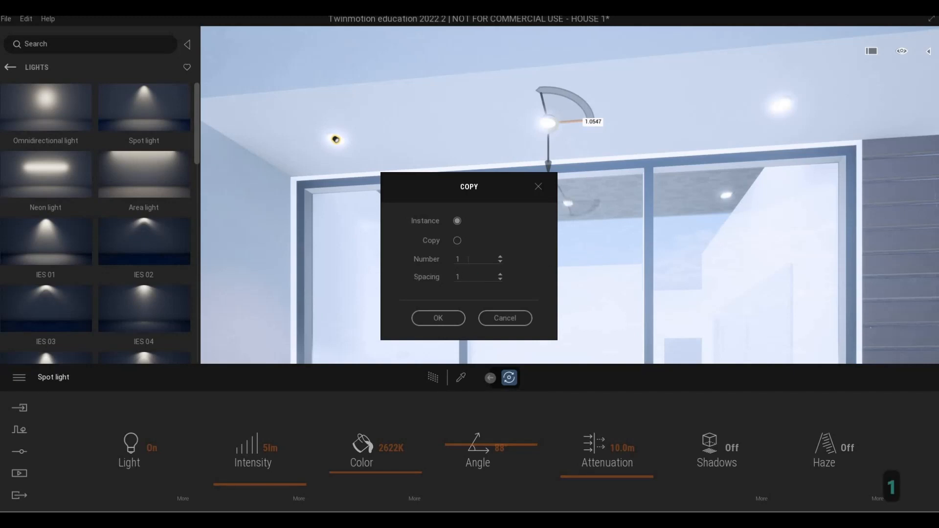
key(Tab)
text(4)
click(441, 322)
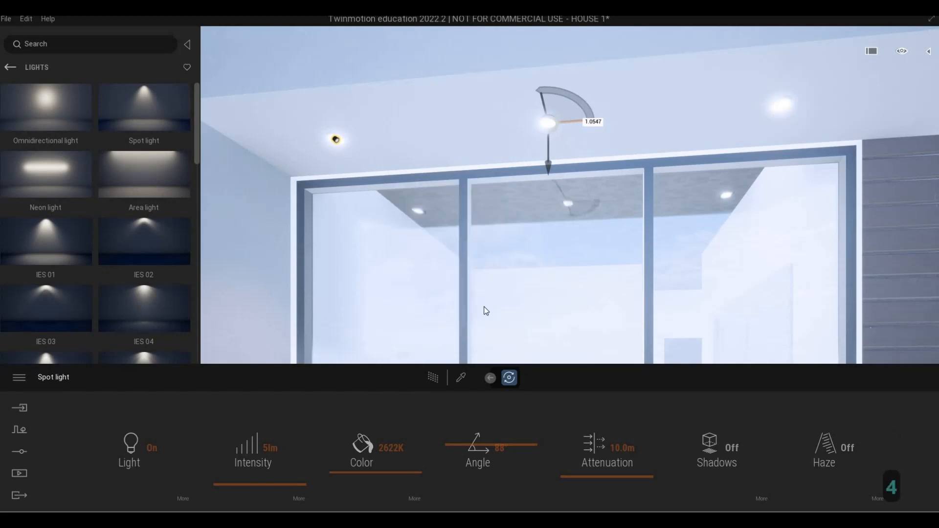
Select the copied spotlight nearest the last window pane and move it along the overhang to line up with its ceiling fixture
right_drag(488, 305, 660, 343)
key(d)
key(d)
key(d)
key(d)
key(d)
key(d)
key(d)
key(d)
key(d)
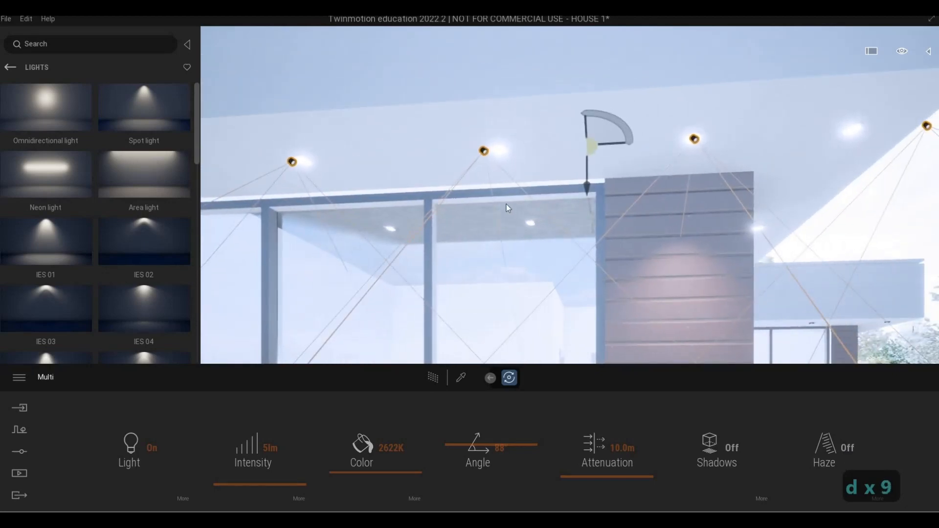
key(Escape)
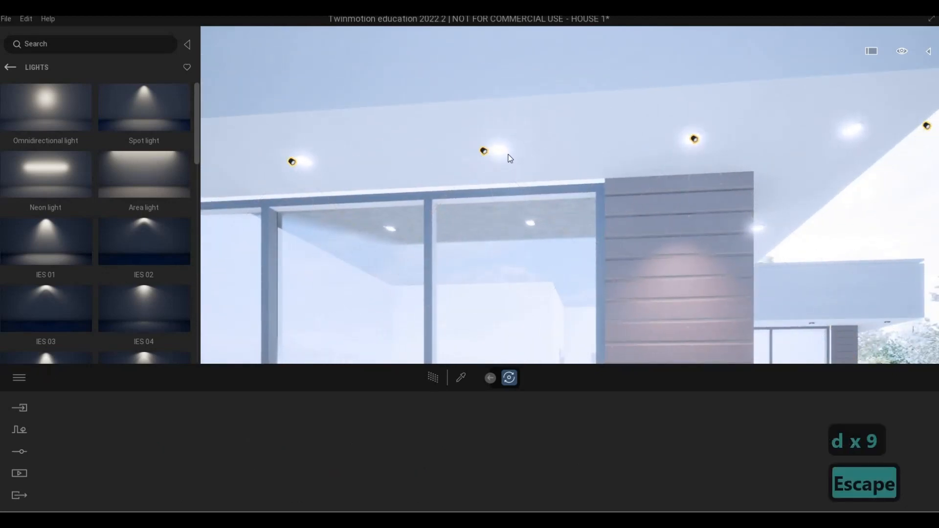
click(509, 157)
drag(525, 152, 913, 141)
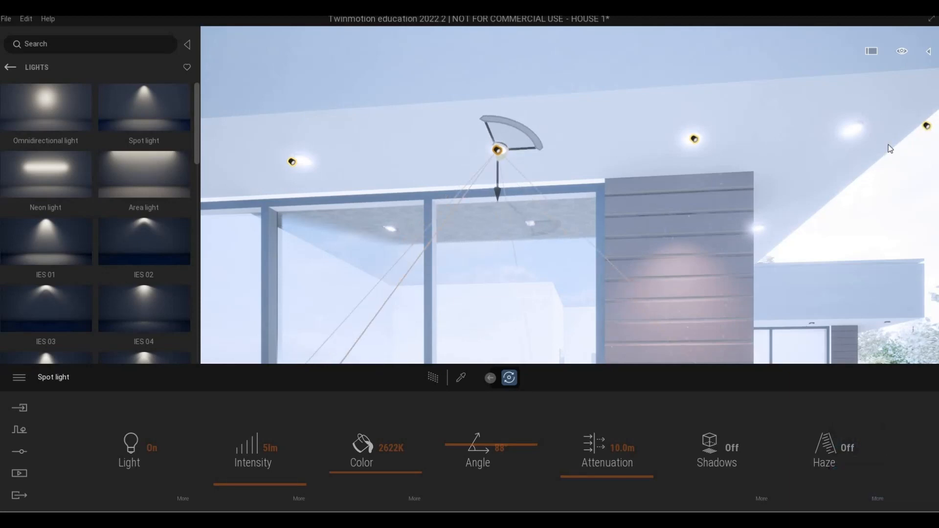
Move the end spotlight near the overhang corner about 0.26 m along the overhang to line up with its ceiling fixture
click(926, 127)
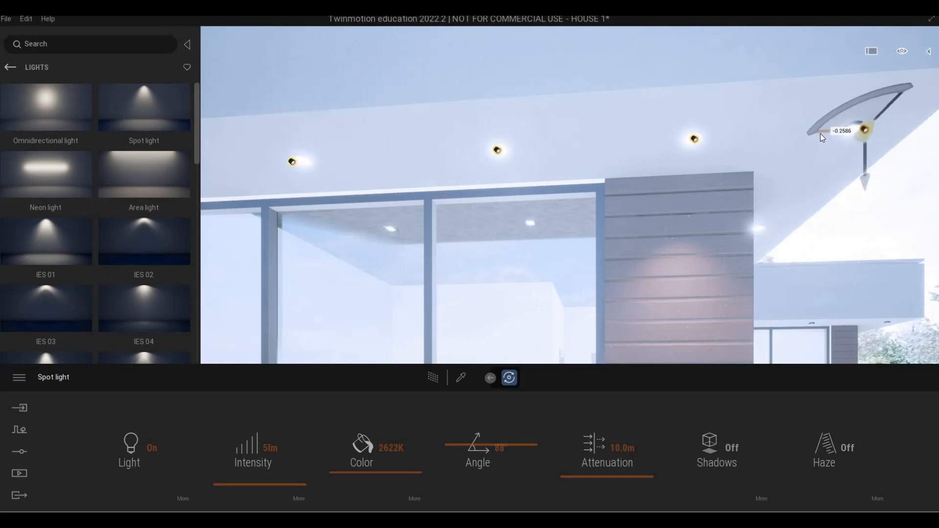
key(Escape)
Copy the corner spotlight along the clad side wall as 5 instances with a spacing of 1 m
key(d)
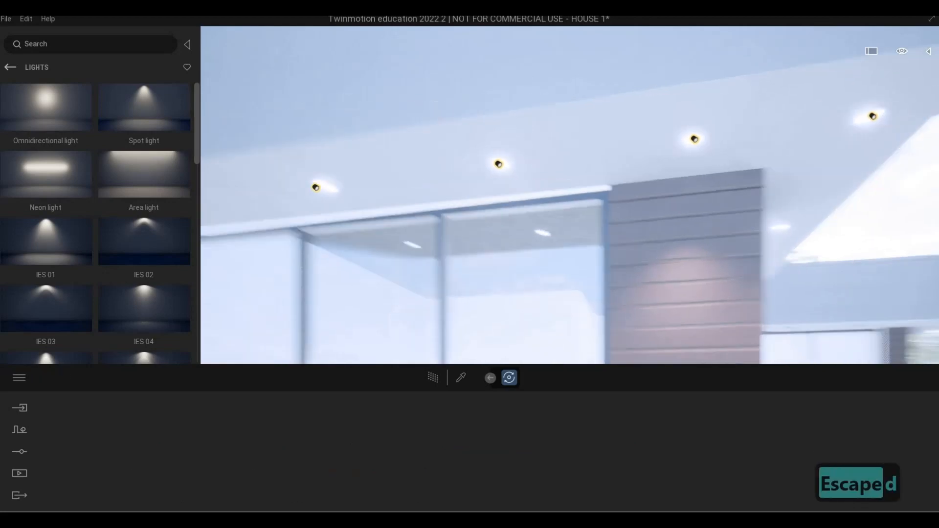
key(w)
key(d)
key(d)
key(w)
key(q)
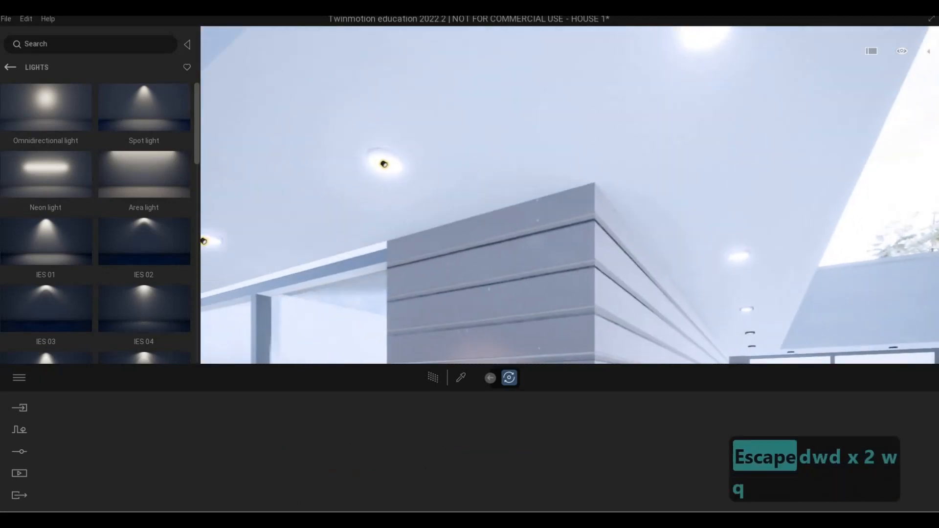
key(q)
key(d)
key(a)
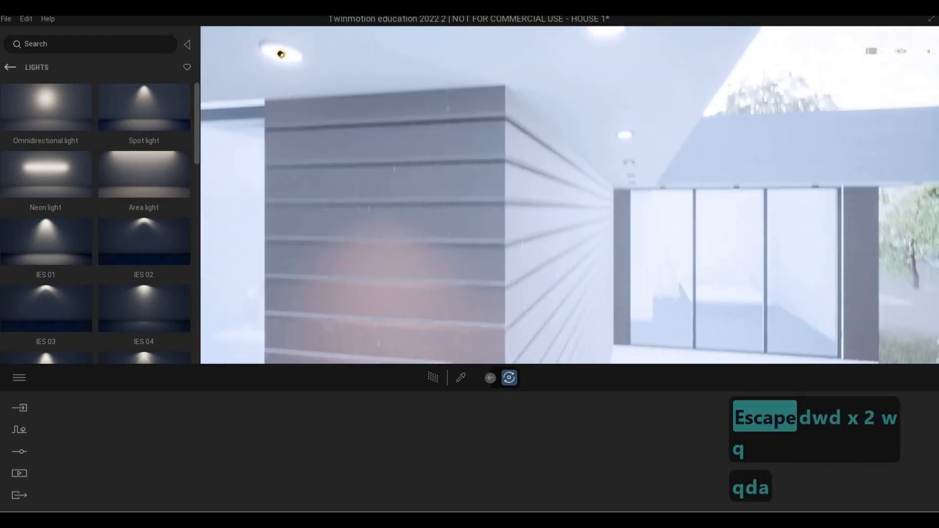
key(d)
key(d)
key(d)
key(d)
key(d)
key(d)
key(d)
key(d)
key(d)
key(d)
key(d)
key(d)
key(d)
key(d)
key(d)
key(d)
key(d)
key(d)
key(d)
key(d)
key(d)
key(d)
key(d)
key(d)
key(d)
key(d)
key(d)
key(d)
key(d)
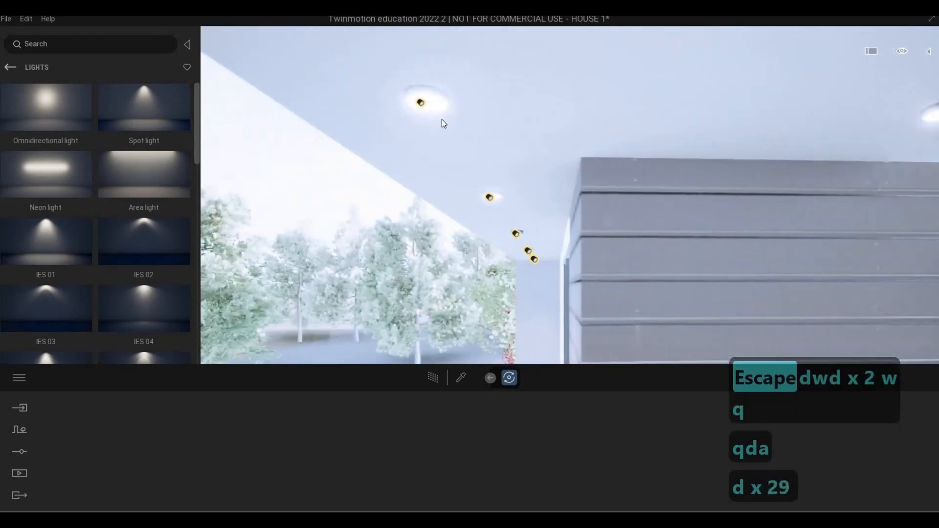
click(408, 106)
key(s)
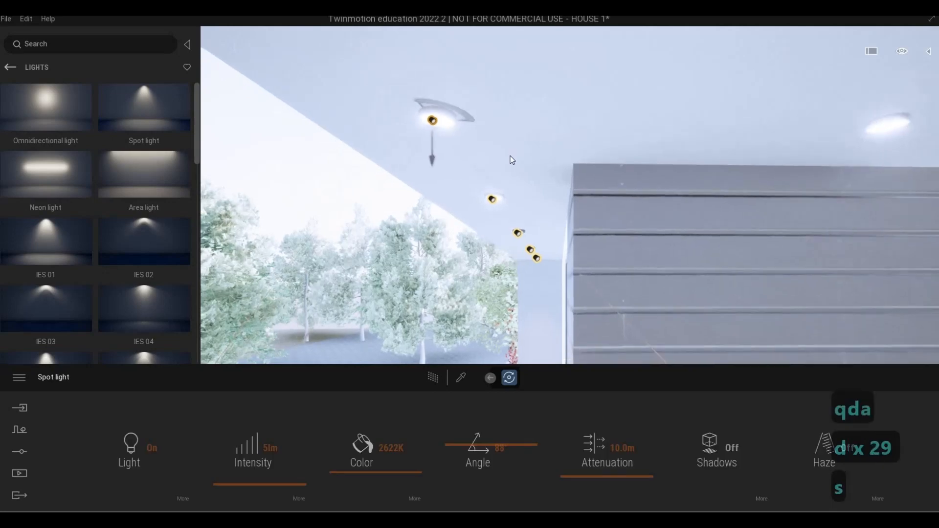
key(d)
key(s)
key(e)
key(s)
key(e)
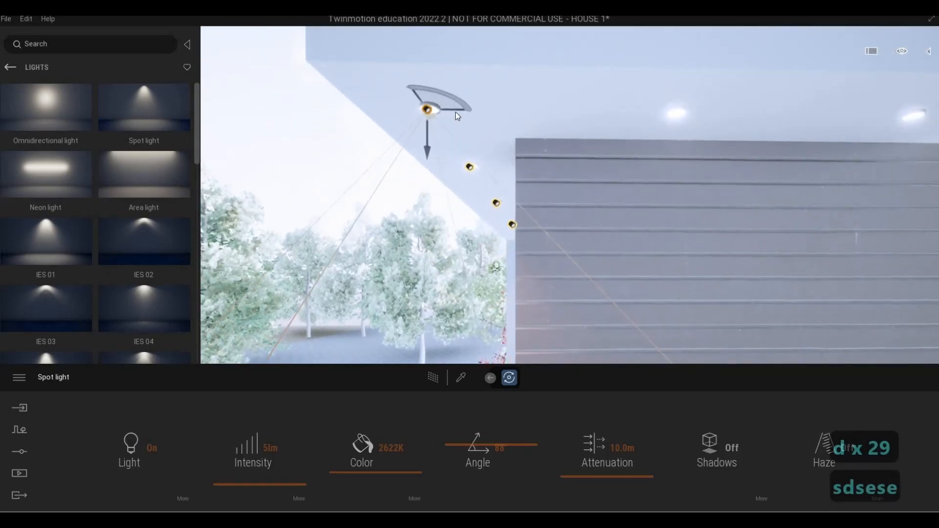
drag(456, 111, 706, 125)
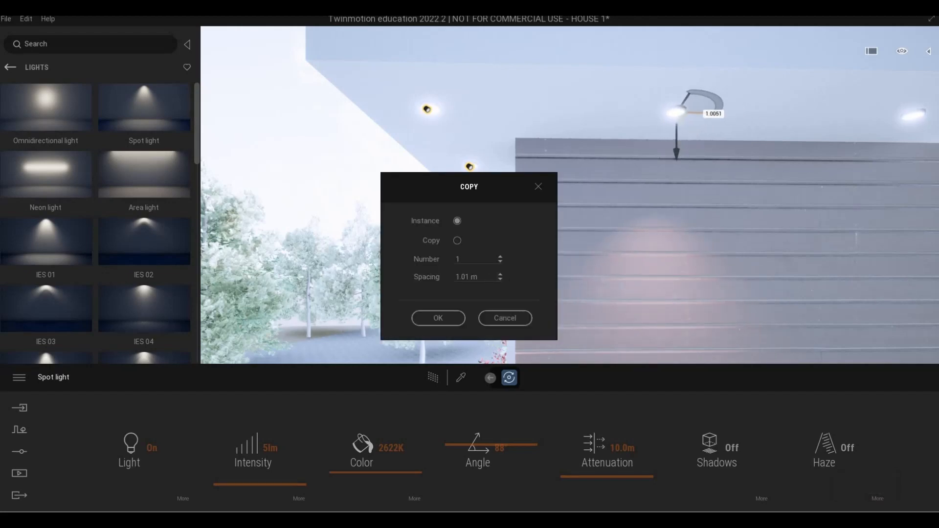
text(1)
key(Return)
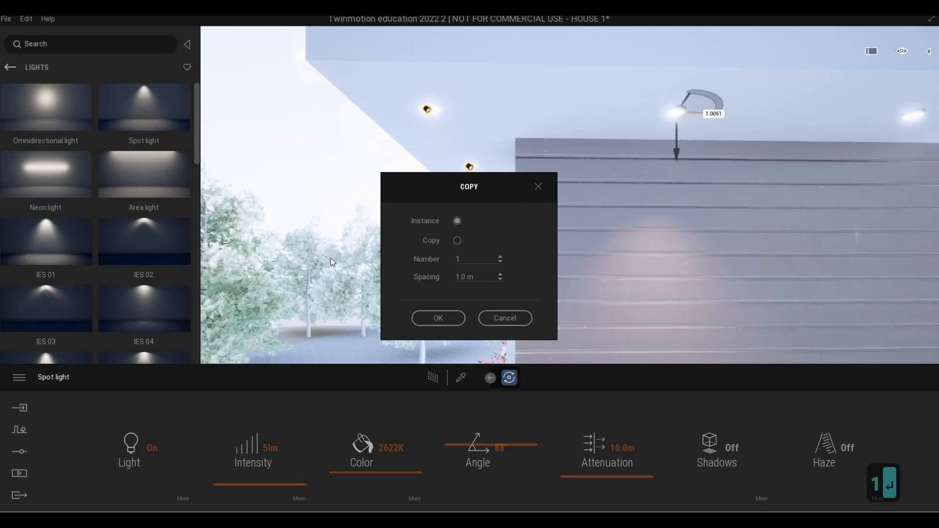
text(5)
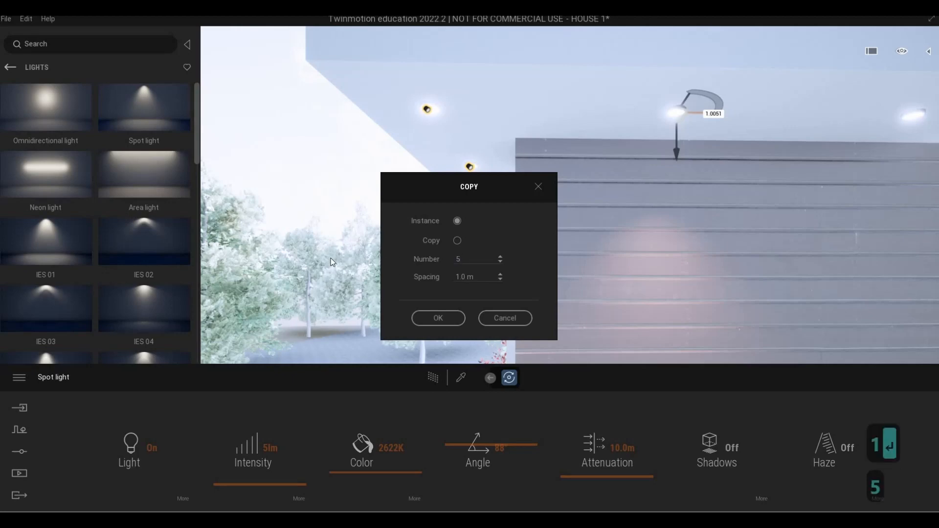
click(438, 318)
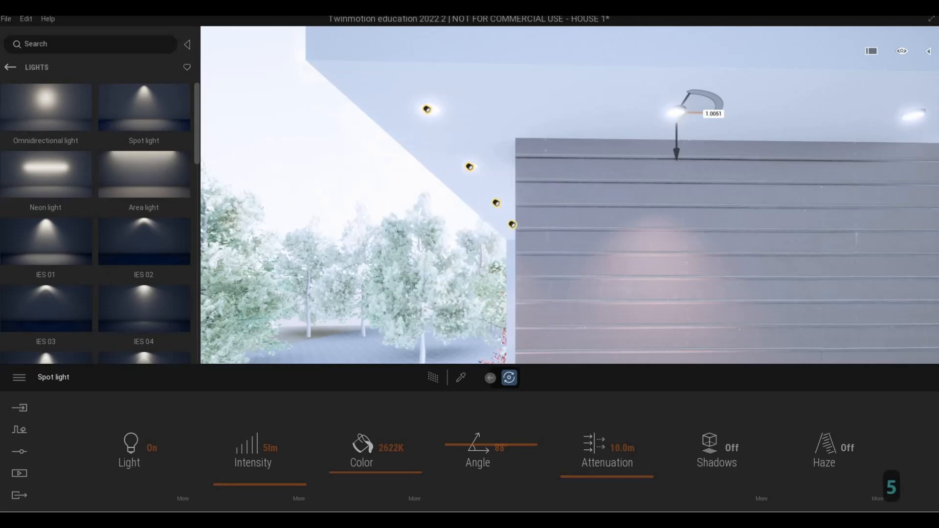
Examine the copied spotlights along the clad side wall and their alignment with the ceiling fixtures up to the window corner
right_drag(438, 318, 611, 304)
key(d)
key(w)
key(e)
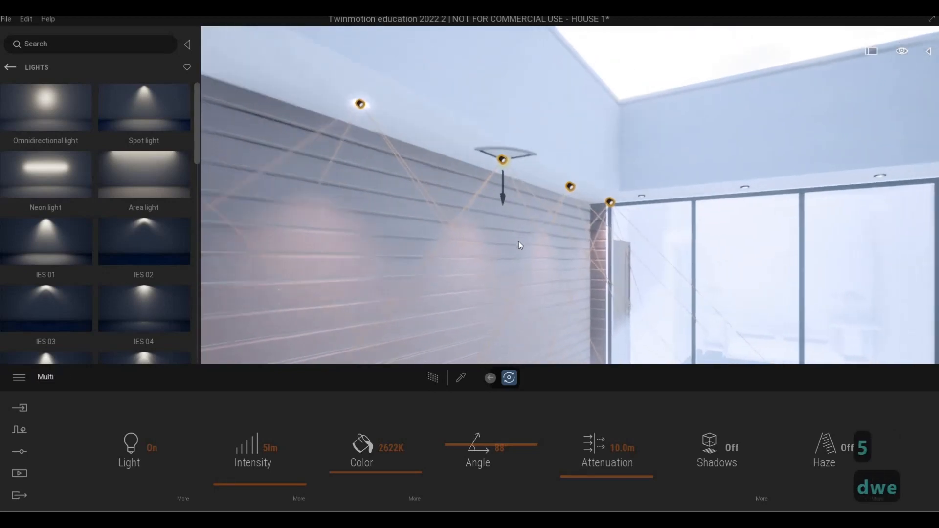
key(d)
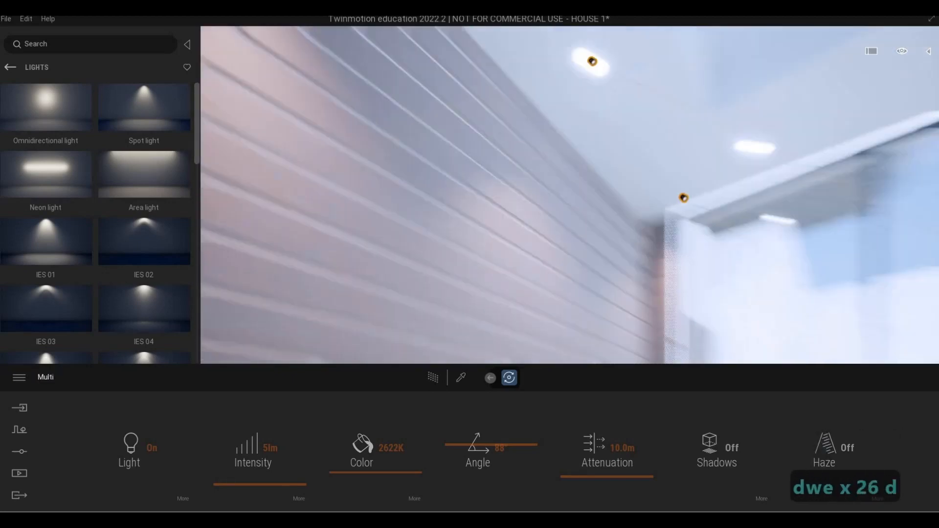
key(w)
key(q)
key(w)
key(e)
key(d)
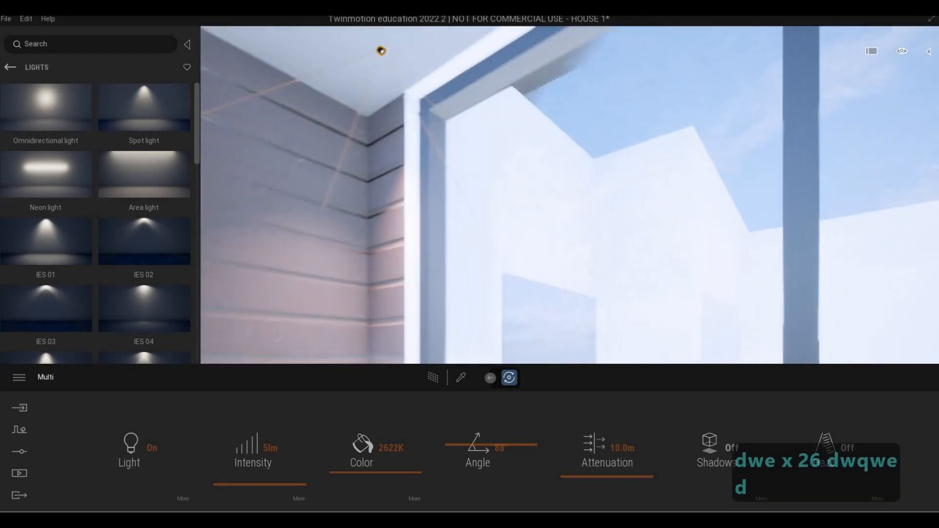
key(a)
key(s)
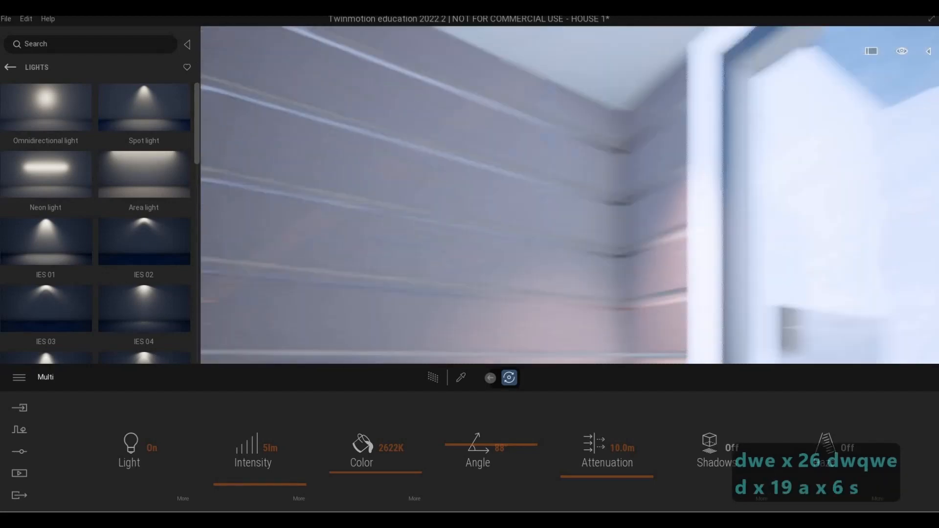
key(q)
key(a)
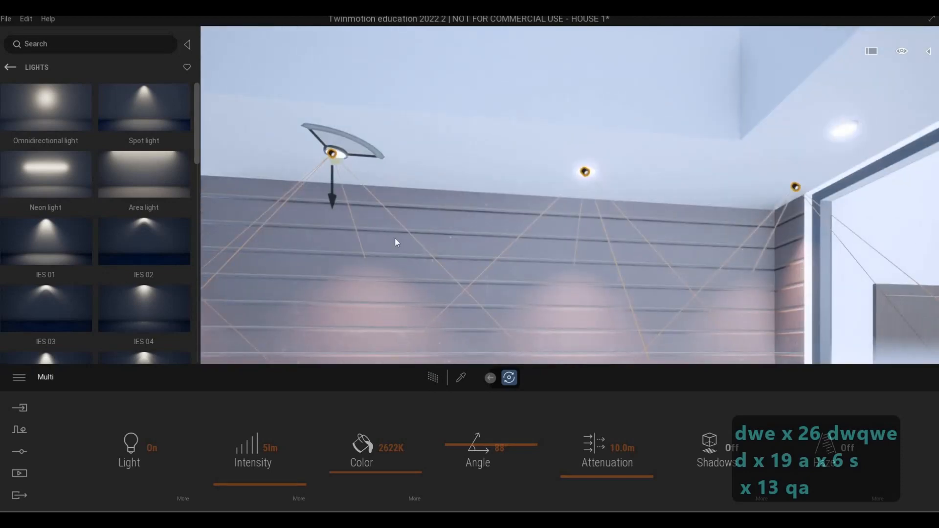
key(s)
key(a)
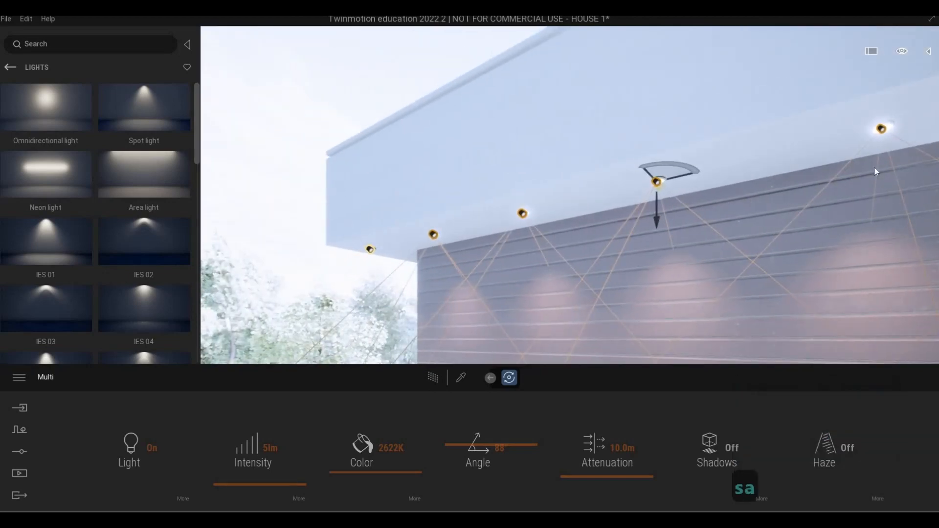
key(w)
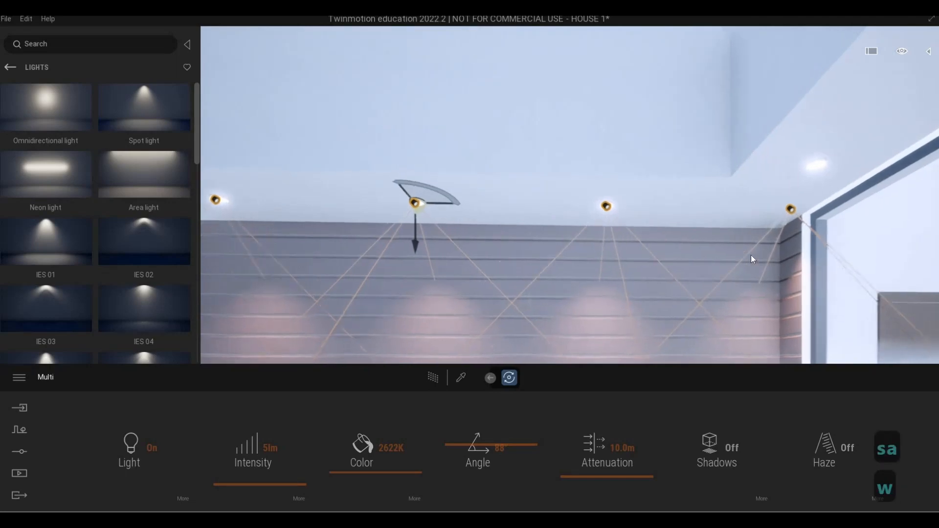
key(a)
key(w)
key(a)
key(w)
key(a)
key(w)
key(a)
key(w)
key(a)
key(w)
key(a)
key(w)
key(a)
key(w)
key(a)
key(w)
key(a)
key(w)
key(a)
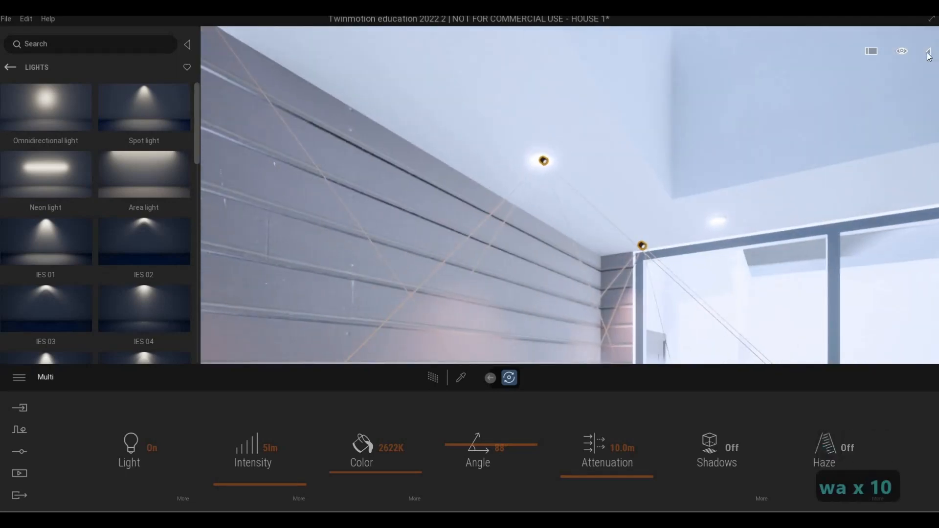
Select the last spotlight in the scene list and move it from the window corner onto the nearest ceiling fixture
click(928, 51)
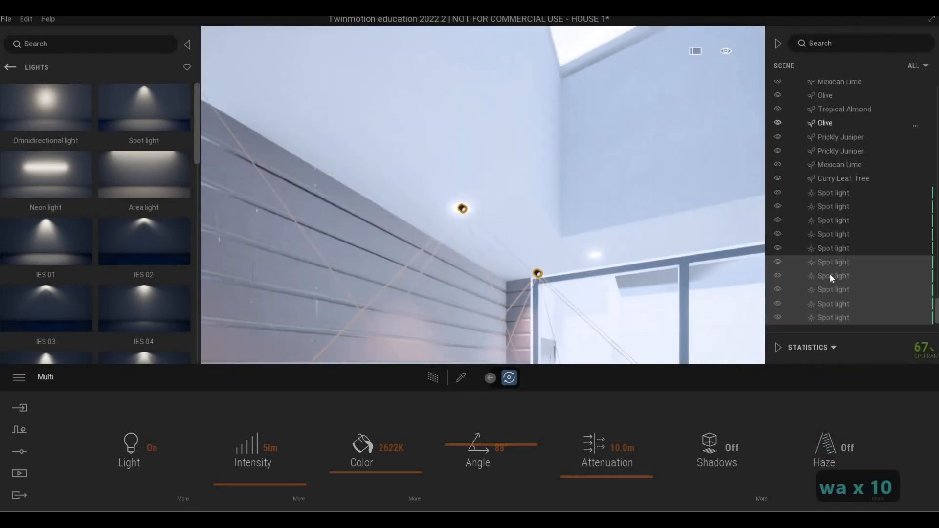
click(831, 317)
key(w)
key(w)
key(w)
key(w)
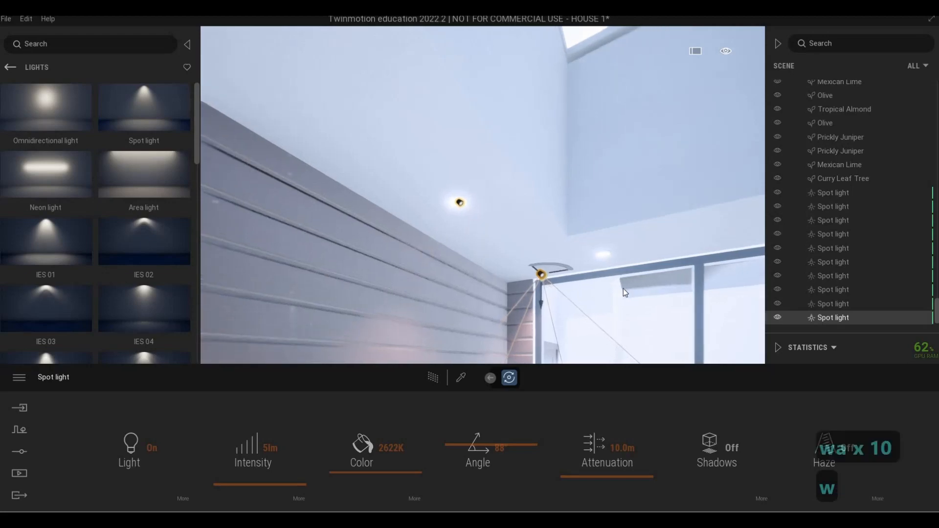
key(e)
key(d)
key(d)
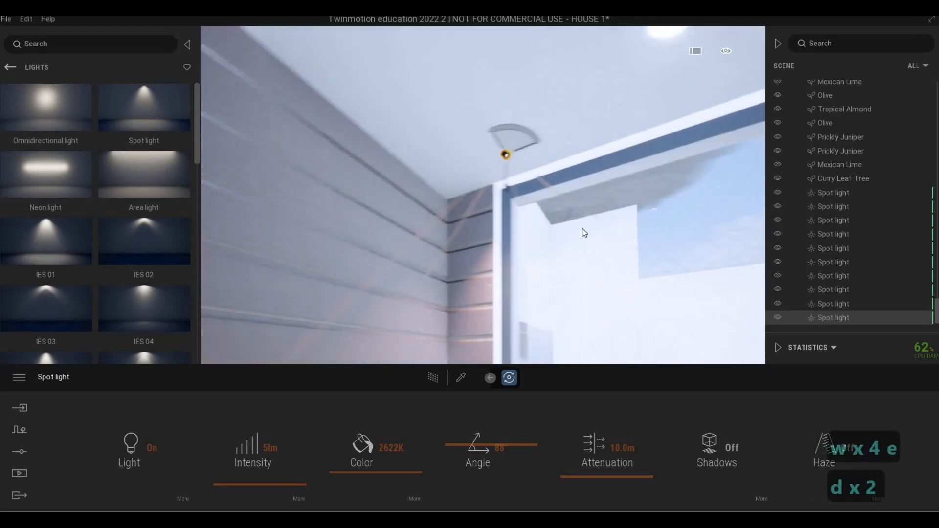
key(a)
key(s)
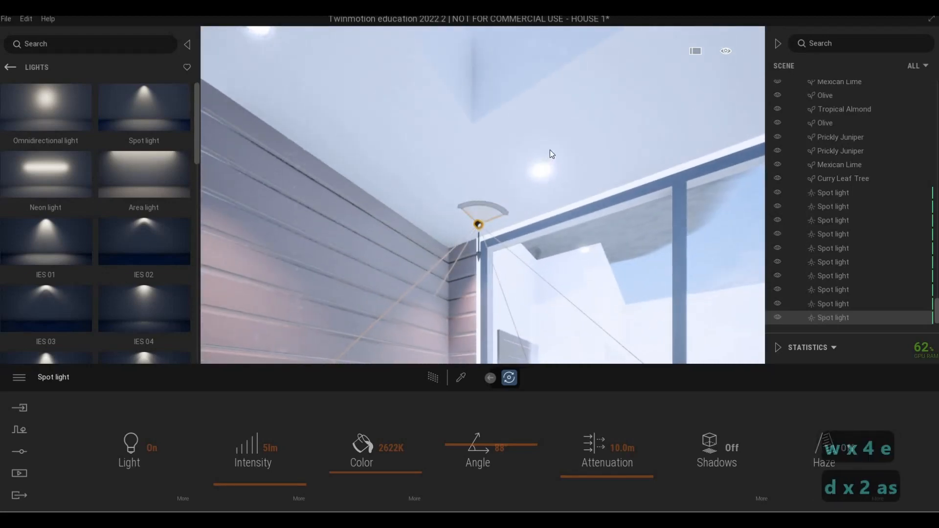
shift+drag(550, 150, 562, 147)
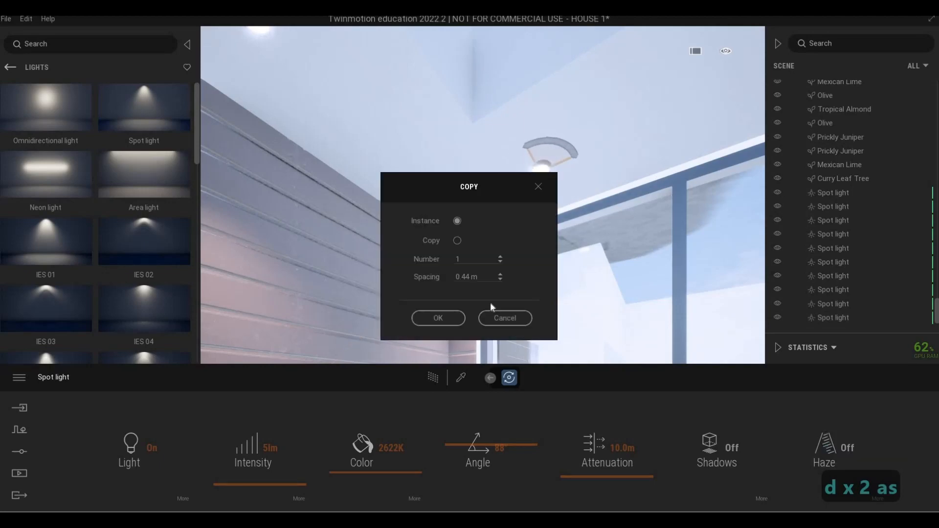
click(506, 317)
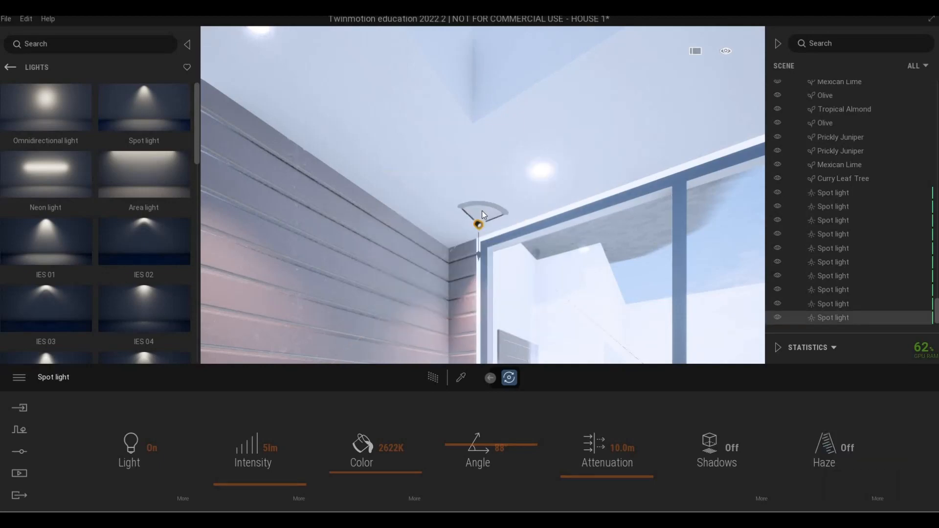
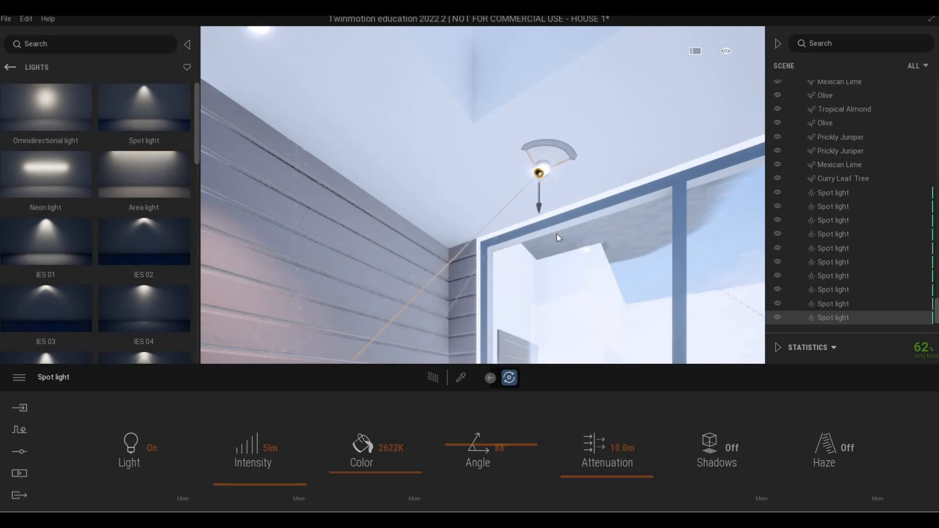
key(Escape)
key(Escape)
Check the moved spotlight's position against its ceiling fixture from several close angles
key(a)
key(w)
key(e)
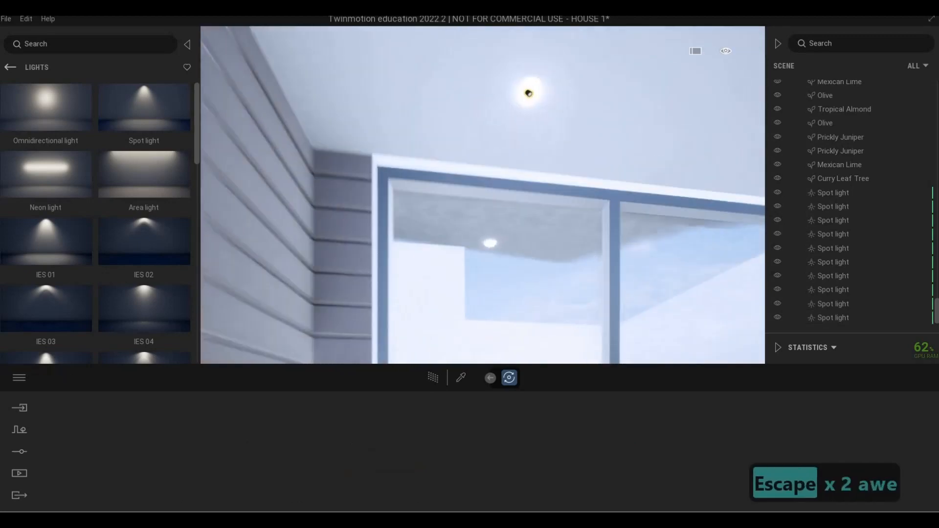
key(a)
key(d)
key(q)
key(a)
key(q)
key(s)
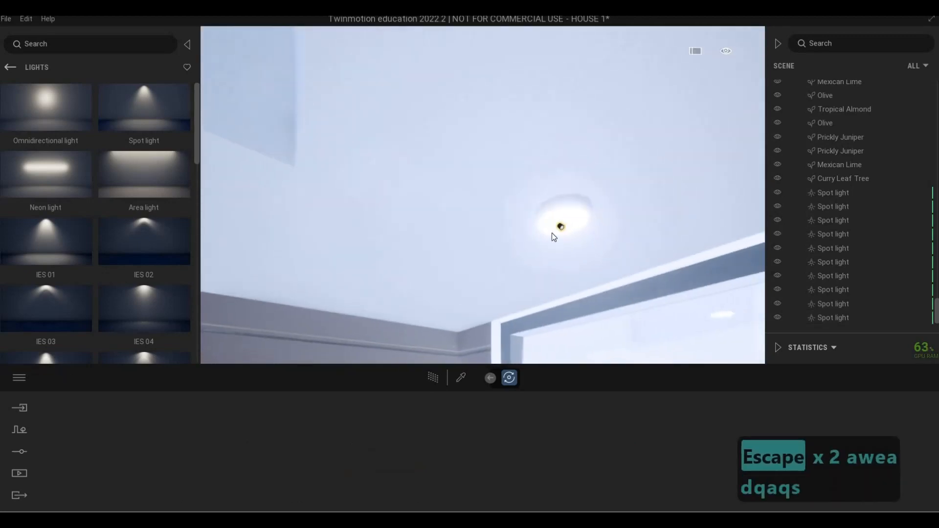
Copy the spotlight at the window corner along the glazed wall as 4 instances with a spacing of 1 m
click(556, 231)
key(d)
key(w)
key(d)
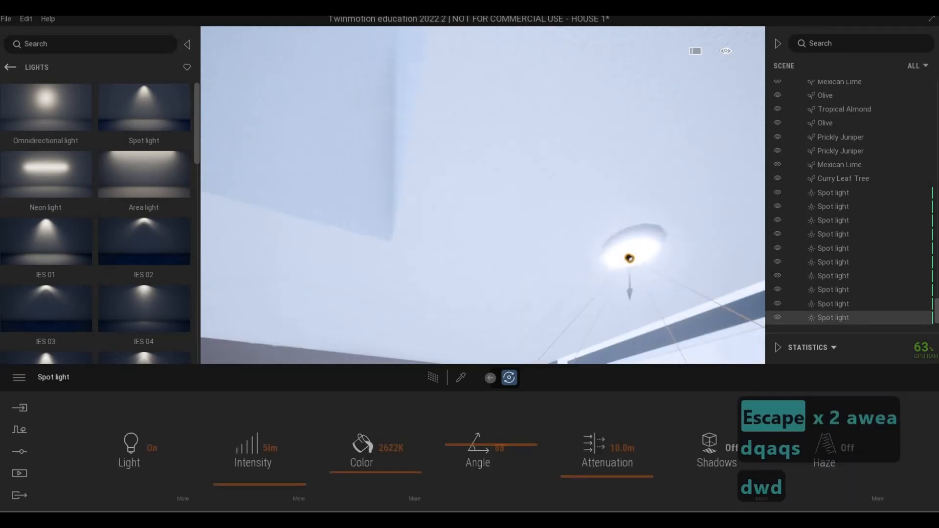
key(a)
key(a)
key(w)
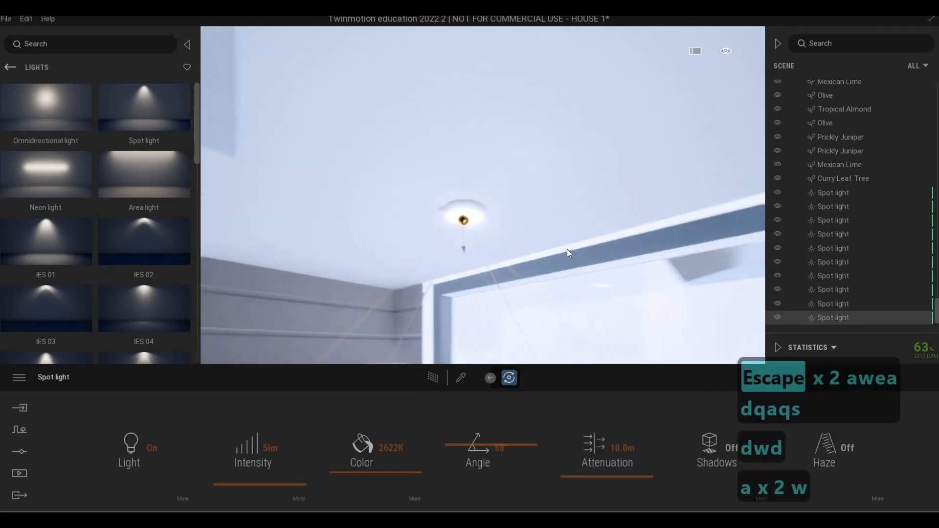
key(d)
key(s)
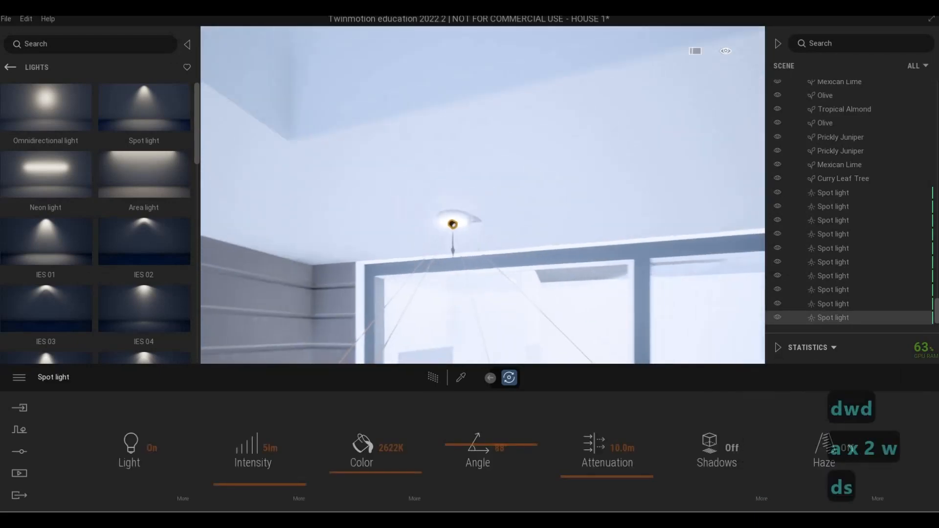
key(e)
key(s)
key(s)
key(s)
key(s)
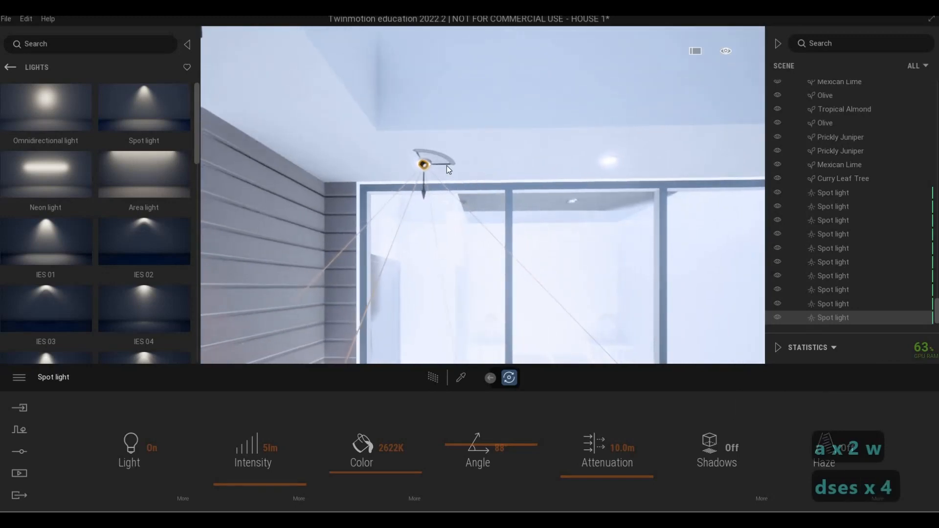
drag(447, 165, 634, 170)
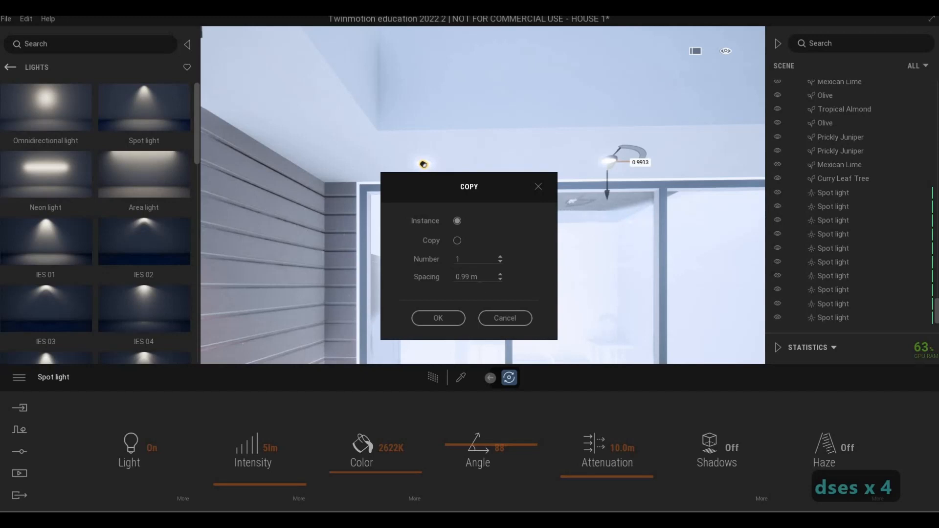
text(1)
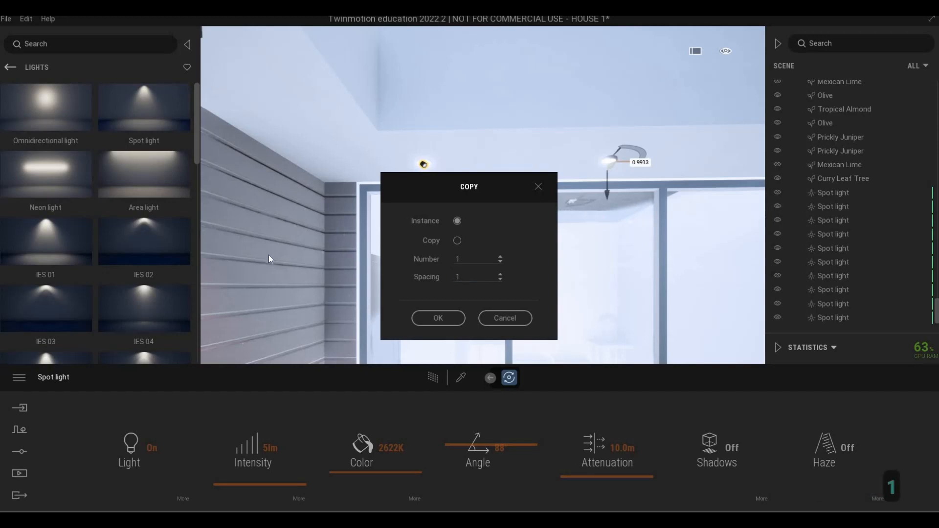
key(Return)
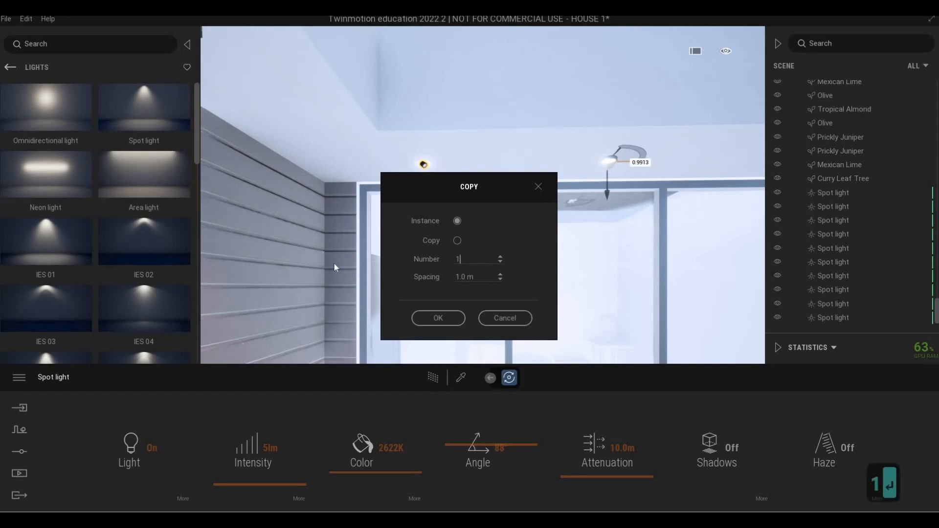
text(4)
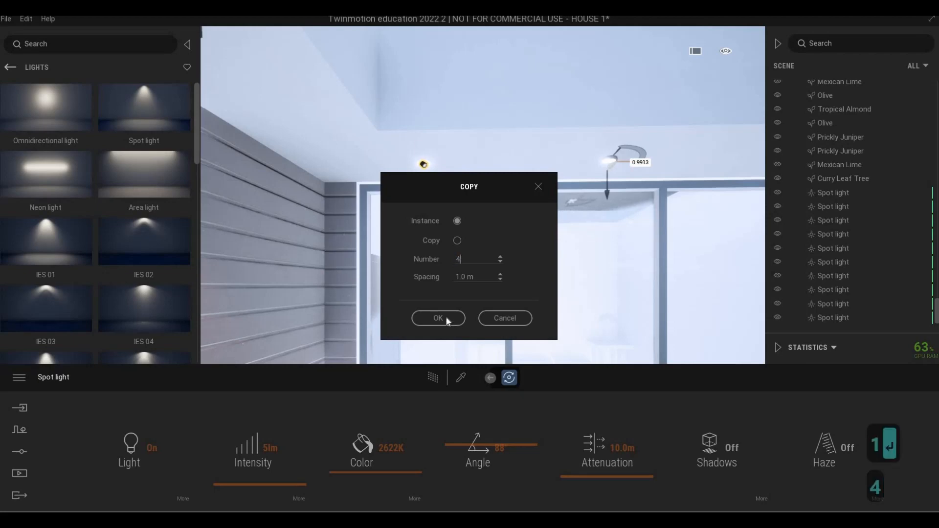
click(446, 317)
Delete the last copied spotlight of the glazed-wall row, which floats beyond the edge of the roof overhang
key(d)
key(d)
key(d)
key(d)
key(d)
key(d)
key(d)
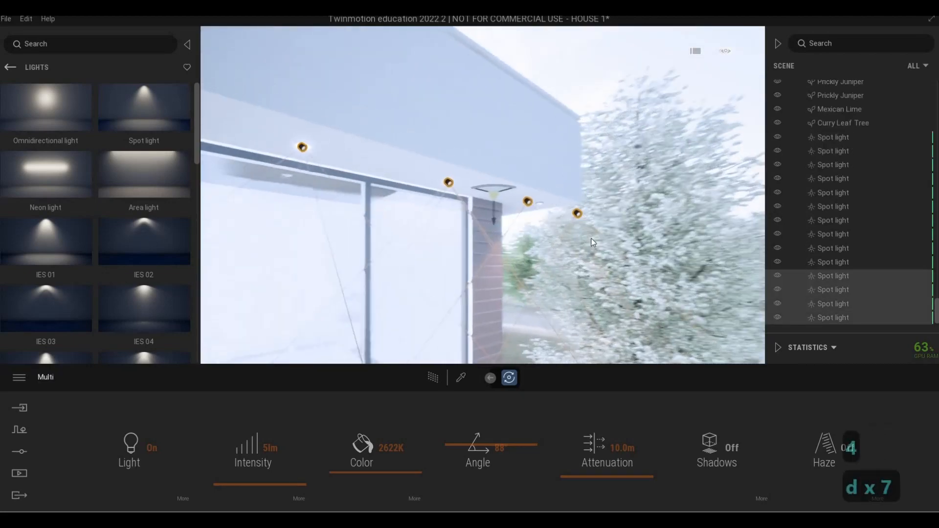
key(w)
key(w)
key(w)
key(w)
key(w)
key(w)
key(w)
key(w)
key(w)
key(w)
key(w)
key(d)
key(d)
key(d)
key(d)
key(d)
key(d)
key(d)
key(d)
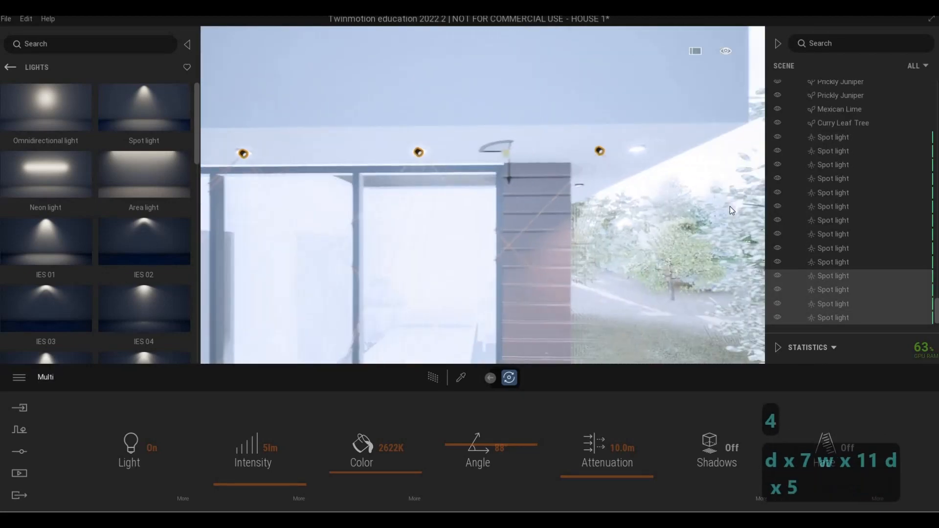
key(w)
key(e)
key(d)
key(d)
key(d)
key(d)
key(d)
key(d)
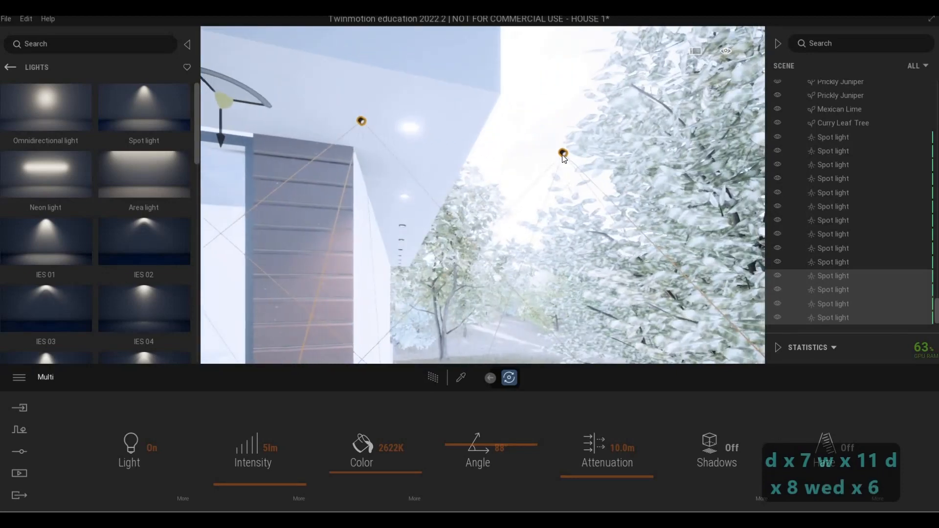
click(563, 153)
key(Delete)
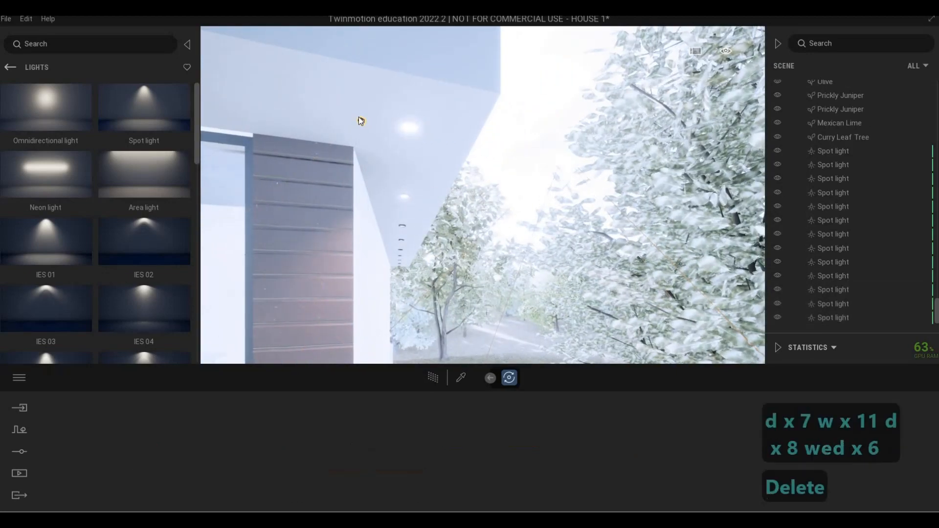
Move the remaining end spotlight about 0.19 m outward onto the ceiling fixture at the overhang corner and check its alignment
click(361, 121)
drag(386, 126, 431, 132)
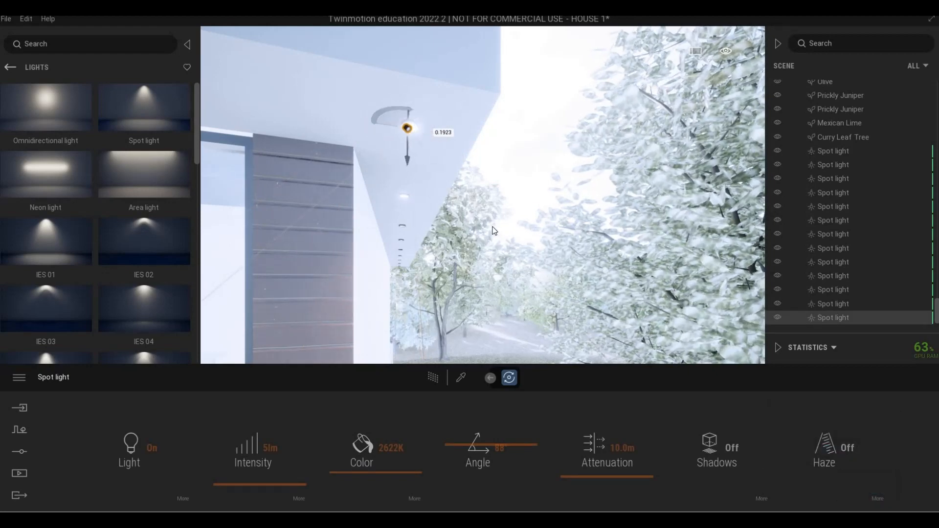
key(d)
key(w)
key(d)
key(d)
key(d)
key(d)
key(d)
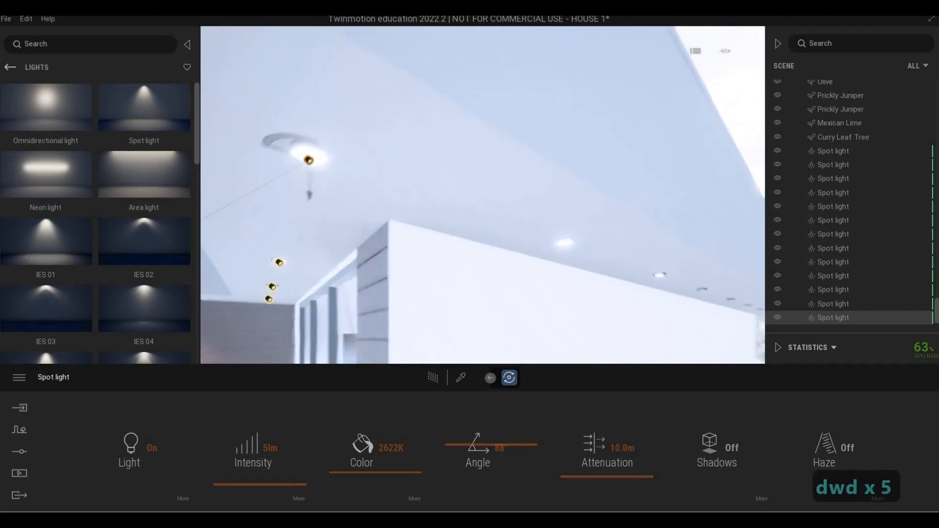
Copy the overhang corner spotlight along the plain white wall as 8 instances with a spacing of 1 m
key(e)
key(s)
key(d)
key(s)
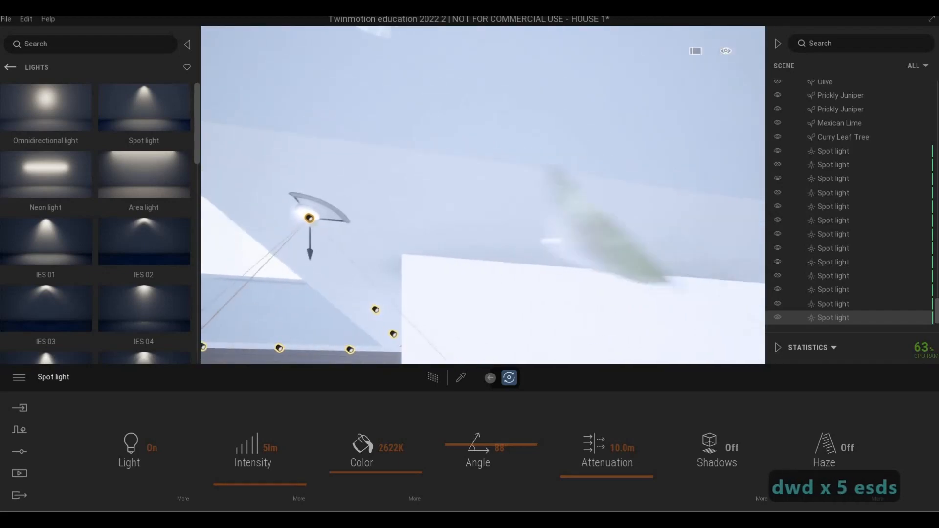
key(w)
key(e)
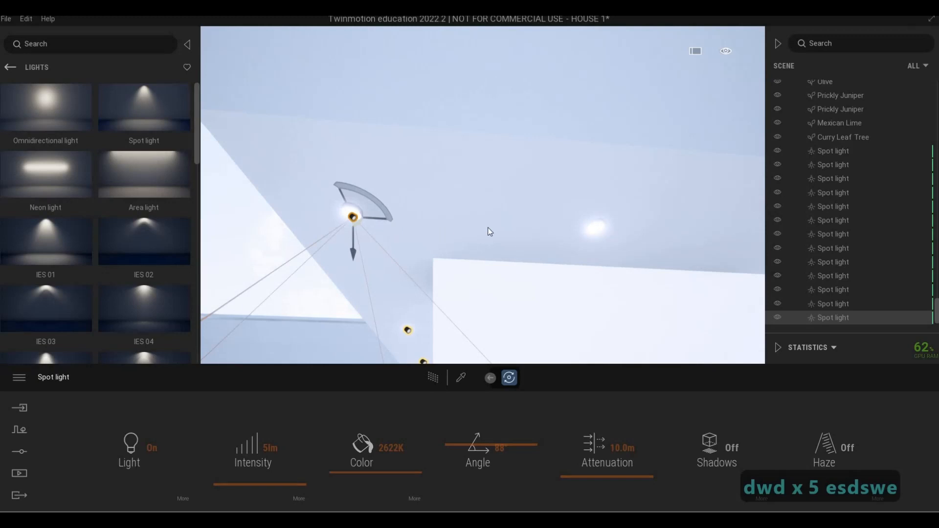
click(615, 232)
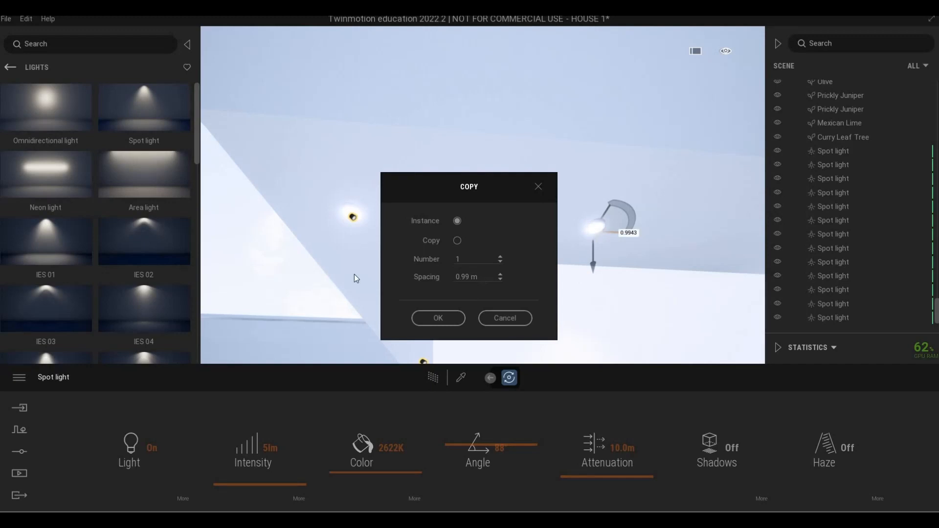
text(1)
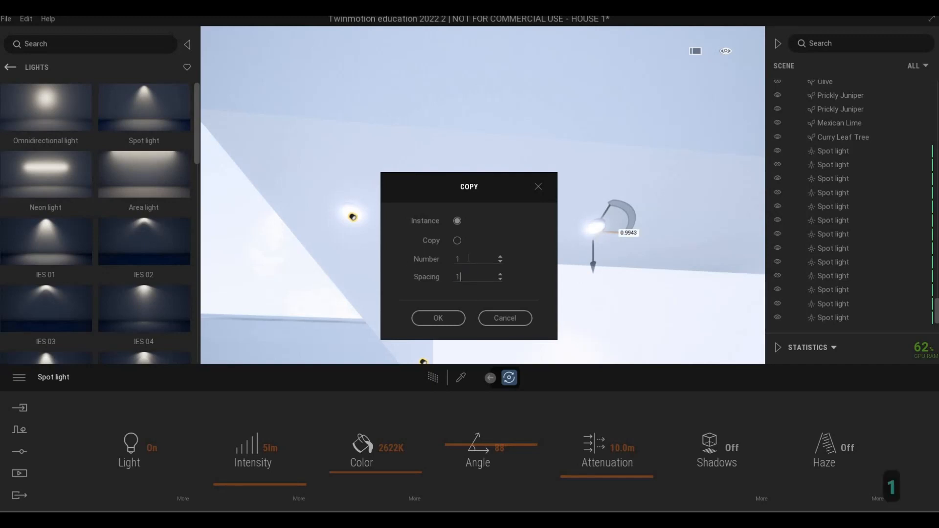
key(Tab)
text(8)
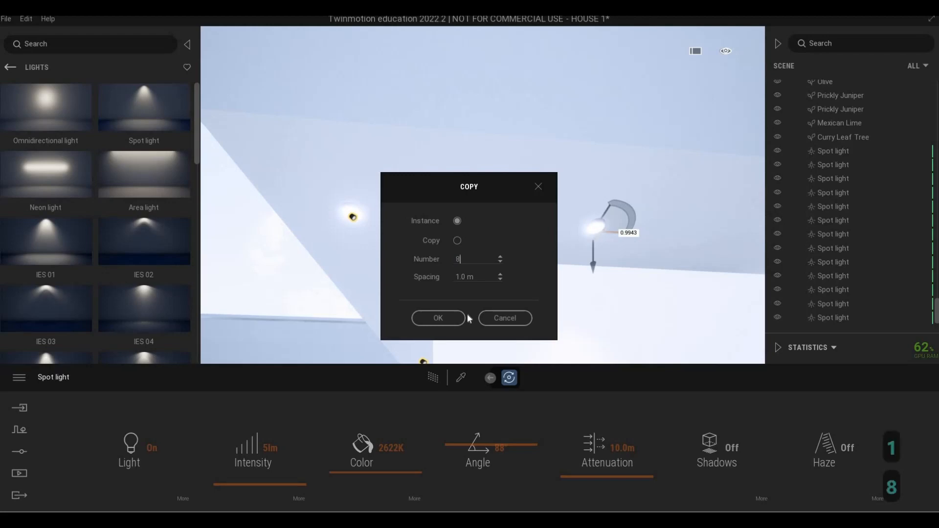
click(439, 318)
Examine the row of copied spotlights along the white wall and their alignment with the ceiling fixtures
key(d)
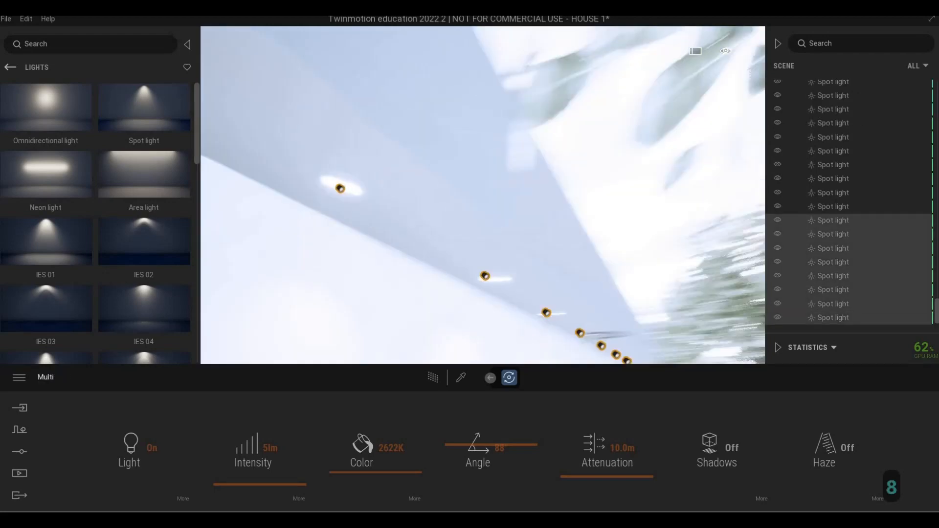
key(w)
key(e)
key(e)
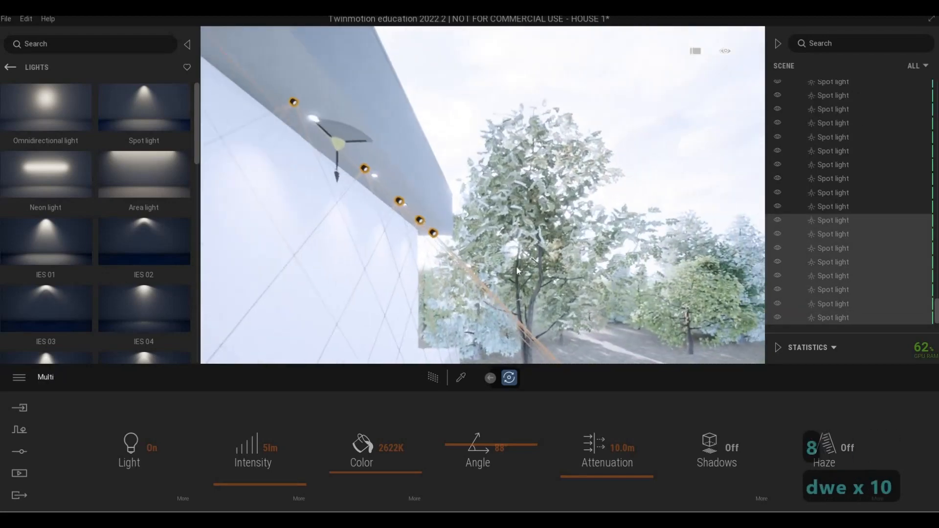
key(d)
key(d)
key(a)
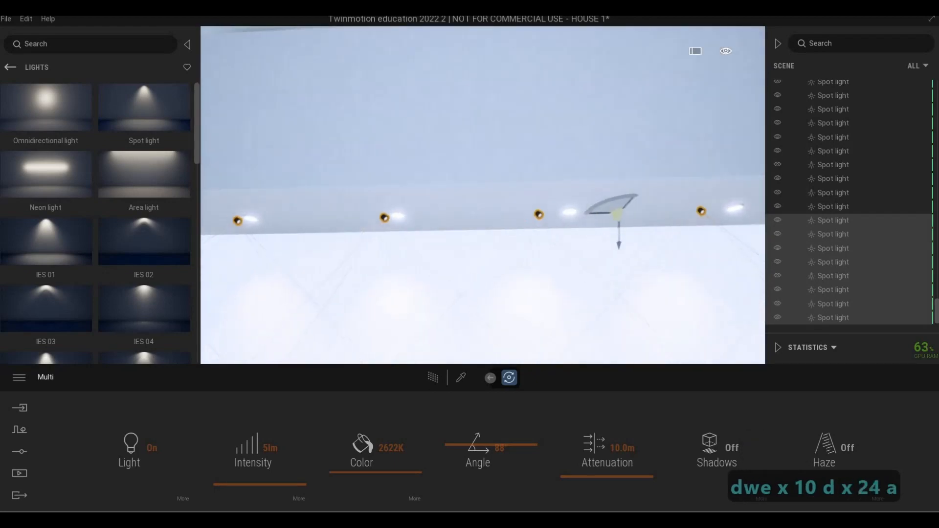
key(a)
key(a)
key(a)
key(a)
key(a)
key(a)
key(a)
key(w)
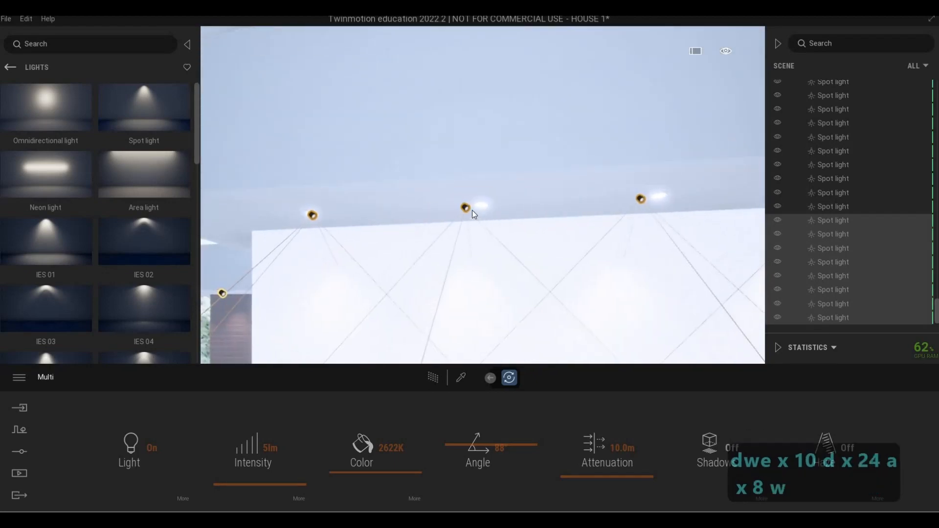
Move the second copied spotlight along the white wall about 0.09 m onto its ceiling fixture
click(493, 213)
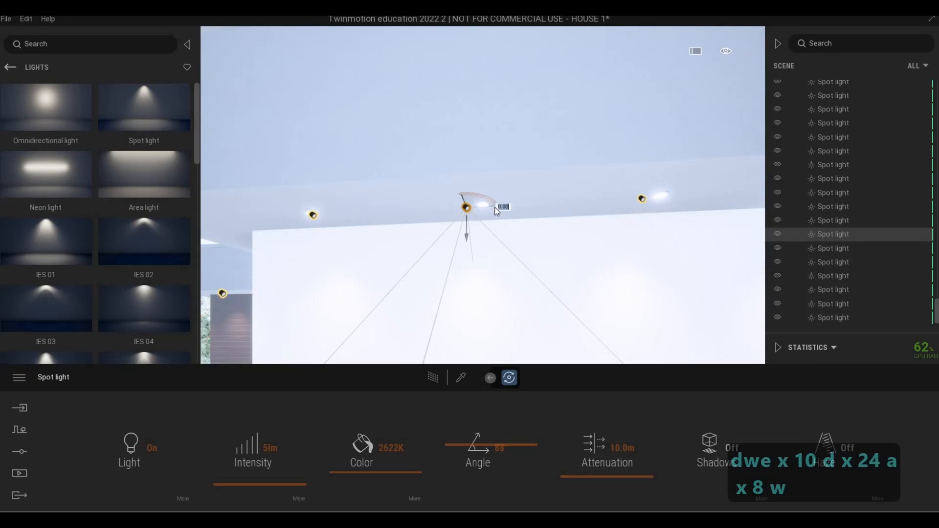
click(471, 207)
key(w)
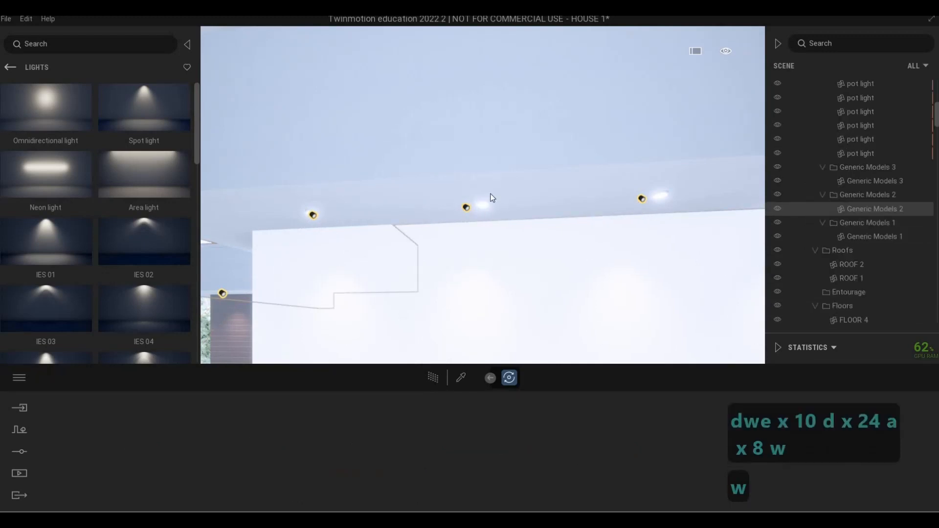
click(467, 208)
key(e)
key(s)
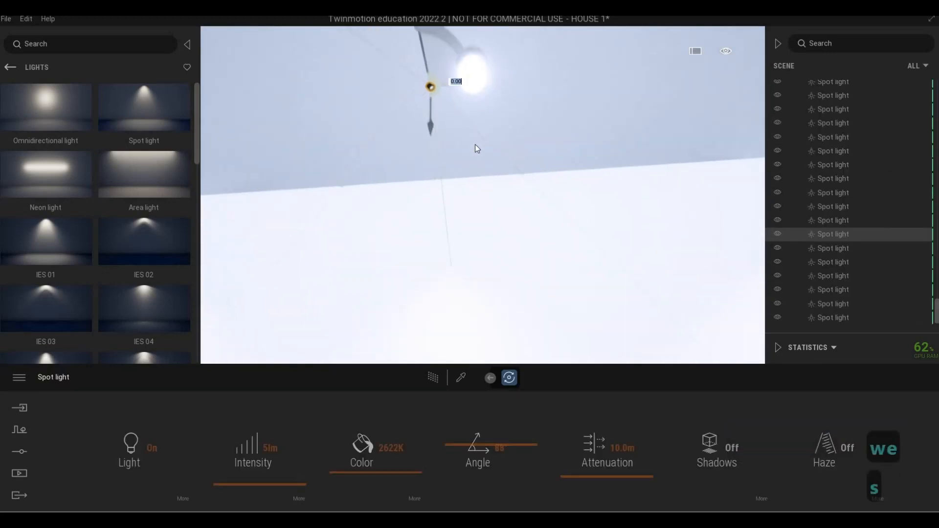
key(q)
drag(467, 168, 496, 166)
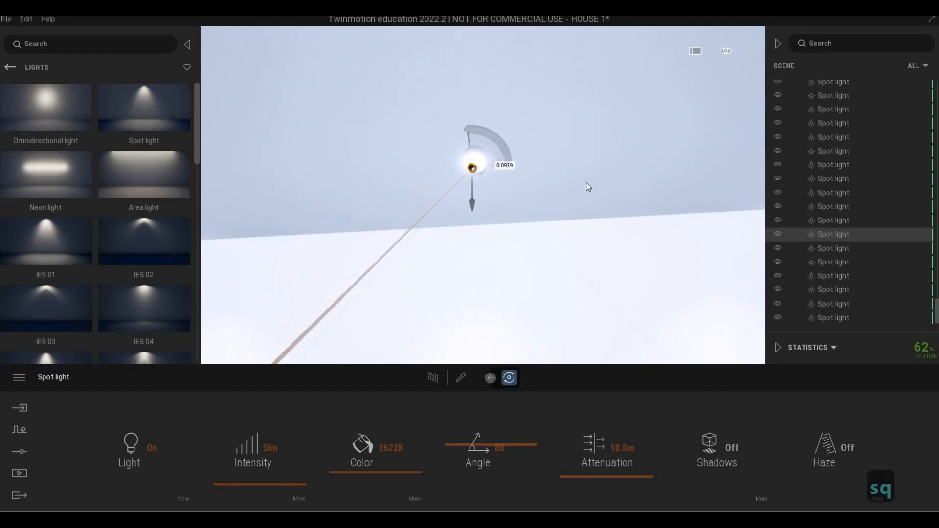
Move the third copied spotlight along the white wall sideways onto its ceiling fixture
key(d)
key(d)
key(d)
key(d)
key(d)
key(d)
key(d)
key(d)
key(d)
key(d)
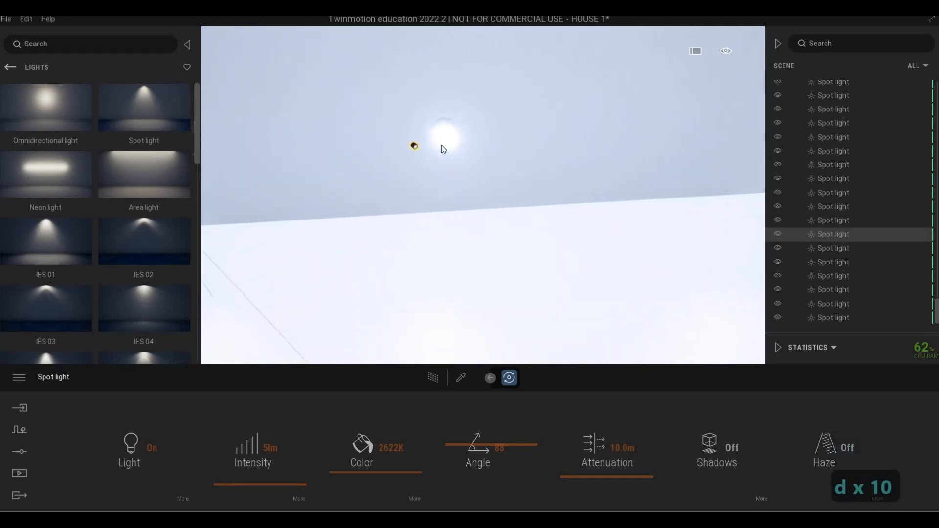
click(414, 146)
drag(438, 145, 470, 146)
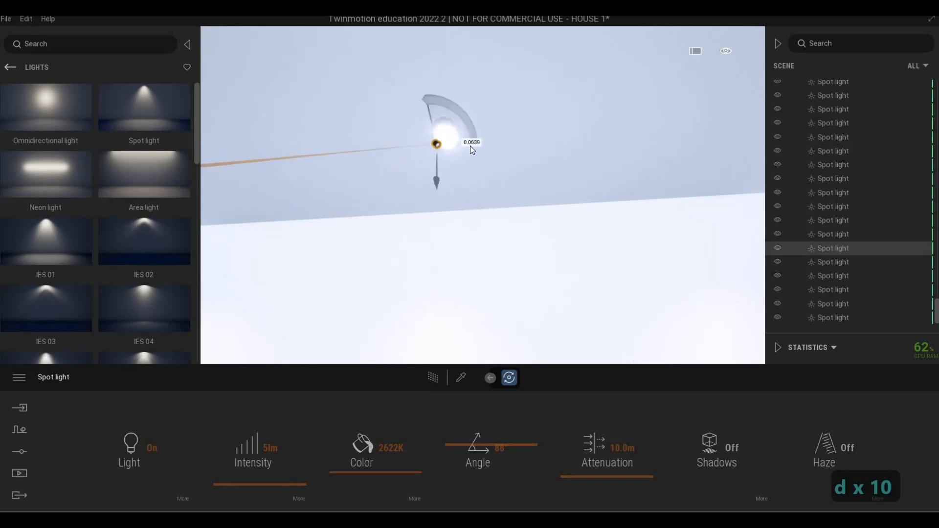
Check the repositioned spotlights against their ceiling fixtures back toward the start of the white wall
key(a)
key(a)
key(a)
key(a)
key(a)
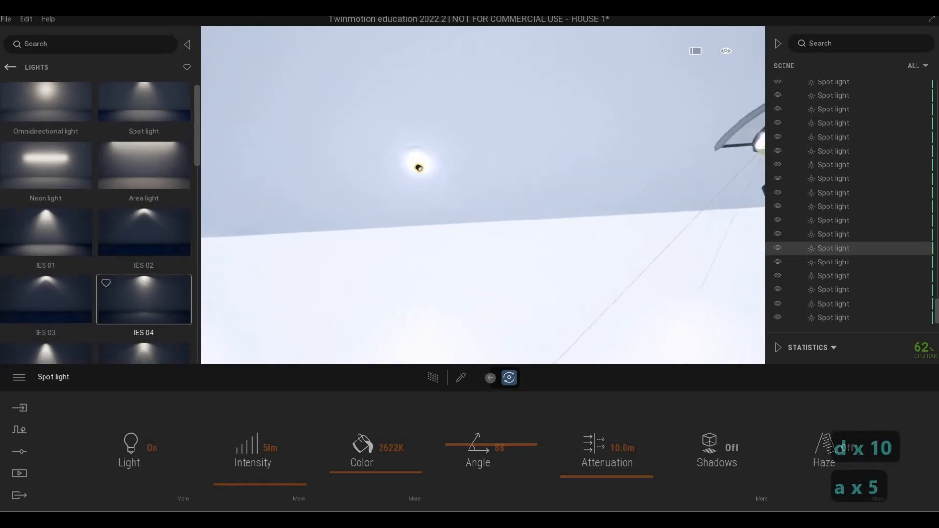
scroll(144, 299, down, 1)
right_drag(470, 224, 377, 216)
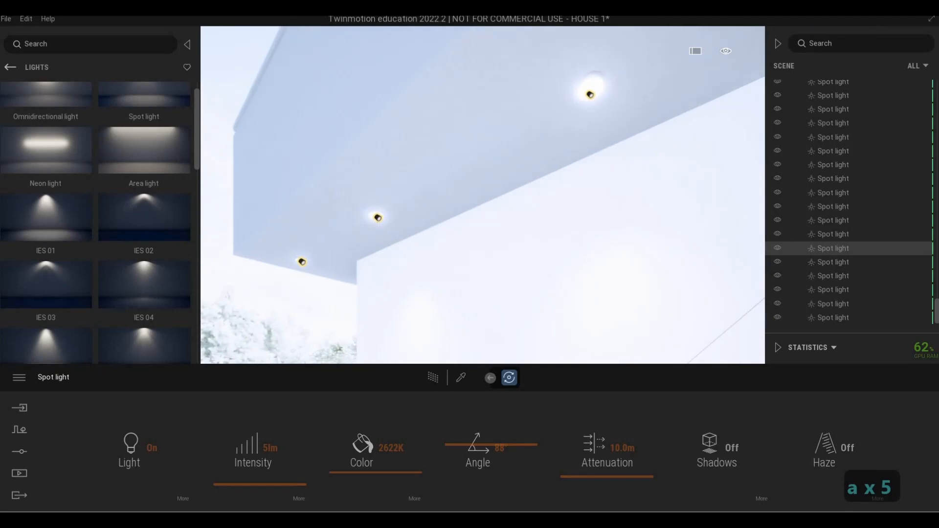
key(a)
key(w)
key(w)
key(d)
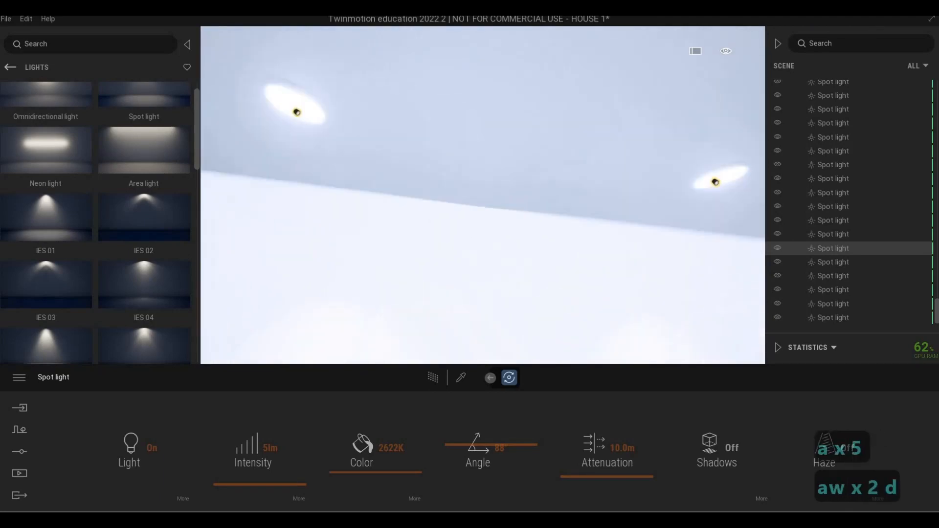
Move the fourth copied spotlight along the white wall onto its ceiling fixture
key(d)
key(d)
key(w)
key(e)
key(d)
key(w)
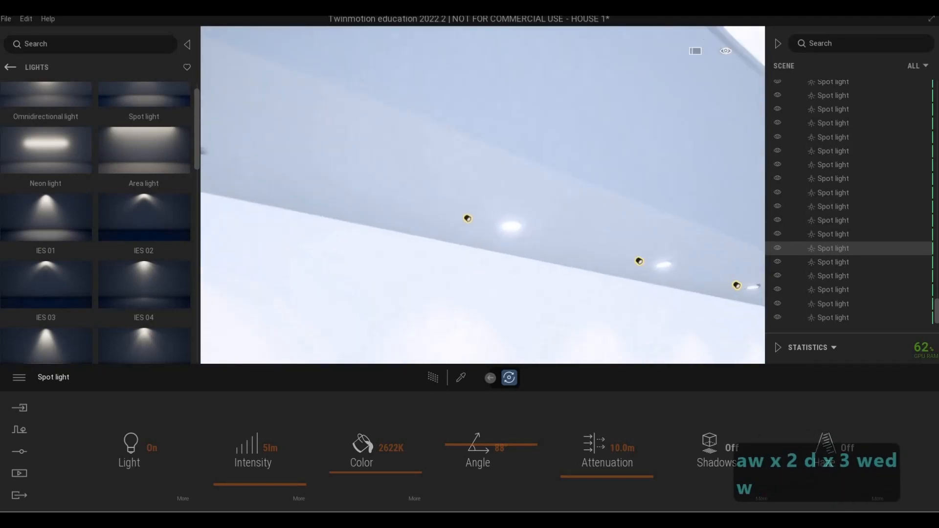
key(w)
key(e)
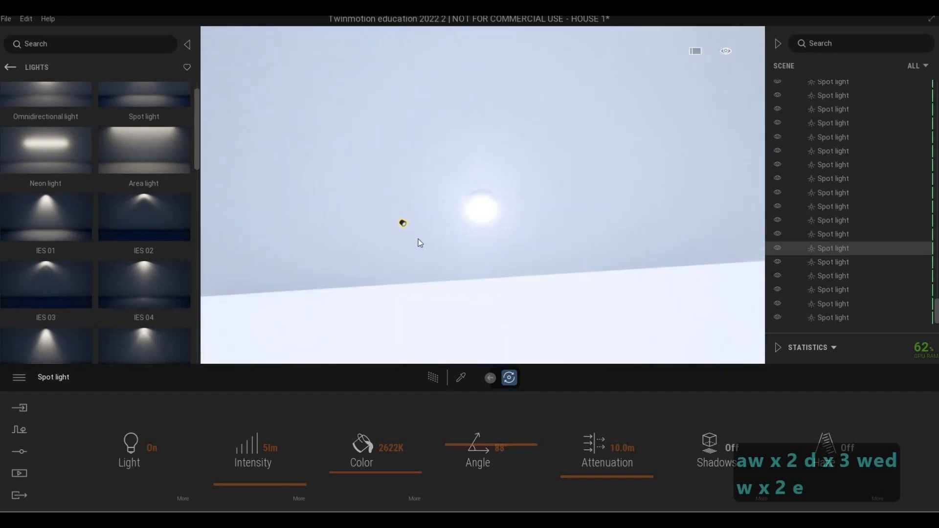
click(403, 223)
drag(400, 212, 508, 290)
Move the fifth and sixth copied spotlights along the white wall sideways onto their ceiling fixtures
key(d)
key(d)
key(d)
key(d)
key(d)
key(d)
key(d)
key(d)
key(d)
key(d)
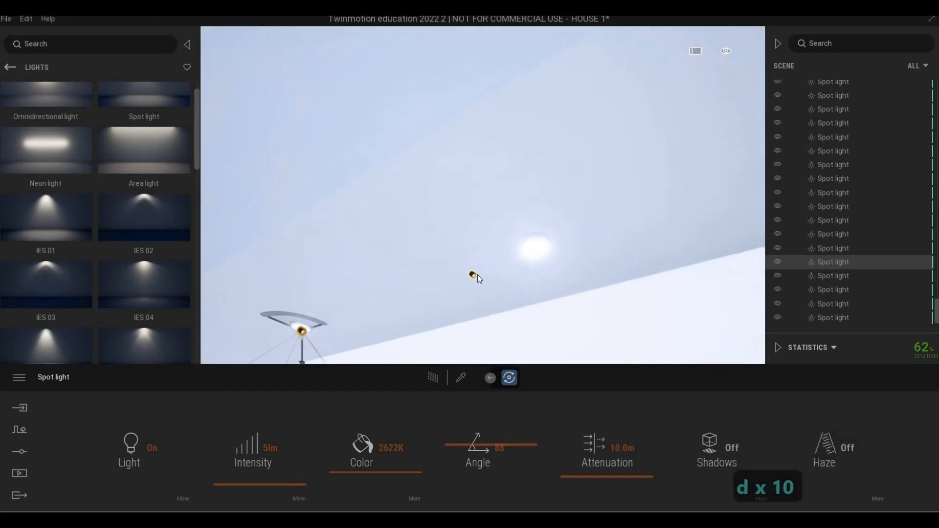
click(495, 273)
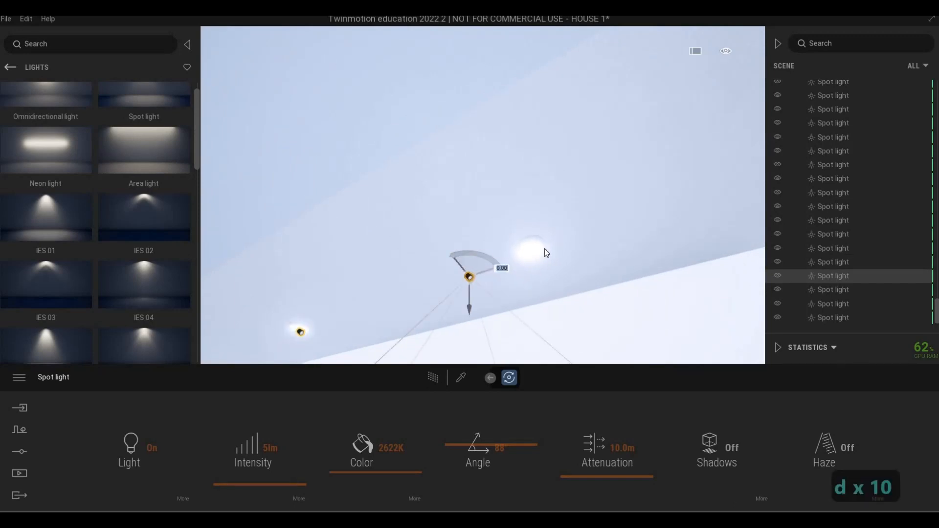
drag(544, 248, 553, 250)
Move the seventh copied spotlight along the white wall sideways onto its ceiling fixture
key(d)
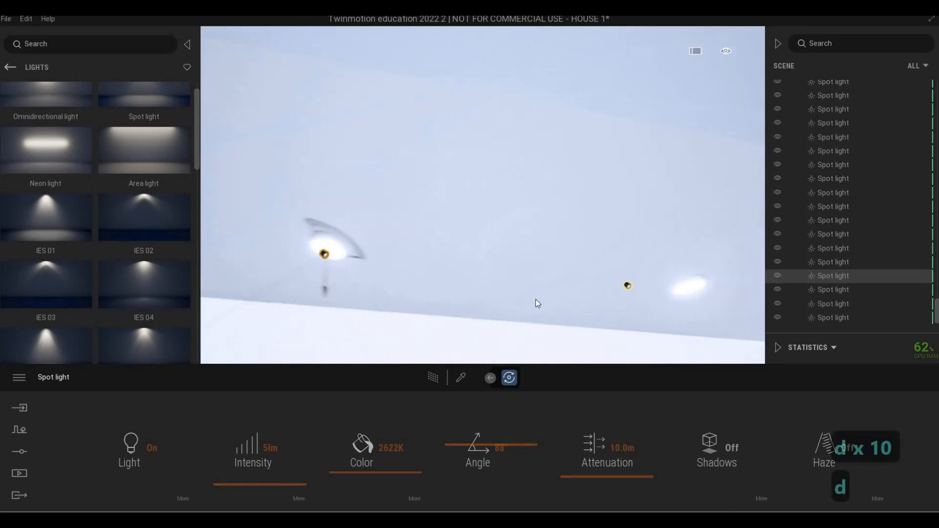
key(w)
key(e)
key(a)
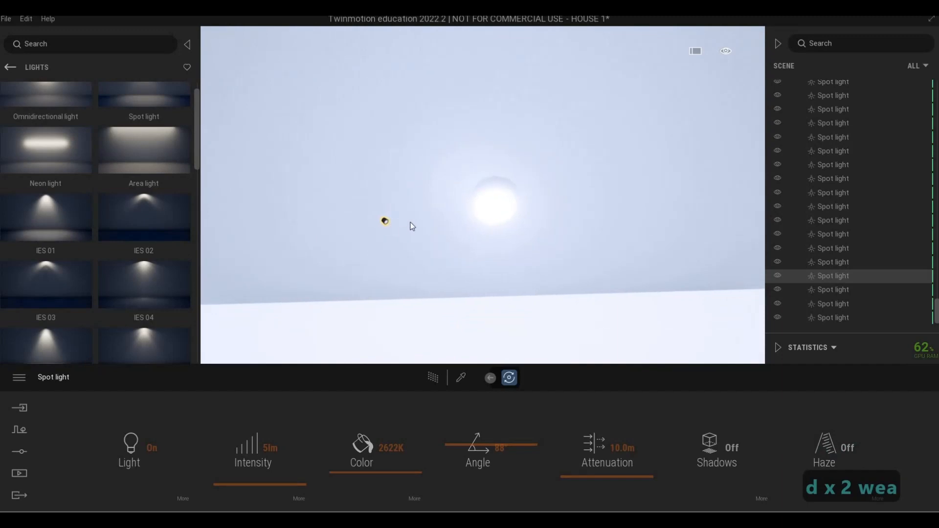
click(414, 225)
drag(512, 210, 526, 211)
Move the eighth copied spotlight, just before the white wall's end, sideways onto its ceiling fixture
key(d)
key(d)
key(d)
key(d)
key(d)
key(d)
key(d)
key(w)
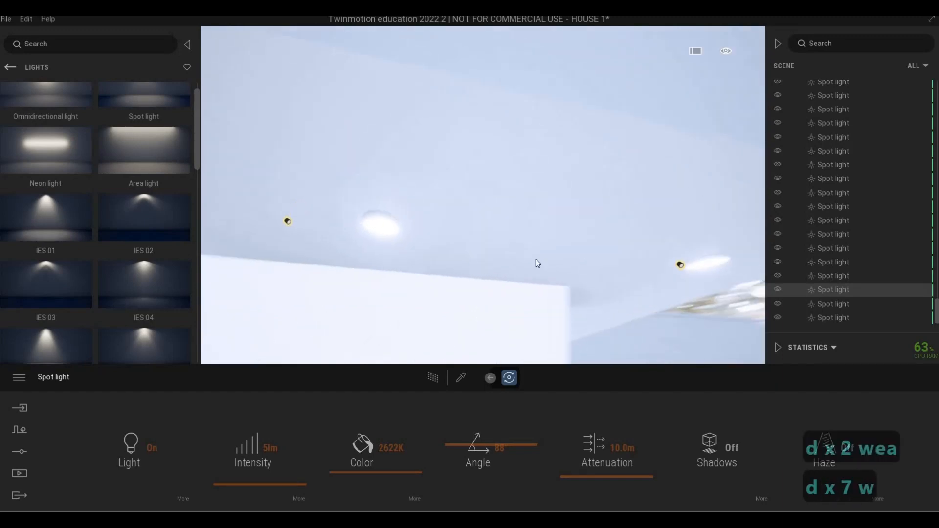
key(e)
key(s)
click(379, 240)
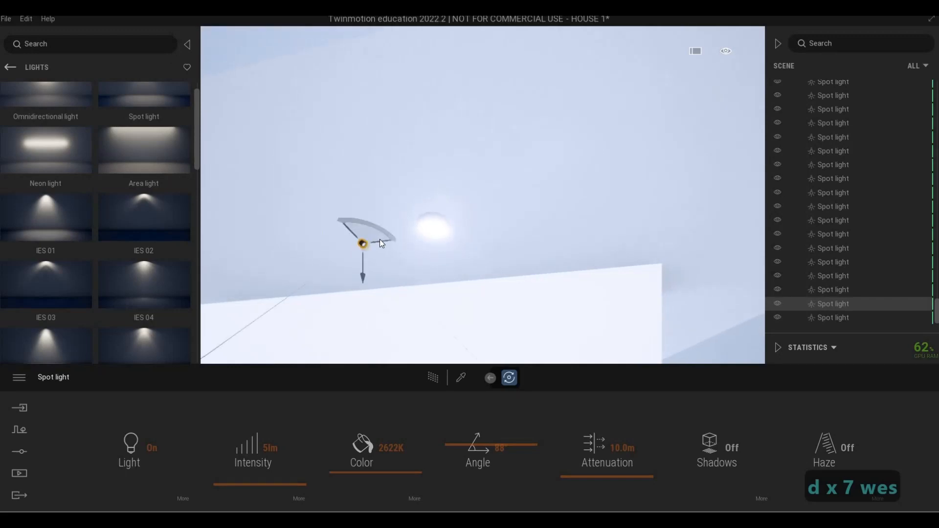
drag(389, 239, 467, 243)
Move the last copied spotlight, beyond the white wall's corner, about 0.07 m onto its ceiling fixture
key(d)
key(d)
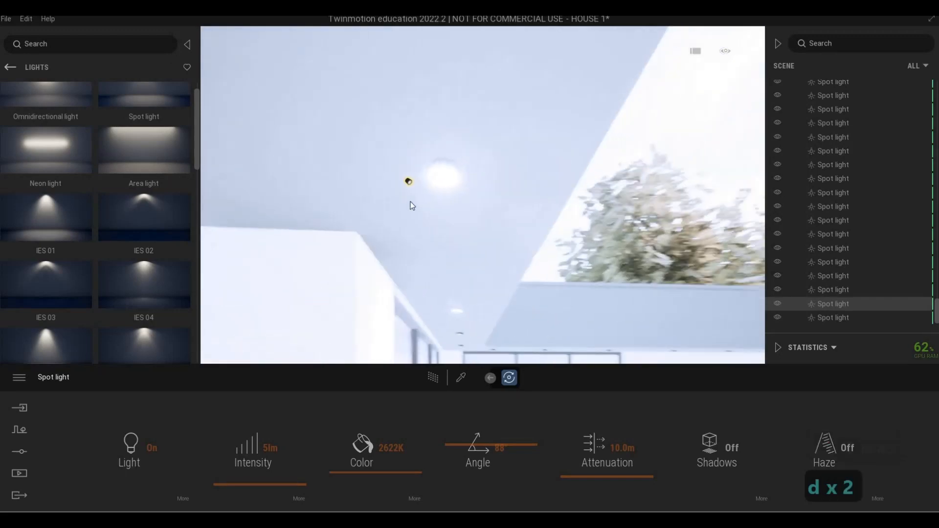
click(415, 196)
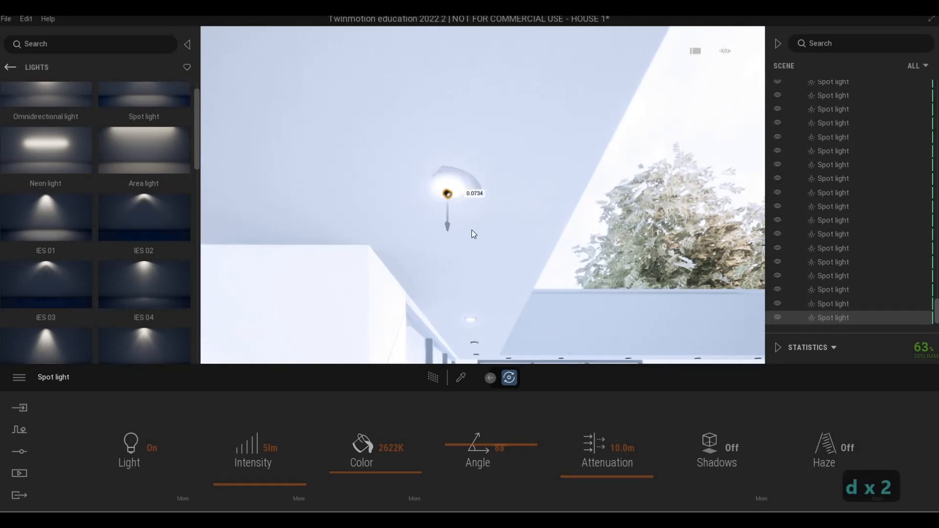
Look past the last aligned spotlight at the roof overhang and windows around the house corner
key(a)
key(s)
key(d)
key(d)
key(d)
key(d)
key(d)
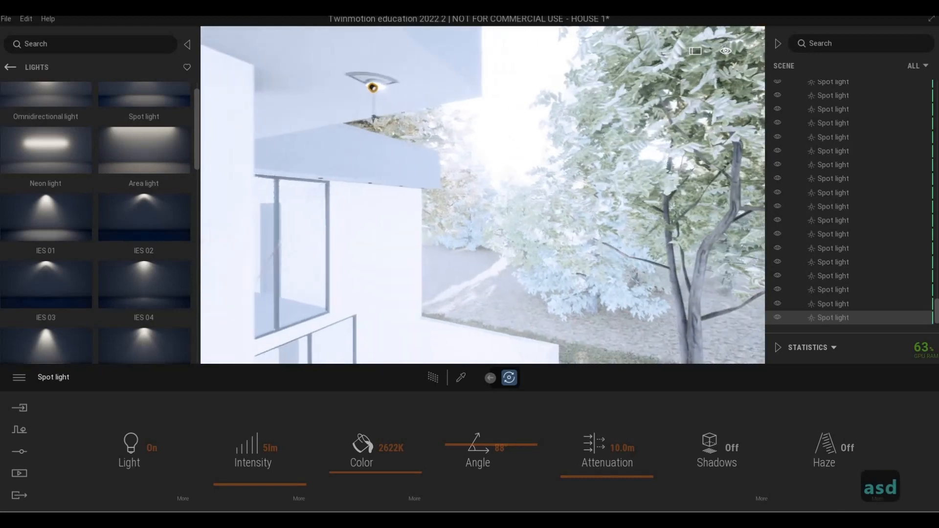
Add an instance of the selected spot light about 1.2 m along the overhang, at the first ceiling fixture around the corner
key(w)
key(d)
key(d)
key(d)
key(d)
key(d)
key(d)
key(d)
key(d)
key(d)
key(w)
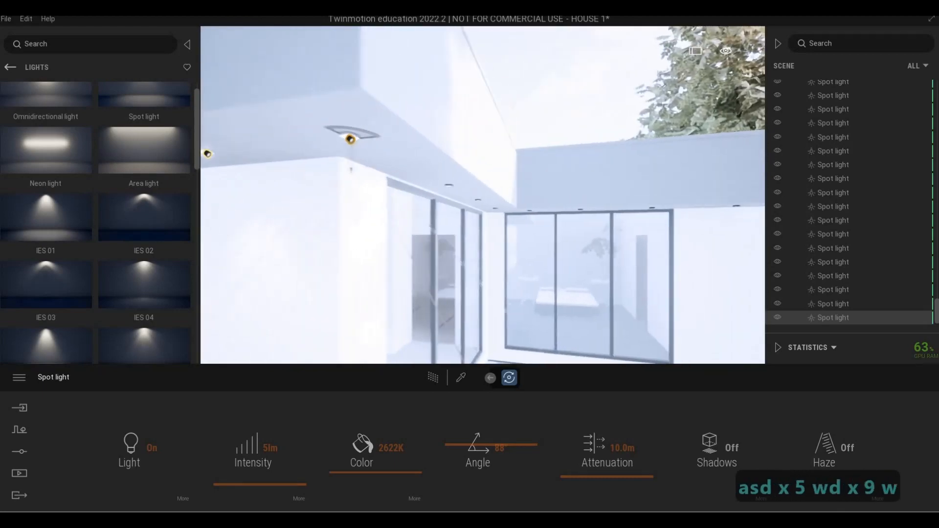
key(e)
key(d)
key(s)
key(e)
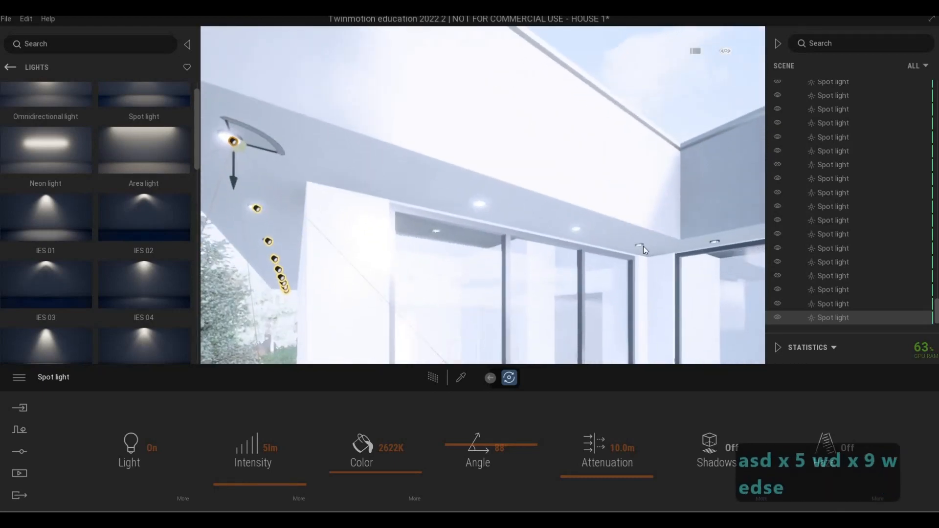
key(e)
key(w)
key(a)
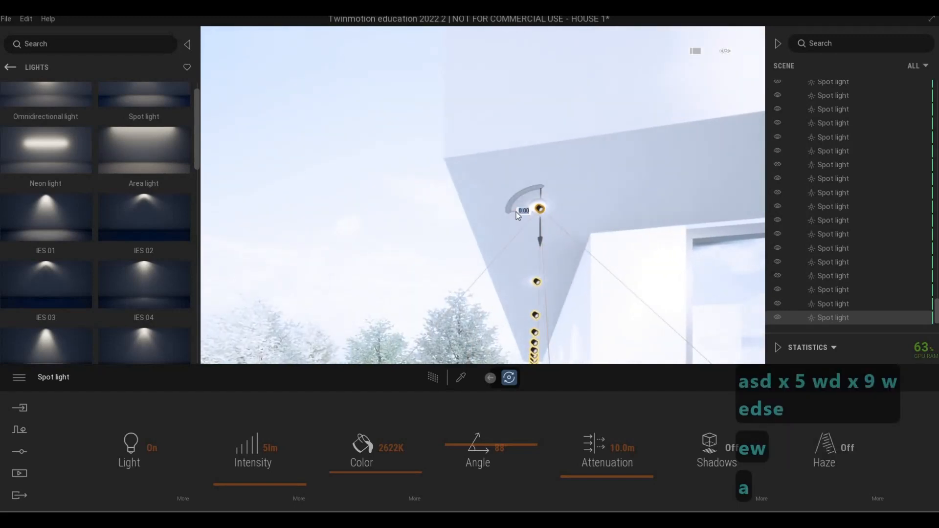
key(d)
key(d)
key(s)
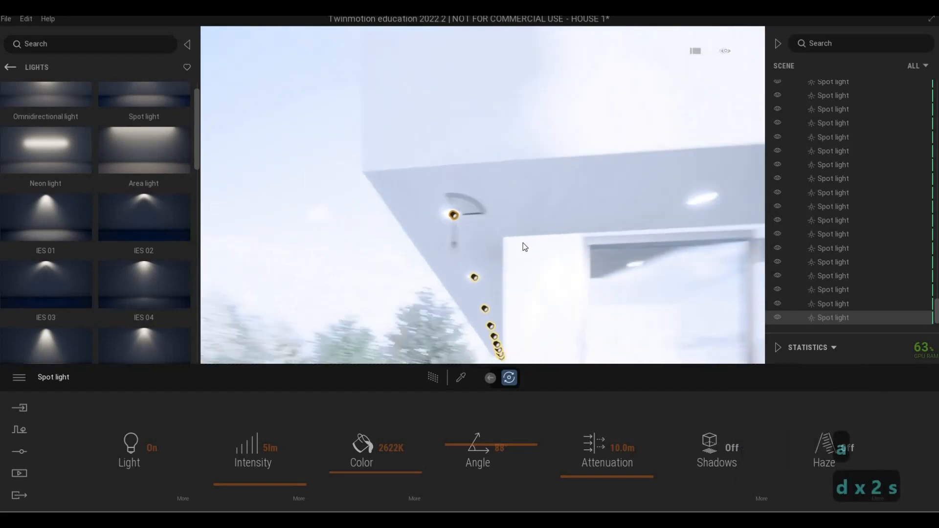
click(635, 227)
shift+drag(641, 226, 641, 227)
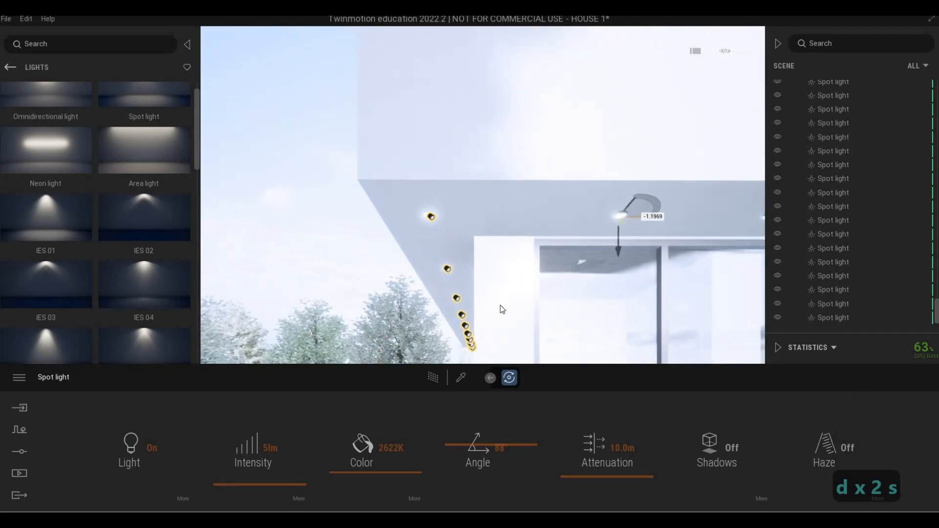
click(435, 316)
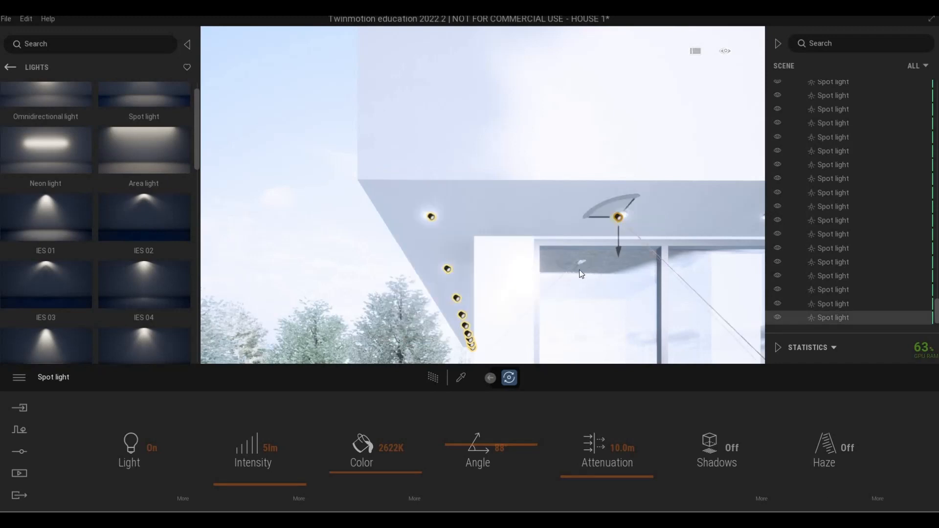
Add two more spot light instances at the next fixtures above the glazing, spaced 0.97 m and about 0.99 m apart
key(d)
right_drag(580, 271, 529, 266)
key(w)
key(d)
key(w)
key(e)
key(d)
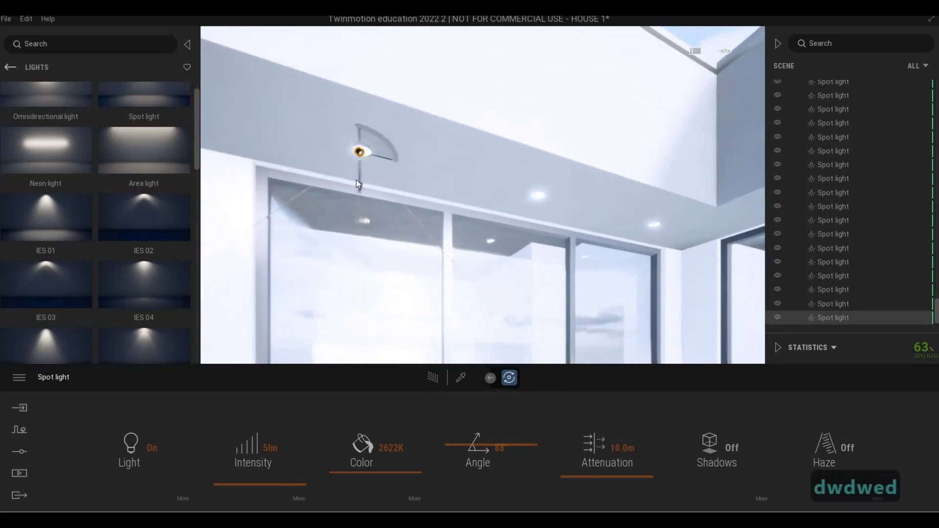
shift+drag(362, 162, 534, 187)
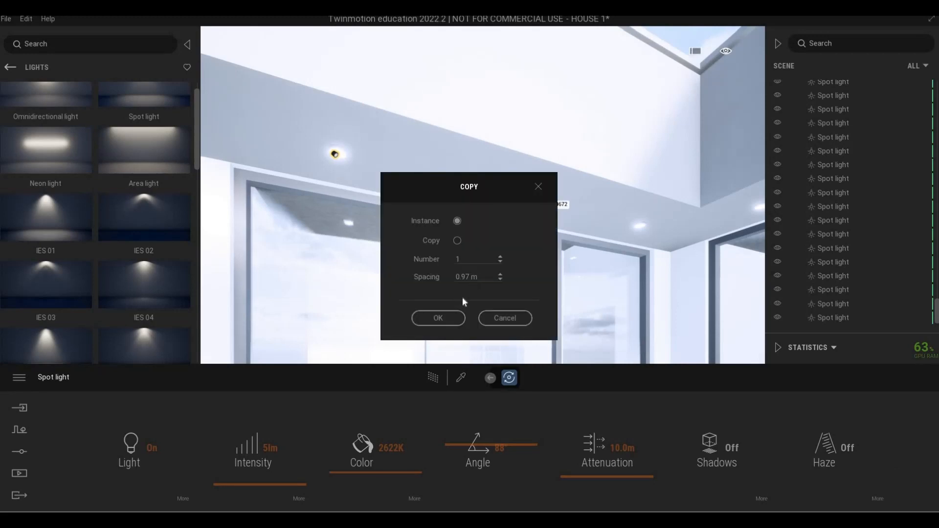
click(439, 318)
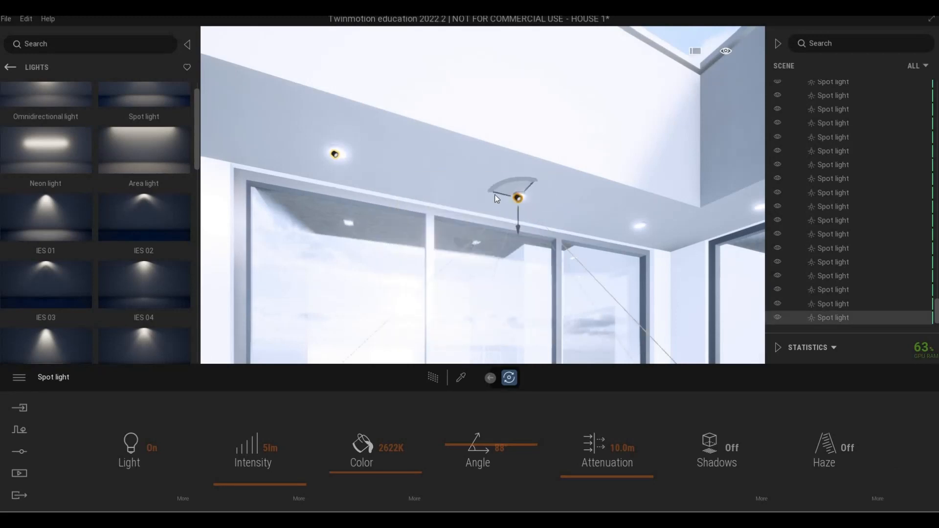
shift+drag(498, 197, 624, 224)
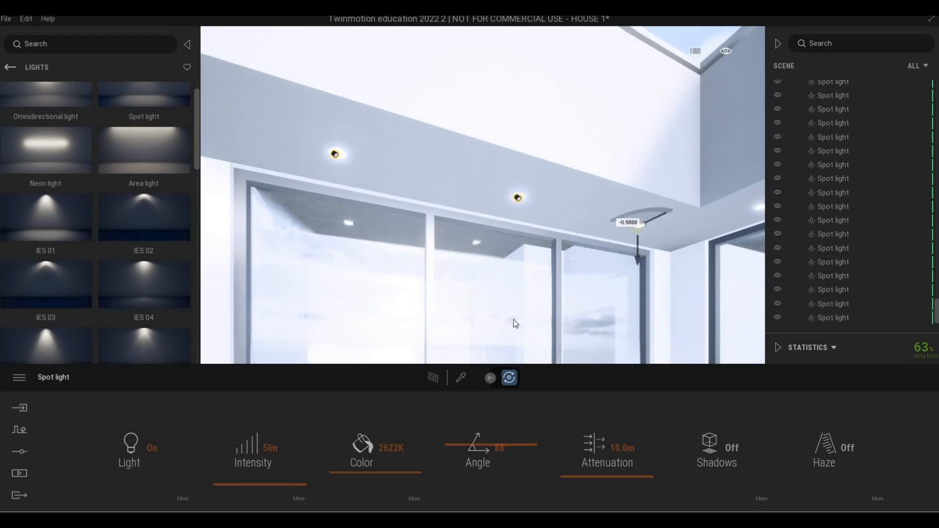
click(453, 321)
Add an instance of the spot light at the first fixture on the adjoining overhang, past the inner corner
key(d)
key(w)
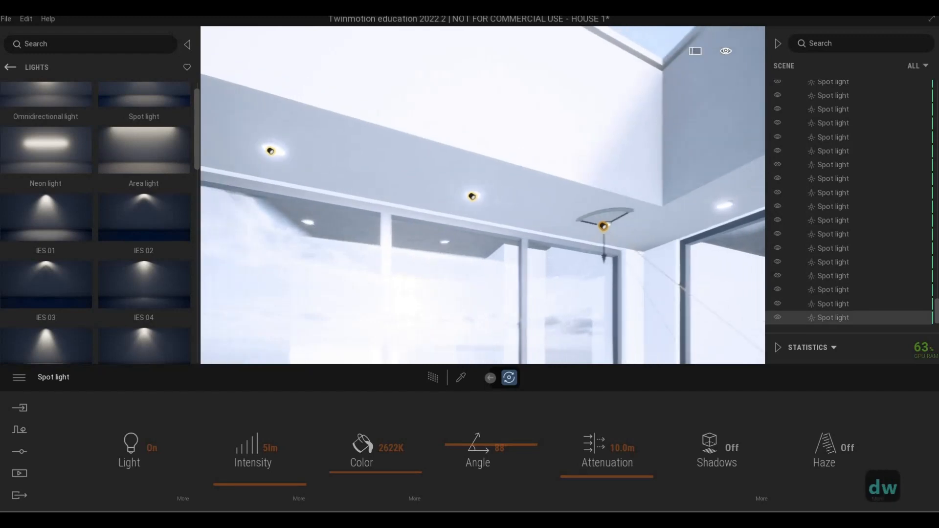
key(d)
key(w)
key(e)
key(d)
key(s)
key(a)
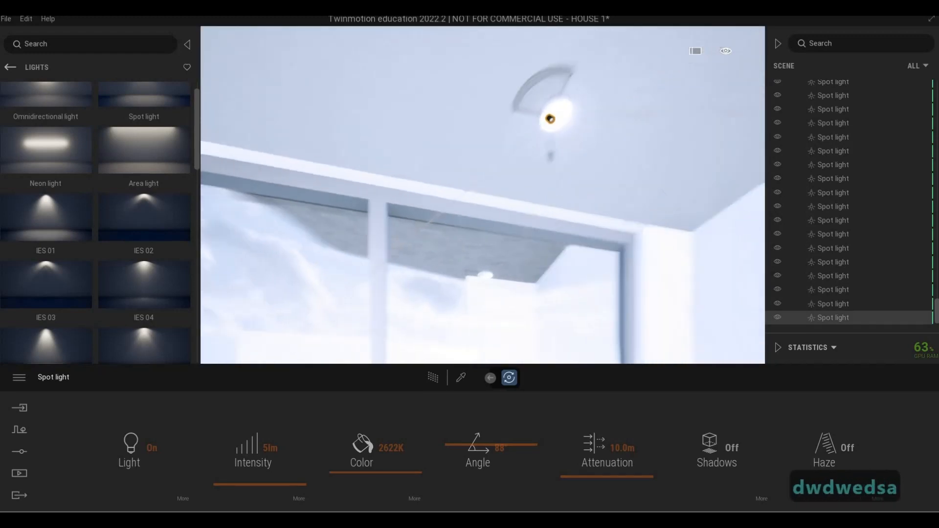
key(s)
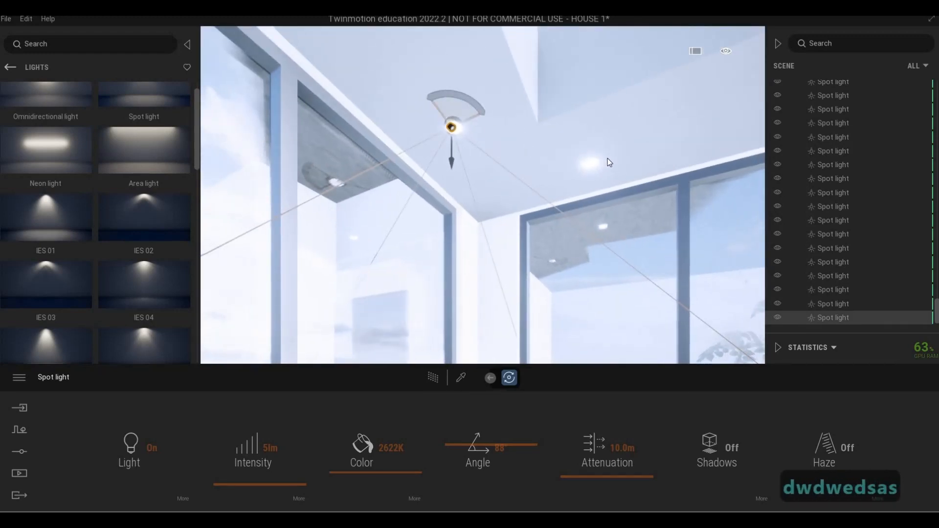
click(609, 157)
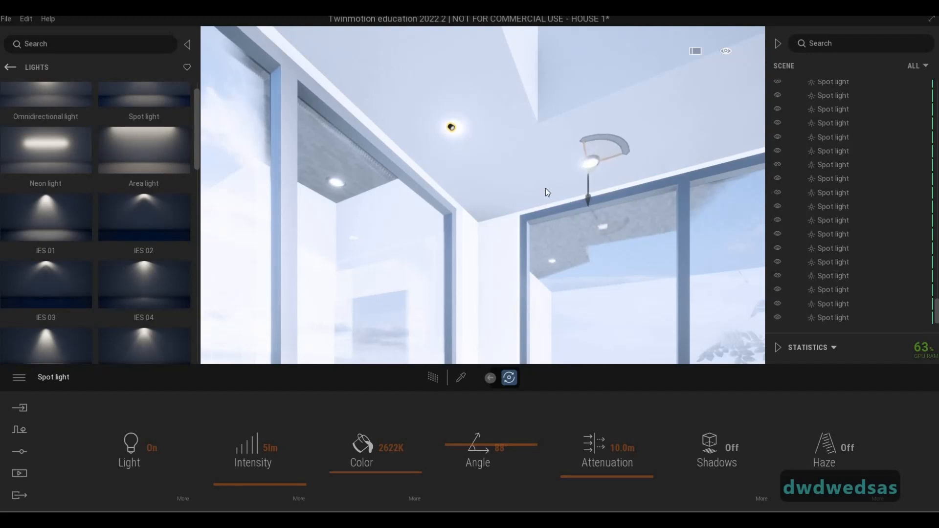
click(429, 317)
Add an instance of the spot light 0.8 m away at the next fixture along the adjoining overhang
key(d)
key(w)
right_drag(570, 281, 607, 264)
key(d)
key(d)
key(d)
key(d)
key(d)
key(w)
key(a)
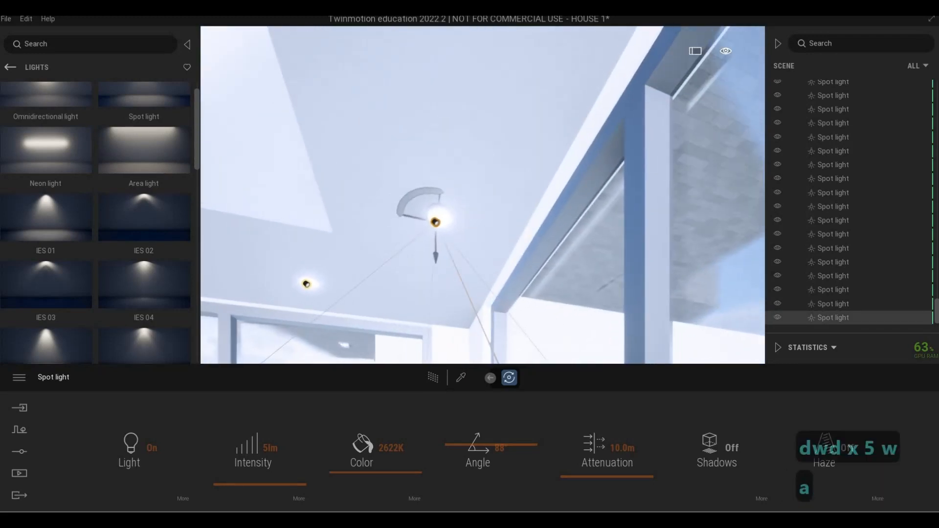
key(a)
key(a)
key(a)
key(a)
key(a)
key(a)
key(a)
key(a)
key(a)
key(a)
key(a)
key(a)
key(a)
key(a)
key(a)
key(a)
key(d)
key(s)
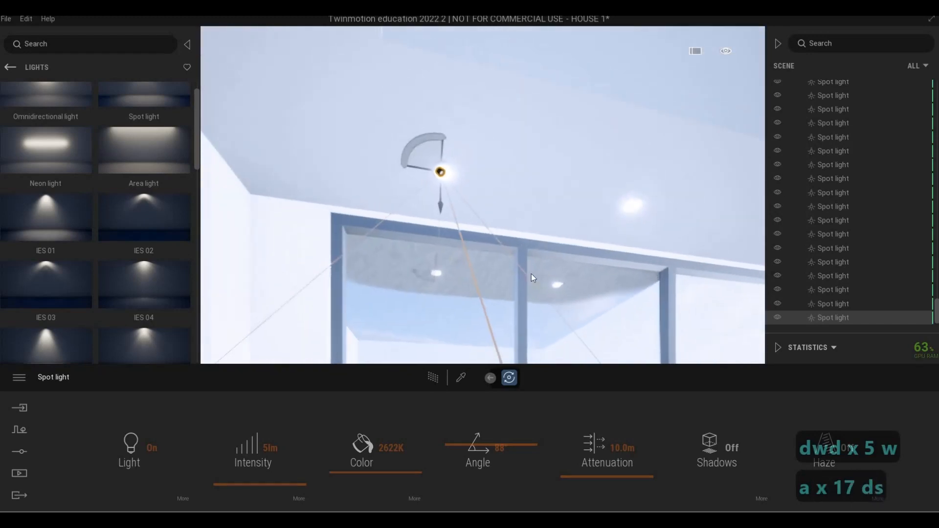
key(d)
key(d)
key(s)
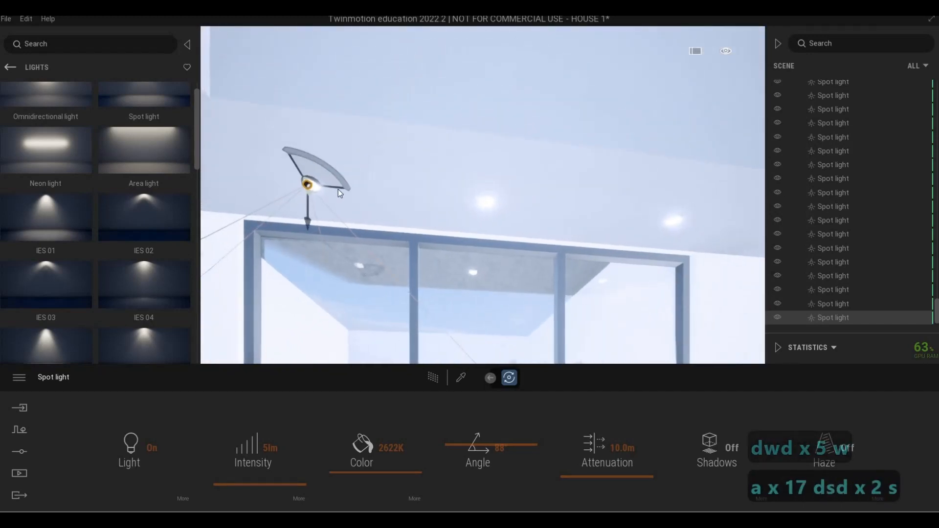
click(512, 205)
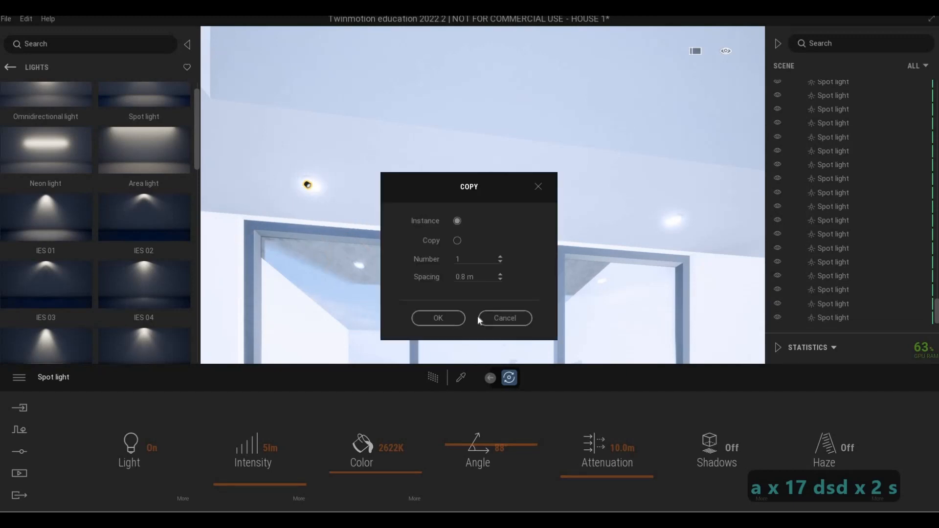
click(436, 317)
Add another instance of the spot light 1.02 m further along the same overhang
key(d)
key(d)
key(d)
key(d)
key(d)
key(d)
key(d)
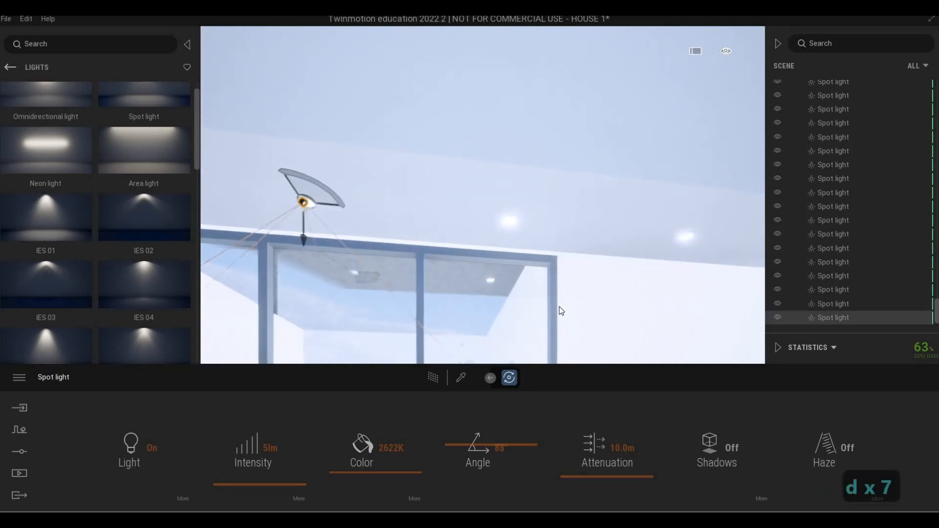
key(s)
drag(332, 244, 454, 268)
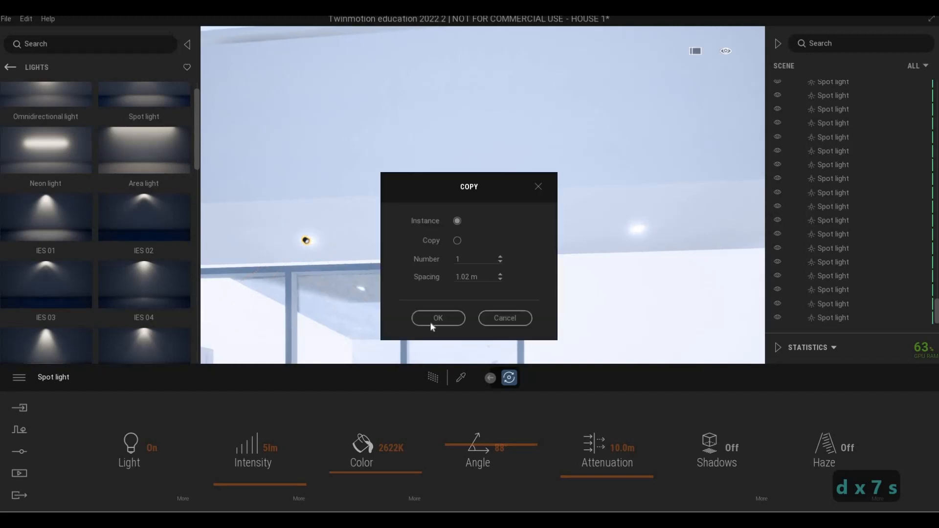
key(Return)
Add spot light instances at the remaining fixtures along the overhang, the first about 1.08 m away and the last at 0.79 m spacing
key(d)
key(d)
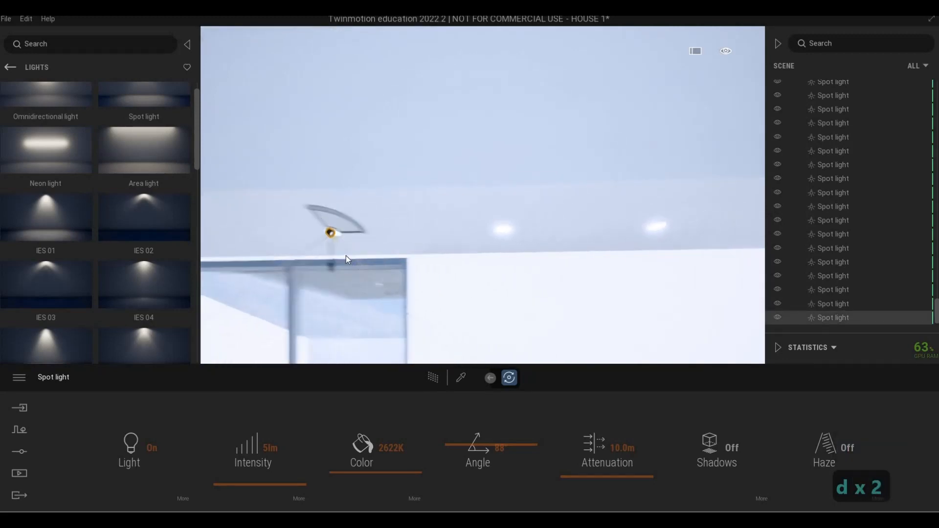
drag(245, 221, 433, 250)
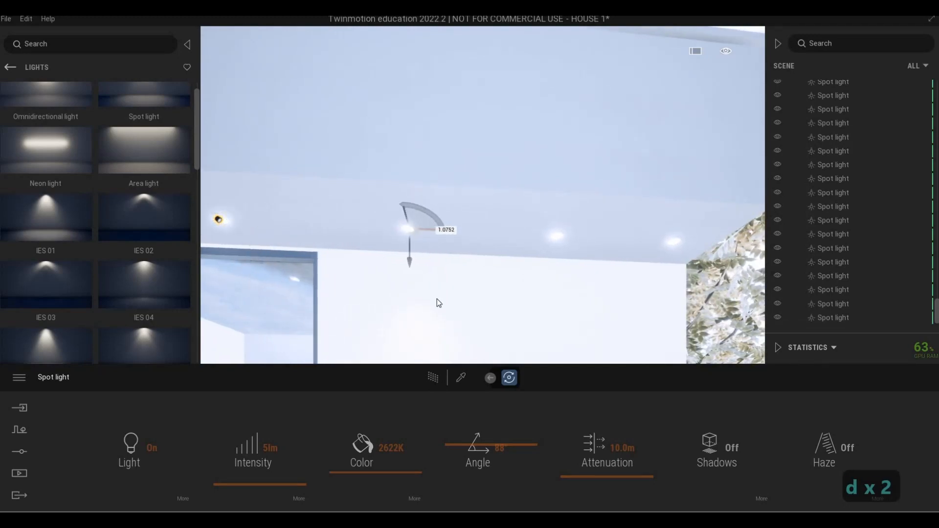
click(439, 319)
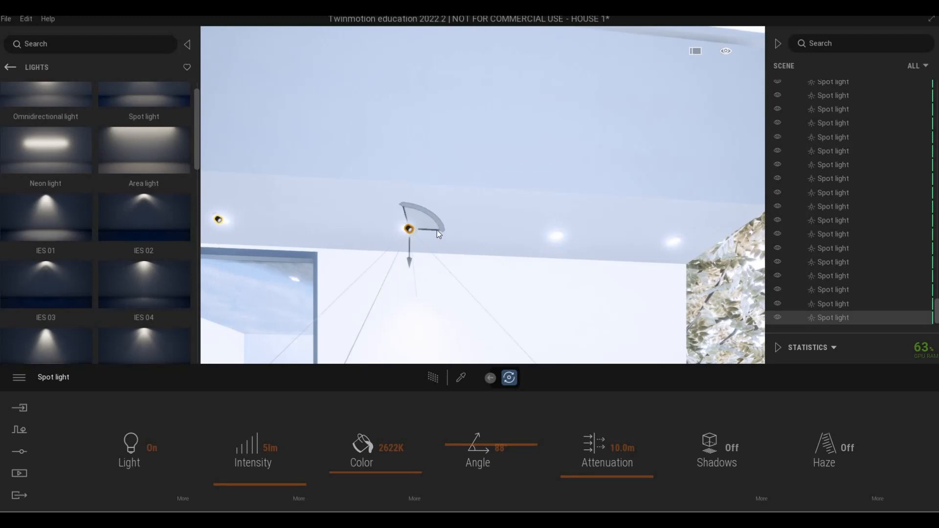
drag(538, 245, 649, 246)
click(437, 317)
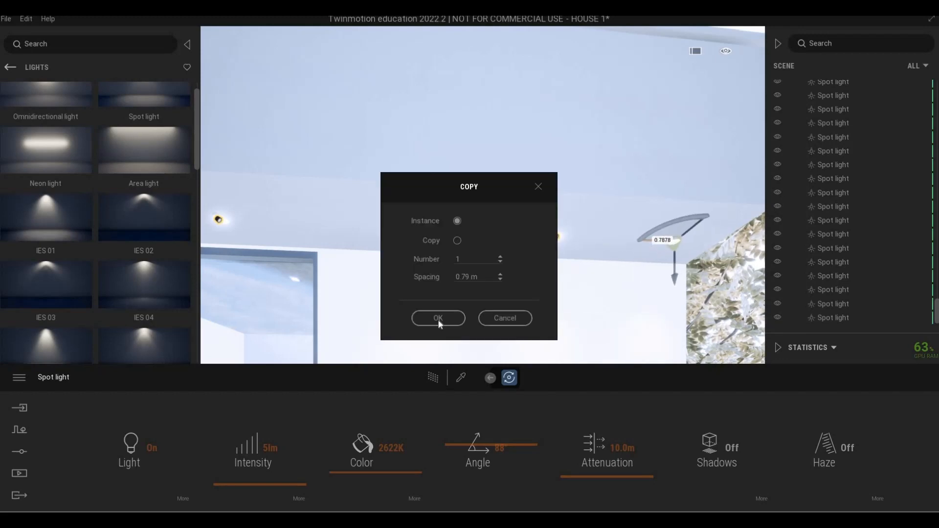
Review the placed lights from outside, clear the selection, and examine the ceiling fixtures above the front entrance and ground-floor window
key(d)
key(d)
key(d)
key(d)
key(d)
key(d)
key(d)
key(d)
key(a)
key(a)
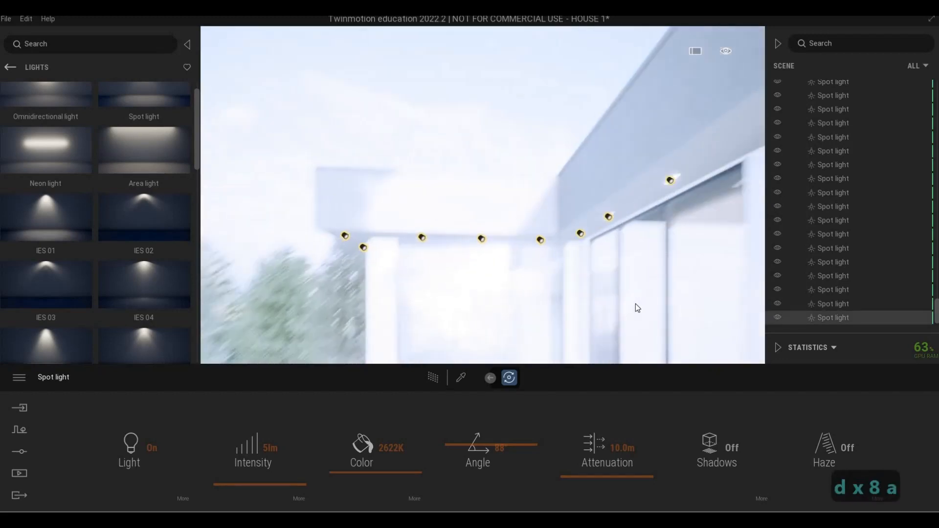
key(w)
key(w)
key(w)
key(w)
key(w)
key(w)
key(w)
key(w)
key(w)
key(w)
key(w)
key(w)
key(4)
key(5)
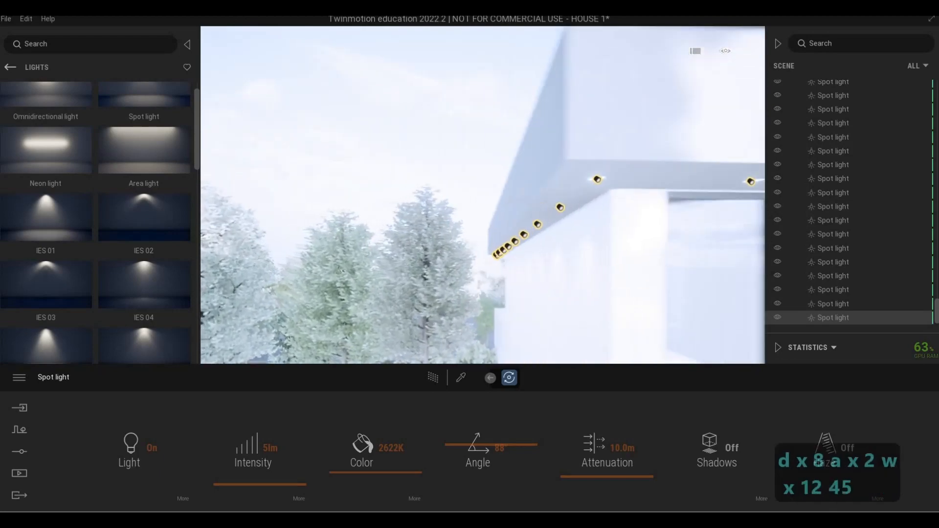
key(a)
key(a)
key(a)
key(a)
key(a)
key(a)
key(a)
key(a)
key(a)
key(a)
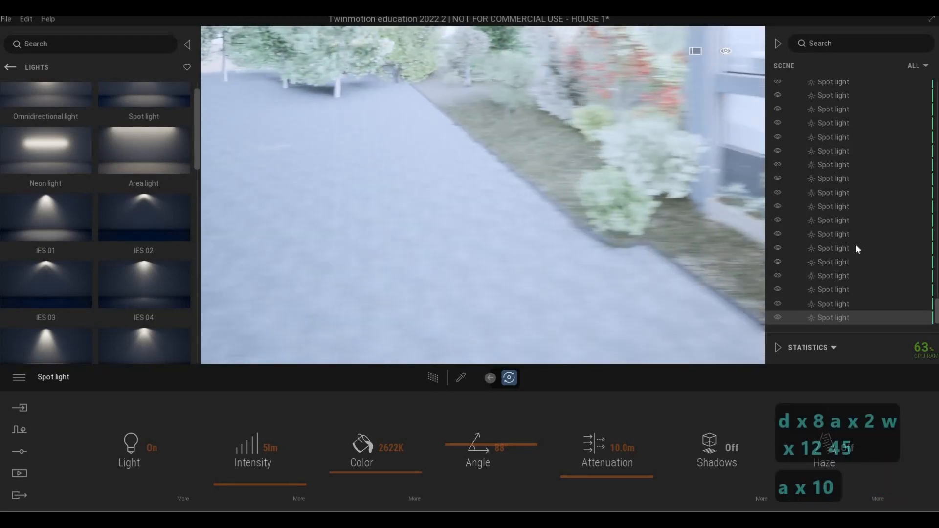
key(w)
click(608, 207)
key(d)
key(d)
key(d)
key(d)
key(d)
key(d)
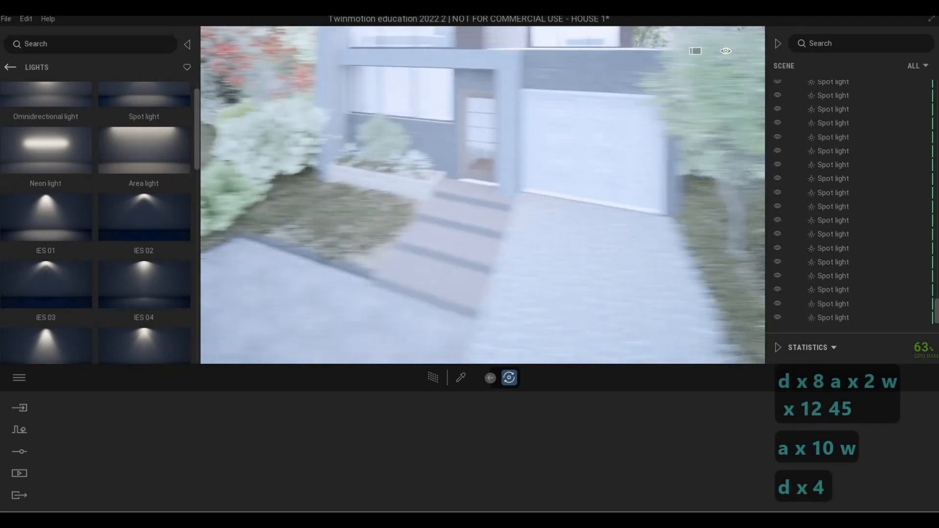
key(a)
key(e)
key(w)
key(a)
key(w)
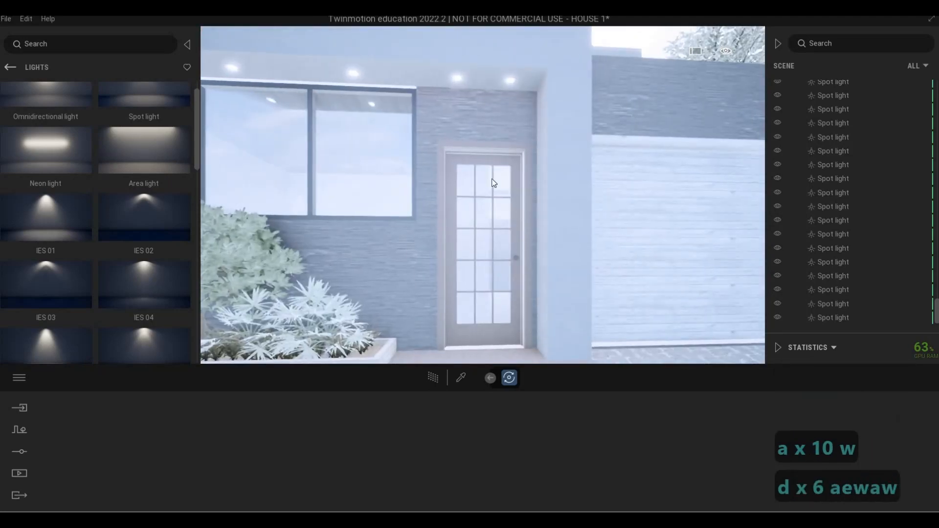
key(a)
key(d)
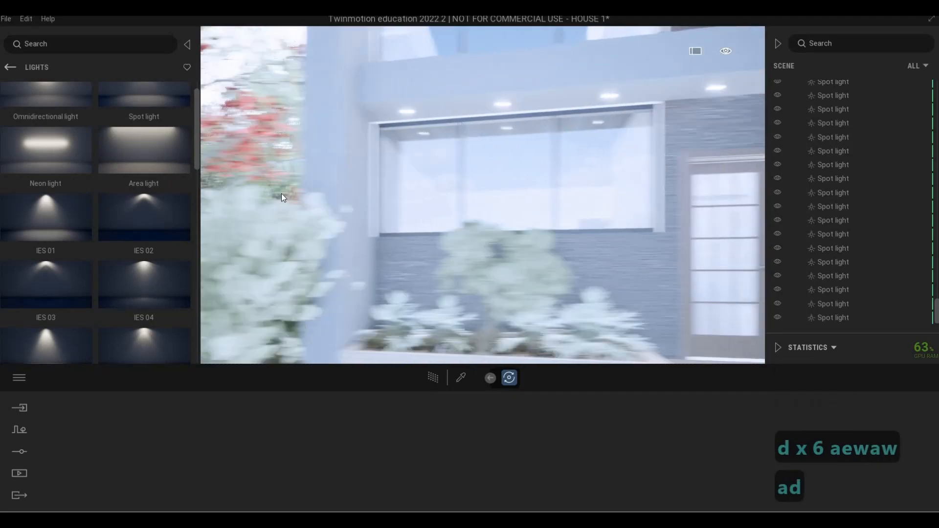
Select the spot light above the upper-floor front window and add an instance 2.94 m below it, under the ground-floor overhang
key(s)
key(a)
key(q)
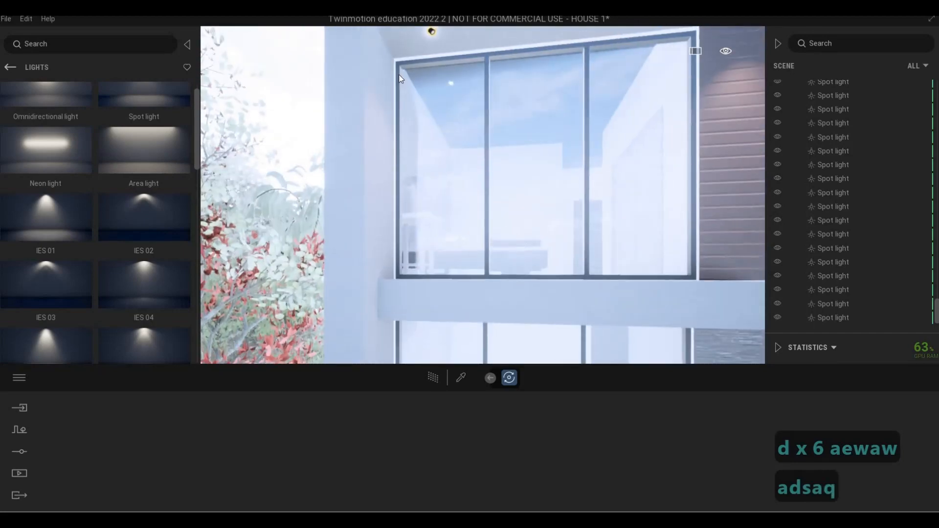
click(433, 33)
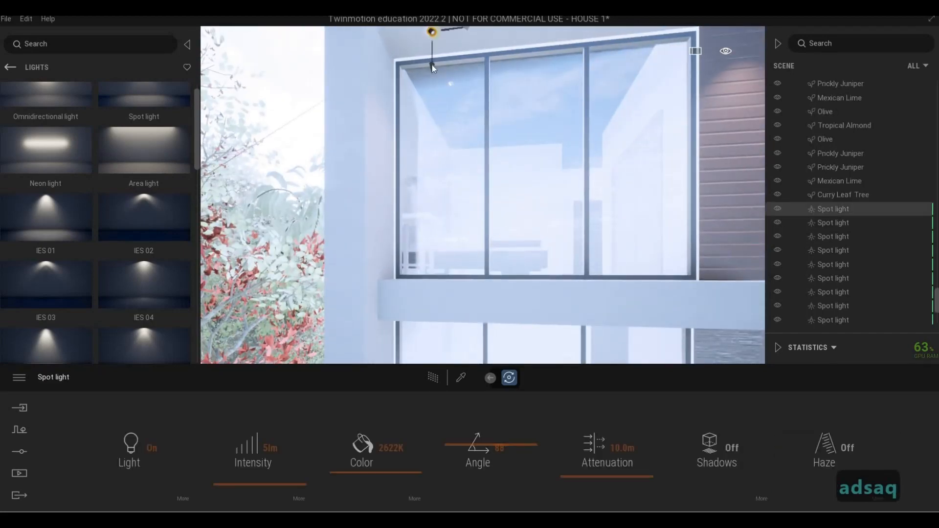
shift+drag(433, 192, 416, 373)
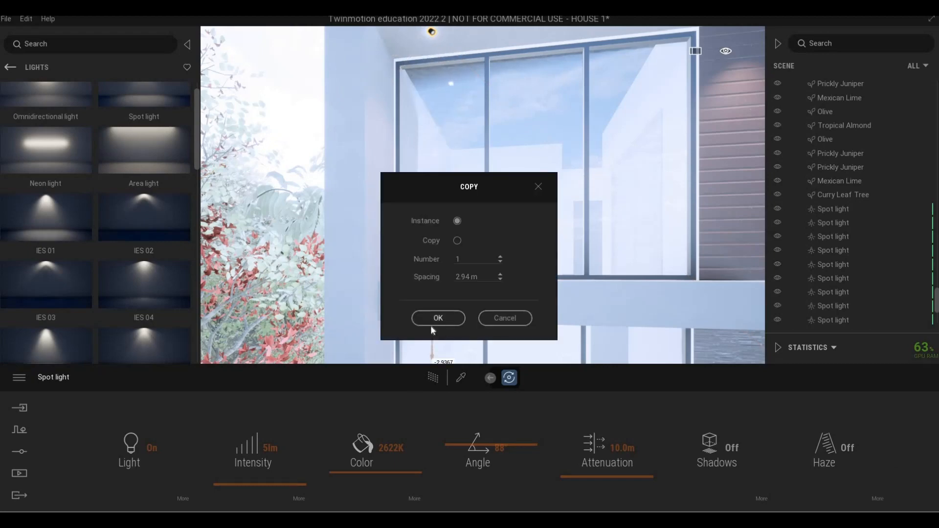
click(438, 319)
Raise the new spot light to the ground-floor overhang and shift it onto the first ceiling fixture above the window
key(d)
key(w)
key(e)
key(a)
key(s)
key(a)
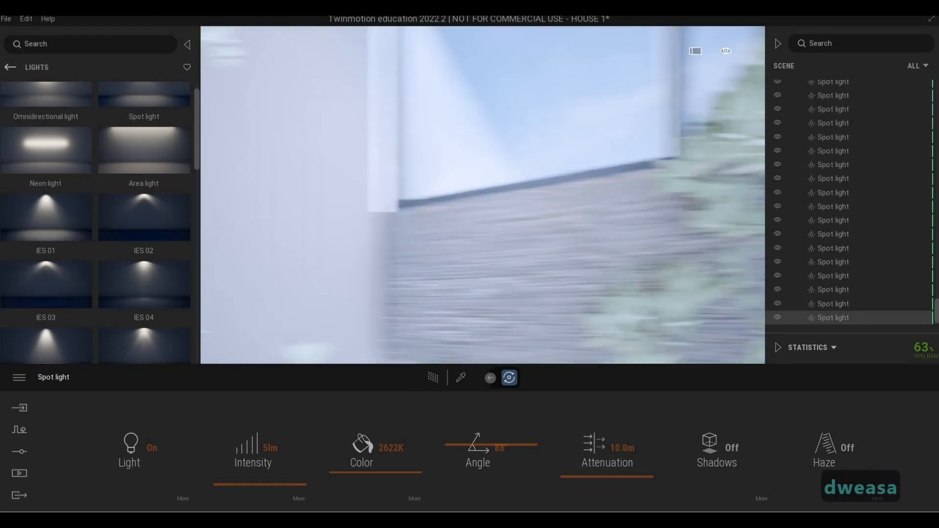
key(s)
key(d)
key(w)
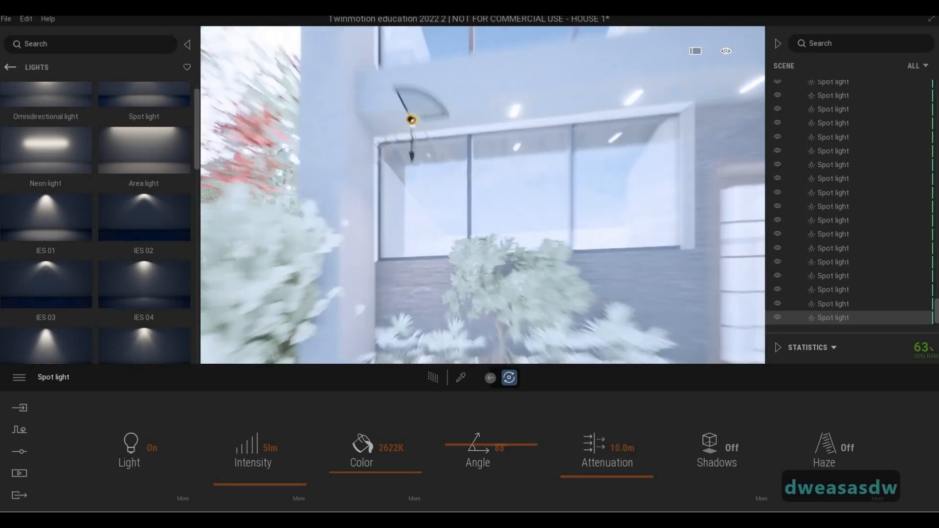
key(w)
key(q)
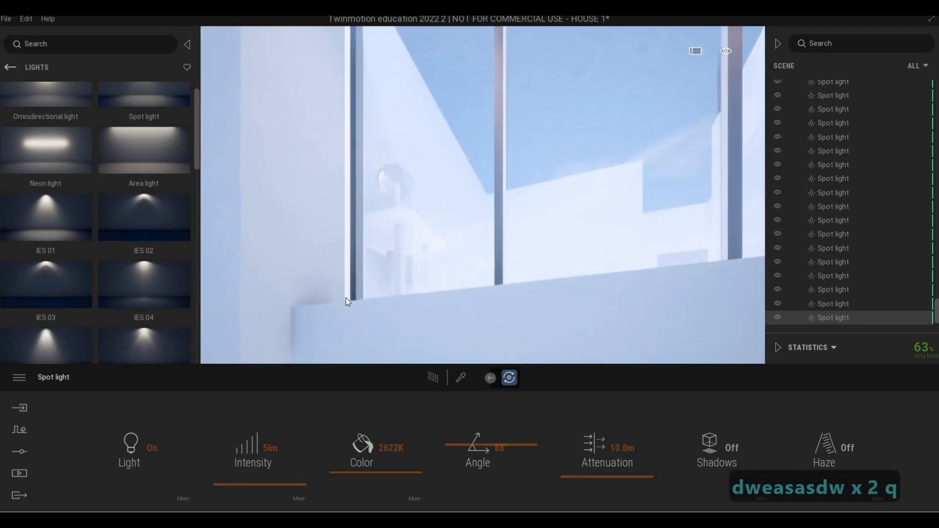
key(3)
key(a)
key(e)
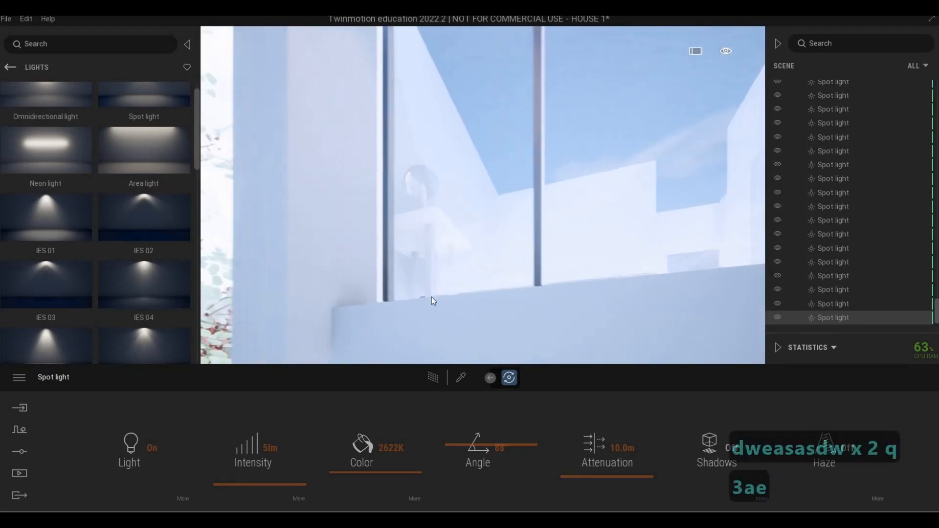
key(w)
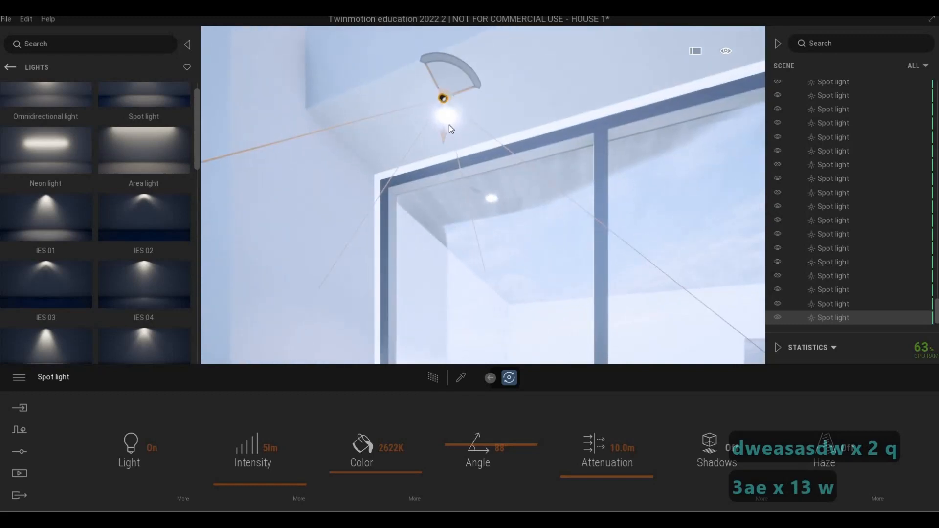
drag(445, 118, 444, 100)
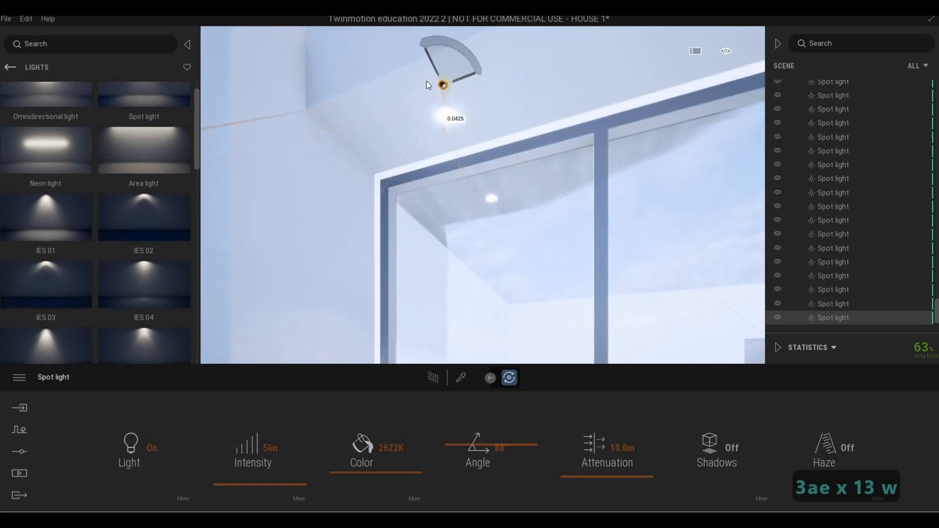
drag(428, 44, 456, 119)
Fine-tune the spot light's position so it sits directly beneath the ceiling fixture
key(w)
key(q)
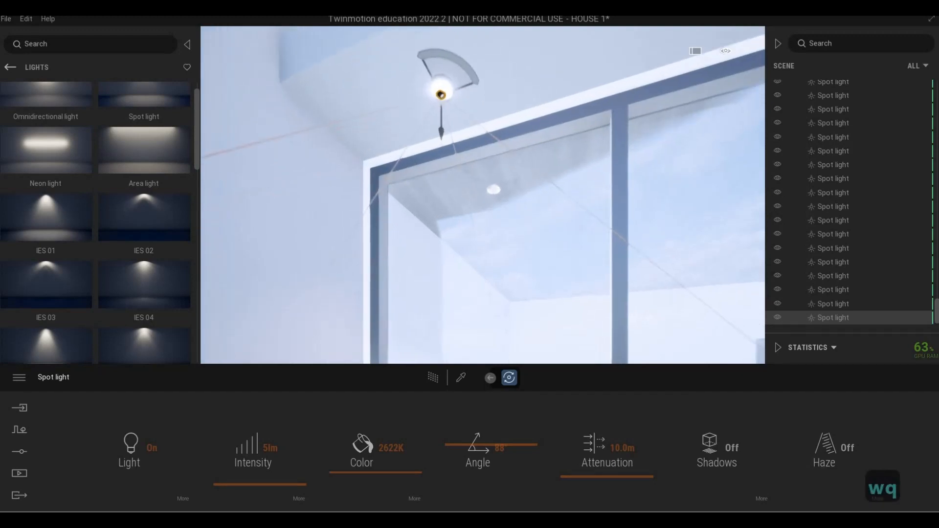
key(w)
key(q)
key(d)
key(w)
key(w)
key(q)
key(w)
key(w)
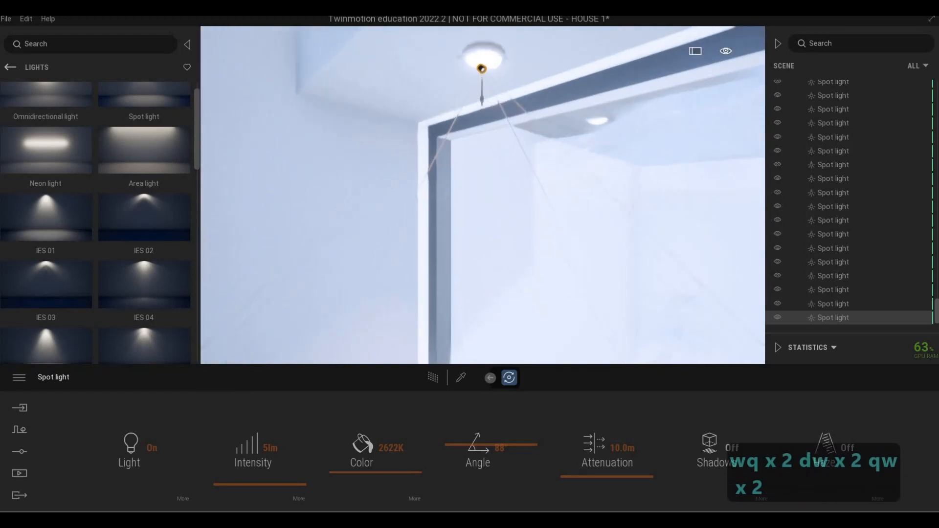
key(q)
key(q)
drag(484, 137, 493, 141)
key(a)
key(a)
key(a)
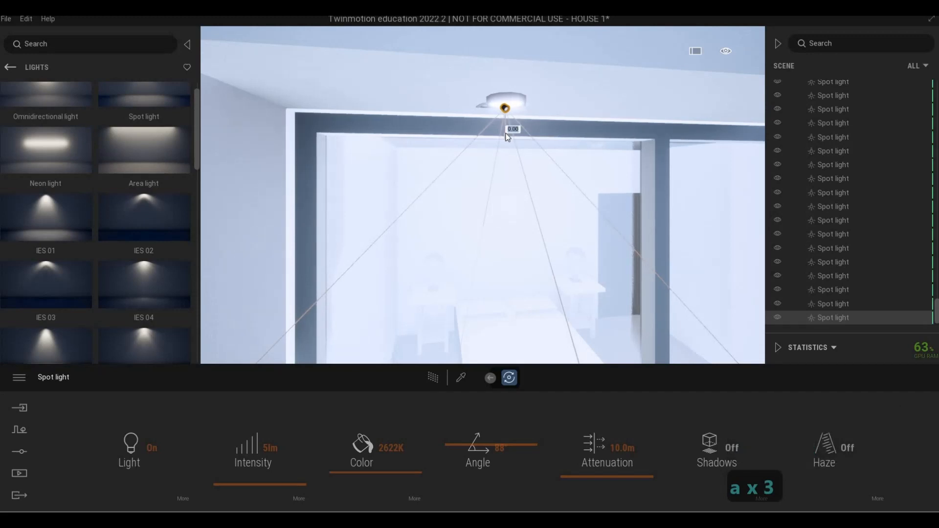
key(d)
key(e)
key(s)
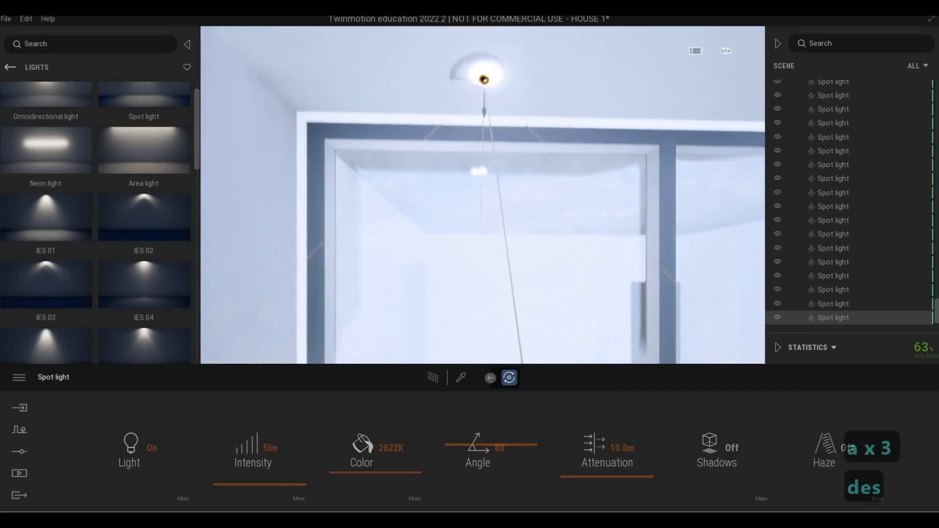
key(d)
key(e)
key(d)
key(s)
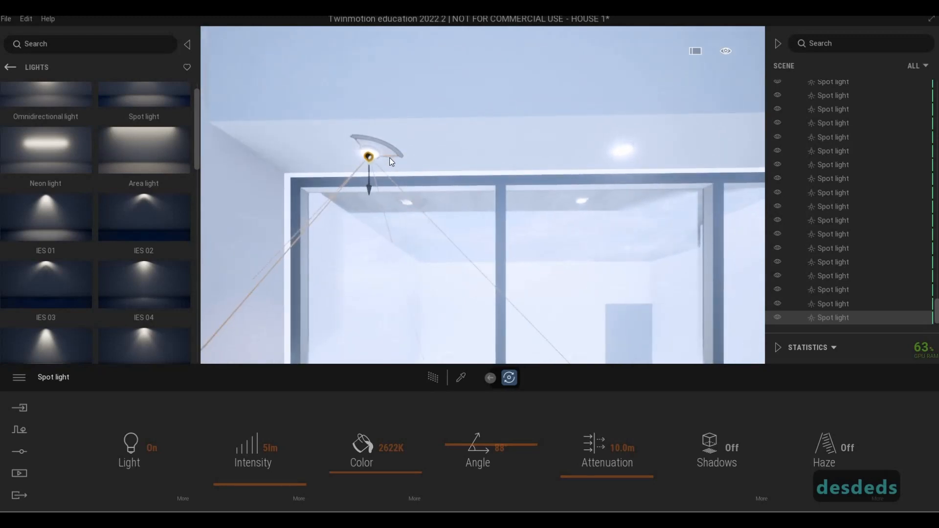
click(392, 157)
shift+drag(434, 161, 574, 166)
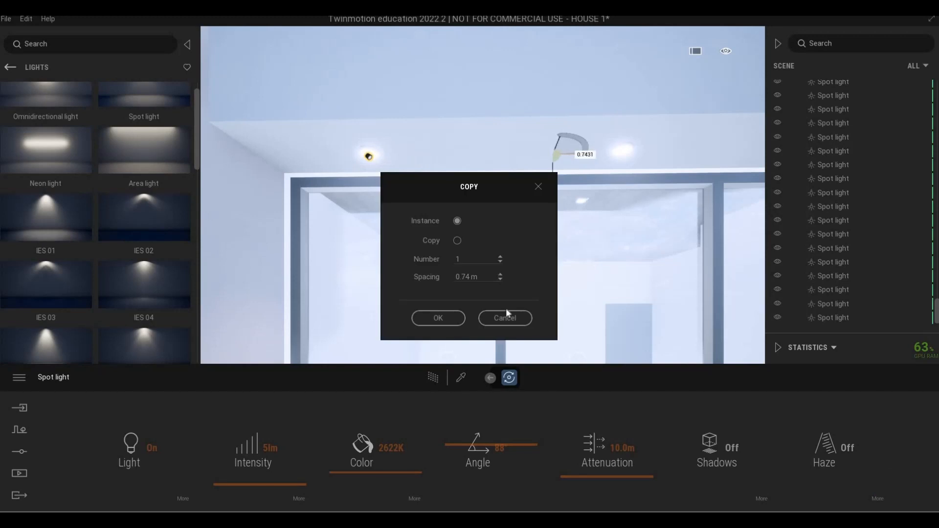
click(505, 318)
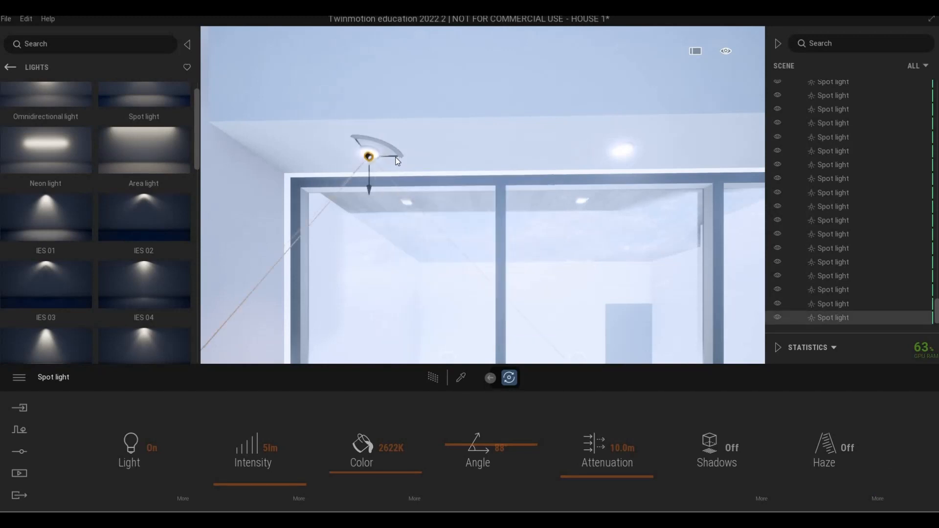
Add an instance of the spot light 1.02 m along the ground-floor overhang, at the second ceiling fixture
shift+drag(398, 161, 650, 161)
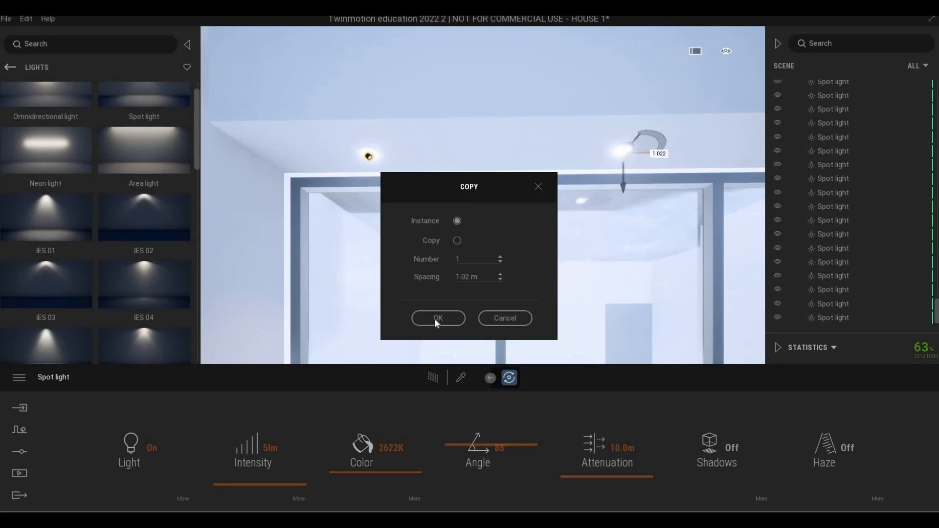
click(438, 319)
Add another spot light instance about 1.02 m further along, at the fixture above the window's end nearest the front door
key(d)
key(d)
key(d)
key(d)
key(d)
key(d)
key(d)
key(d)
key(d)
key(d)
key(d)
key(d)
key(d)
key(d)
key(d)
key(d)
key(d)
key(d)
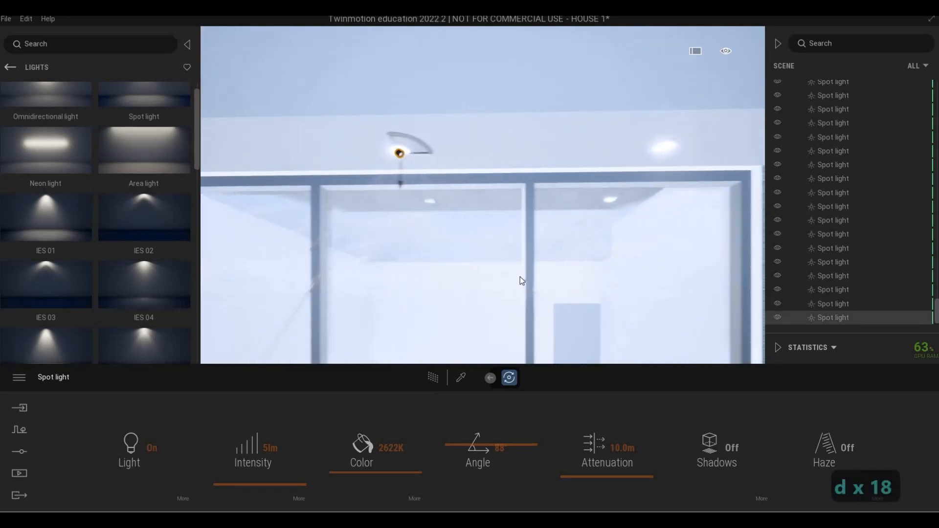
key(d)
key(d)
key(d)
key(d)
key(d)
key(d)
key(d)
key(d)
key(d)
key(d)
key(d)
key(d)
key(d)
key(d)
key(d)
key(d)
key(d)
key(d)
key(s)
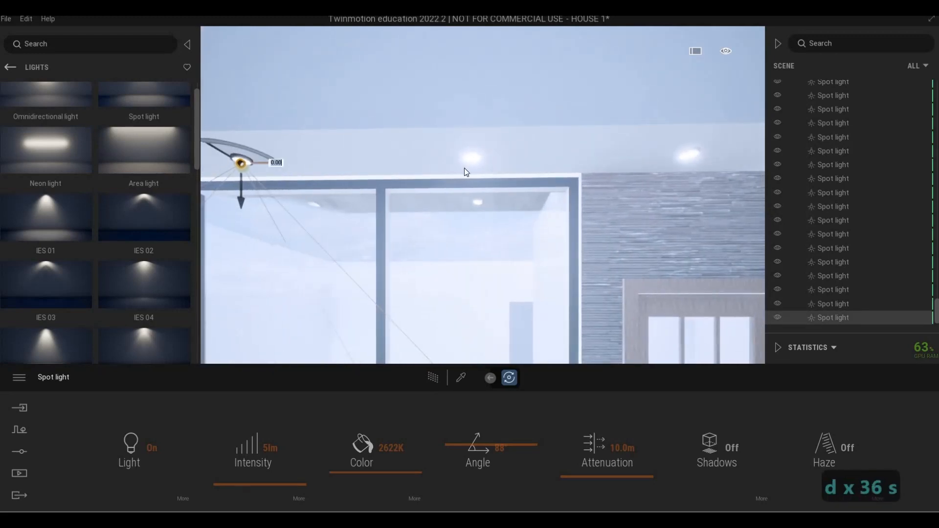
click(467, 165)
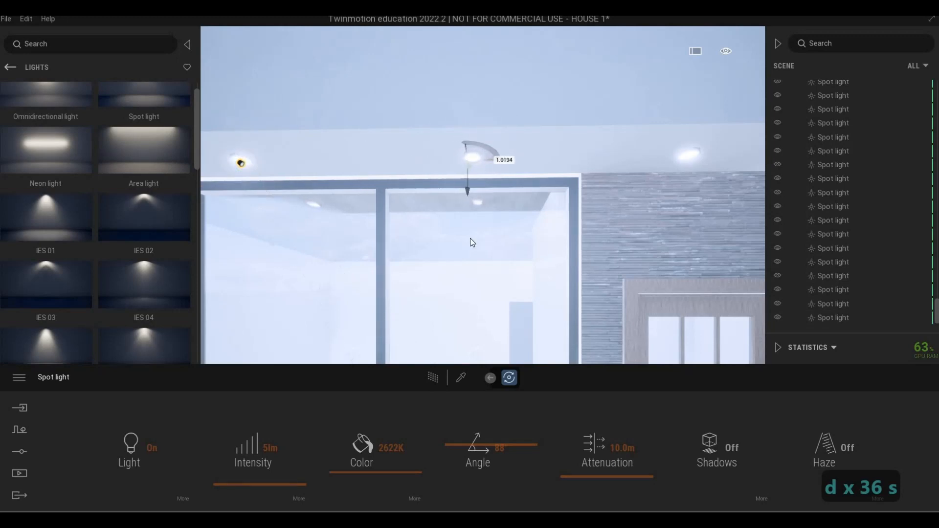
shift+drag(470, 238, 473, 240)
click(443, 318)
Add spot light instances at the two fixtures above the front door, the second about 0.50 m from the first
key(d)
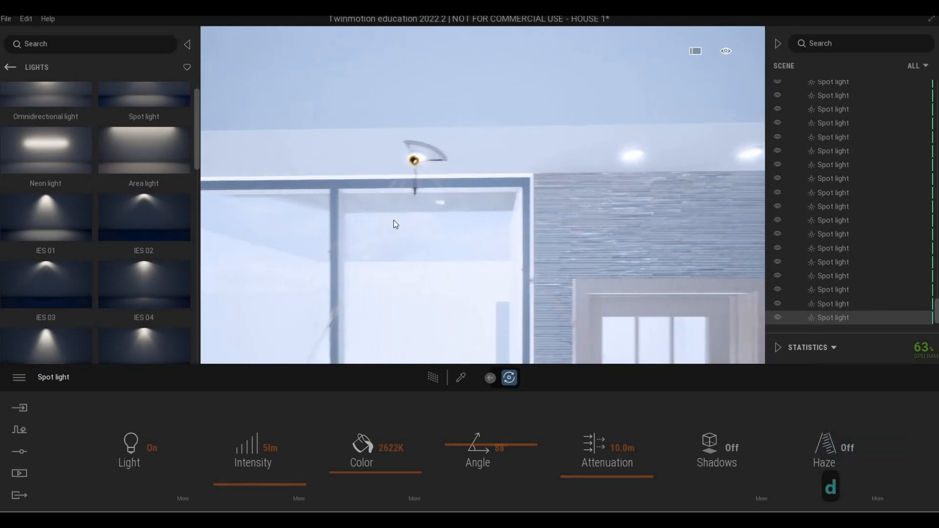
key(d)
key(d)
key(d)
key(d)
key(d)
key(d)
key(d)
key(d)
key(d)
key(d)
key(d)
key(d)
key(d)
key(d)
key(d)
key(d)
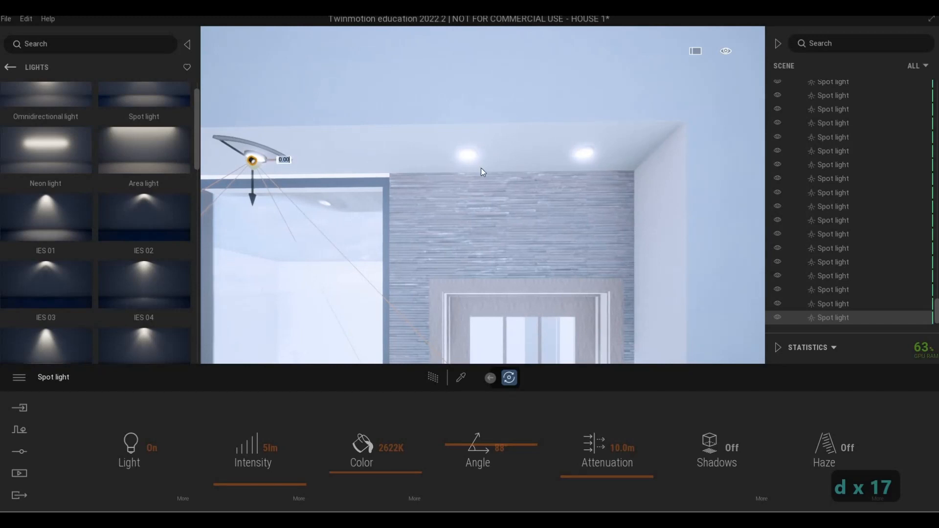
shift+drag(481, 168, 609, 162)
click(435, 316)
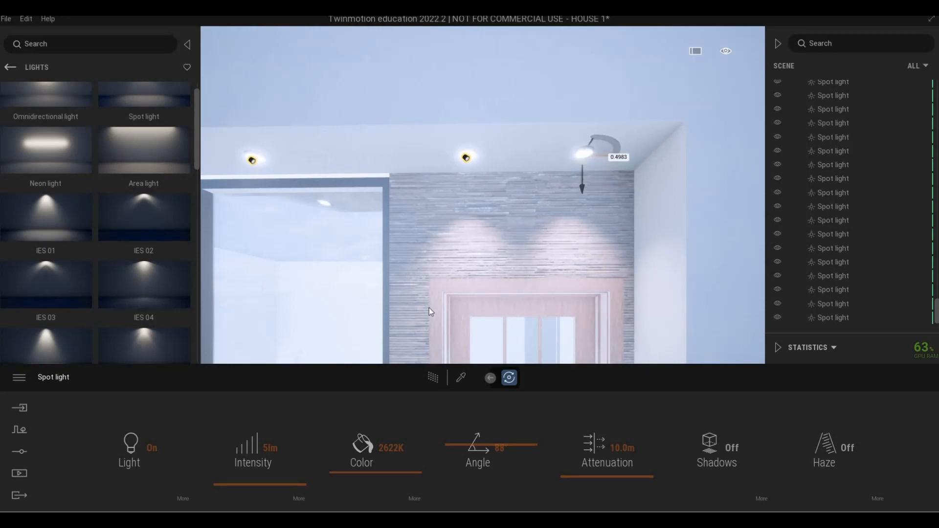
click(437, 319)
Examine the spot lights placed across the whole front facade from outside, ending on a frontal view of the house
key(s)
key(s)
key(s)
key(s)
key(s)
key(s)
key(s)
key(s)
key(s)
key(s)
key(s)
key(s)
key(s)
key(s)
key(s)
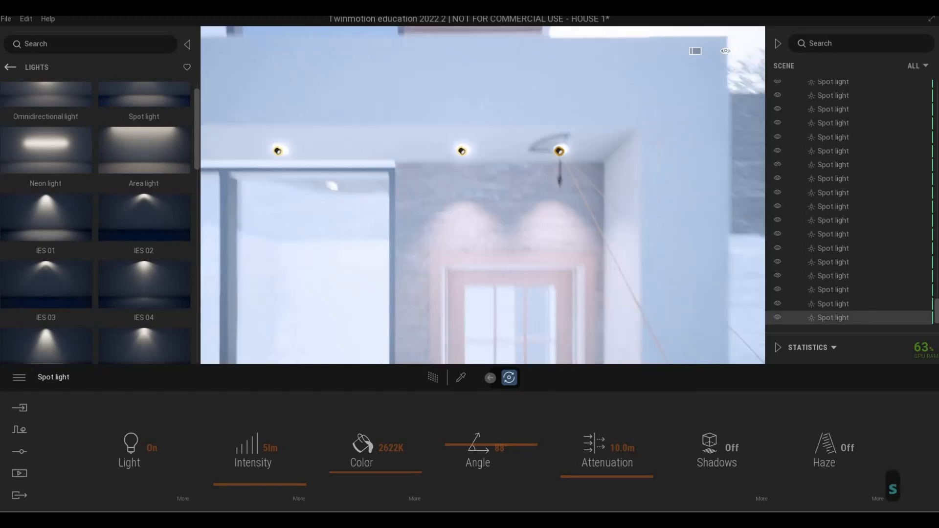
key(s)
key(s)
key(s)
key(s)
key(s)
key(s)
key(s)
key(s)
key(s)
key(s)
key(q)
key(e)
key(q)
key(e)
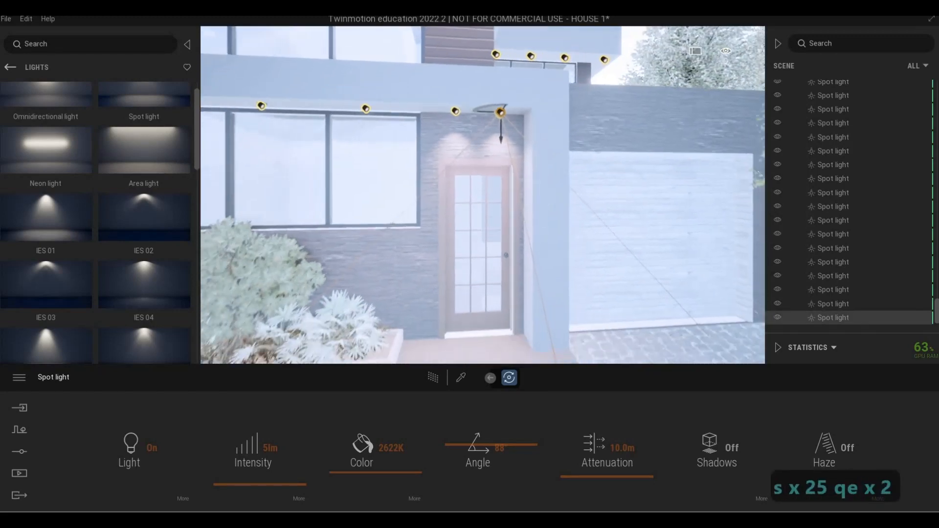
key(q)
key(e)
key(4)
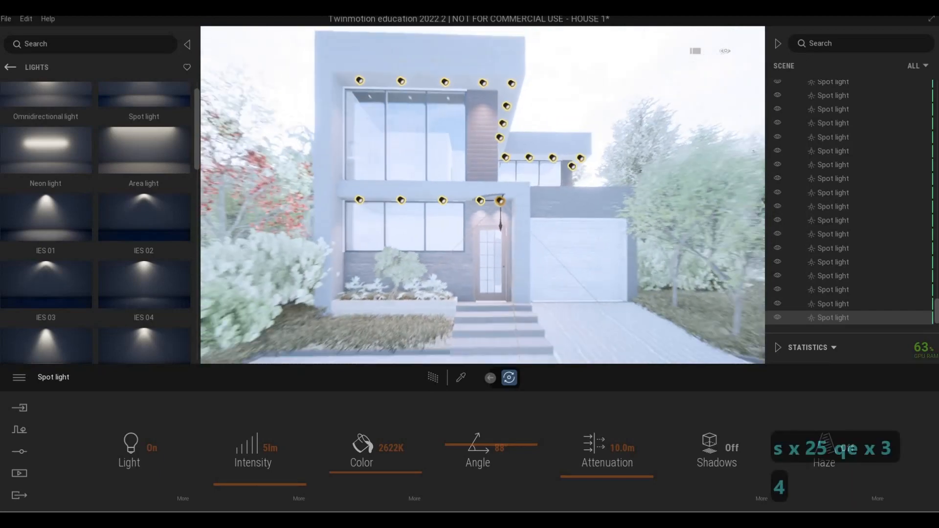
key(q)
key(s)
key(d)
key(w)
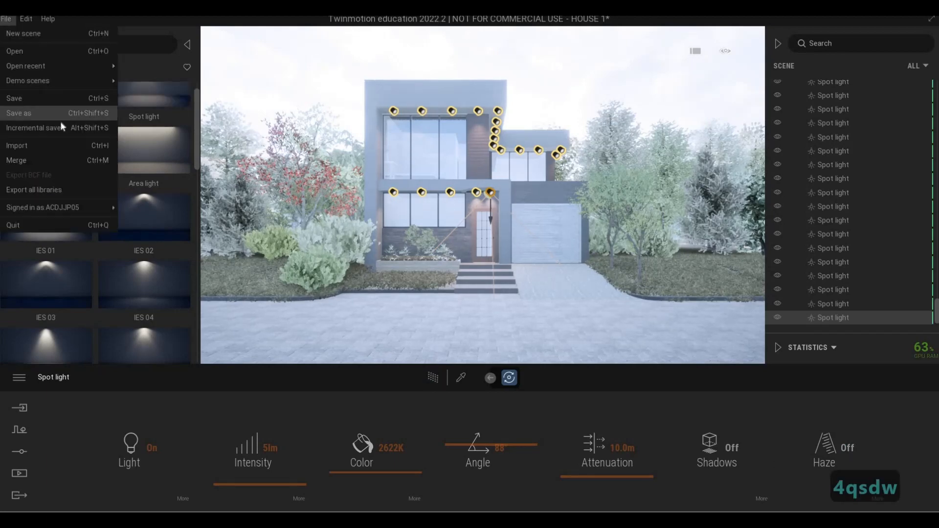
Save the scene and turn on the path tracer preview
click(24, 100)
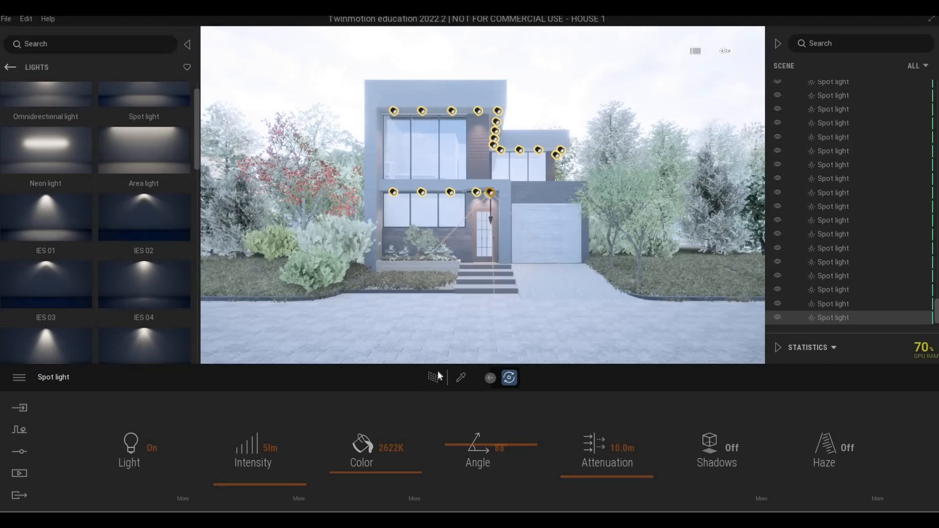
click(438, 377)
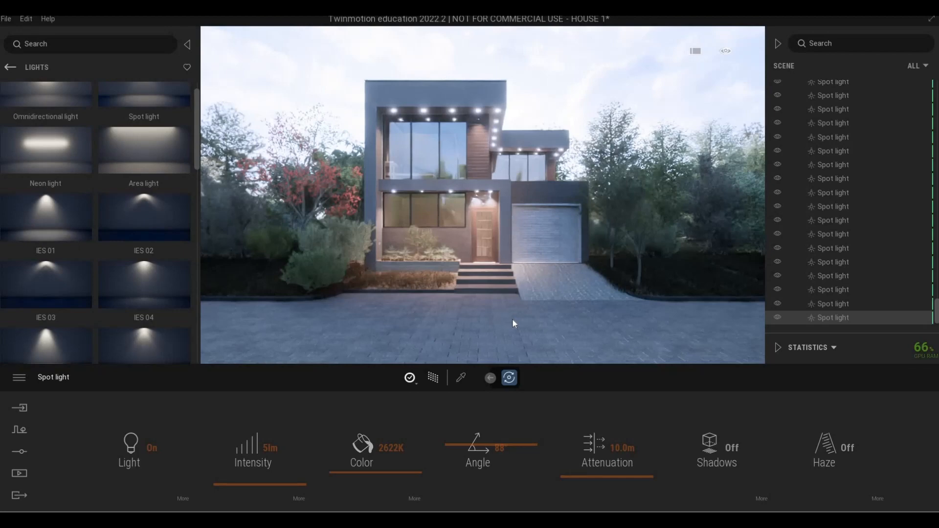
Set the exposure in the scene's lighting settings to 3.36
click(22, 434)
click(19, 452)
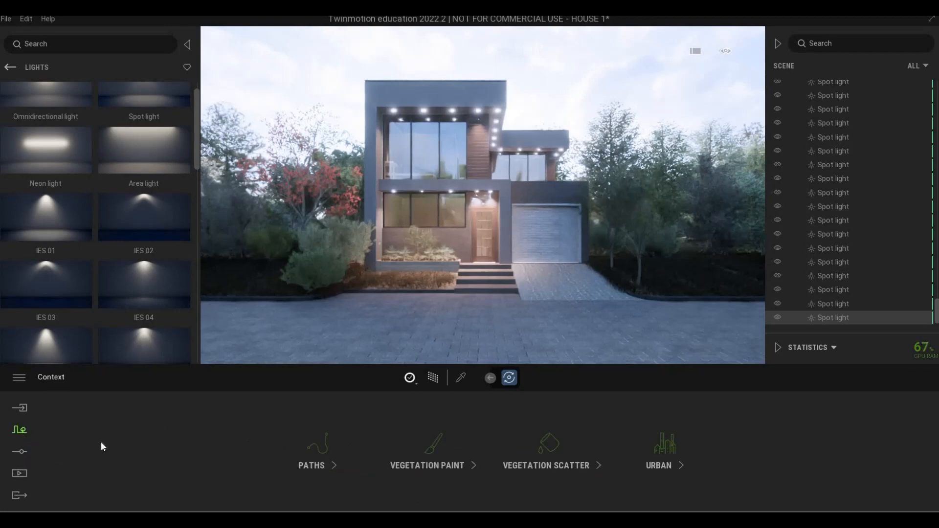
click(267, 452)
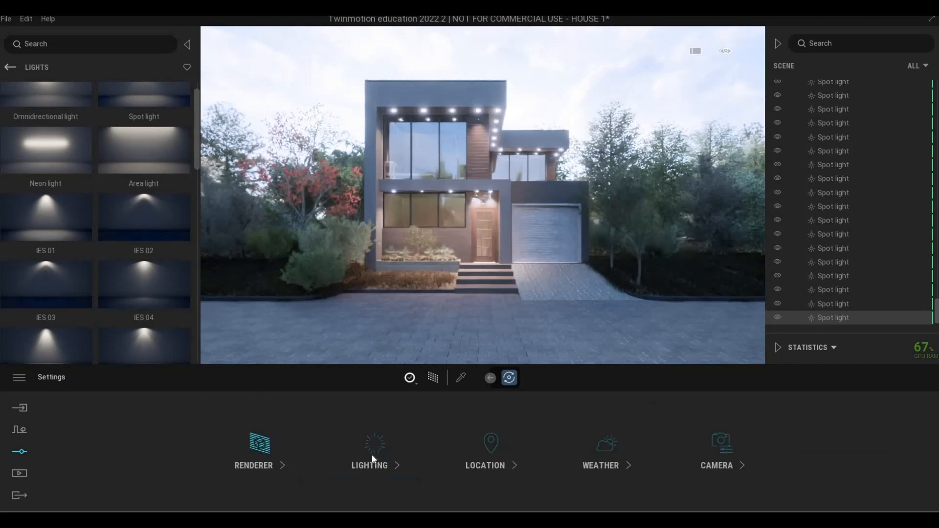
click(371, 459)
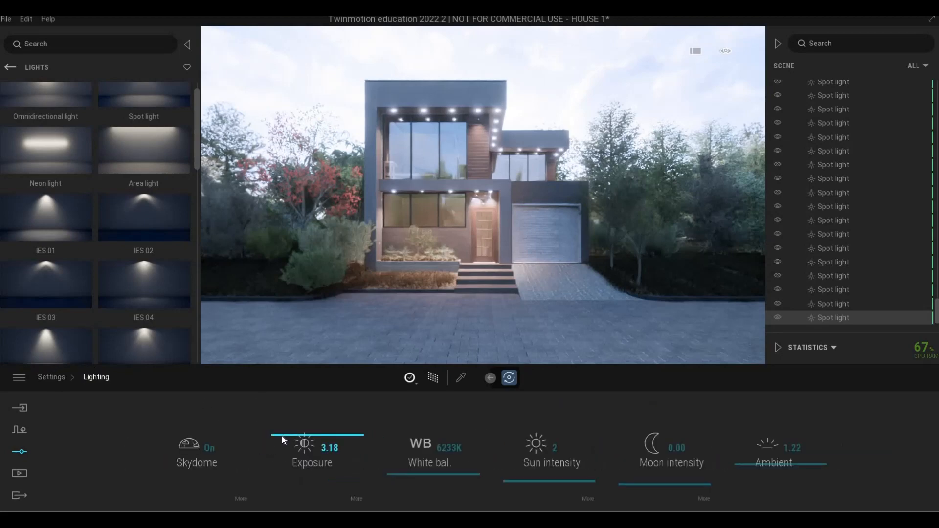
click(282, 436)
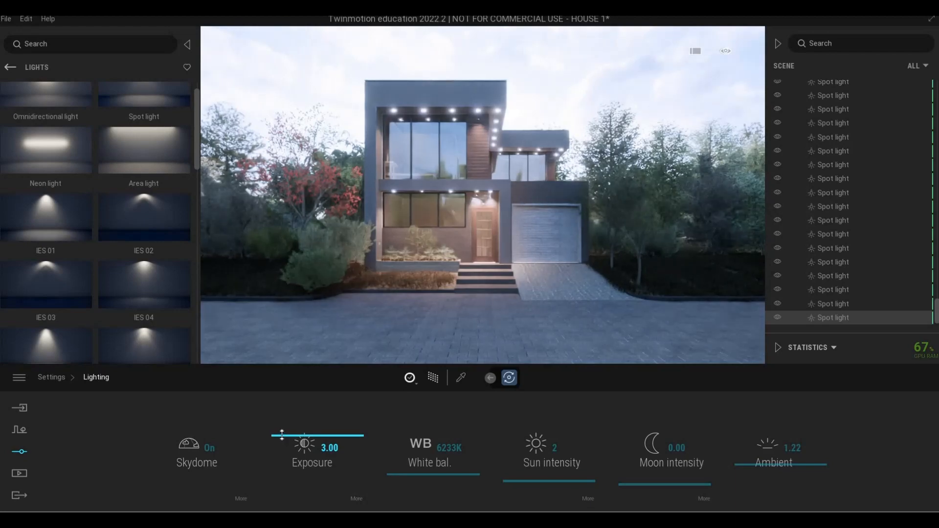
click(282, 435)
click(282, 434)
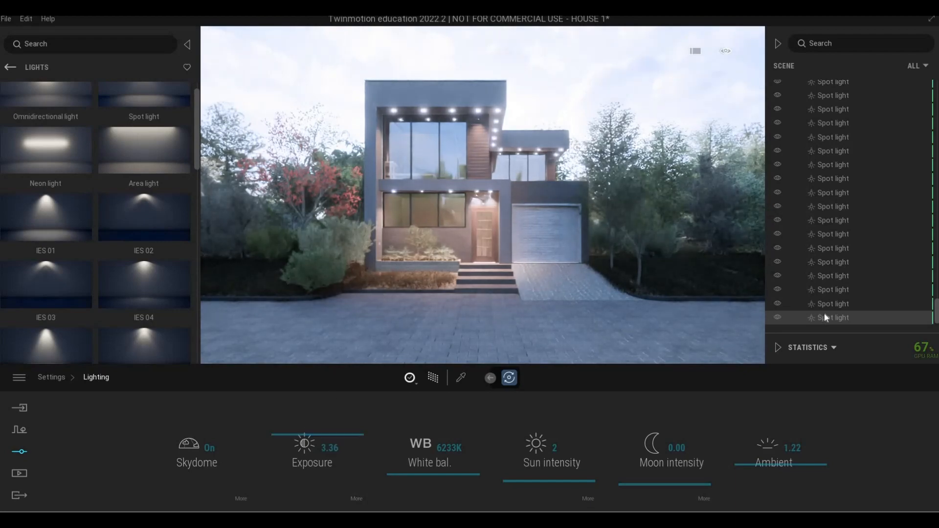
Select the spot light instance at the fixture above the front door nearer the window and set its intensity to 3 lm
click(833, 304)
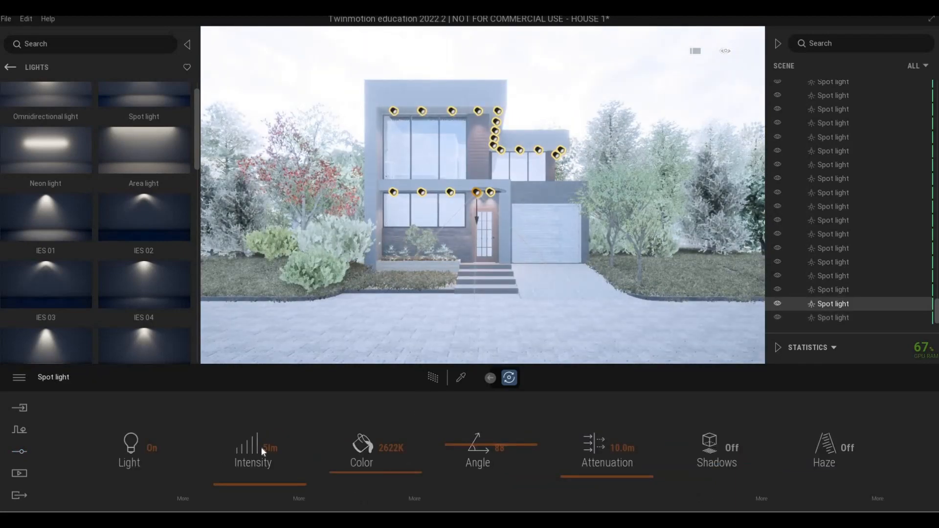
click(315, 444)
text(3)
key(Return)
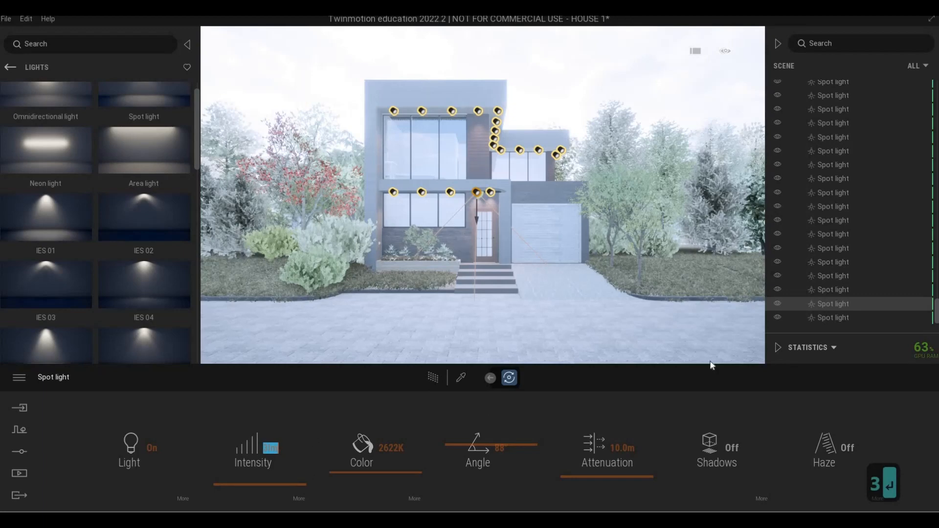
Select the adjacent spot light above the ground-floor window to check its intensity, and turn the path tracer preview back on
click(831, 277)
key(Down)
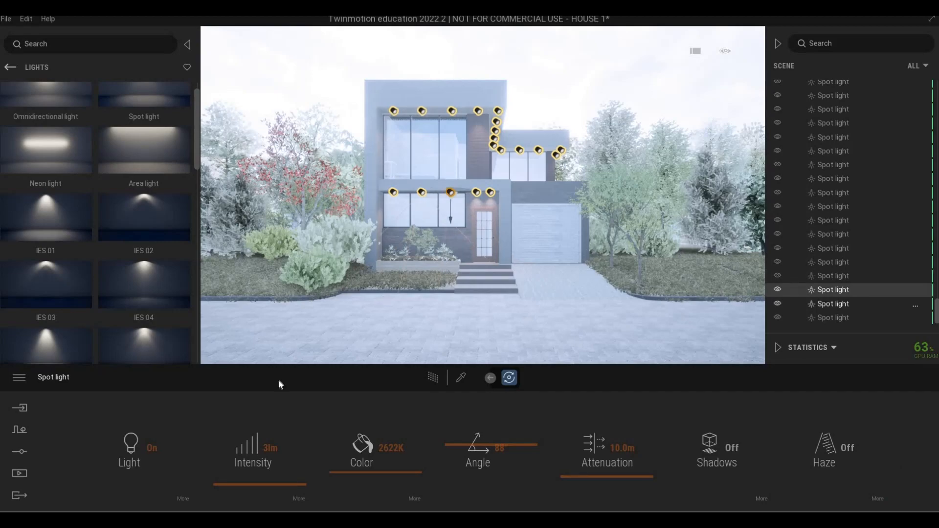
click(430, 377)
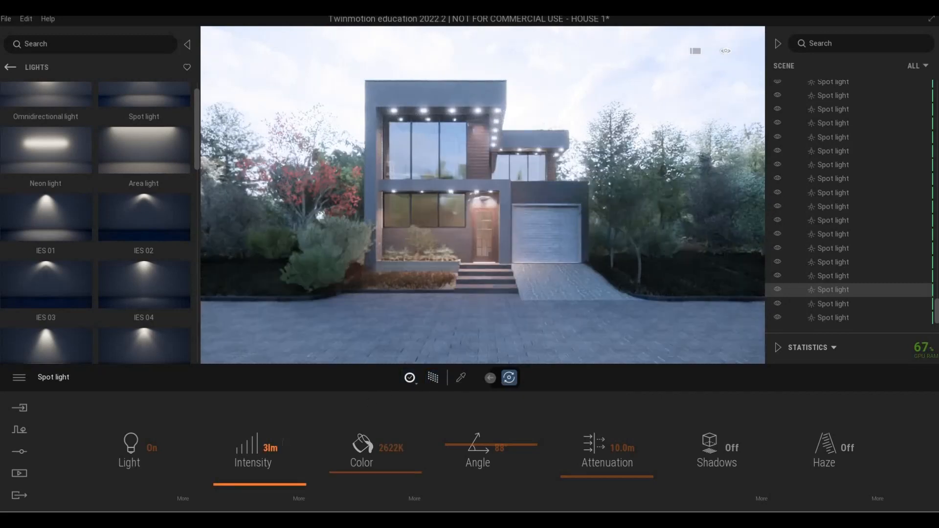
Set the intensity of the selected spot light above the ground-floor window to 2 lm
click(225, 439)
text(2)
key(Return)
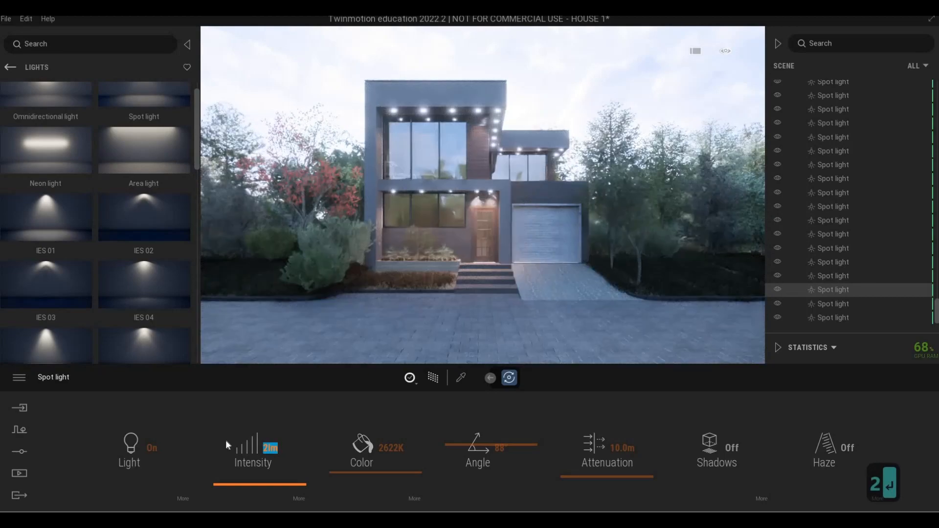
Set the exposure in the scene's lighting settings to 4 and check the result in the path tracer preview
click(19, 452)
click(365, 445)
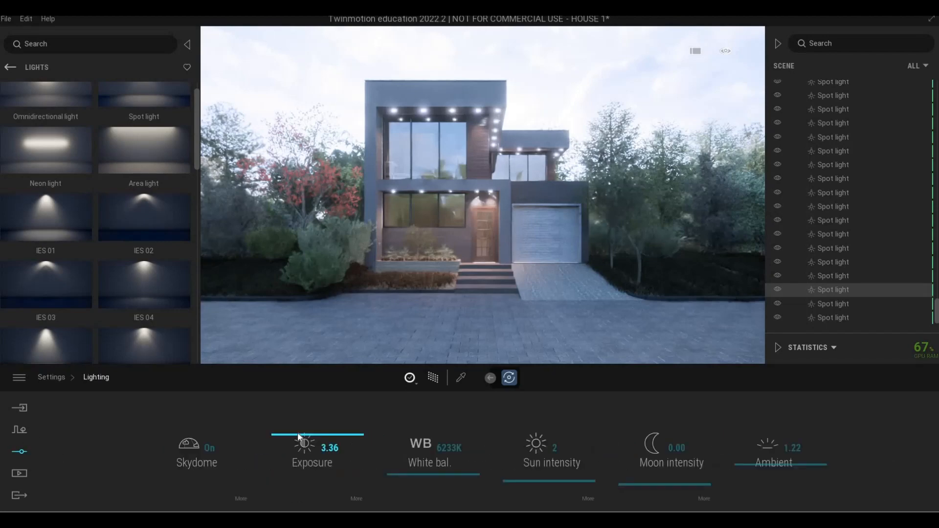
click(298, 433)
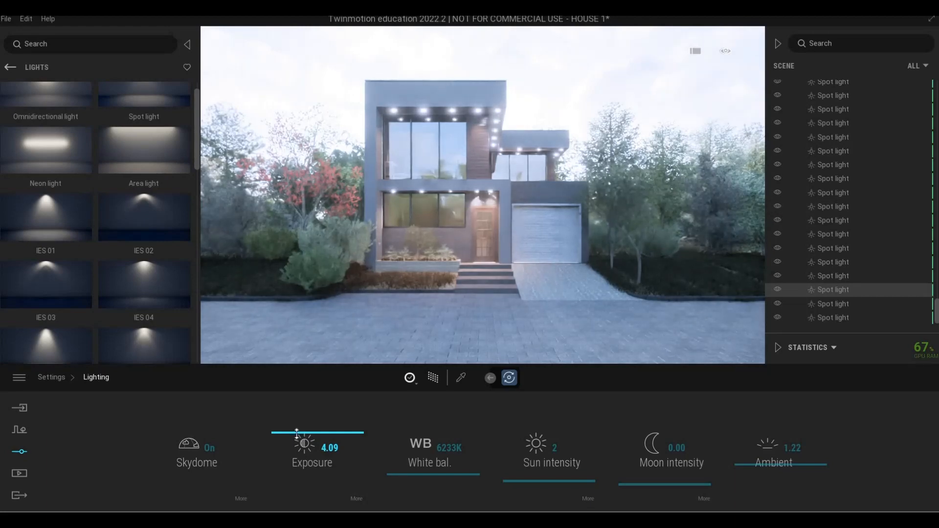
click(297, 435)
text(4)
key(Return)
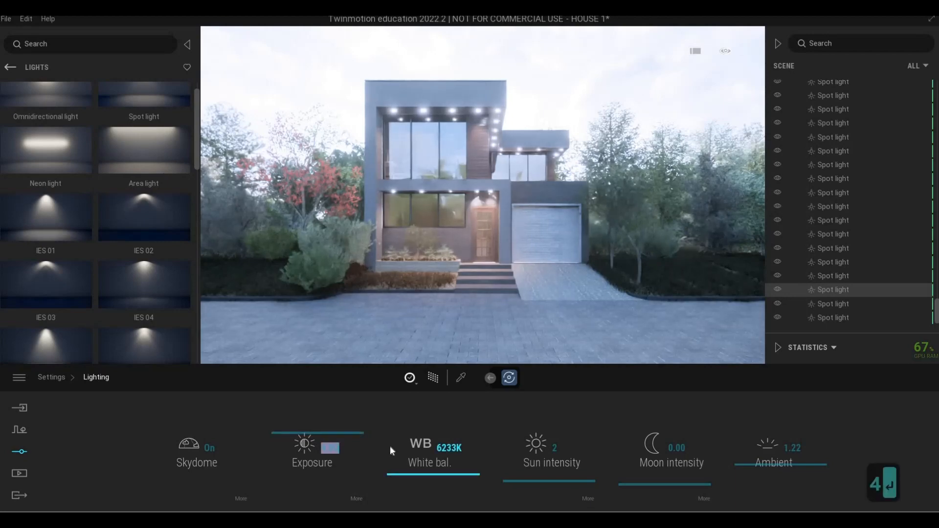
click(372, 418)
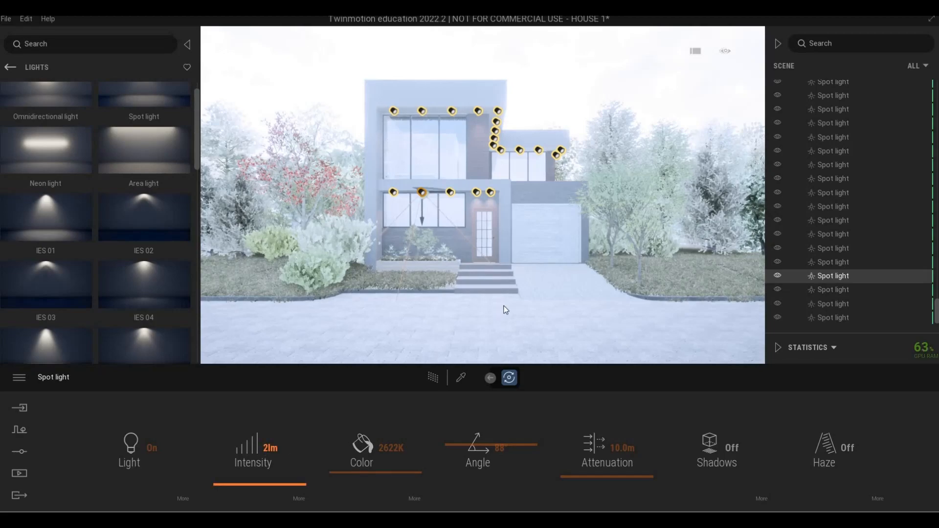
click(433, 377)
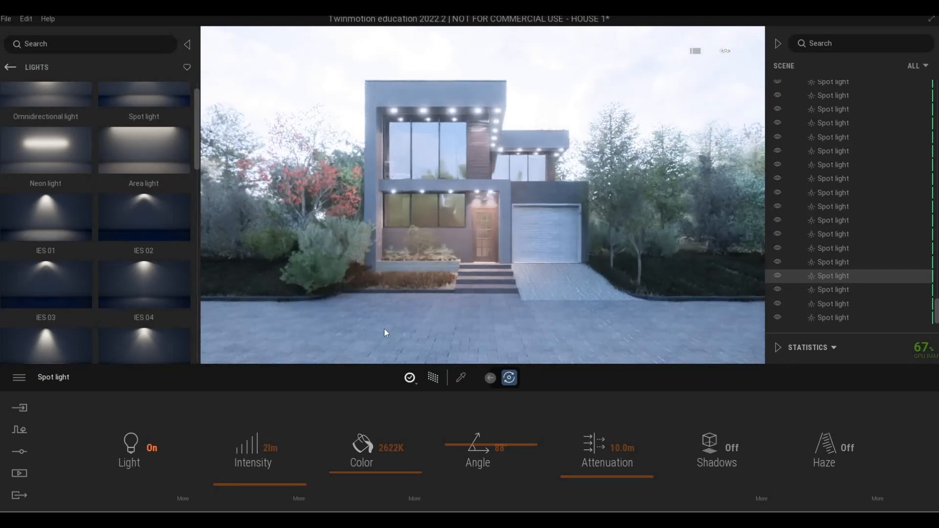
Open the still image section of the media settings and turn off the path tracer preview
click(20, 472)
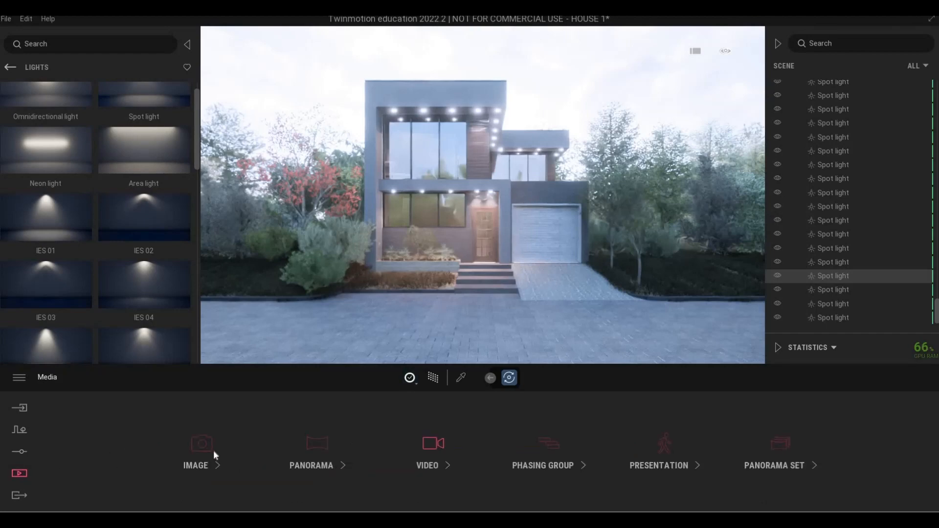
click(201, 449)
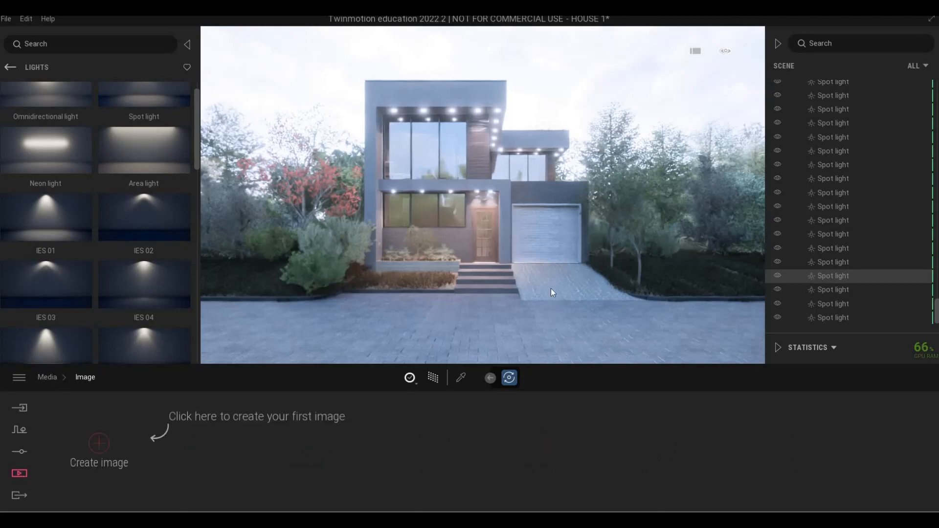
key(d)
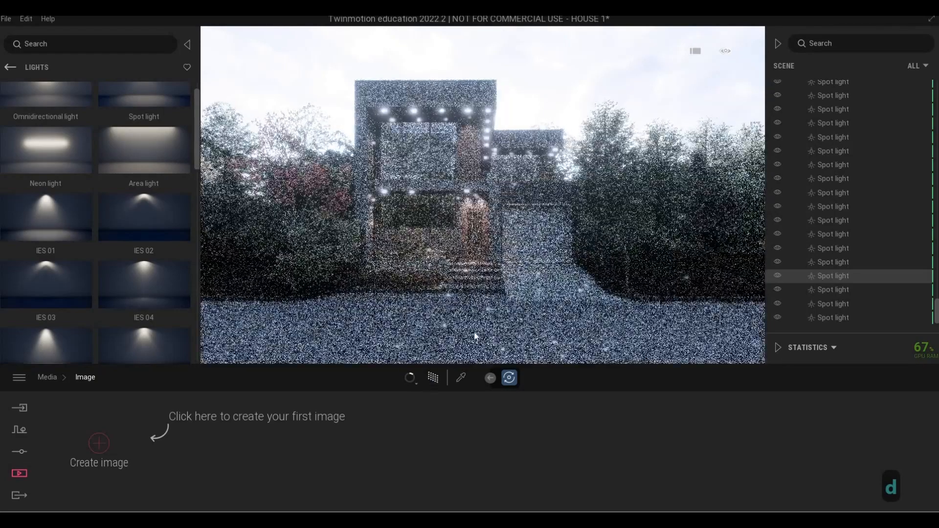
click(434, 377)
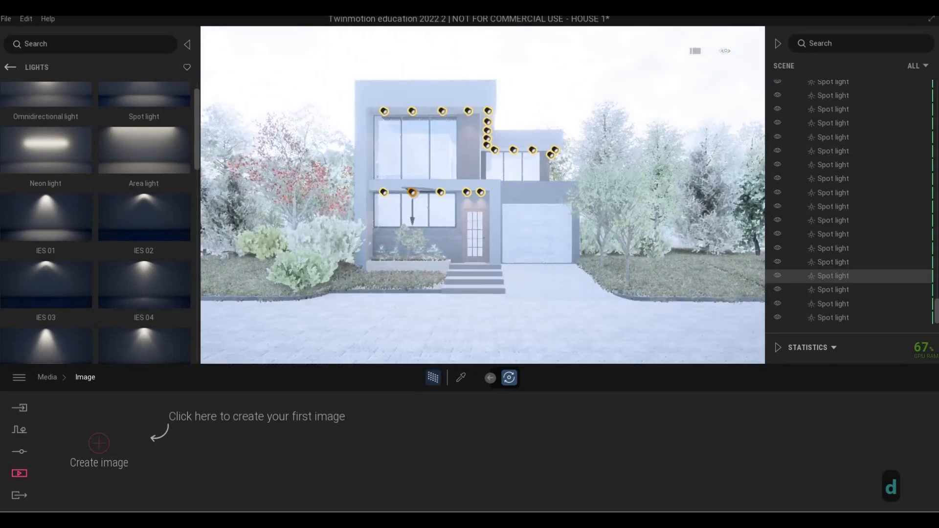
Create the first image from a closer front view showing the facade, entrance steps and garage
key(a)
key(d)
key(a)
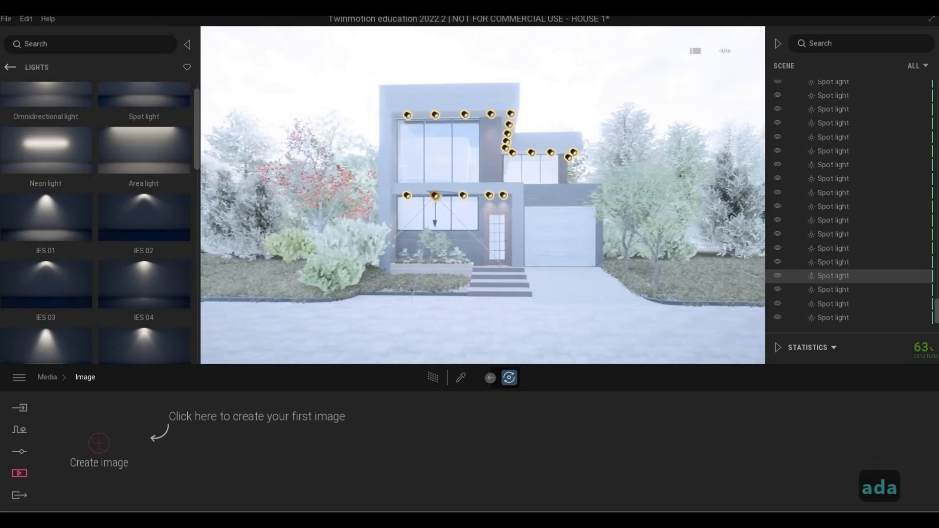
key(a)
key(d)
key(e)
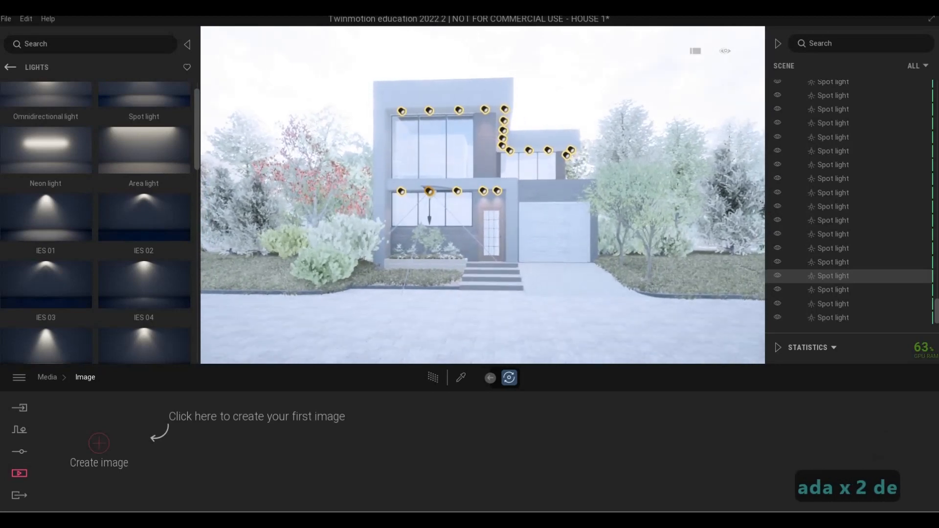
key(w)
key(w)
key(w)
key(w)
key(w)
key(w)
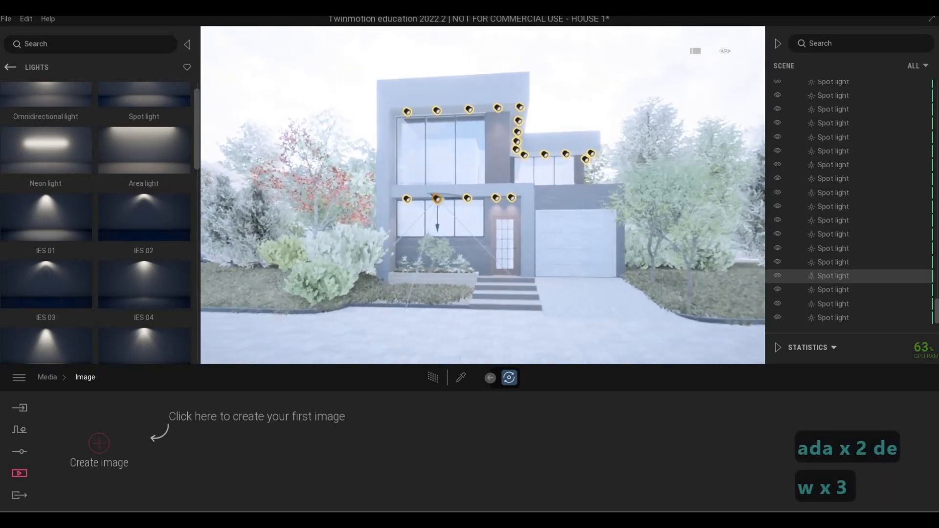
key(e)
key(s)
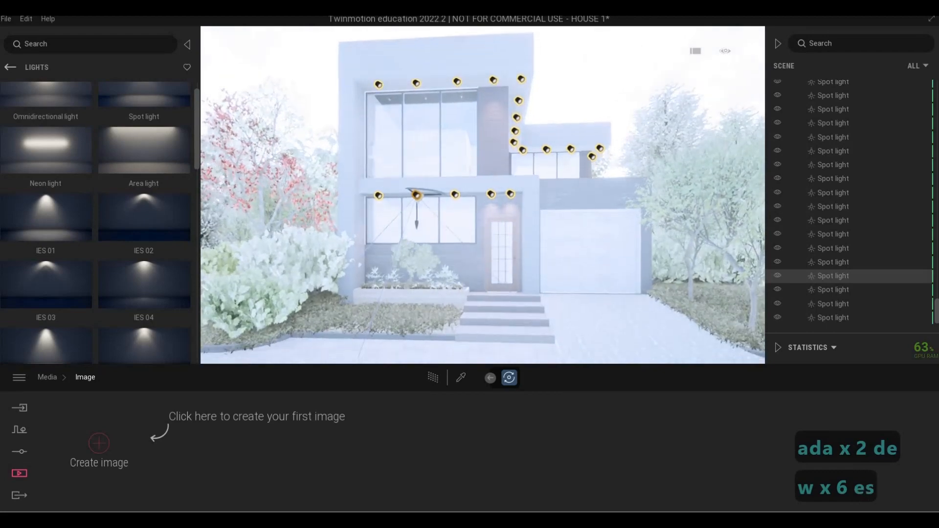
key(a)
key(s)
key(s)
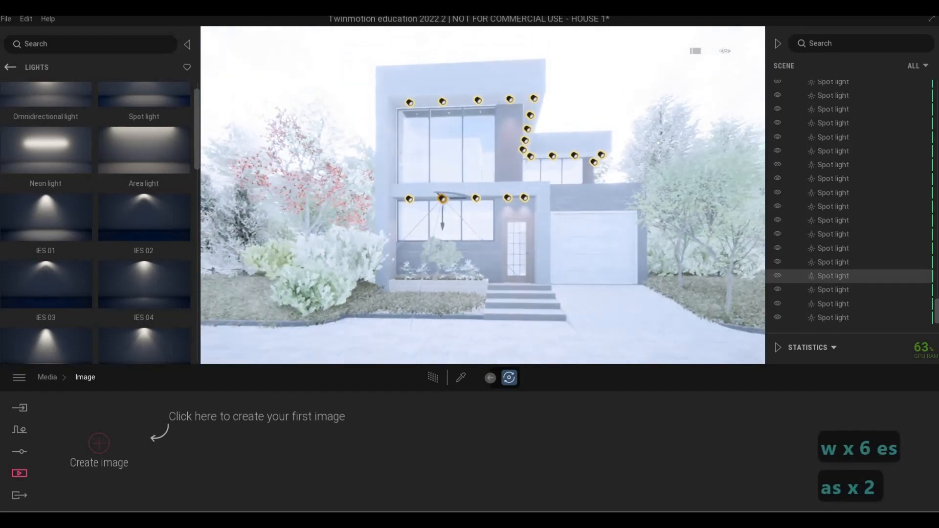
key(a)
key(e)
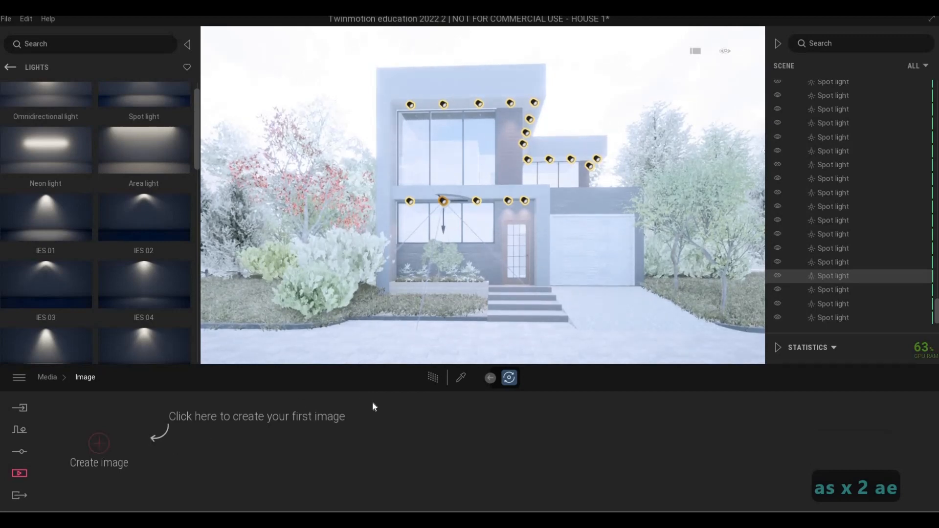
click(100, 444)
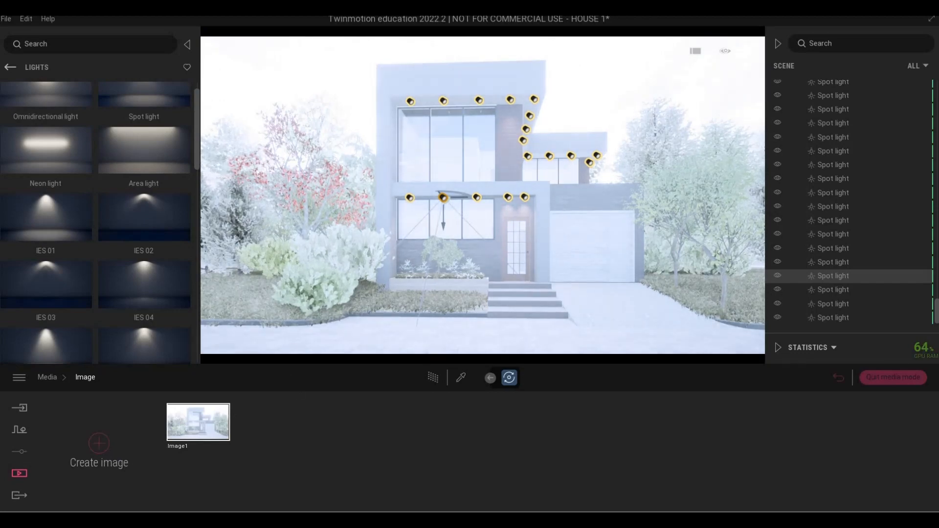
Create a second image from an angled view on the window side, with the red-leaved tree and shrubs in the foreground
key(z)
key(a)
key(s)
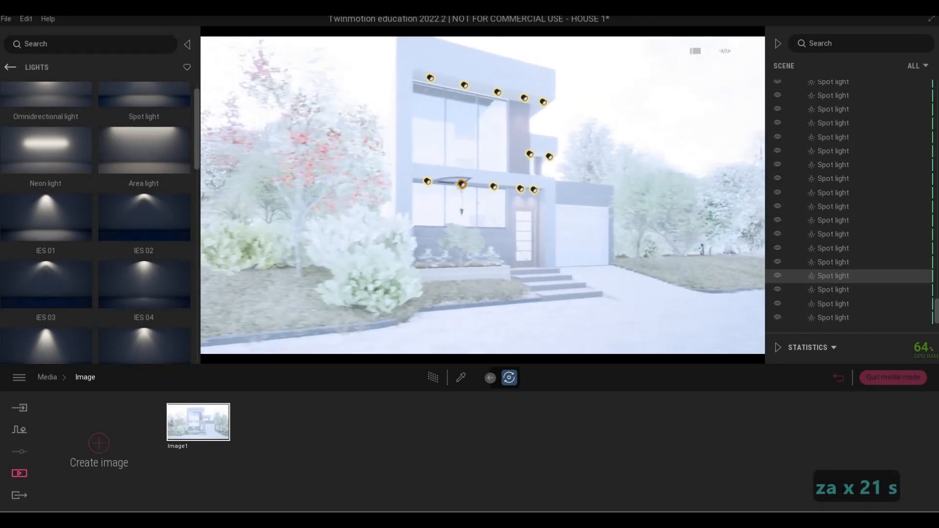
key(s)
key(e)
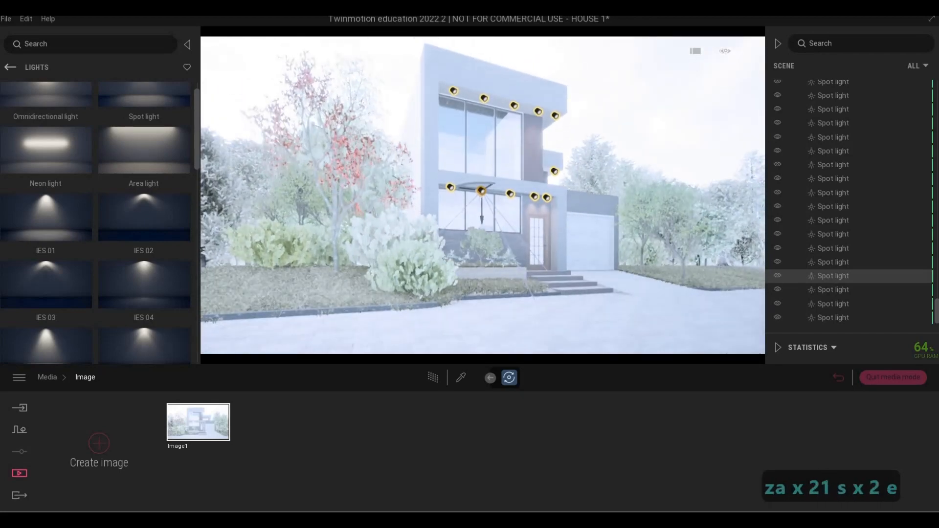
key(d)
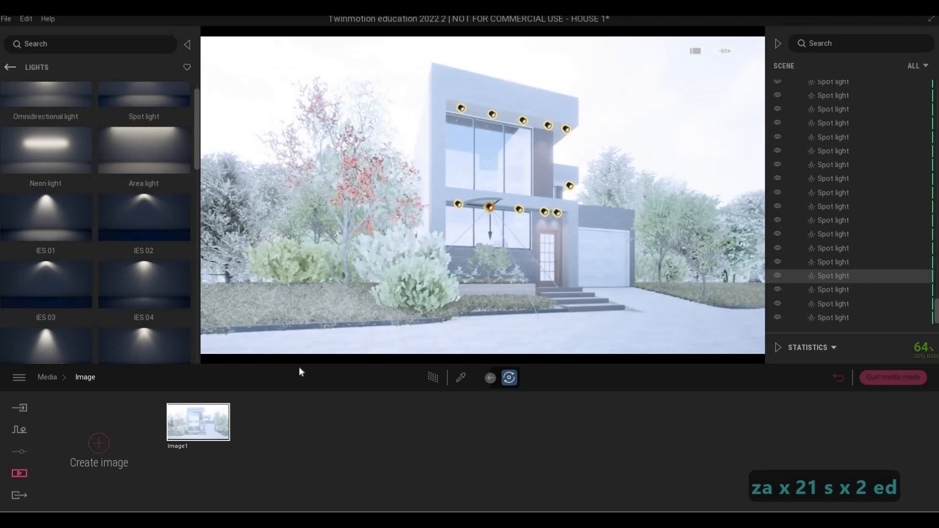
click(95, 442)
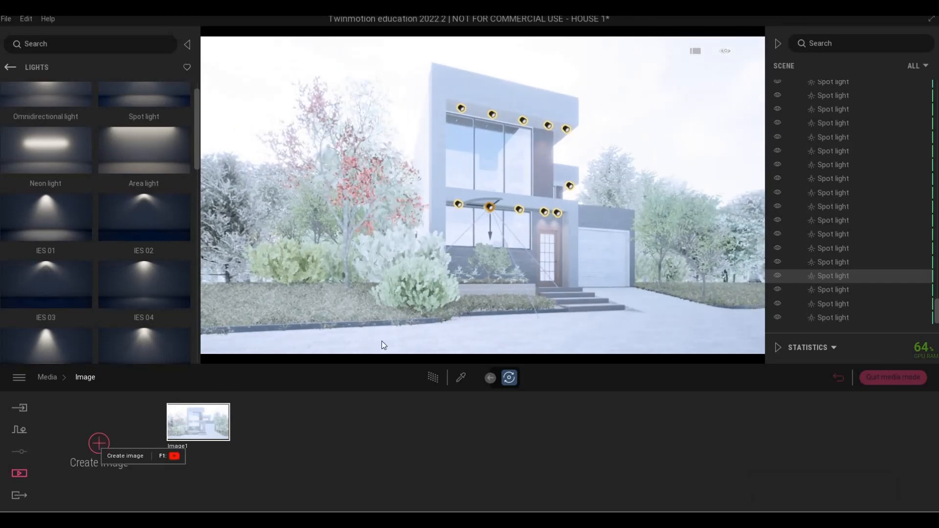
Create a third image from an angled view on the garage side, showing both upper overhangs and the driveway
key(d)
key(d)
key(d)
key(d)
key(d)
key(d)
key(d)
key(d)
key(d)
key(d)
key(d)
key(d)
key(d)
key(d)
key(d)
key(d)
key(d)
key(d)
key(d)
key(d)
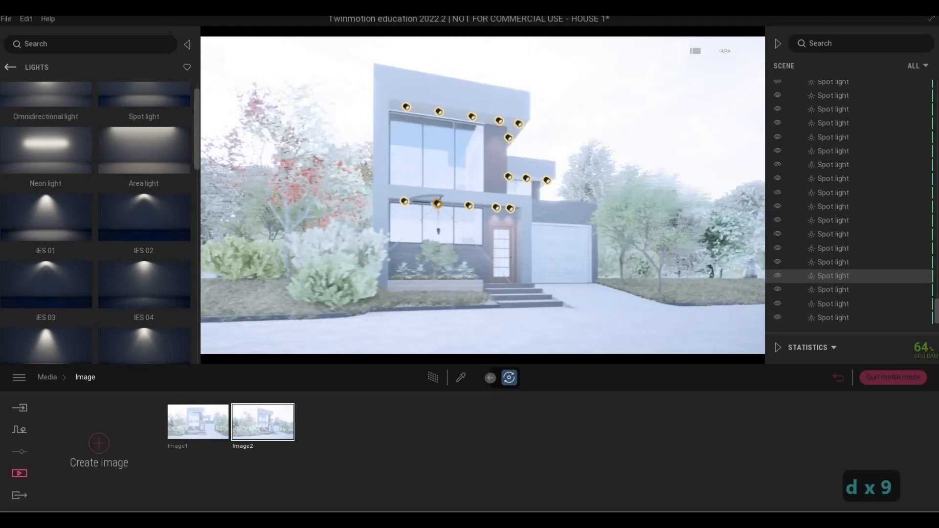
key(d)
key(d)
key(d)
key(d)
key(d)
key(d)
key(d)
key(d)
key(d)
key(d)
key(d)
key(d)
key(d)
key(d)
key(d)
key(d)
key(d)
key(d)
key(d)
key(d)
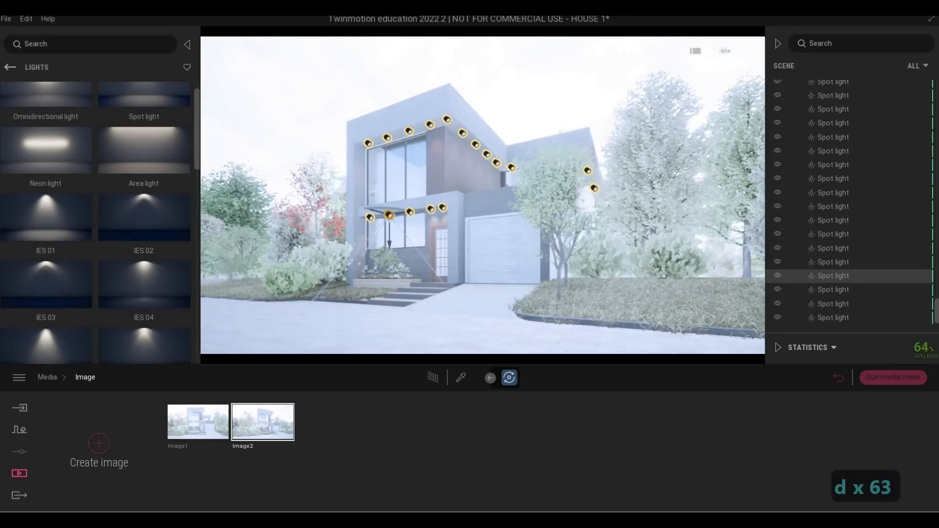
key(a)
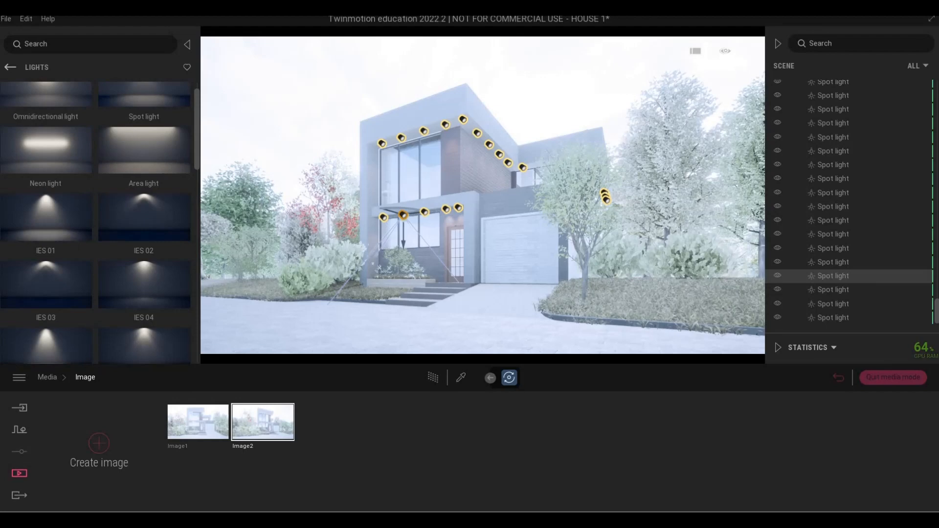
right_drag(433, 331, 436, 332)
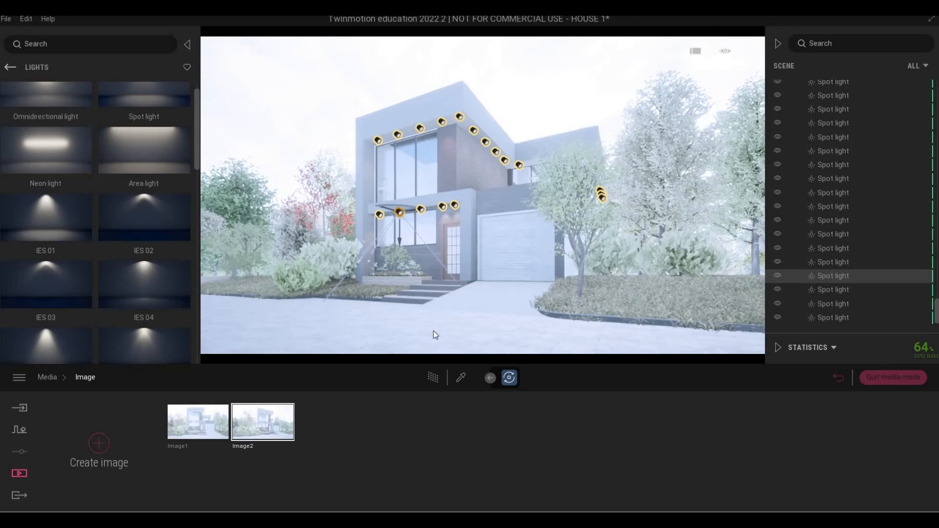
click(94, 446)
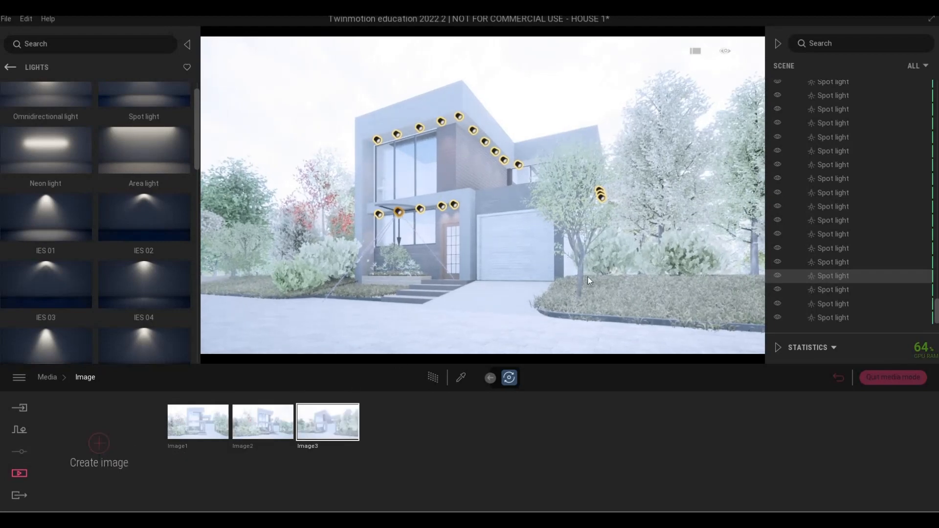
Lower the age of the two overlapping Curry Leaf Trees beside the garage, the second one to 0%, and deselect them
key(Escape)
key(Escape)
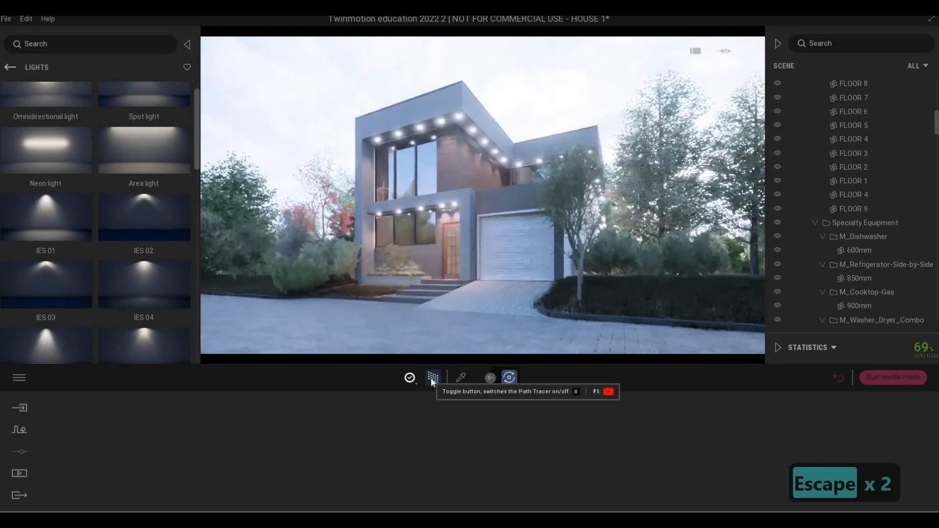
click(578, 262)
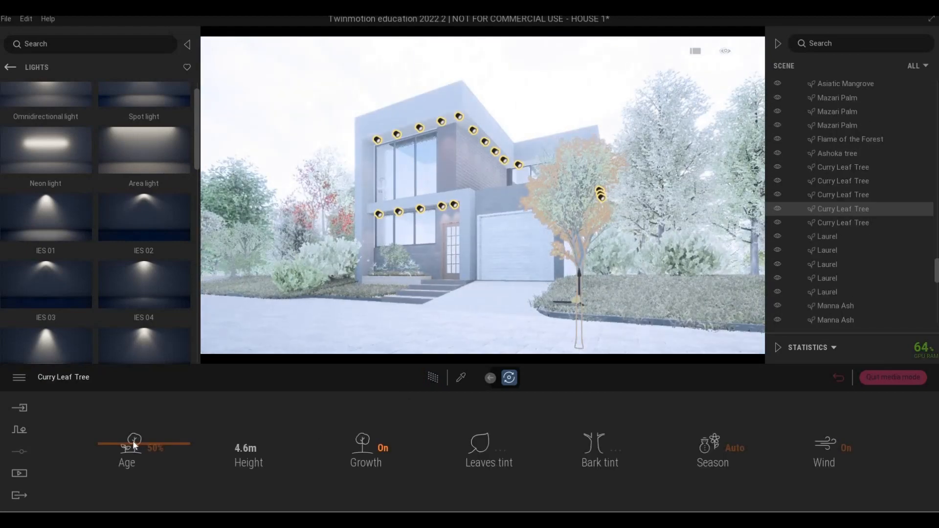
drag(133, 455, 130, 484)
click(576, 159)
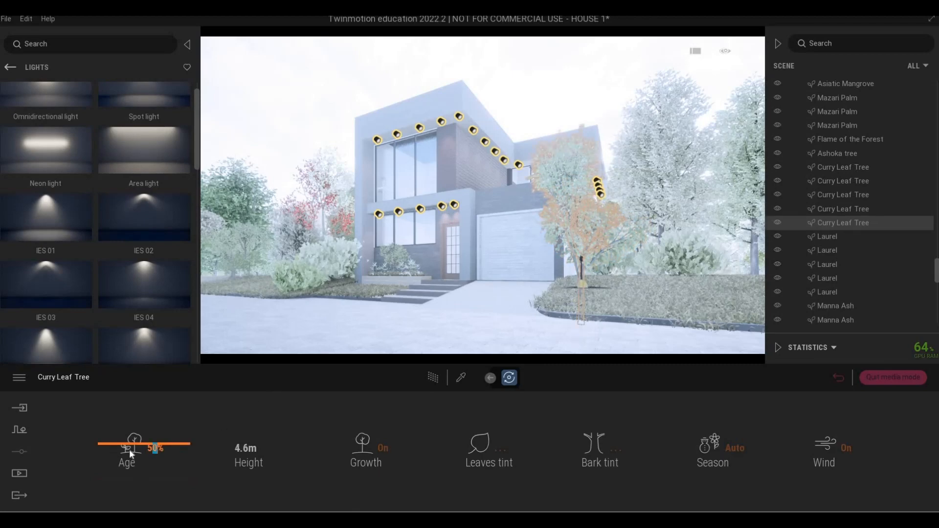
drag(130, 449, 132, 488)
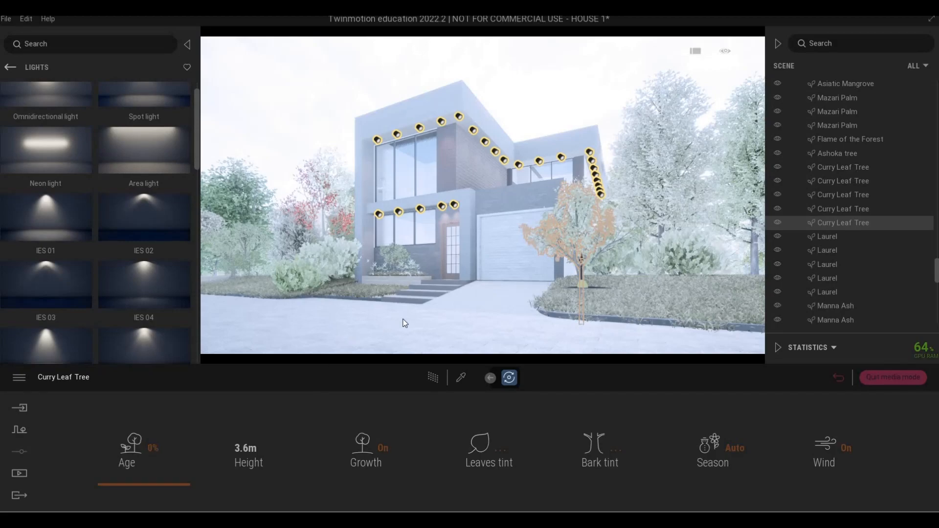
key(Escape)
key(Escape)
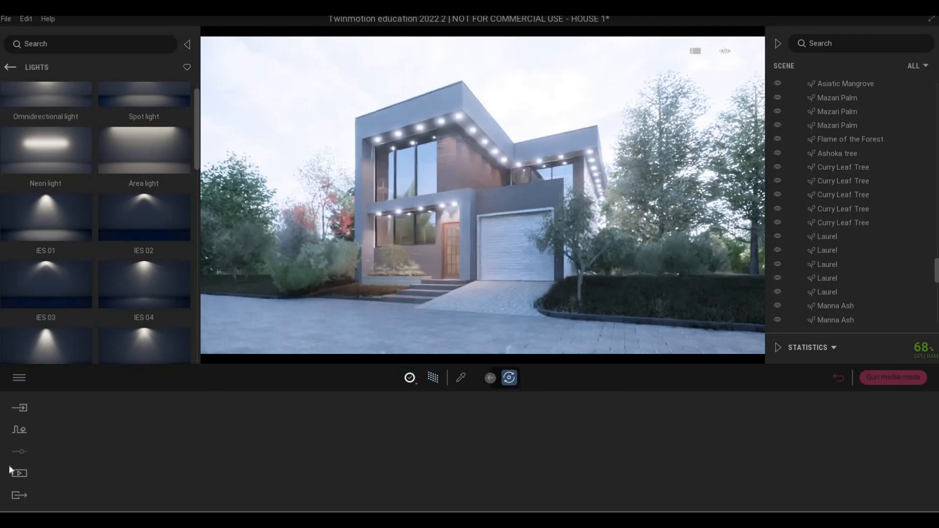
Open the saved images, select Image1, turn on the Path Tracer for it and set its quality to High
click(20, 474)
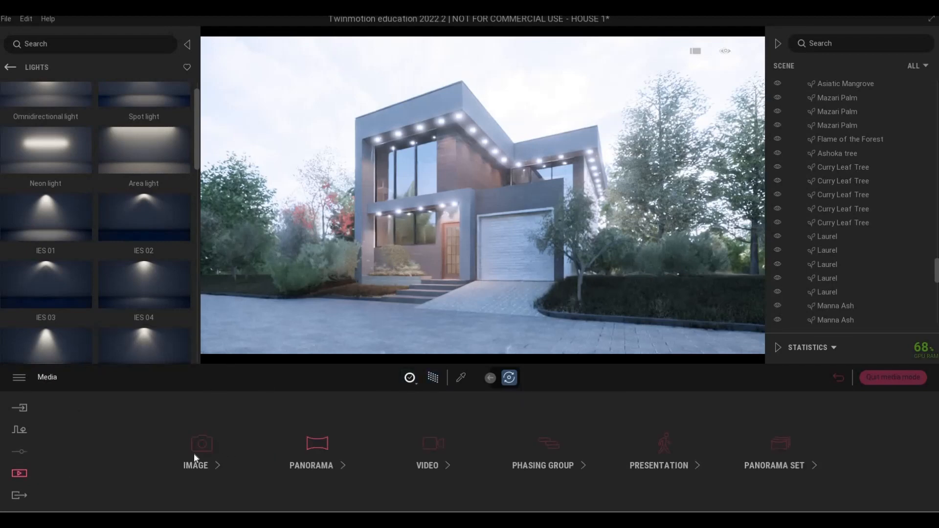
click(217, 447)
click(198, 429)
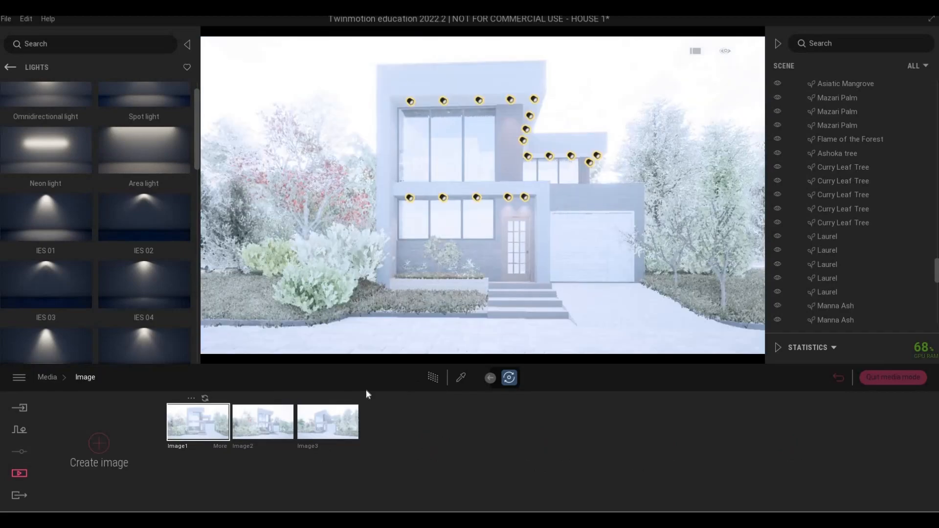
click(434, 378)
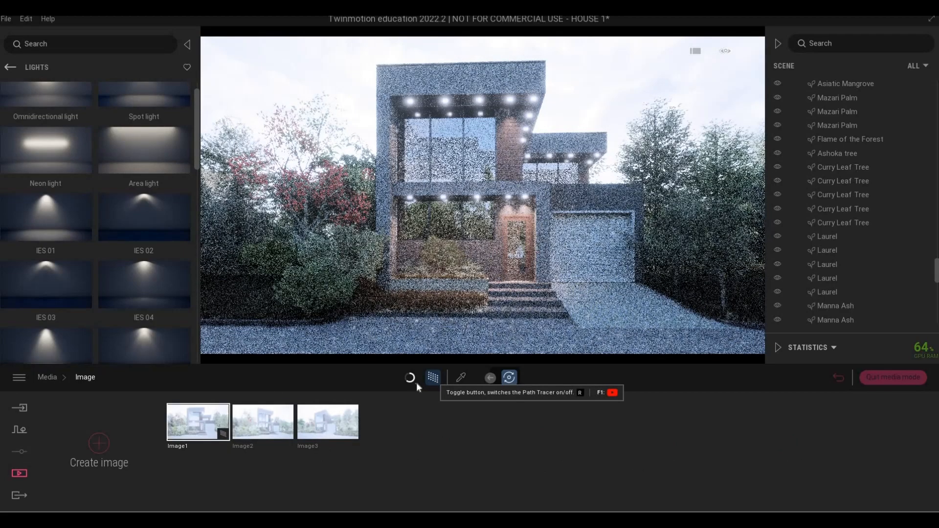
click(411, 377)
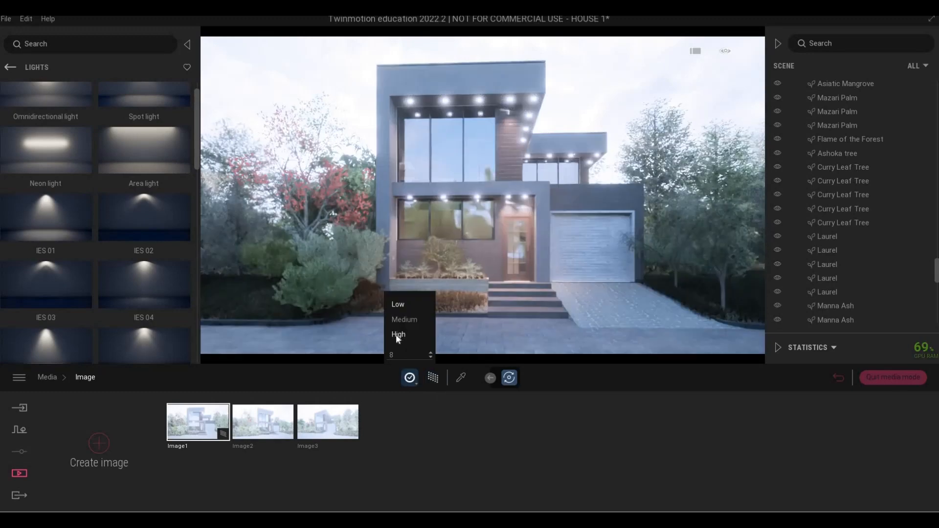
click(397, 335)
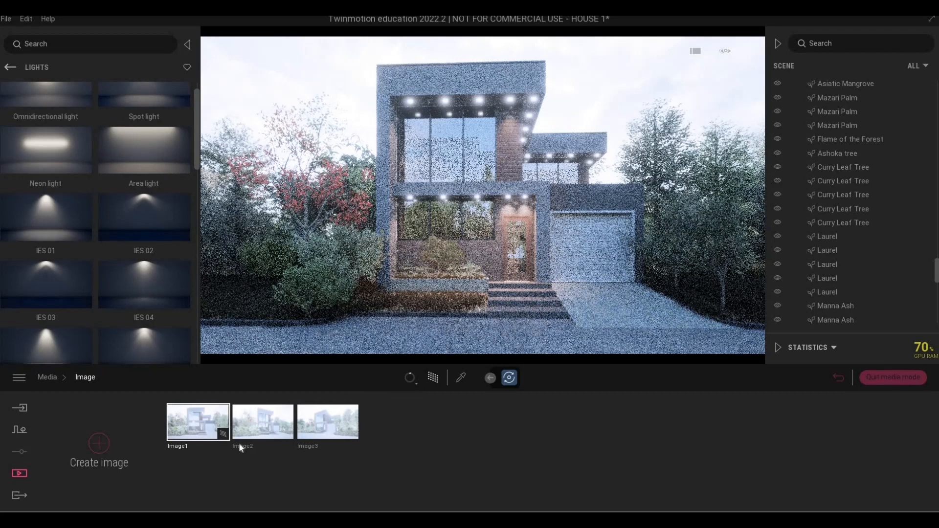
Enable path tracing for Image2 and set its Path Tracer quality to High
click(283, 421)
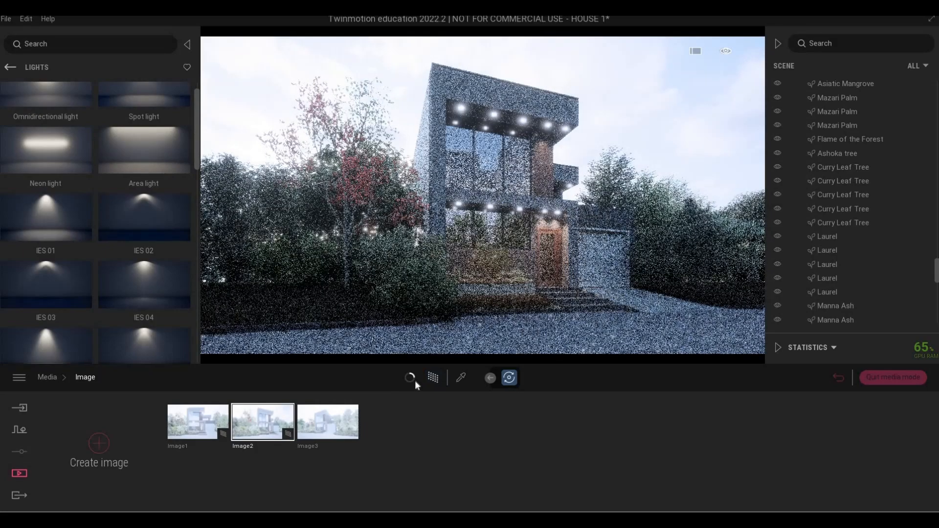
click(413, 379)
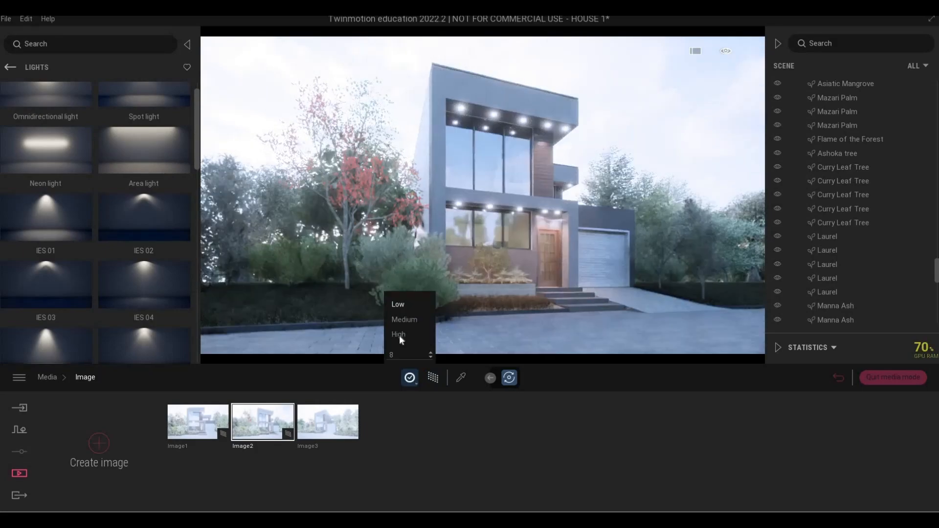
click(392, 339)
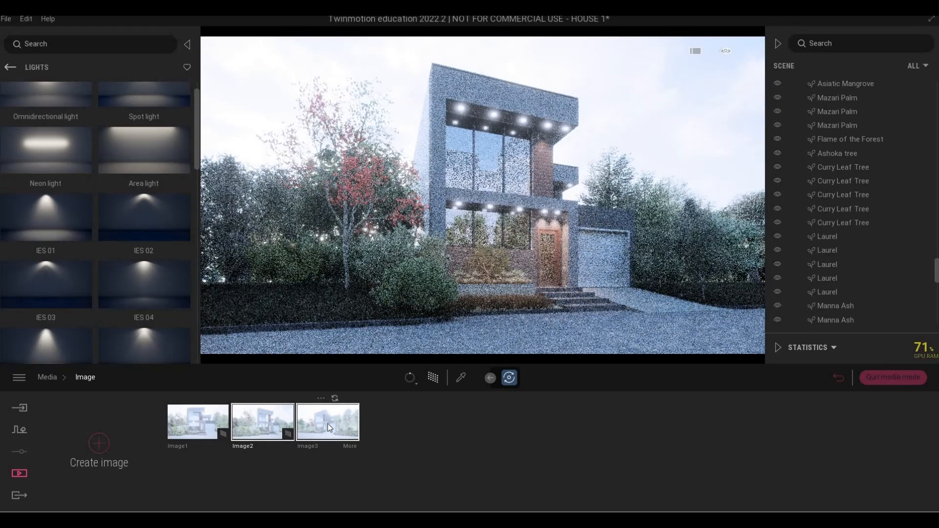
Enable path tracing for Image3 and set its Path Tracer quality to High
click(330, 424)
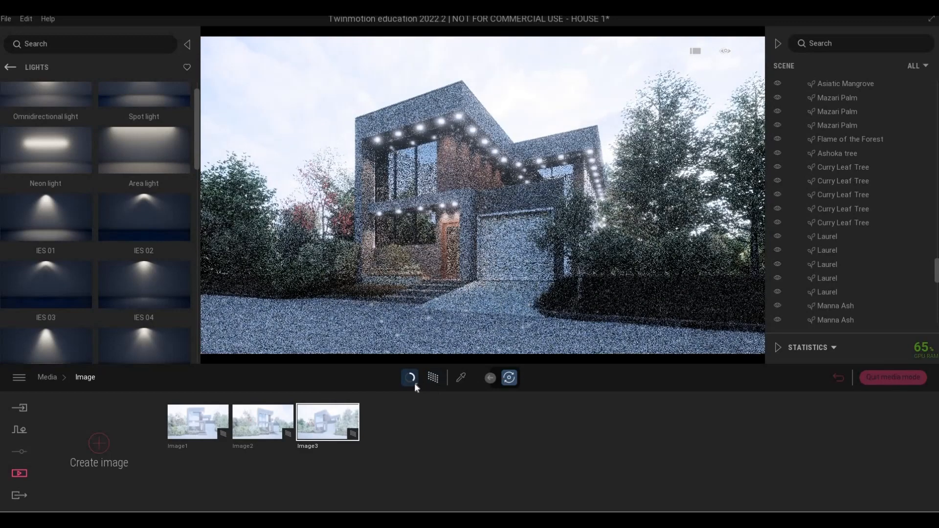
click(415, 383)
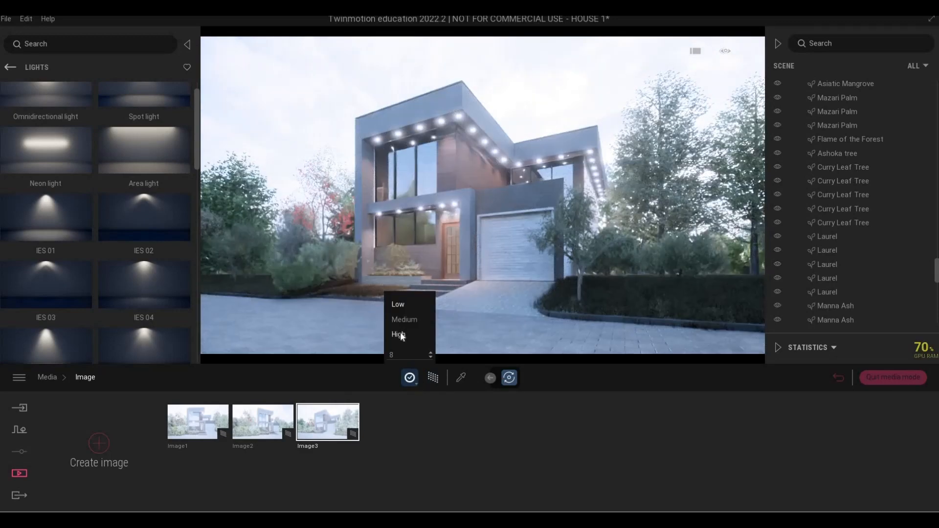
click(402, 333)
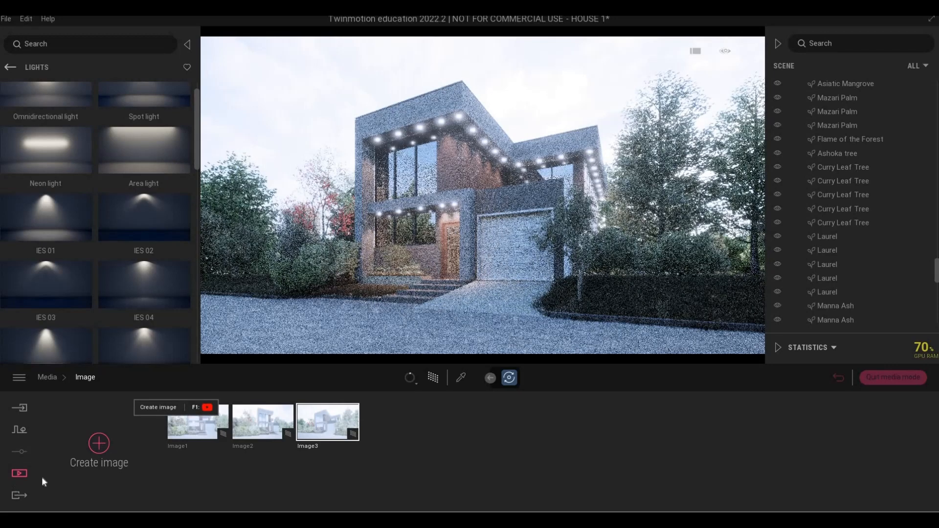
Save the HOUSE 1 project under its existing name
click(10, 20)
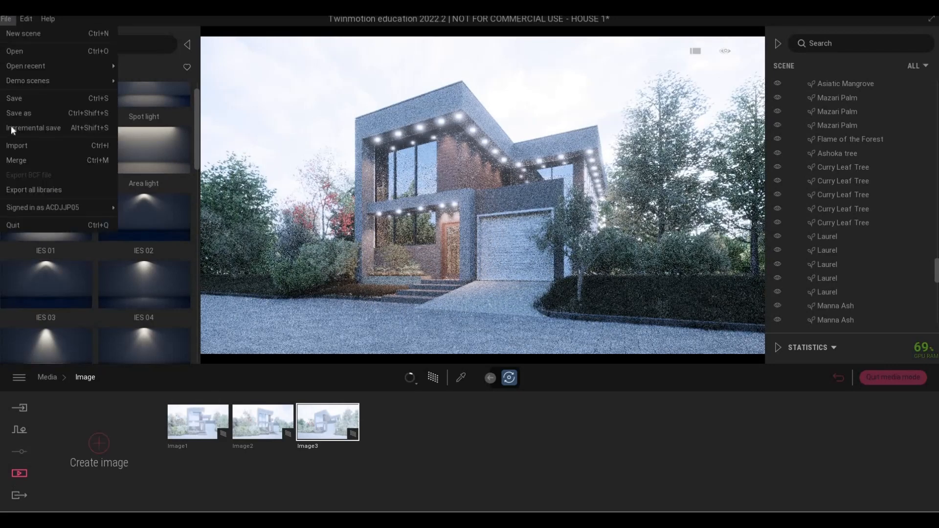
click(19, 99)
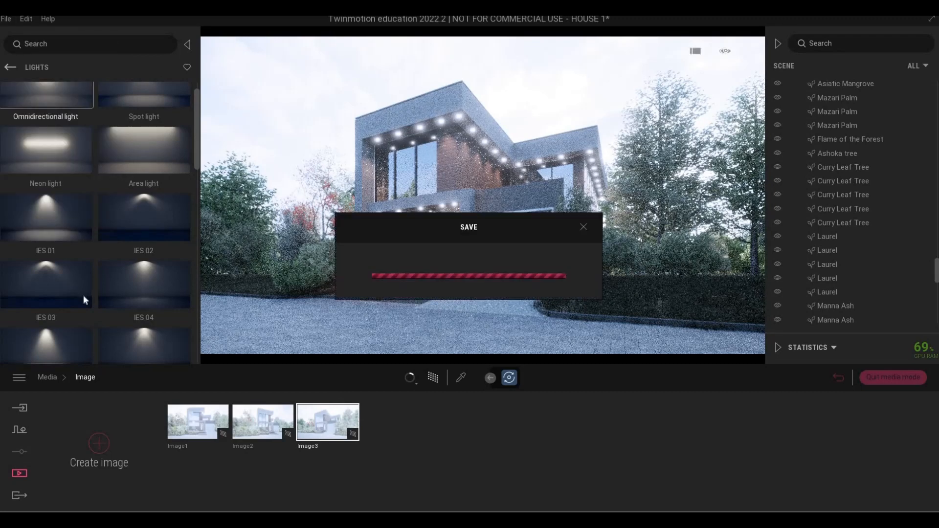
key(F1)
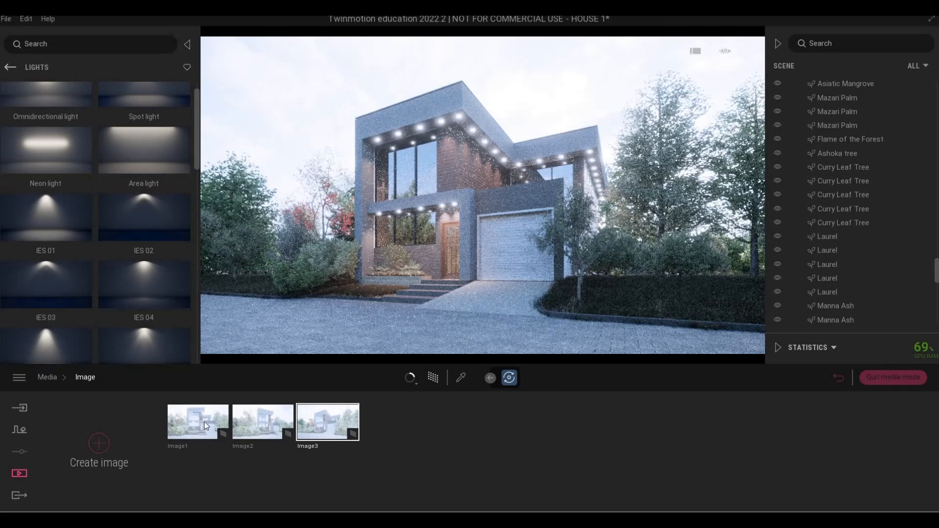
Open the video media section, turn off the Path Tracer and leave media mode
click(19, 495)
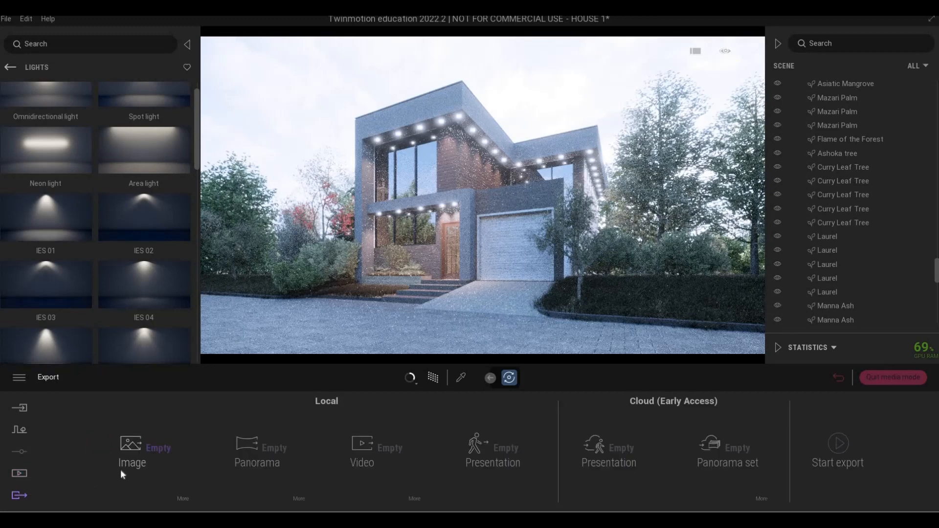
click(19, 474)
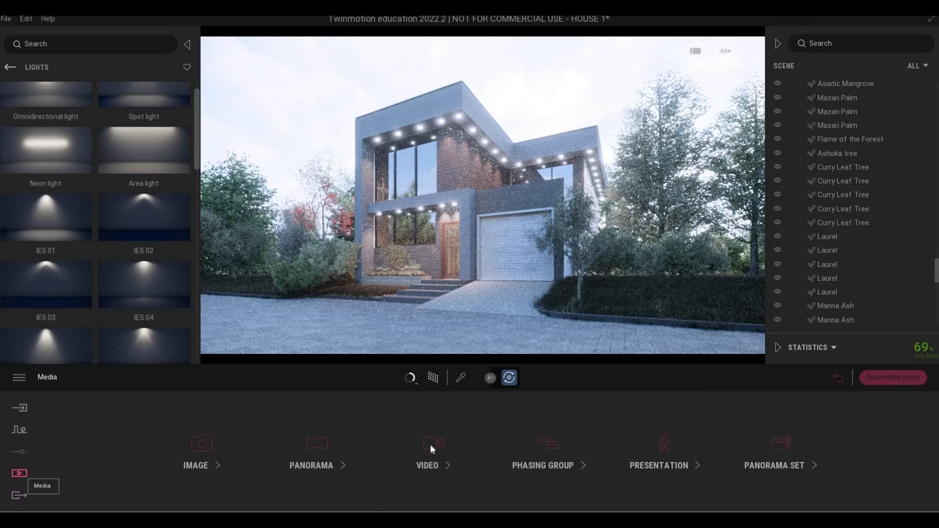
click(431, 446)
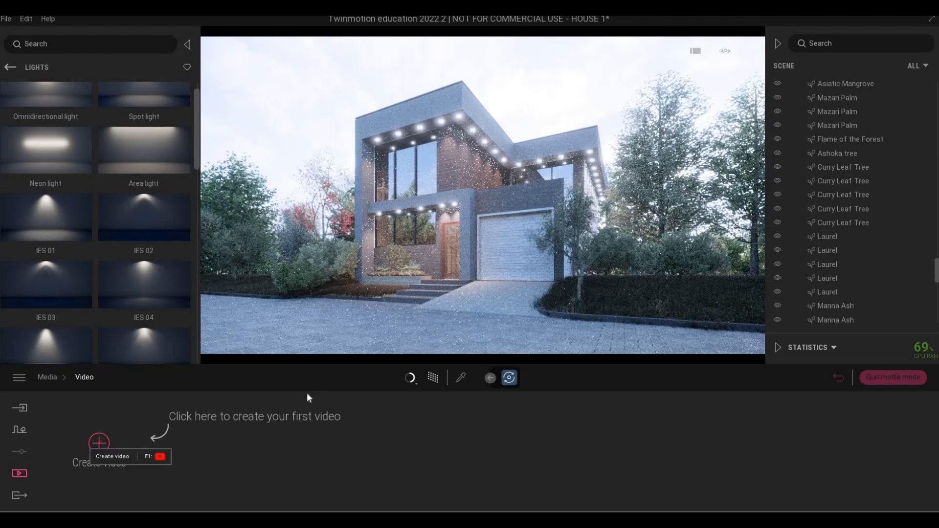
click(434, 379)
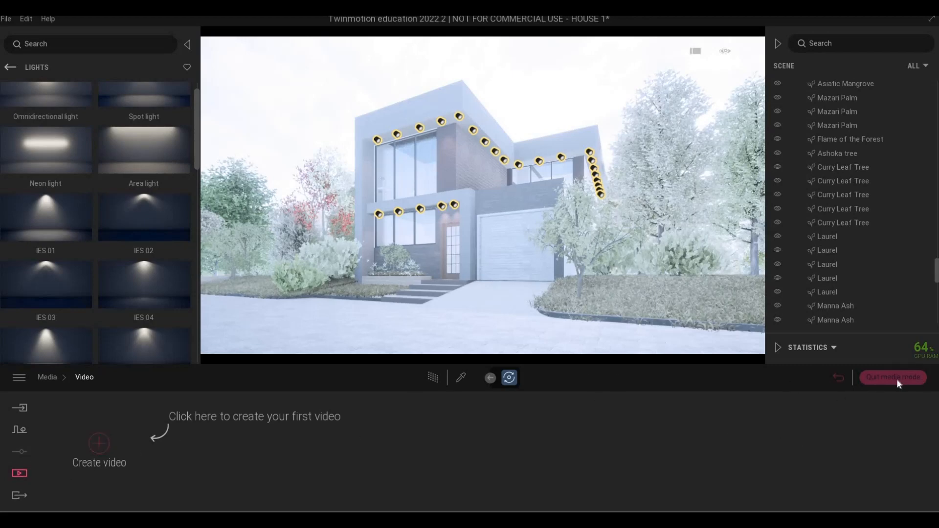
click(865, 378)
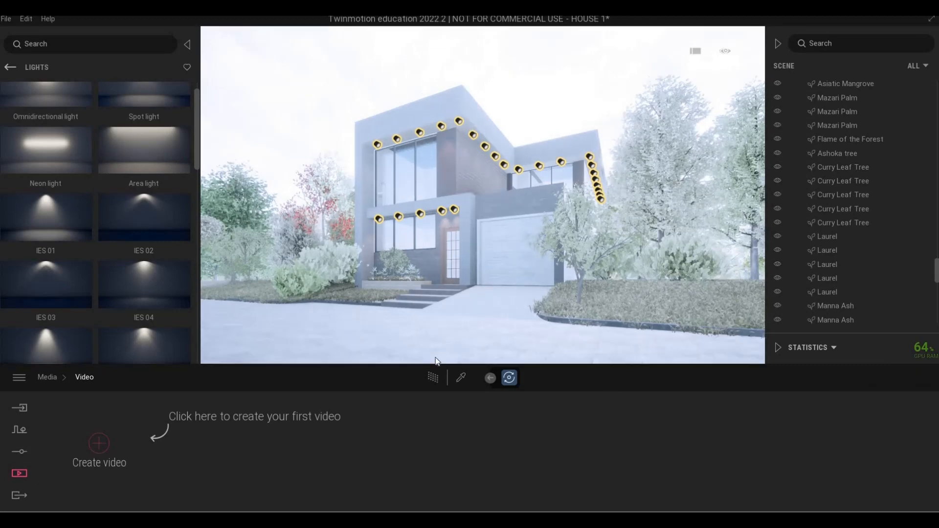
Lower the scene's lighting exposure to 2.10 while viewing the front of the house
key(a)
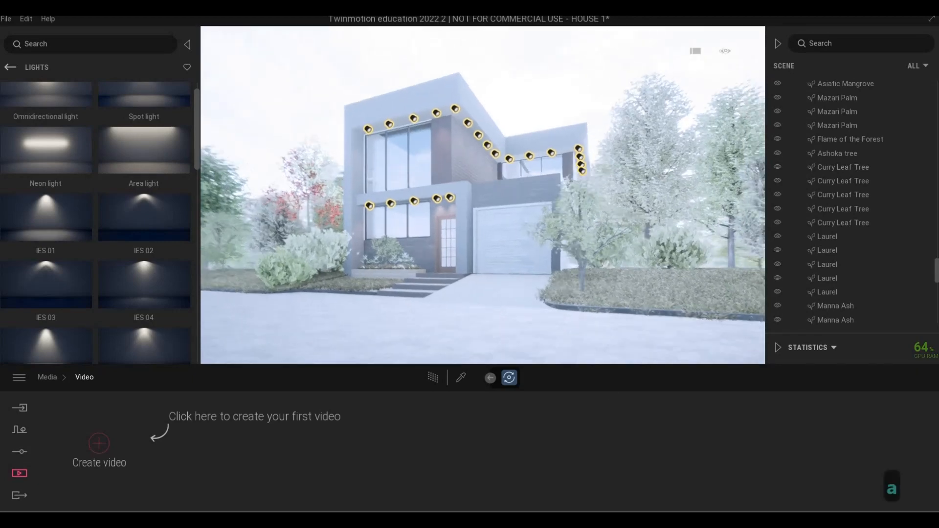
key(w)
key(s)
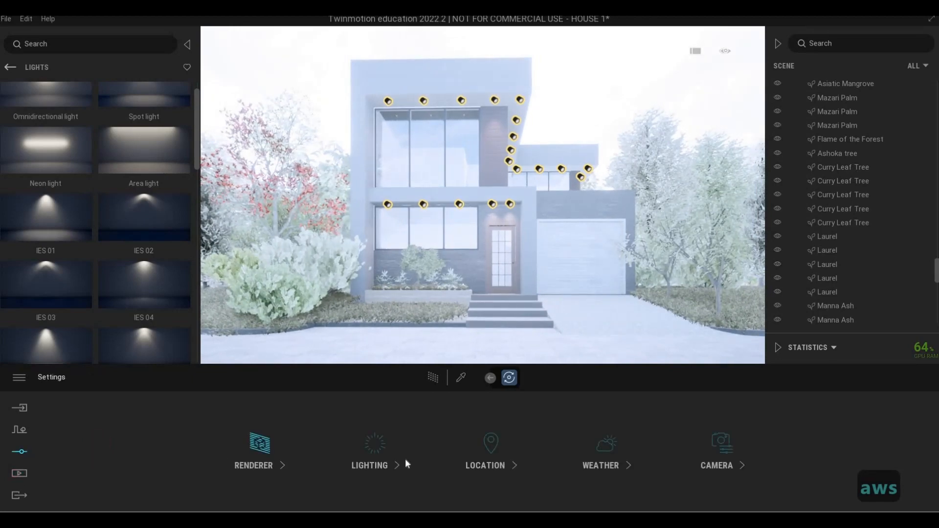
click(362, 463)
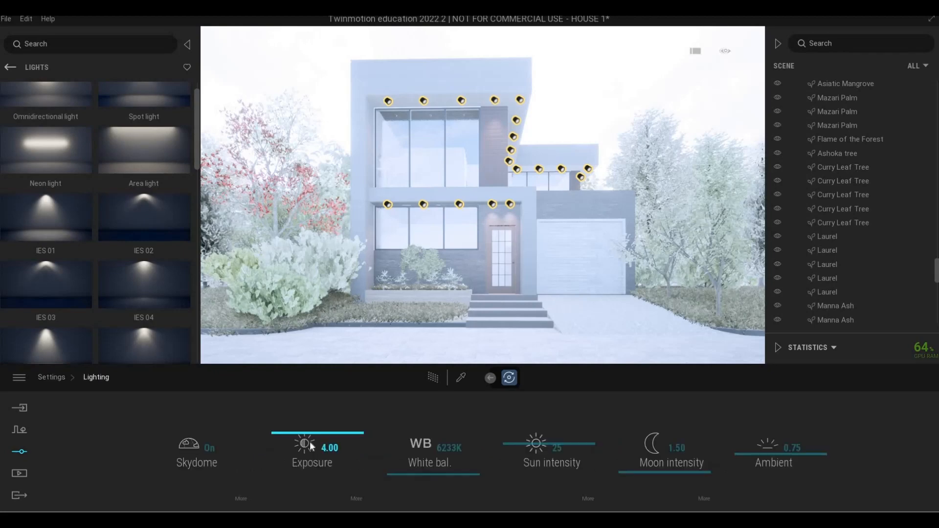
drag(306, 436, 309, 444)
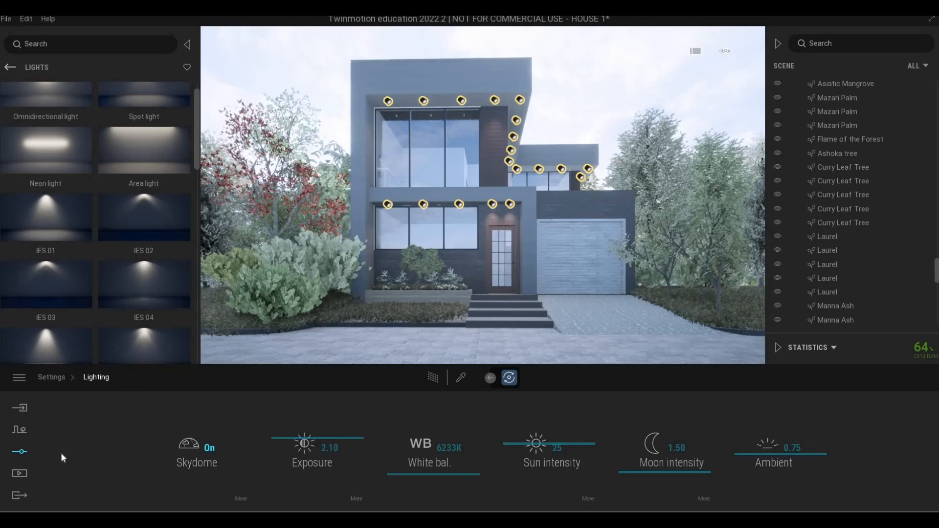
Examine Image1's own lighting settings and its Path Tracer quality
click(19, 474)
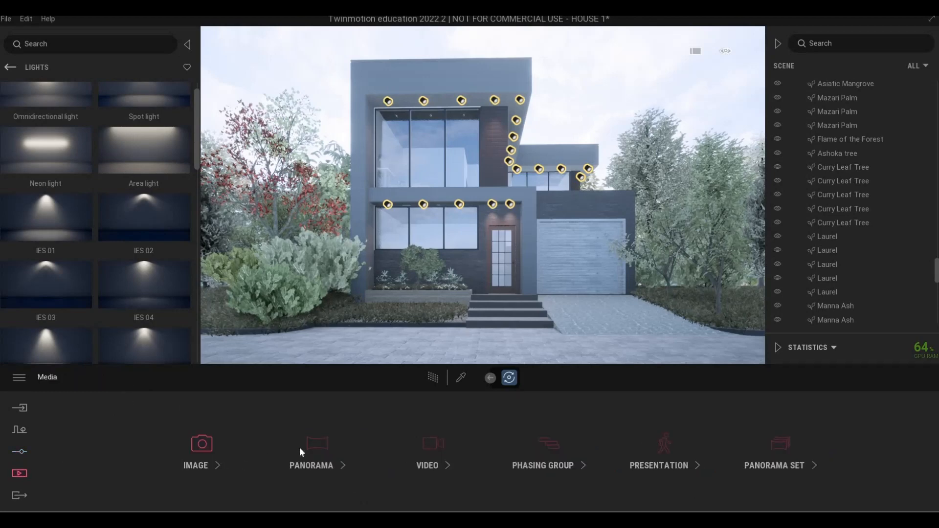
click(202, 420)
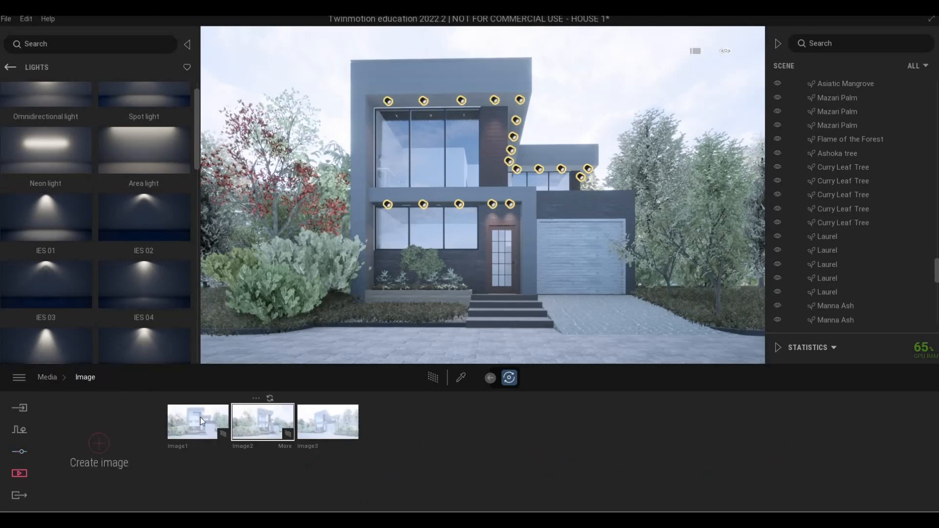
click(220, 430)
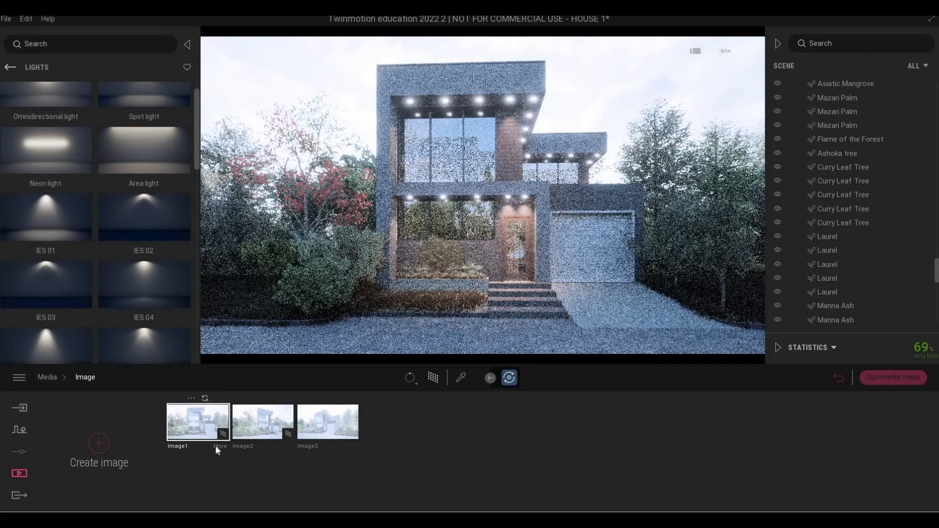
click(218, 447)
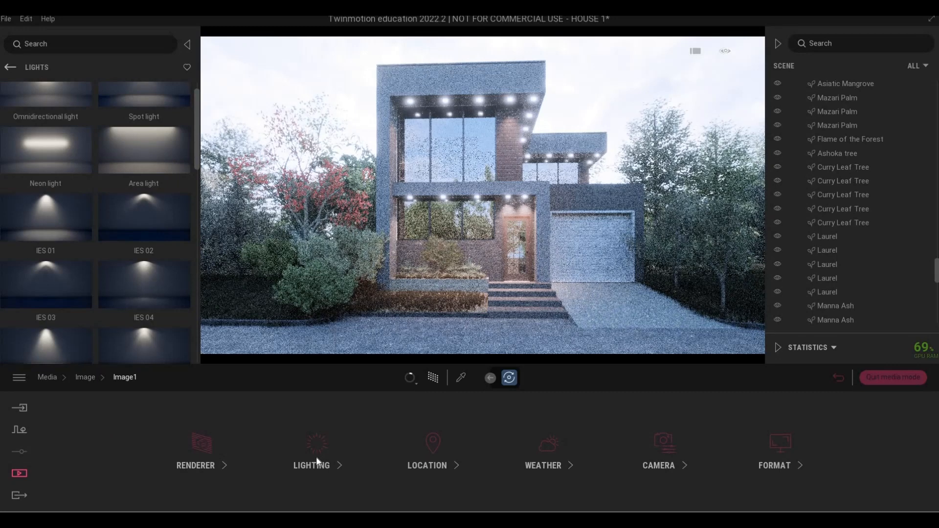
click(316, 459)
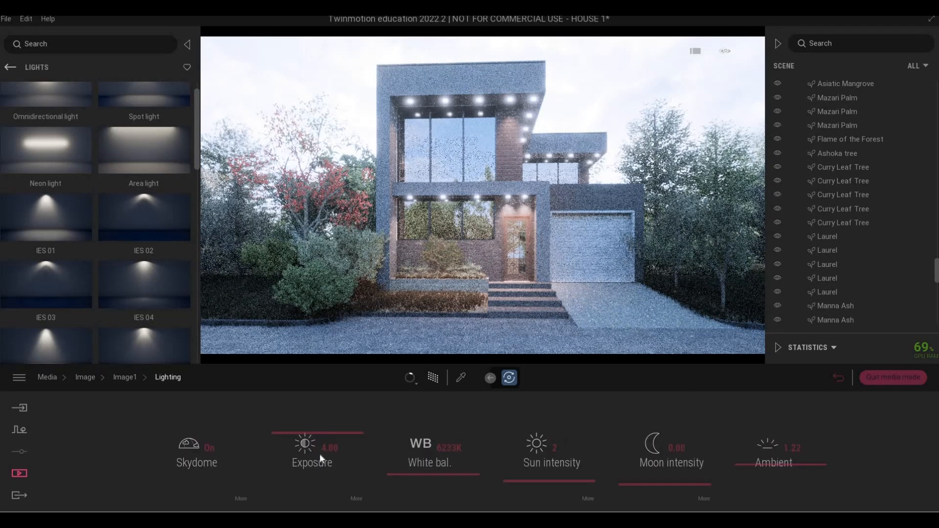
click(87, 376)
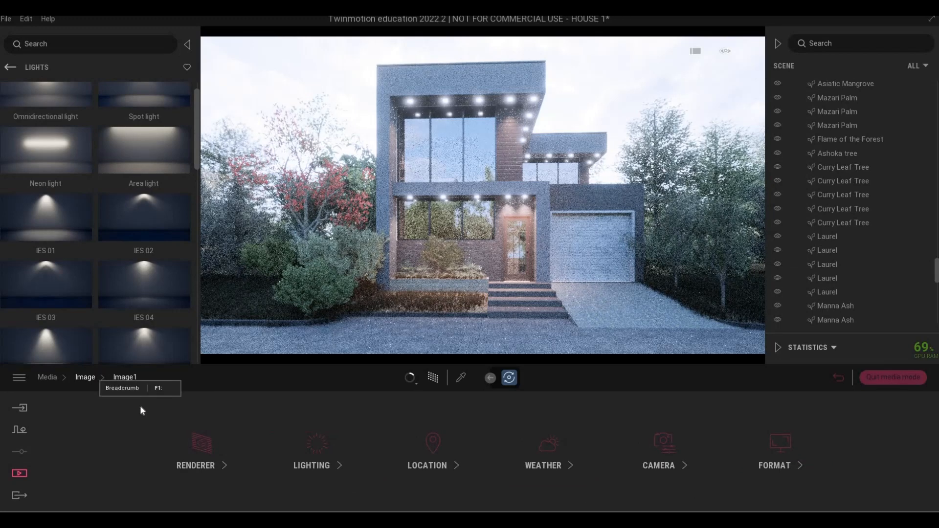
click(84, 378)
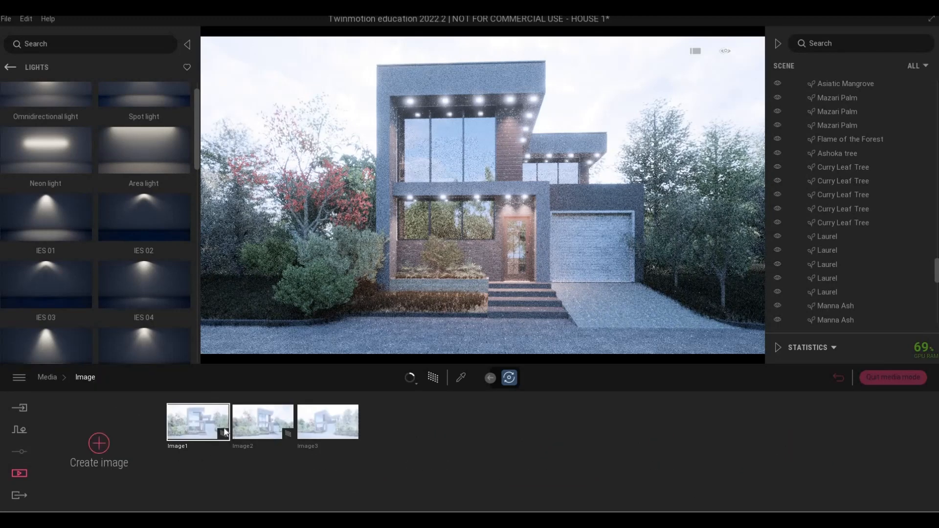
click(415, 380)
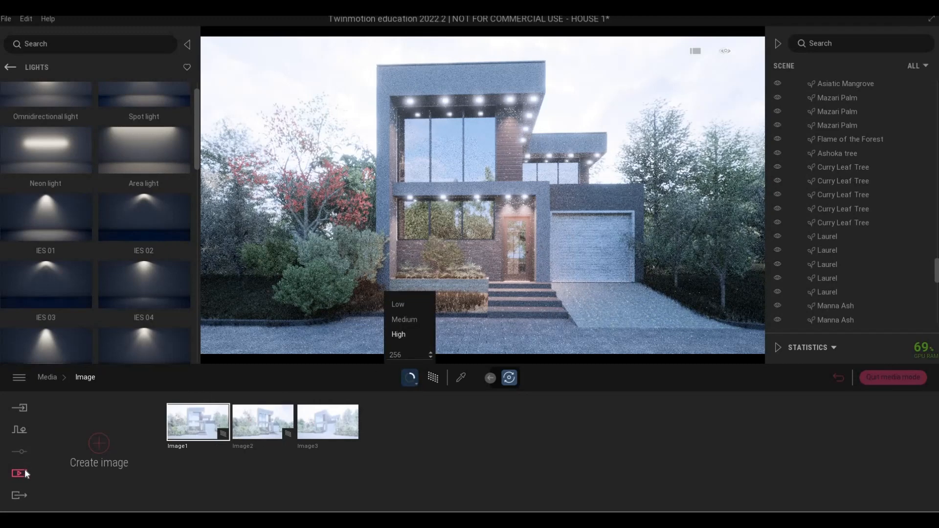
Create a new video in the video media section, starting from a distant front view of the house
click(51, 380)
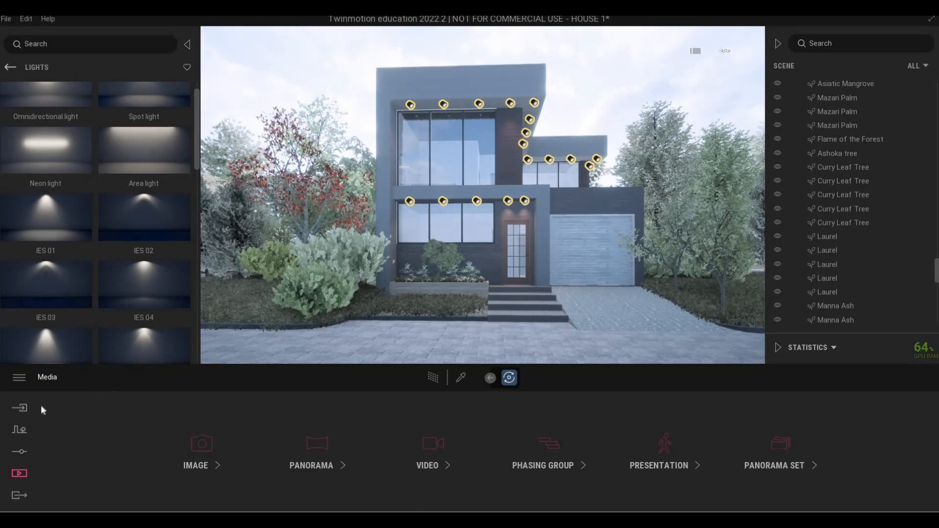
click(398, 460)
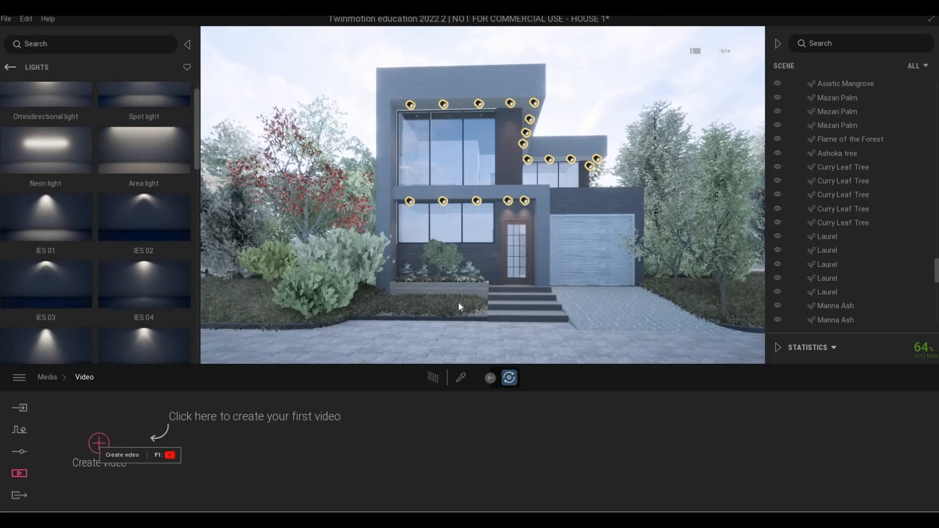
key(s)
key(s)
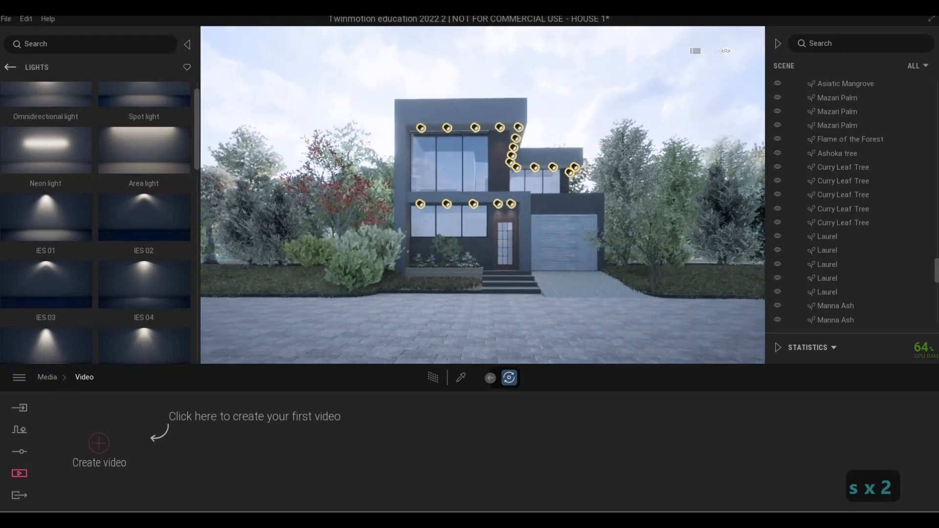
key(s)
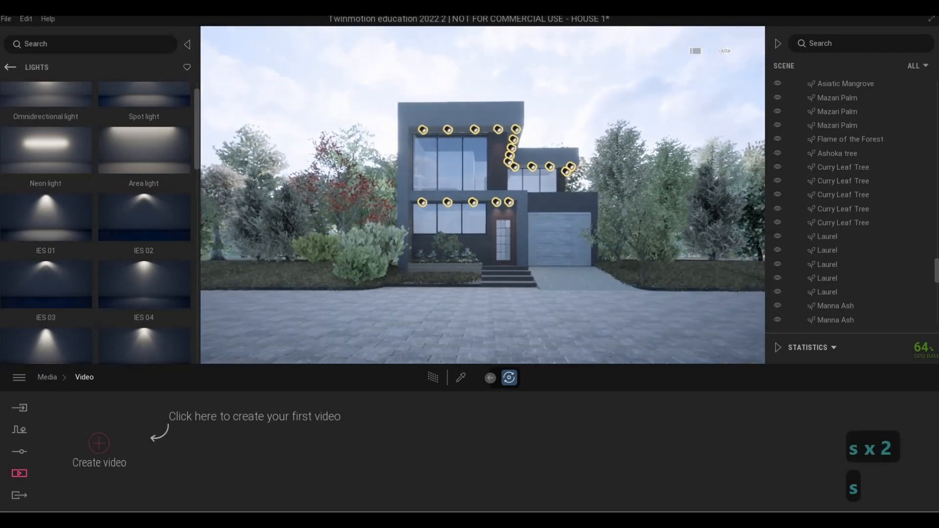
key(d)
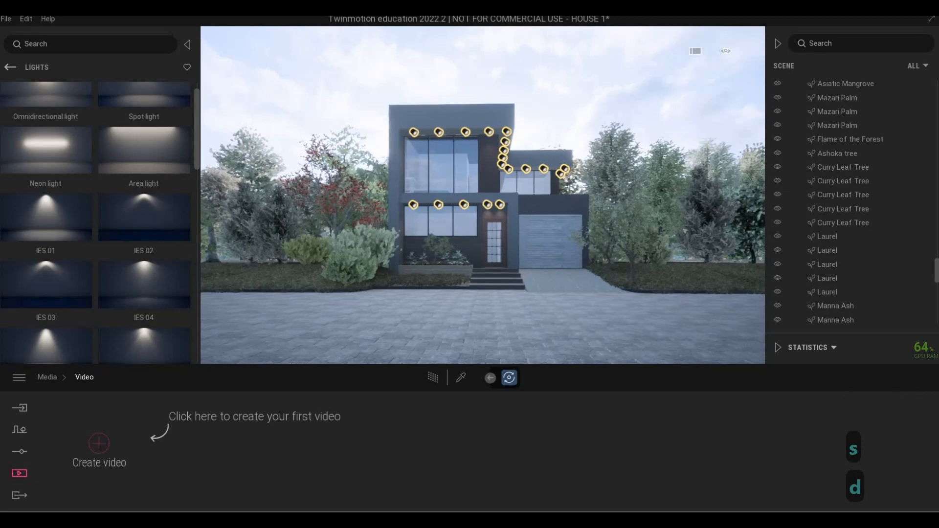
key(d)
key(s)
key(d)
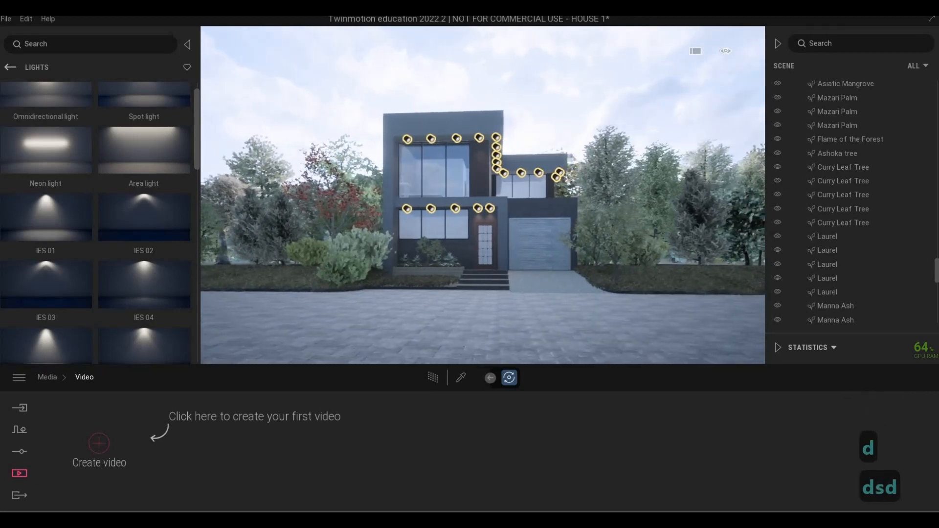
key(w)
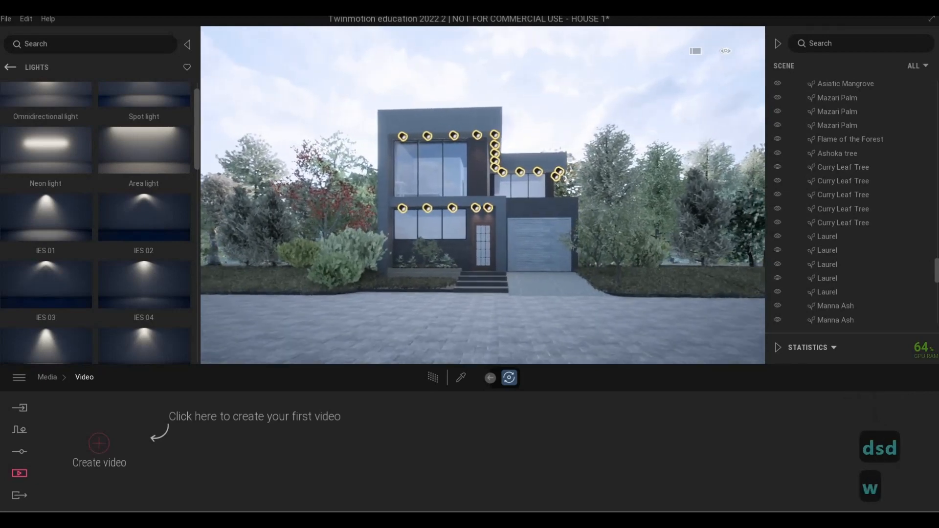
key(s)
click(98, 442)
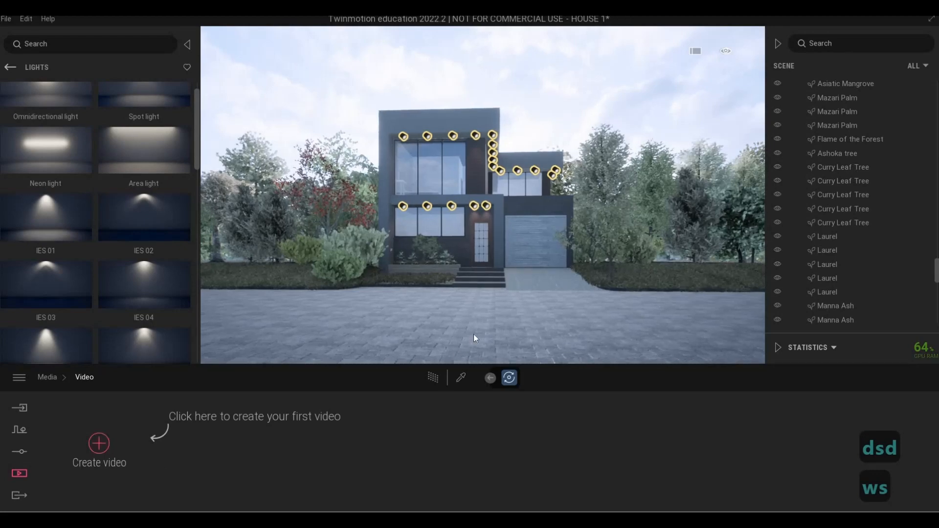
Add a second keyframe to Part01 from a closer front view of the house
key(w)
key(w)
key(w)
key(w)
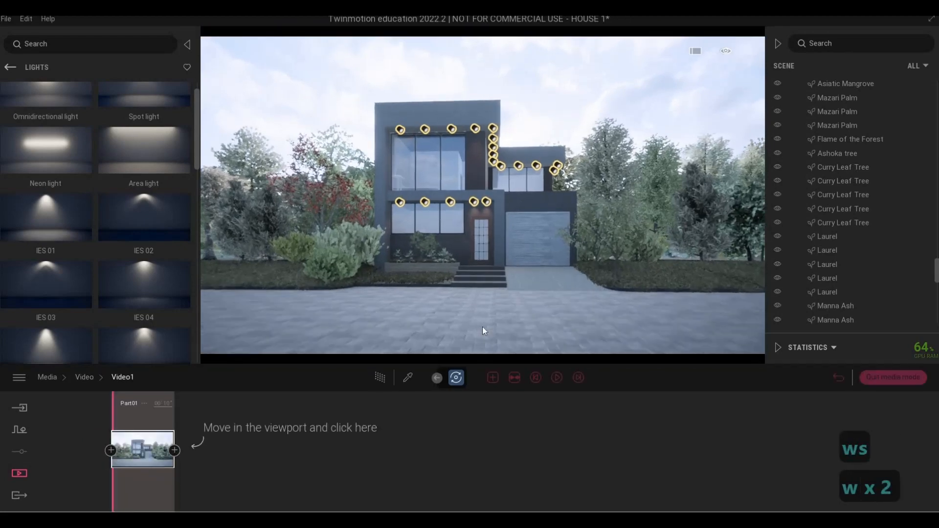
key(w)
key(w)
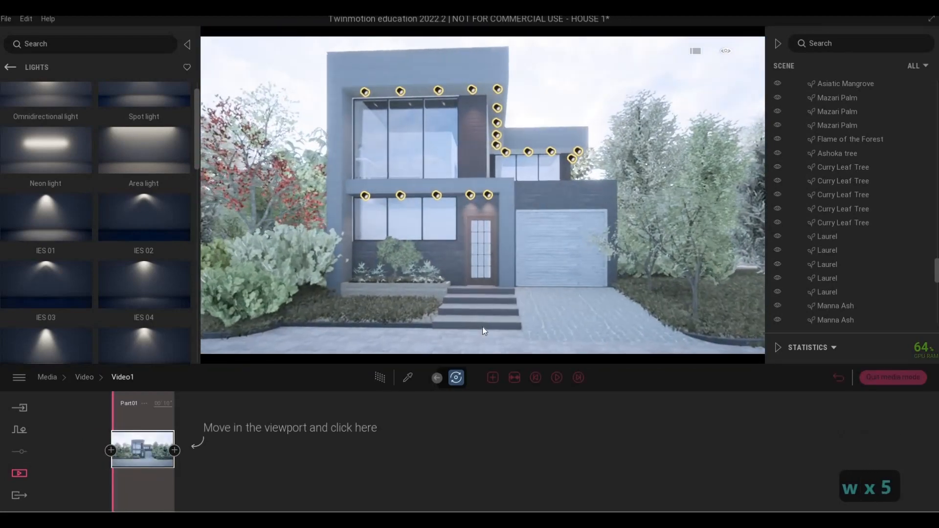
click(175, 450)
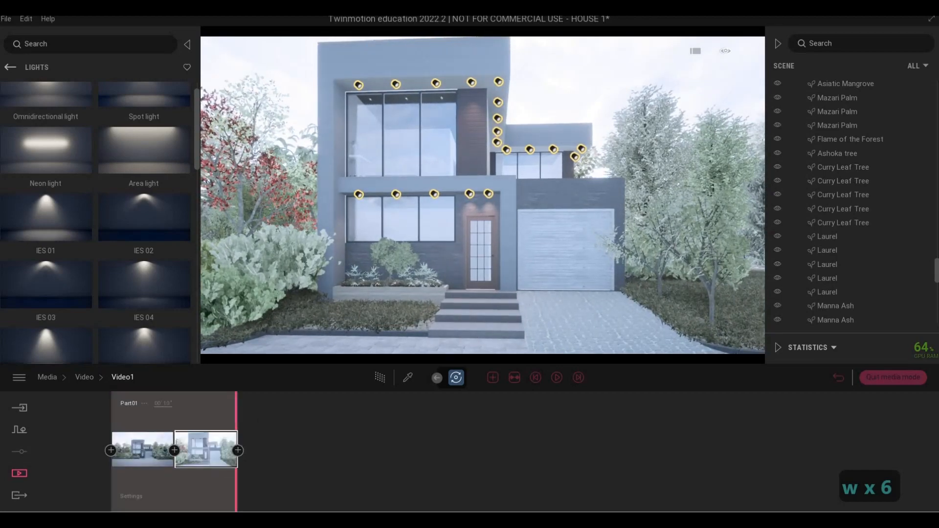
Try Part01 durations of 8 and 7 seconds, playing the video back after each change
text(8)
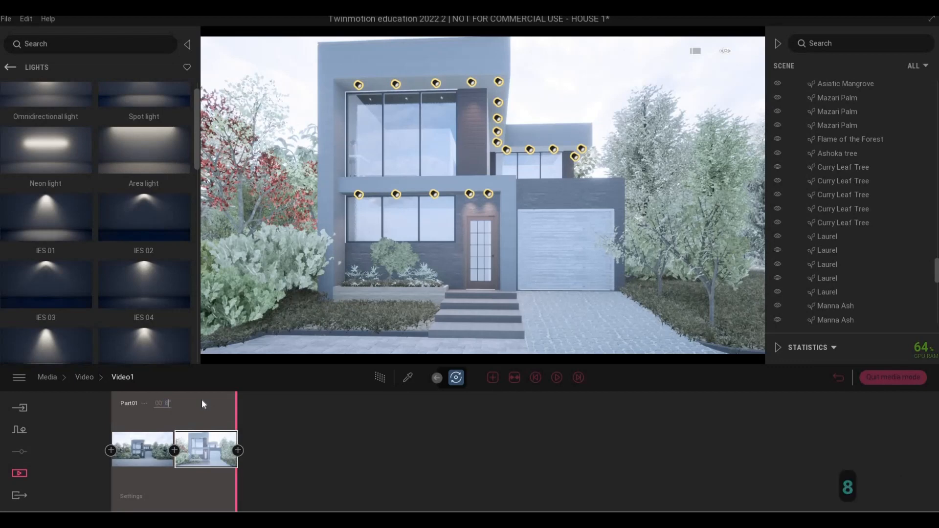
key(Return)
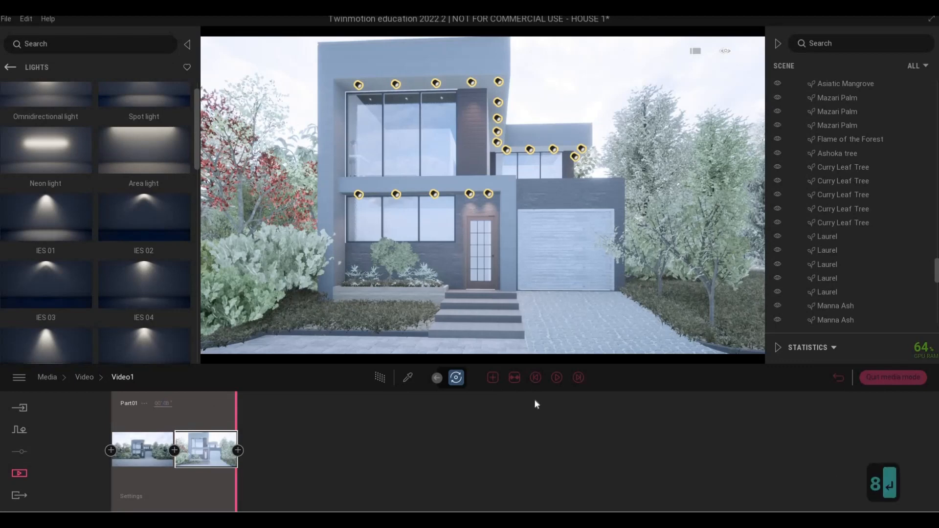
click(556, 378)
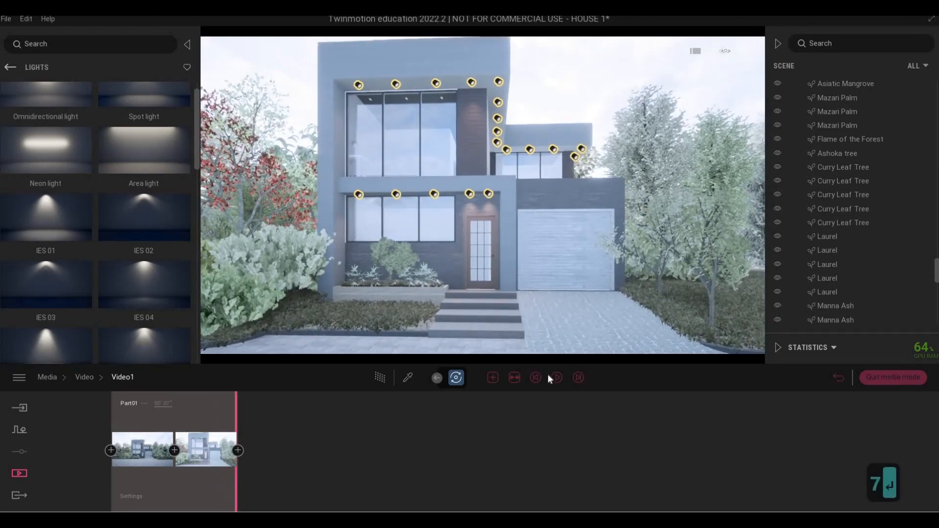
click(557, 377)
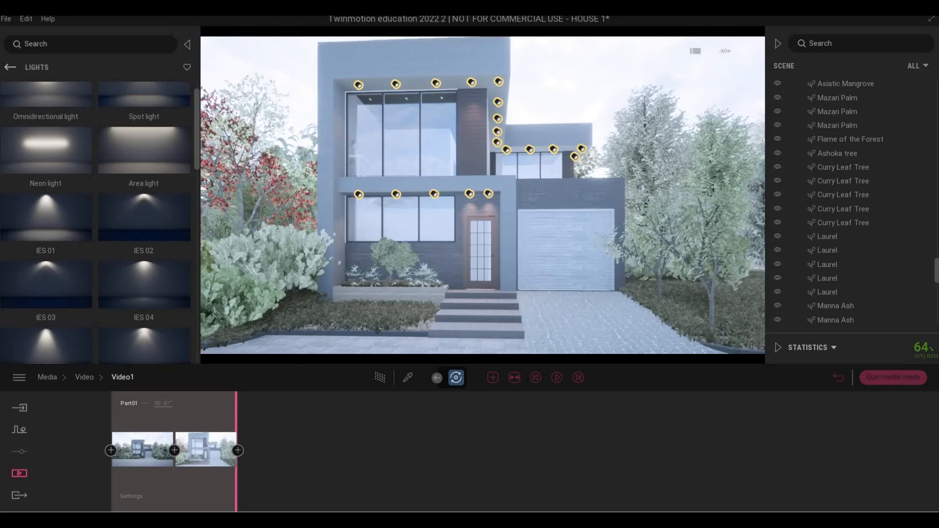
Start a second video part with an angled view of the house from the side with the red-leaved tree
key(a)
key(a)
key(a)
key(a)
key(a)
key(a)
key(a)
key(a)
key(a)
key(a)
key(a)
key(a)
key(a)
key(a)
key(a)
key(a)
key(a)
key(a)
key(a)
key(a)
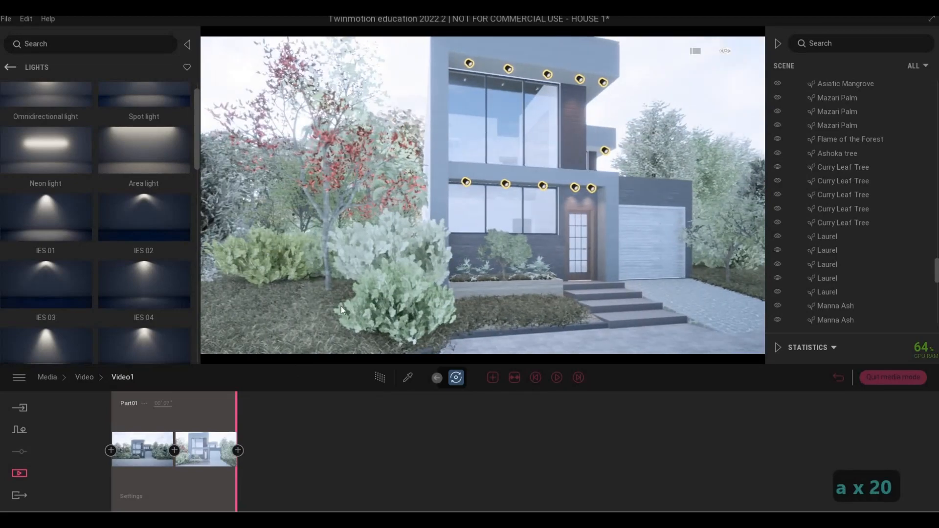
key(s+a)
key(s+a)
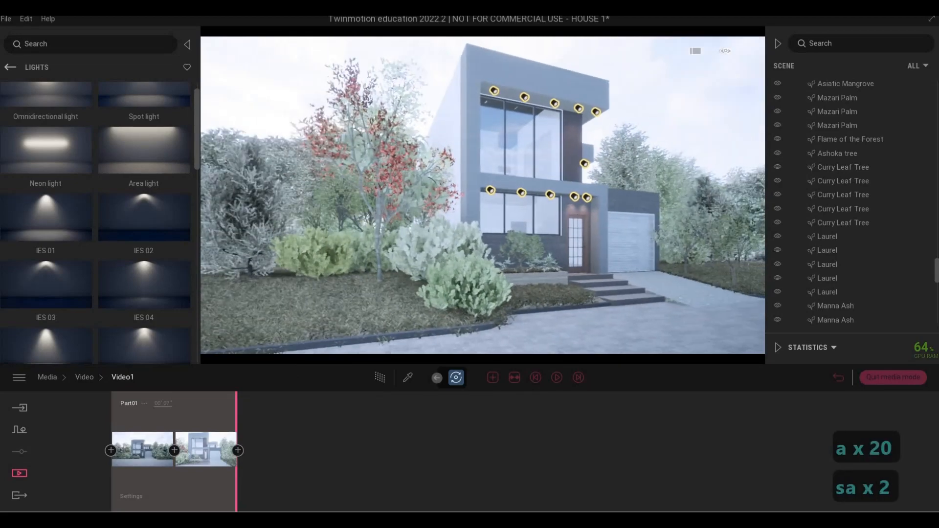
click(493, 377)
Add a second keyframe to Part02 from a sideways camera move to the front of the house
key(d)
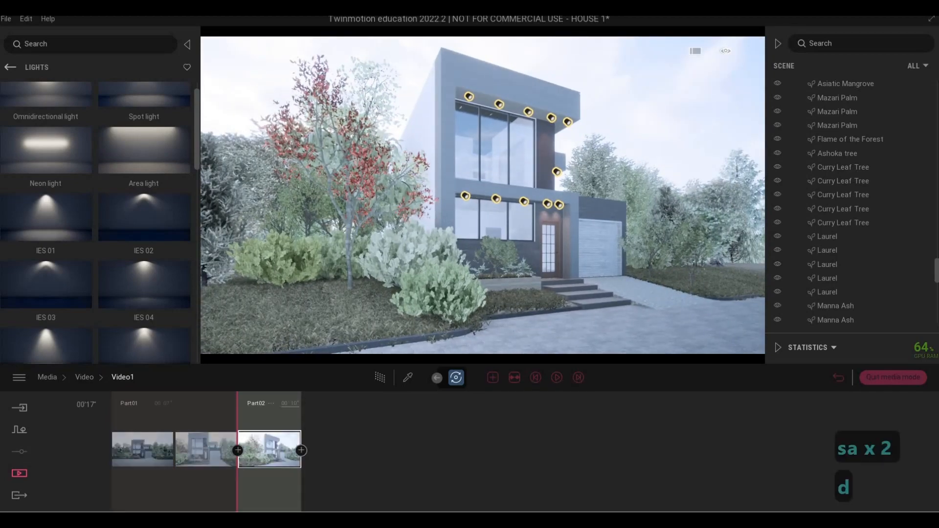
key(d)
key(d)
key(d)
key(d)
key(d)
key(d)
key(d)
key(d)
key(d)
key(d)
key(d)
key(d)
key(d)
key(d)
key(d)
key(d)
key(d)
key(d)
key(d)
key(d)
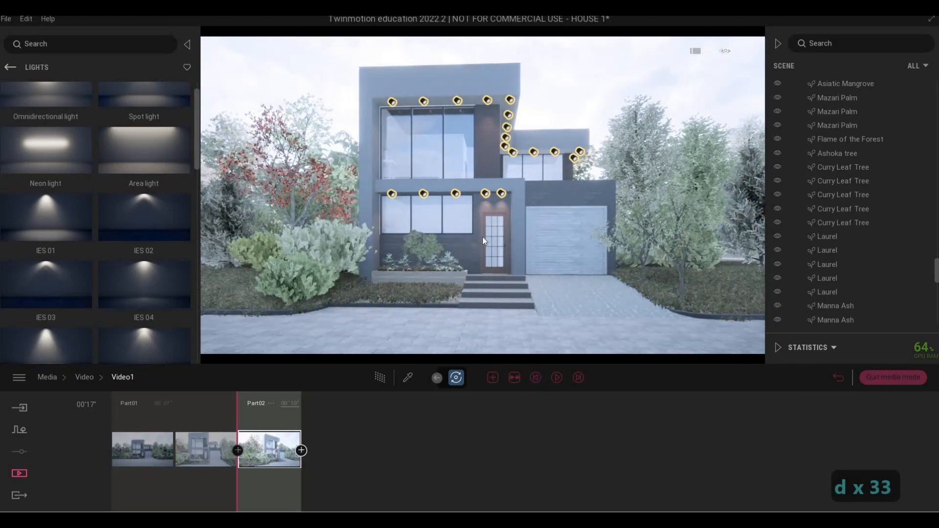
click(301, 451)
Add a third keyframe to Part02 from an angled view of the garage side
key(d)
key(d)
key(d)
key(d)
key(d)
key(d)
key(d)
key(d)
key(d)
key(d)
key(d)
key(d)
key(d)
key(d)
key(d)
key(d)
key(d)
key(d)
key(d)
key(d)
key(d)
key(d)
key(d)
key(d)
key(d)
key(d)
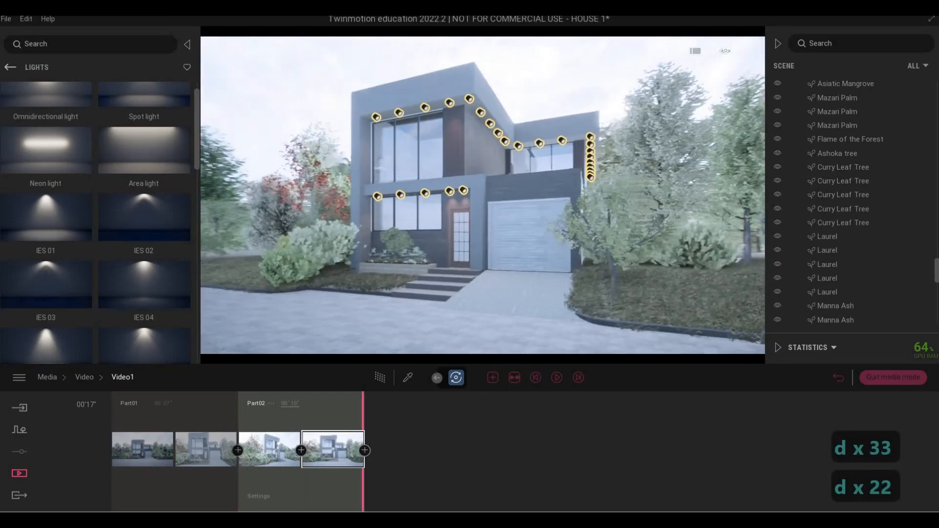
click(364, 450)
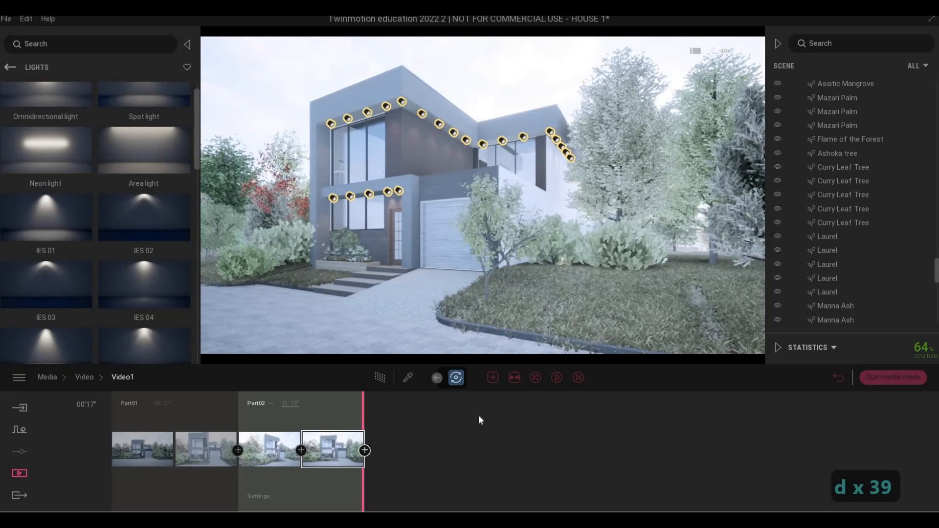
Set Part02's duration to 8 seconds and preview its camera movement
click(558, 378)
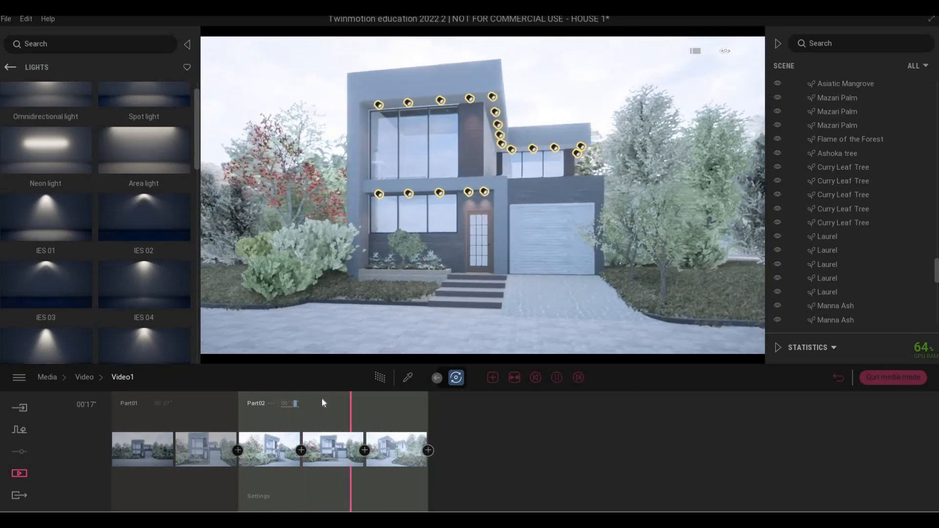
key(BackSpace)
key(BackSpace)
key(BackSpace)
key(BackSpace)
key(BackSpace)
key(BackSpace)
key(BackSpace)
key(BackSpace)
key(BackSpace)
key(BackSpace)
key(BackSpace)
key(BackSpace)
key(BackSpace)
key(BackSpace)
key(BackSpace)
key(BackSpace)
key(BackSpace)
key(BackSpace)
key(BackSpace)
key(BackSpace)
key(Return)
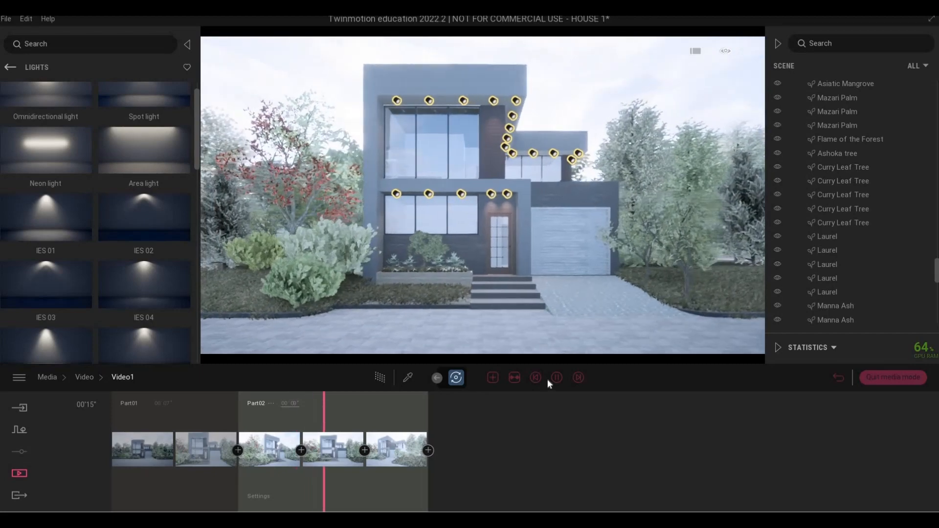
click(557, 377)
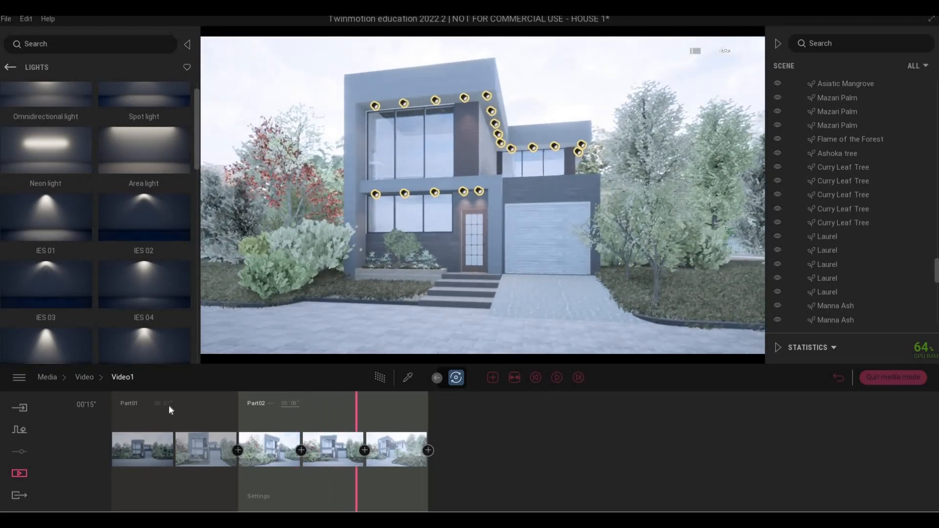
Set Part01's duration to 6 seconds and play the video through both parts
click(170, 401)
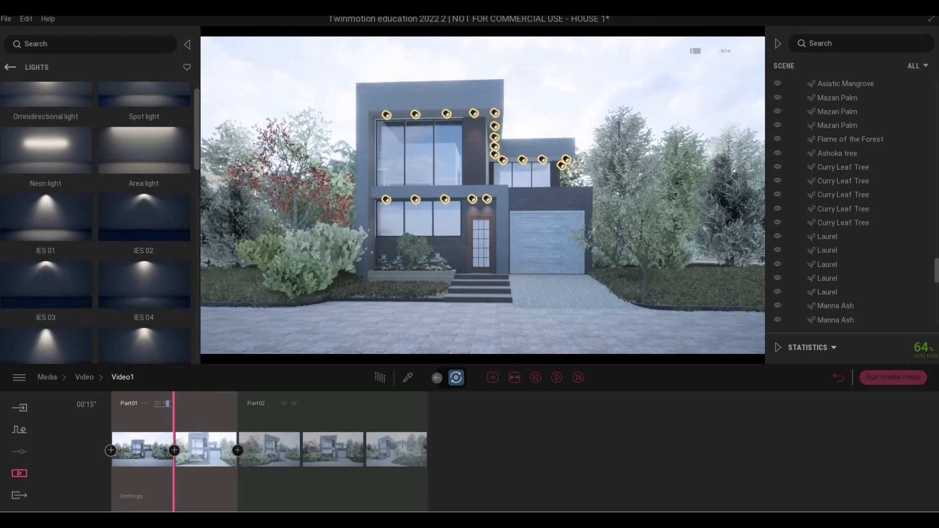
click(186, 401)
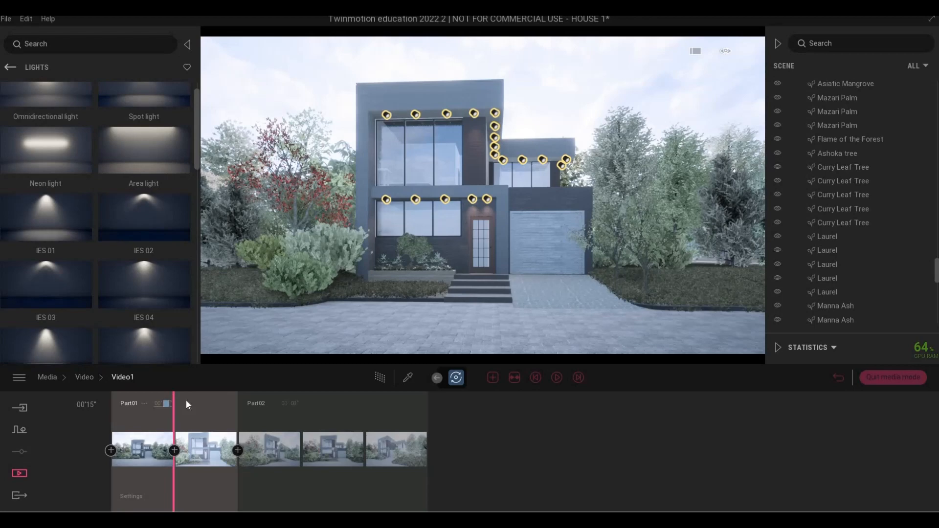
click(553, 380)
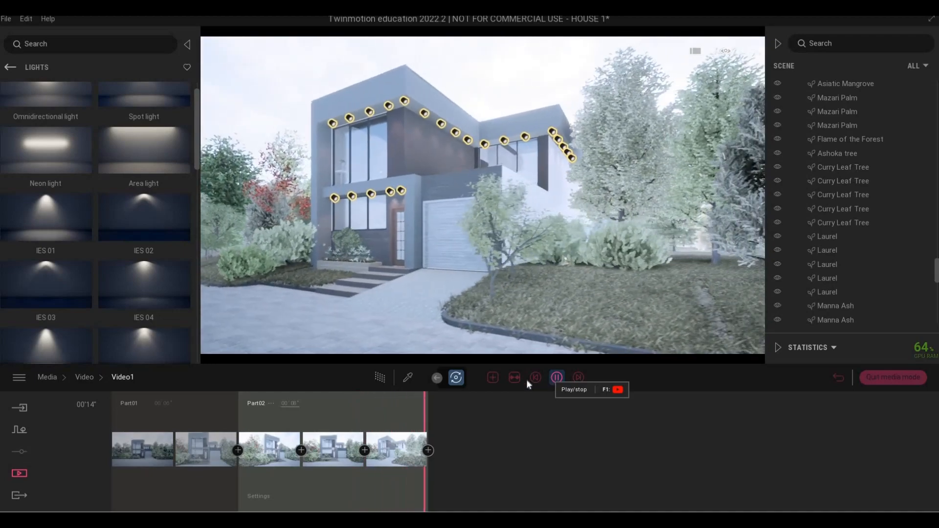
Add a third video part that starts from a raised view over the house roof with the trees behind it
key(a)
key(w)
key(w)
key(w)
key(w)
key(w)
key(w)
key(w)
key(w)
key(w)
key(w)
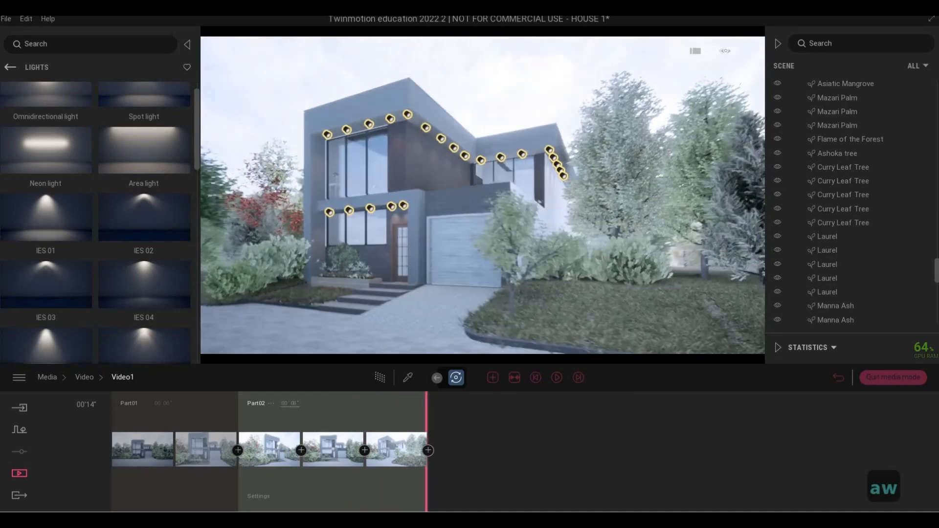
key(s)
key(a)
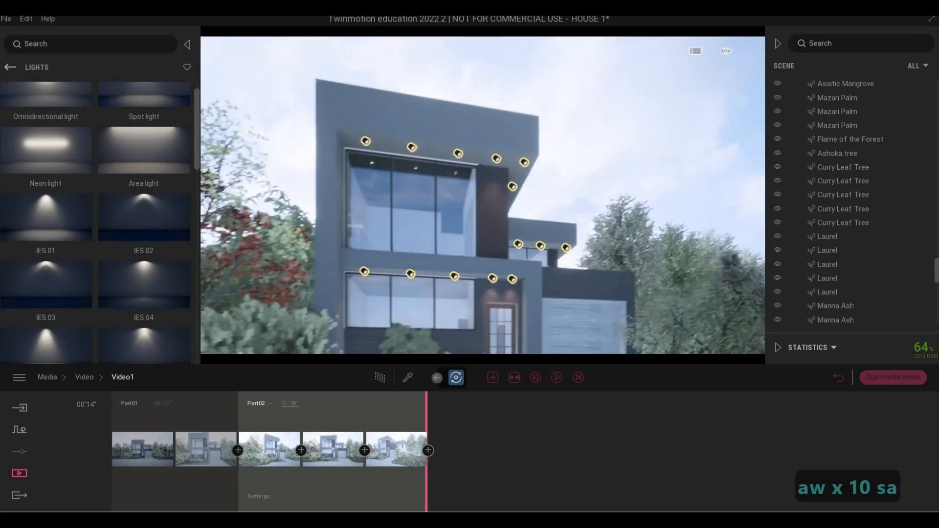
key(q)
key(q)
key(q)
key(q)
key(q)
key(q)
key(q)
key(q)
key(q)
key(q)
key(q)
key(q)
key(q)
key(q)
key(q)
key(q)
key(q)
key(q)
key(q)
key(q)
key(d)
key(d)
key(d)
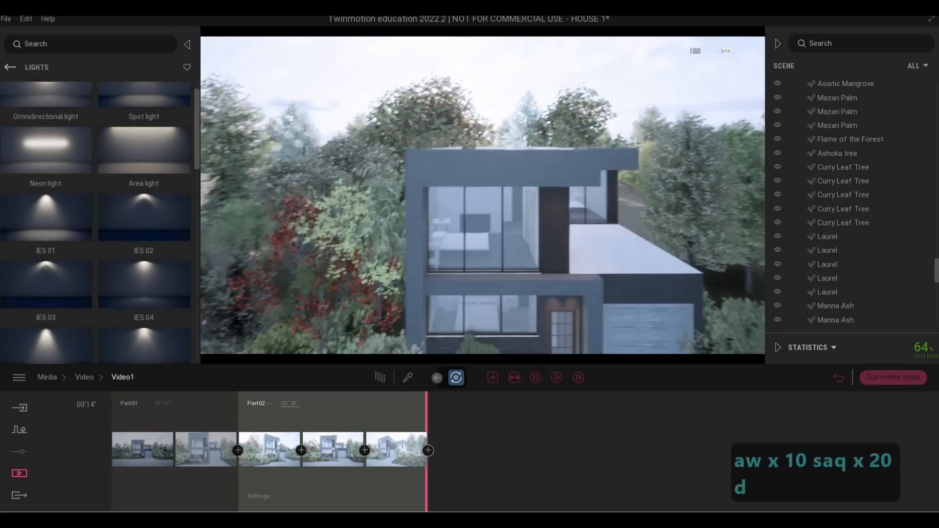
key(d)
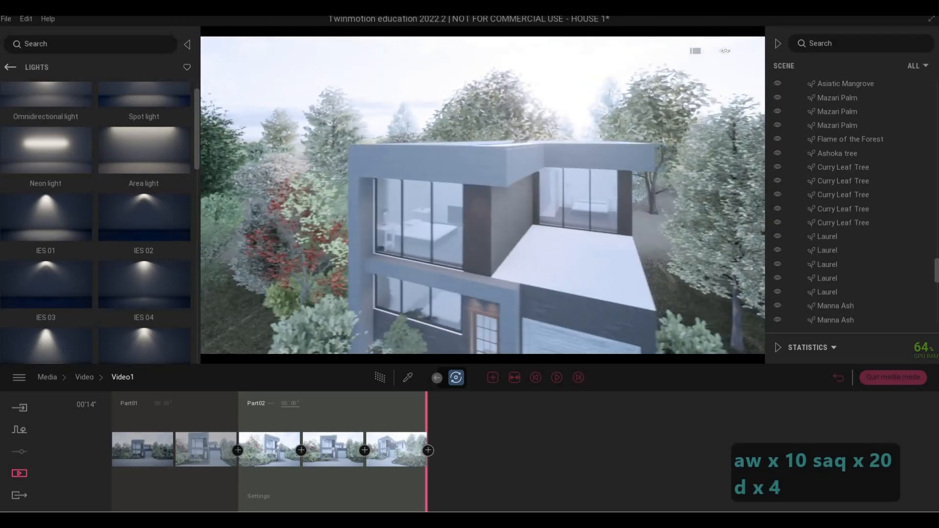
key(a)
key(e)
key(a)
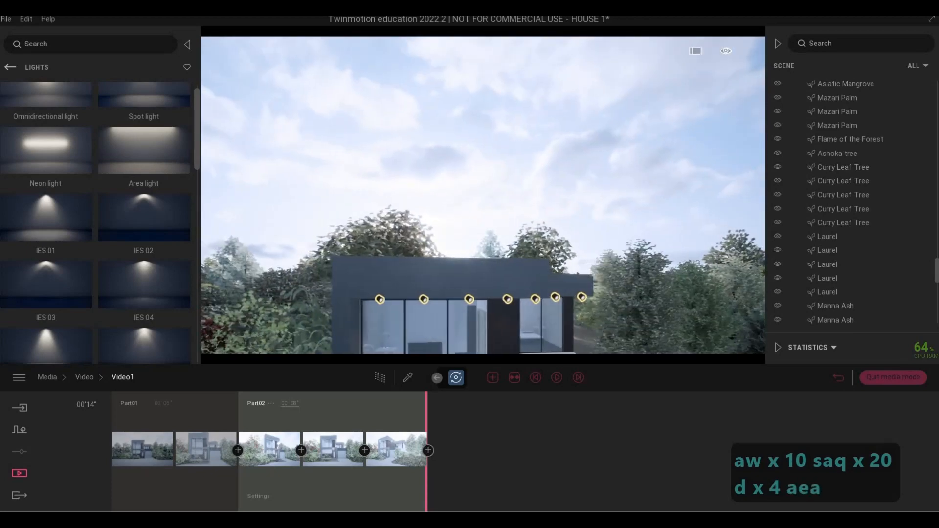
key(e)
key(d)
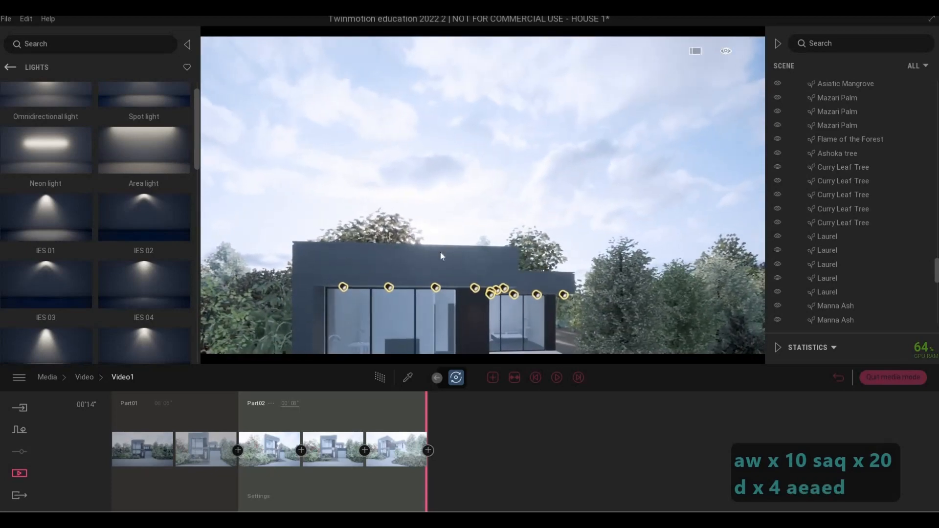
right_drag(440, 253, 440, 253)
key(q)
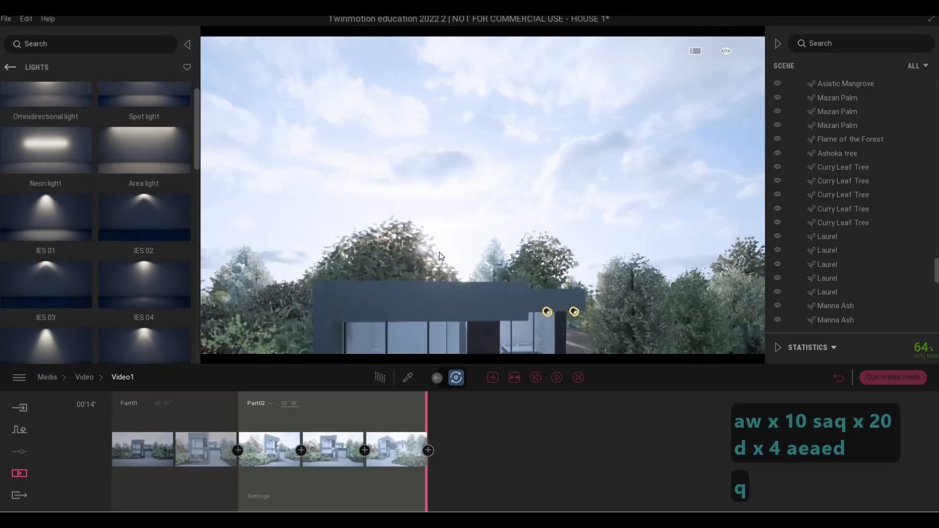
key(d)
key(d)
key(q)
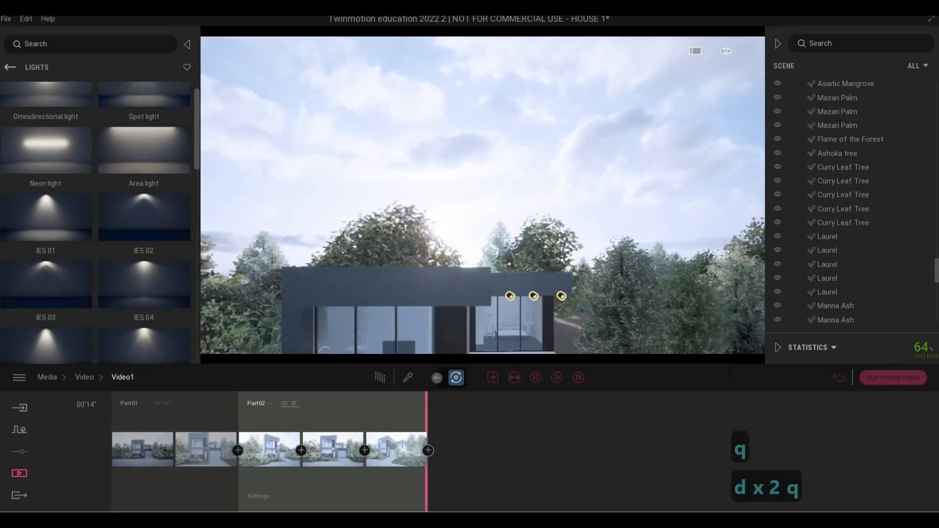
key(d)
key(d)
key(q)
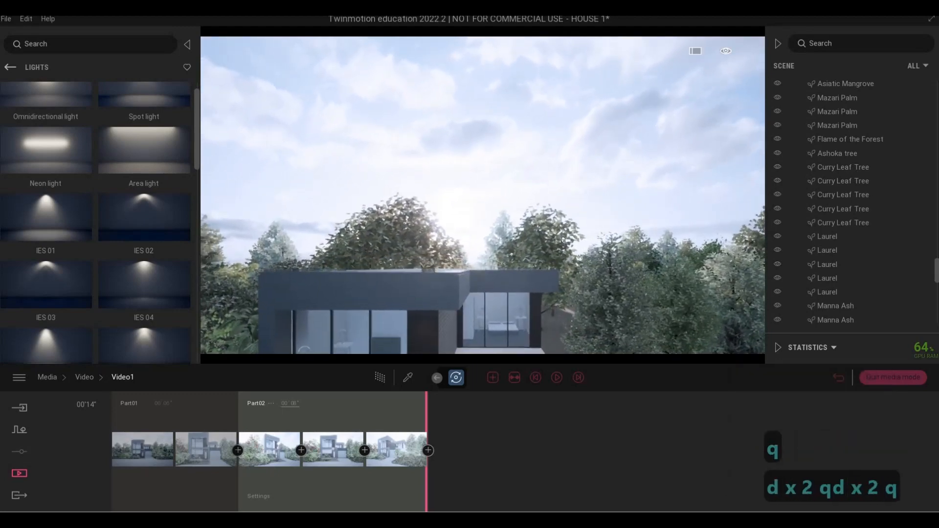
key(d)
key(q)
key(q)
key(q)
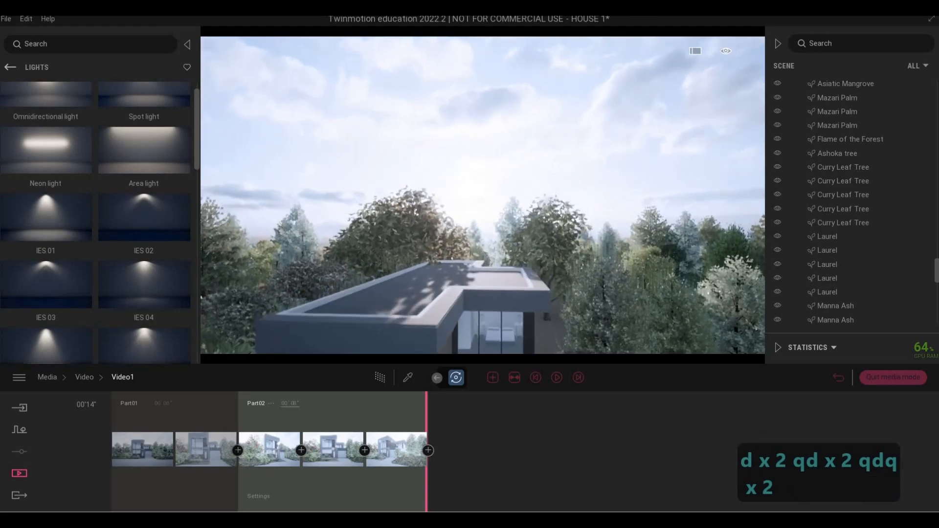
key(a)
key(e)
key(e)
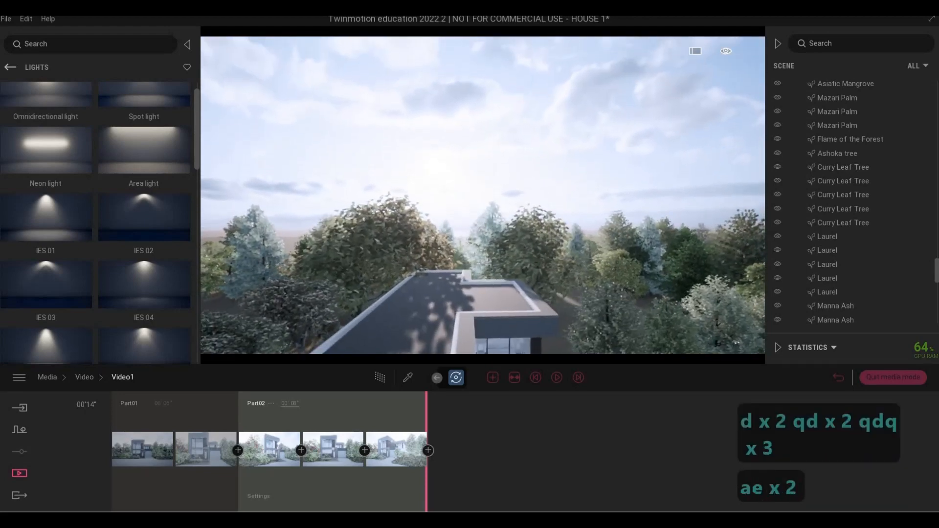
key(a)
key(e)
key(a)
key(e)
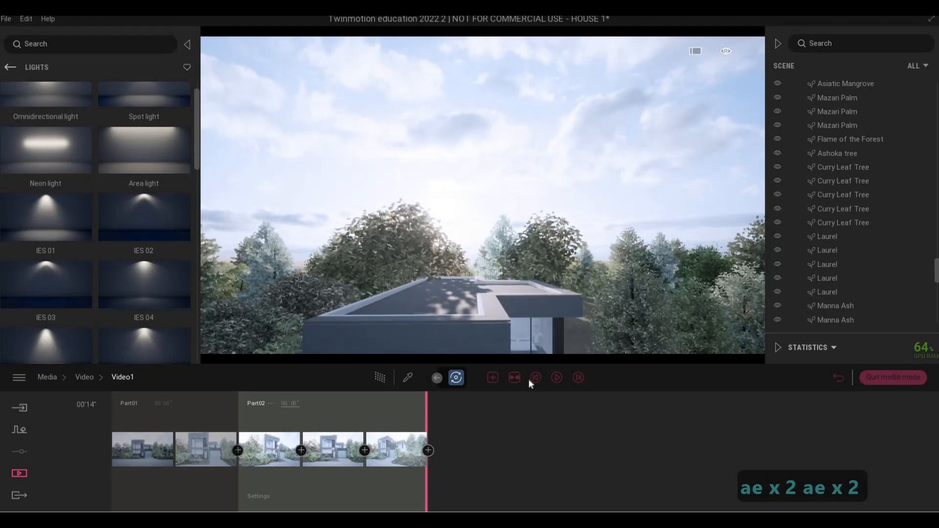
click(494, 377)
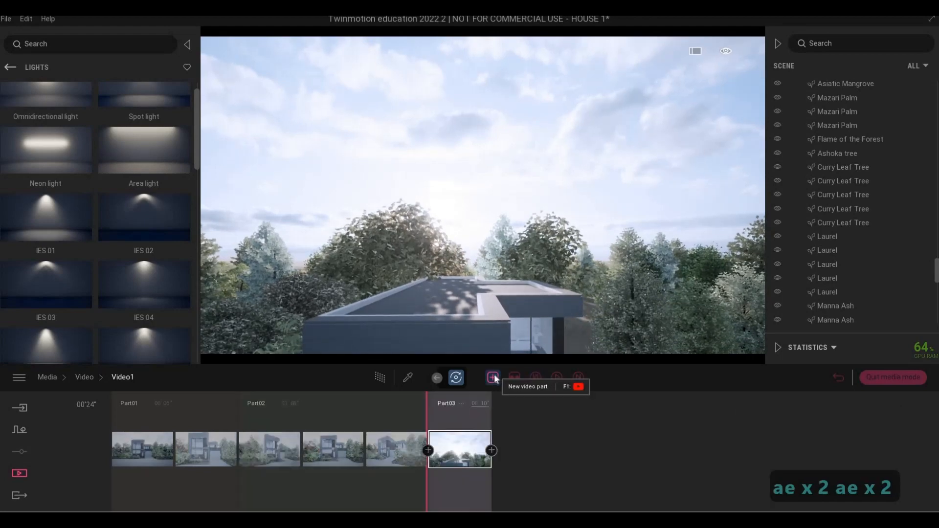
Test a camera descent from the roof to the facade, then return to Part03's rooftop keyframe and refresh it
key(e)
key(e)
key(e)
key(e)
key(e)
key(e)
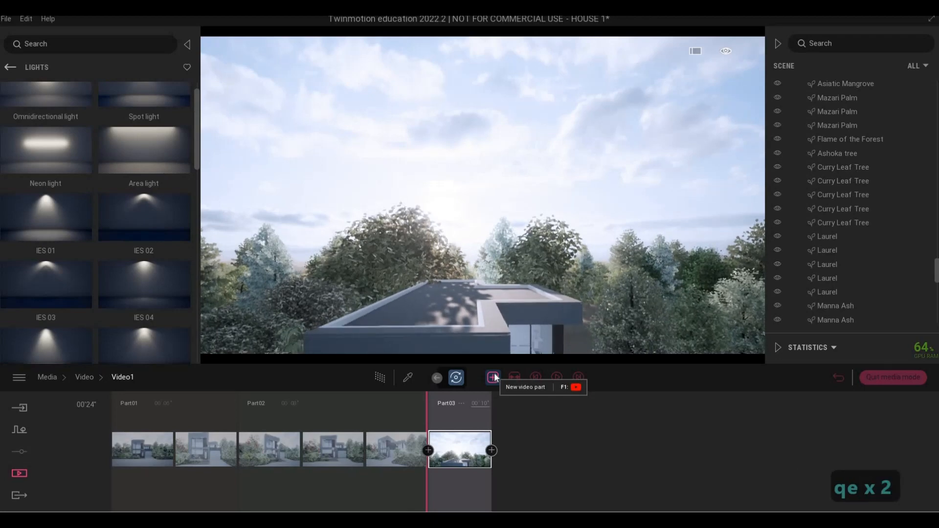
key(e)
key(e)
key(e)
key(e)
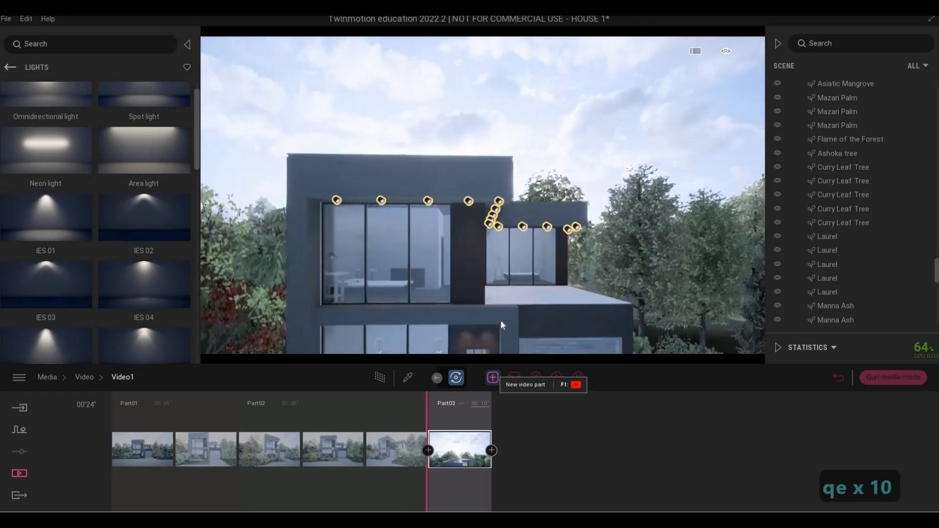
right_drag(501, 318, 480, 315)
key(e)
key(e)
key(e)
key(e)
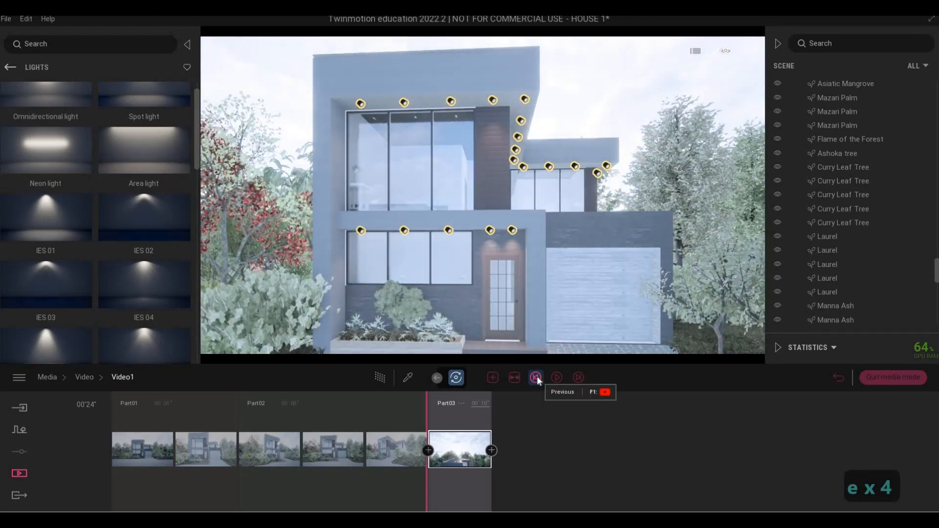
click(536, 376)
click(459, 439)
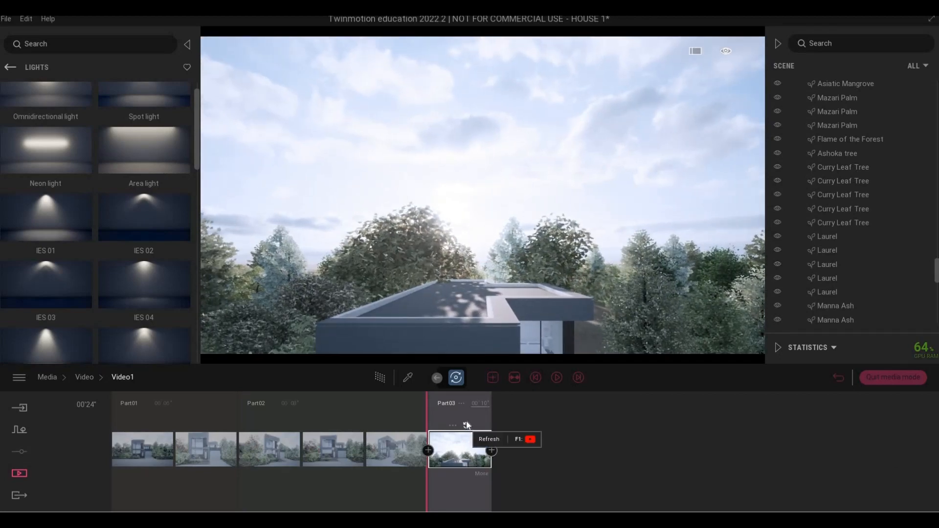
click(466, 421)
Add a second keyframe to Part03 from a lowered front view of the entrance steps, door and garage
key(e)
key(e)
key(e)
key(e)
key(e)
key(e)
key(e)
key(e)
key(e)
key(e)
key(e)
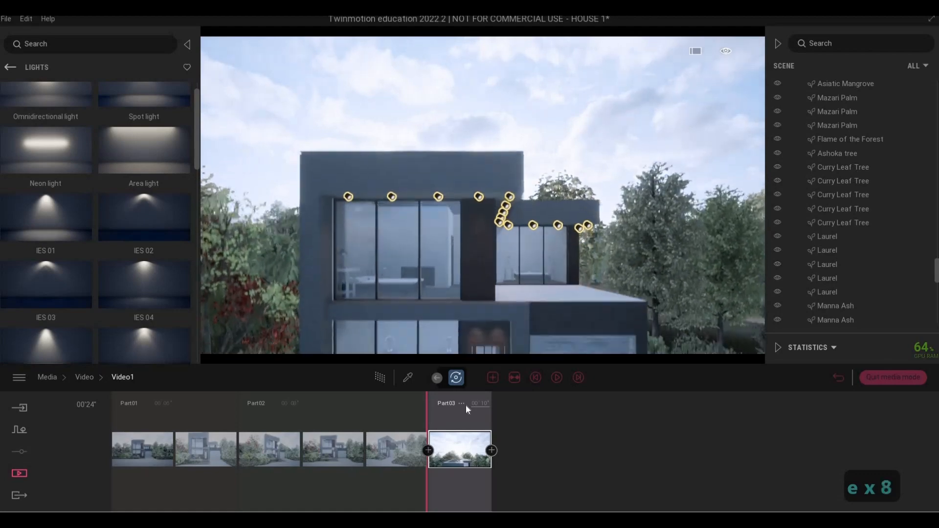
key(e)
key(e)
key(e)
key(e)
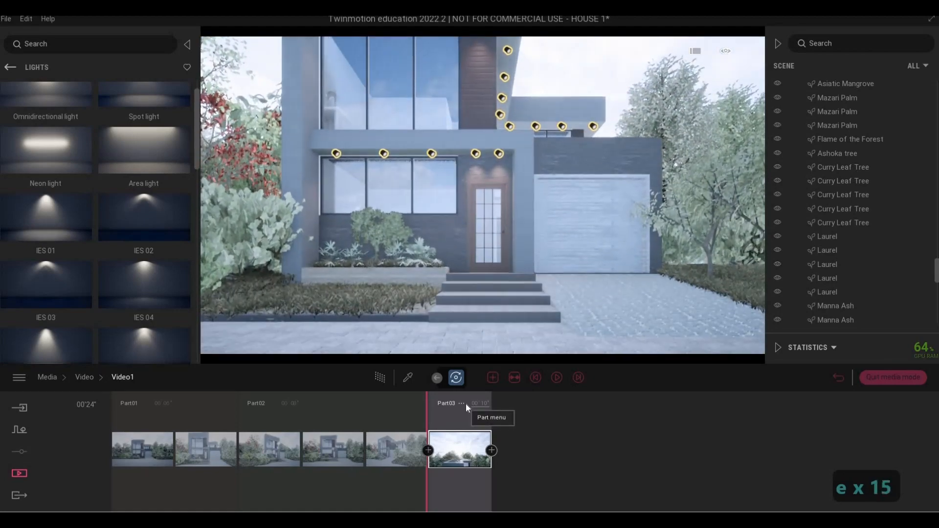
key(q)
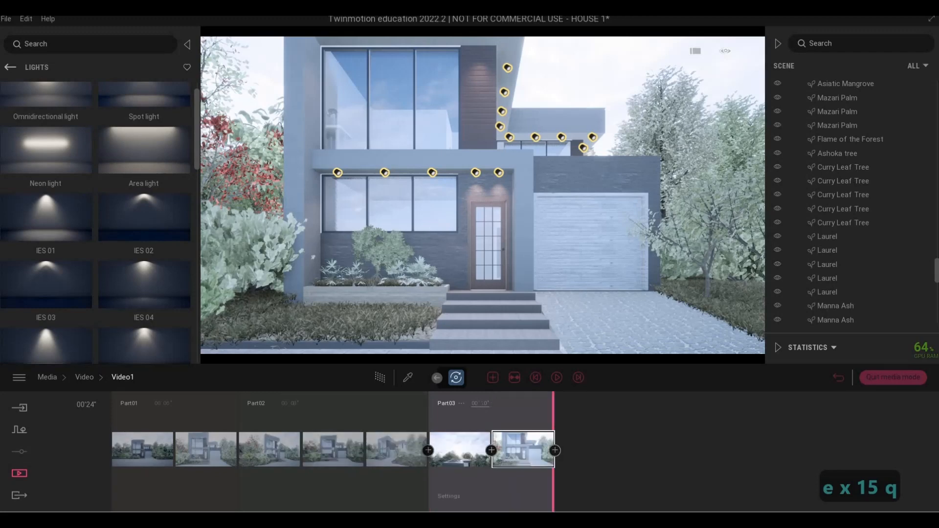
Set Part03's duration to 7 seconds and leave no scene object selected
text(7)
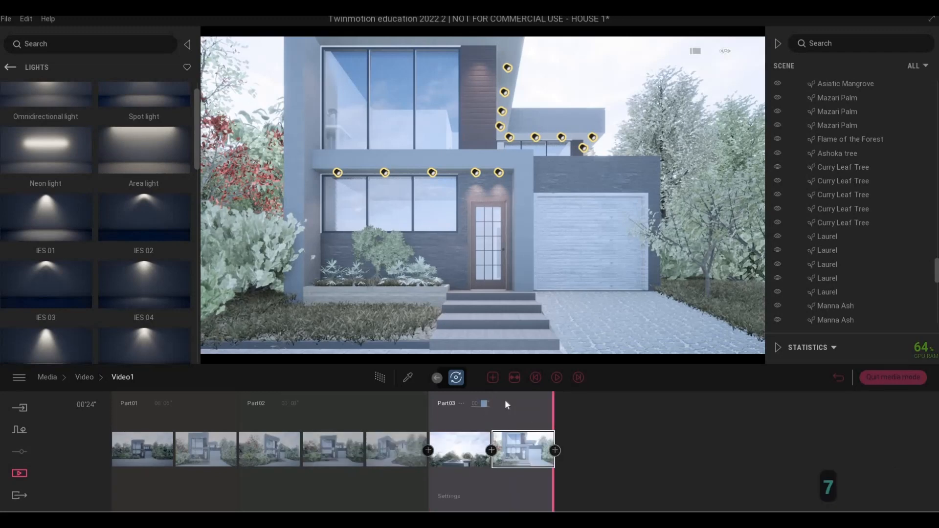
key(Return)
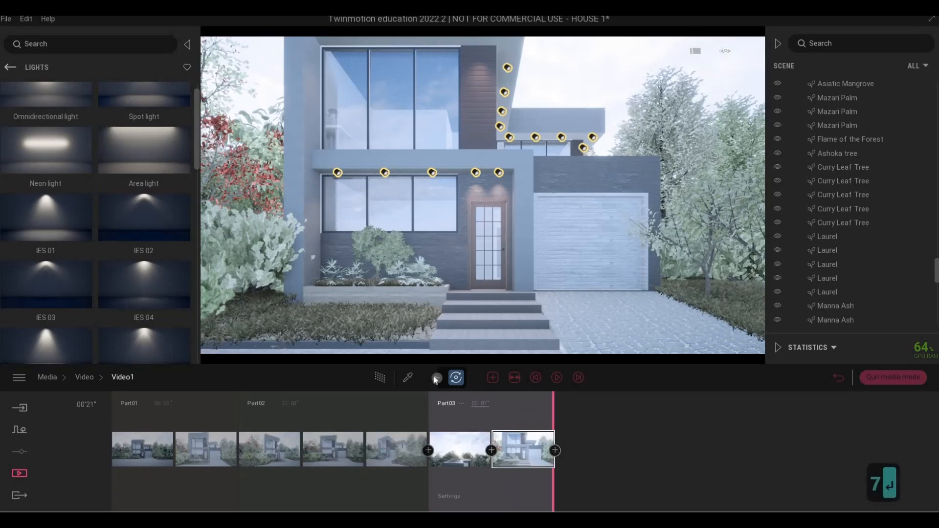
click(599, 321)
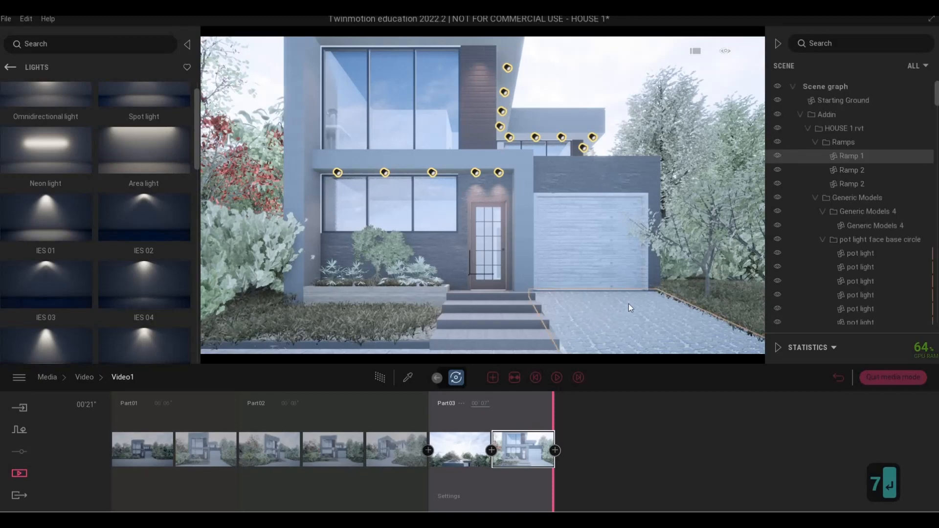
key(Escape)
Add a fourth video part from an angled view of the garage side and set its duration to 4 seconds
key(d)
key(s)
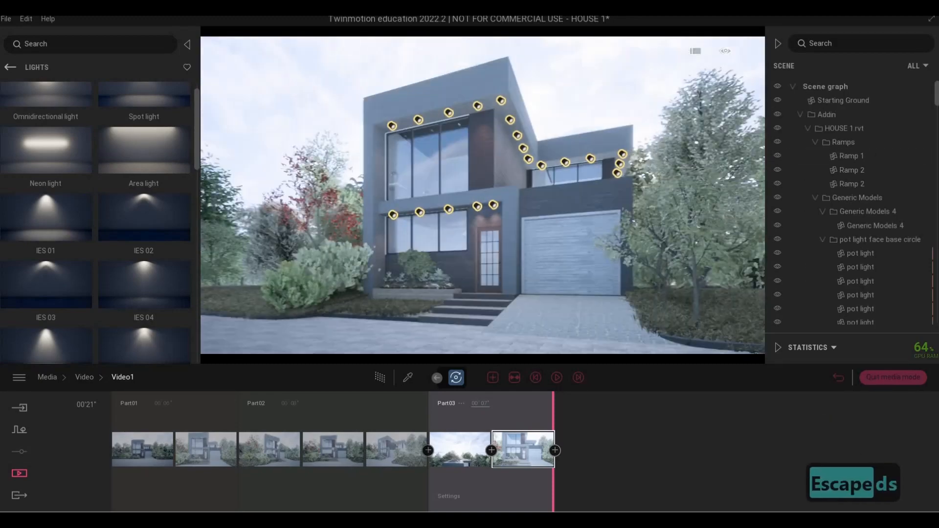
key(d)
key(d)
key(d)
key(w)
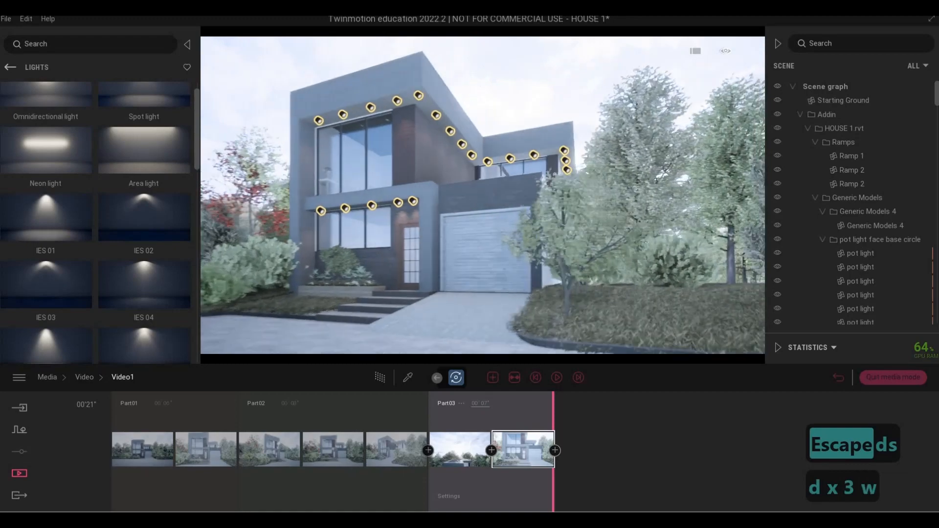
key(d)
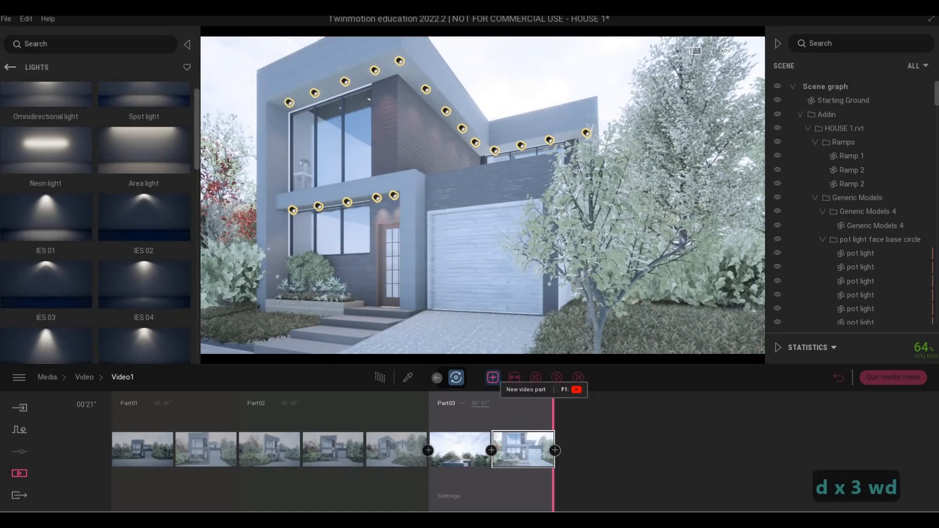
key(s)
key(e)
key(a)
key(q)
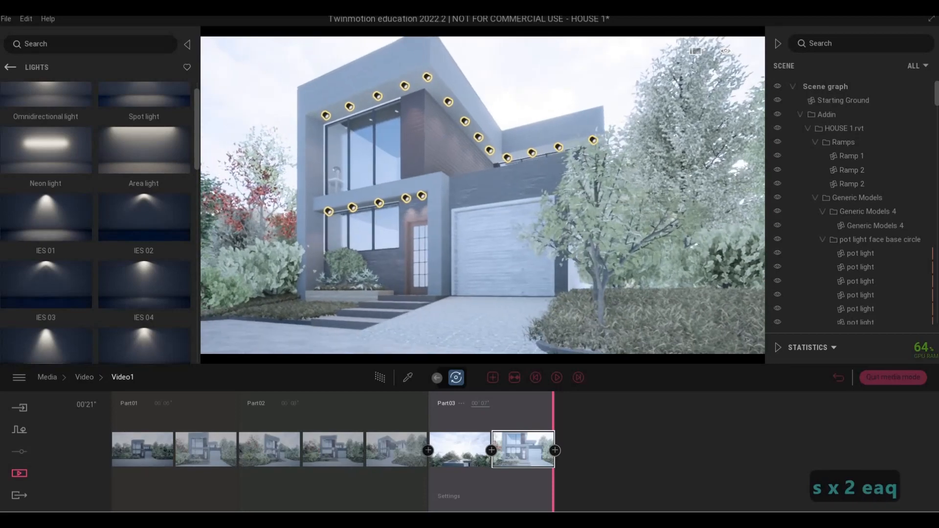
key(q)
key(s)
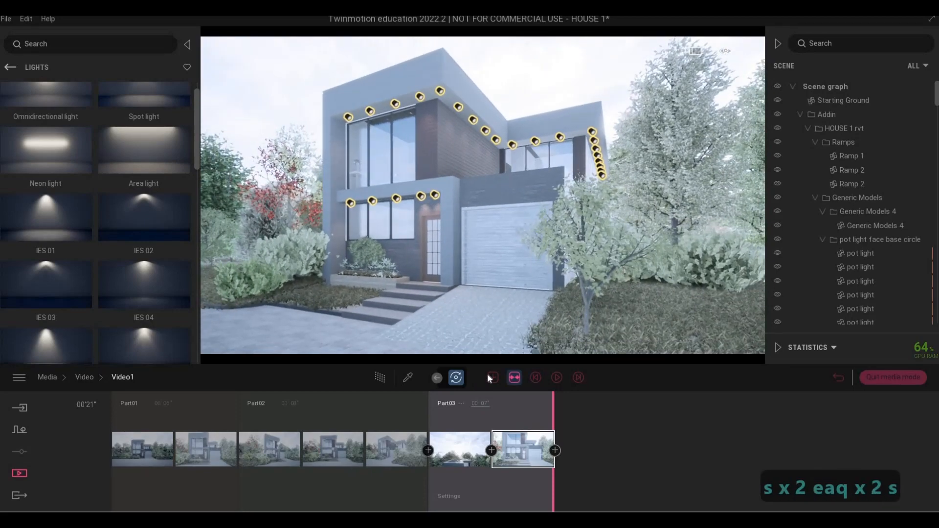
key(F1)
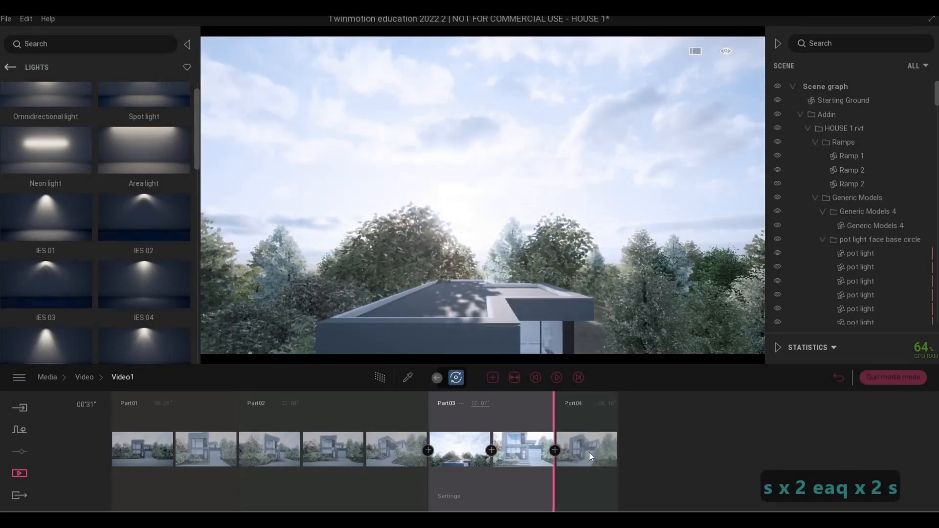
click(608, 404)
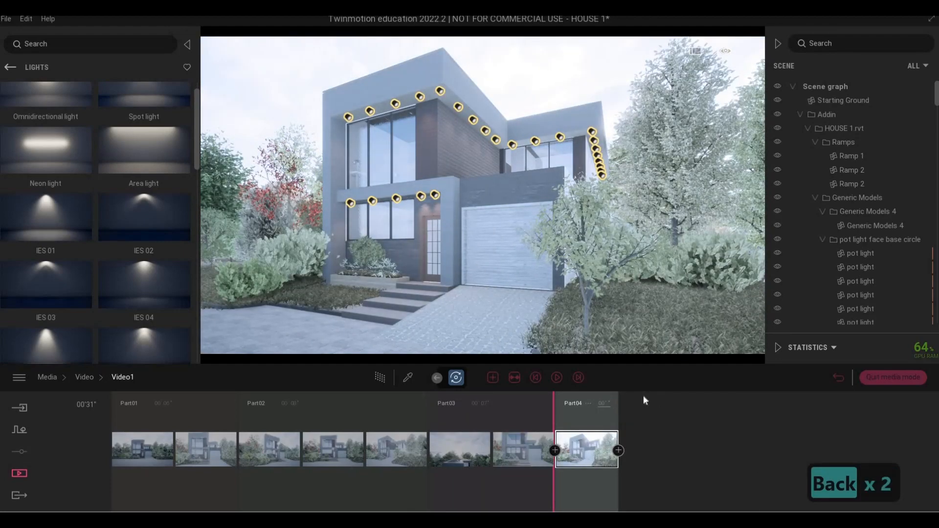
Add a fifth video part from a close, low view on the red-leaved tree side of the house, lasting 4 seconds
key(a)
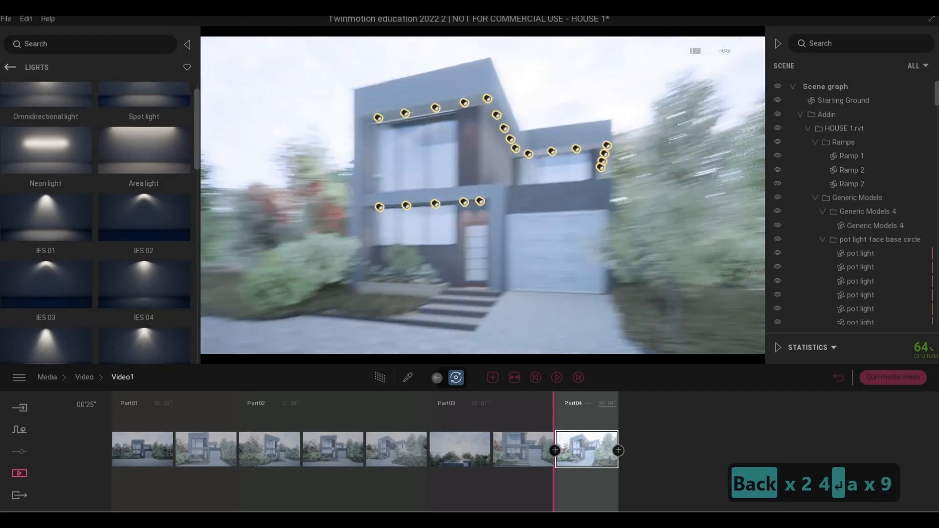
key(e)
key(a)
key(a)
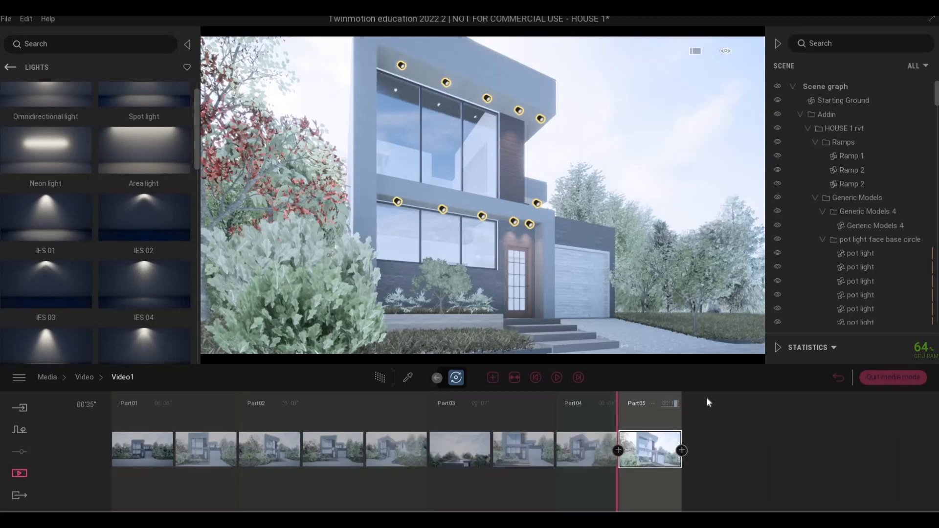
key(BackSpace)
key(BackSpace)
text(4)
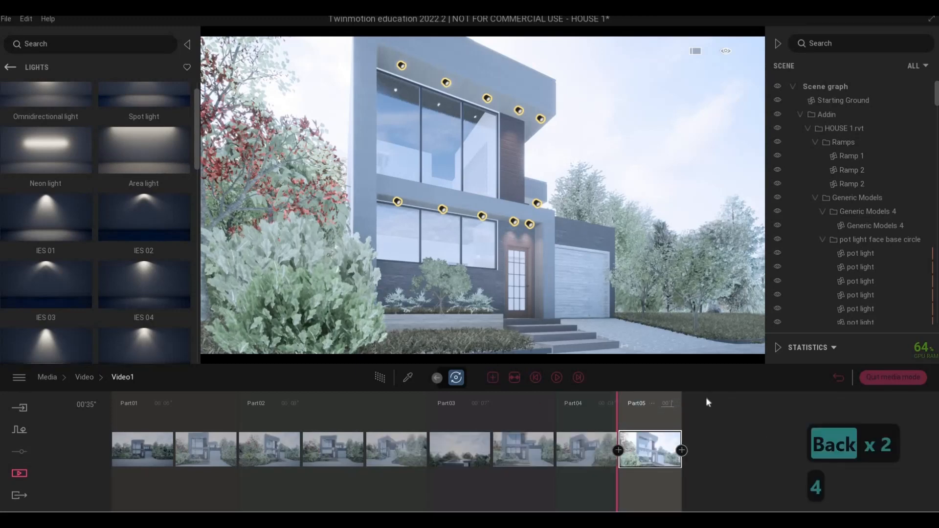
key(Return)
Add a sixth video part from a straight front view across the street, with the house beside the trees on the garage side
key(d)
key(s)
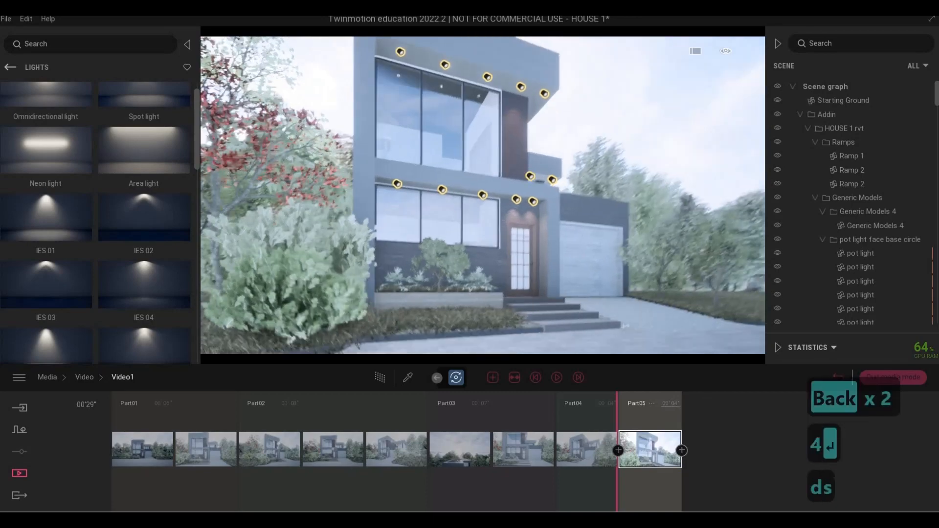
key(d)
key(d)
key(d)
key(d)
key(d)
key(d)
key(d)
key(w)
key(s)
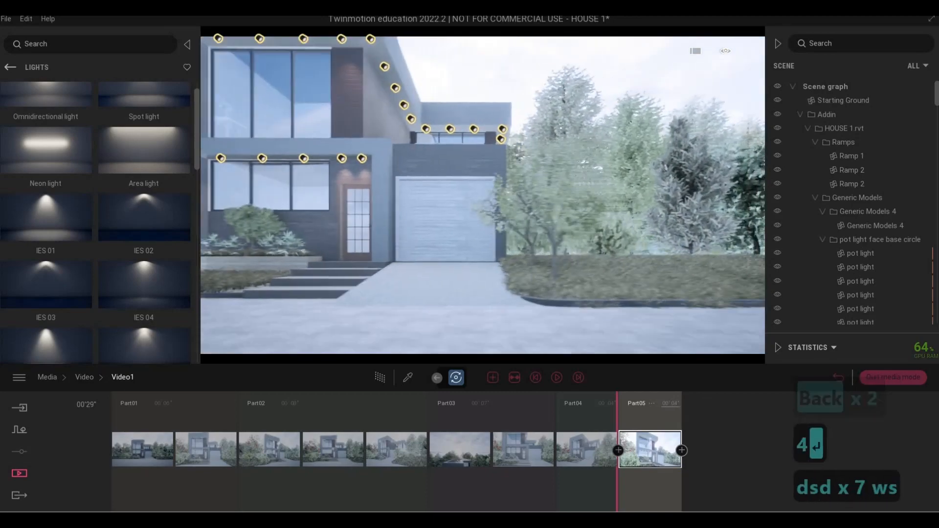
key(a)
key(s)
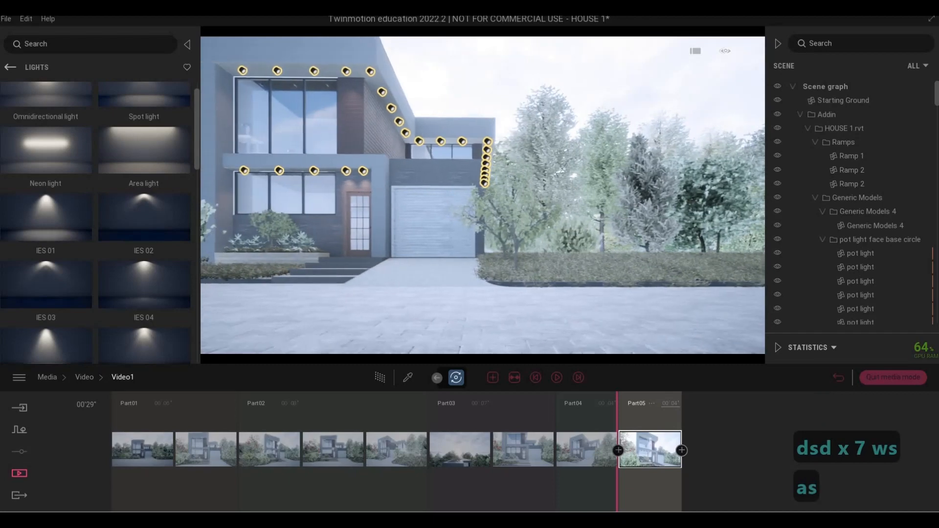
key(w)
key(q)
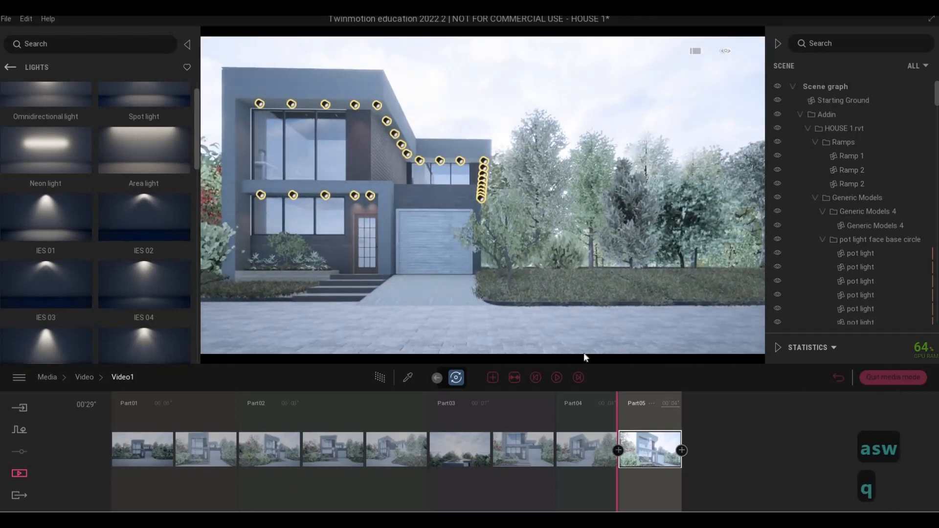
click(491, 377)
Preview a sideways camera move along the street from Part06's starting view towards the red-leaved tree side
key(a)
key(a)
key(a)
key(a)
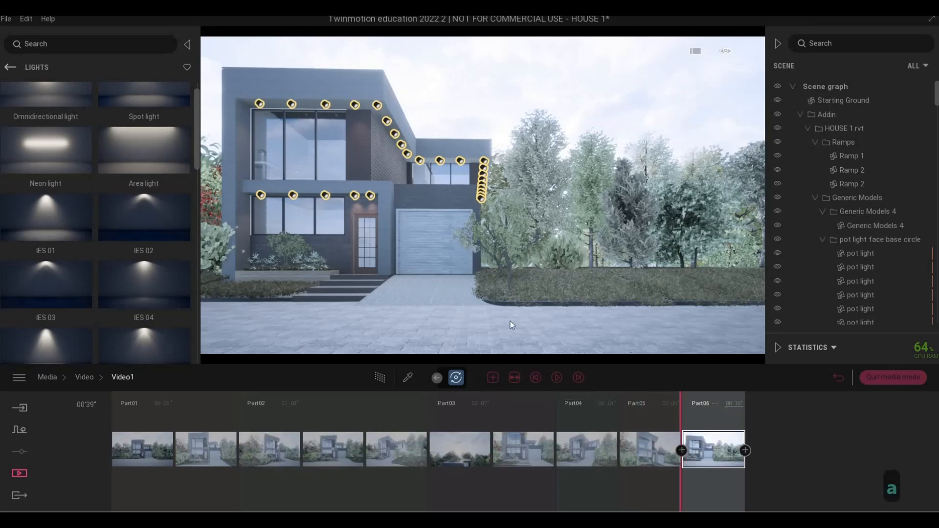
key(a)
key(a)
key(a)
key(a)
key(a)
key(a)
key(a)
key(a)
key(a)
key(a)
key(a)
key(a)
key(a)
key(a)
key(a)
key(a)
key(a)
key(a)
key(a)
key(a)
Refresh Part06's first keyframe with a closer street view of the garage side and its trees
key(d)
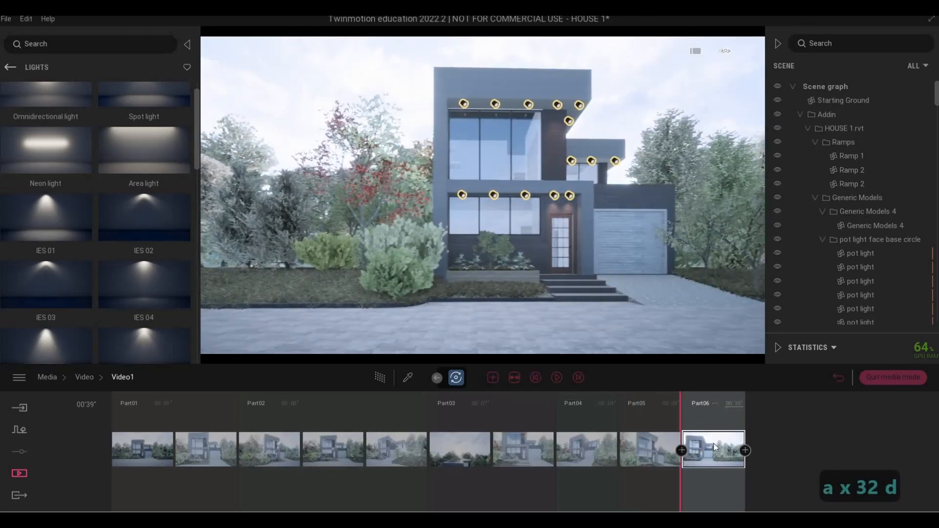
key(d)
key(w)
key(d)
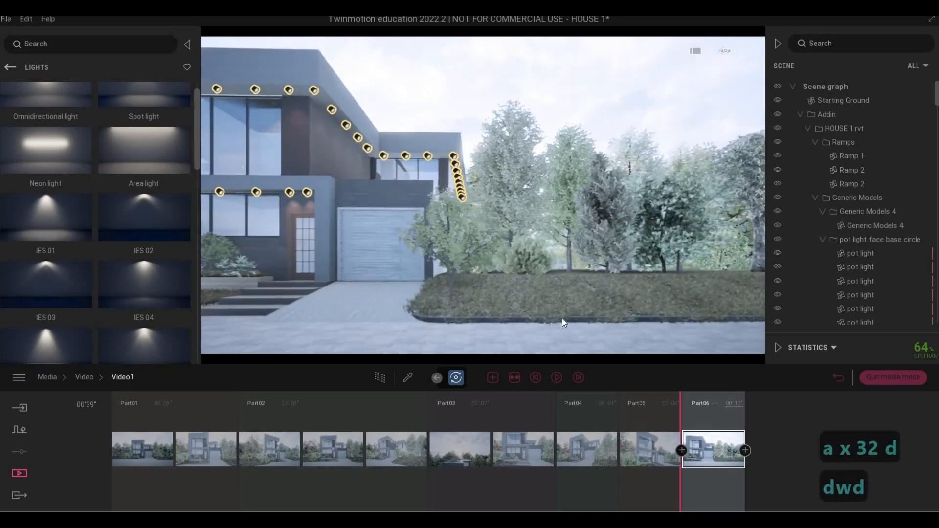
key(s)
key(a)
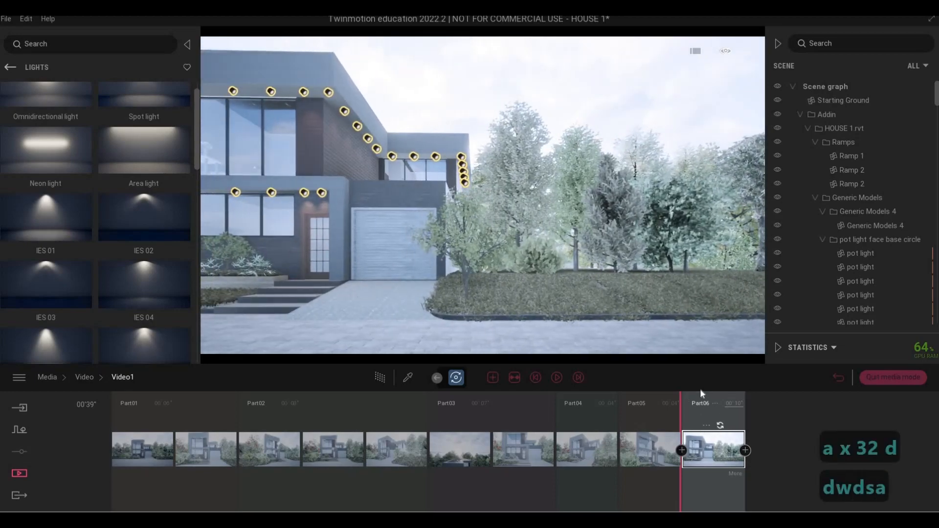
key(a)
key(a)
key(a)
key(a)
key(a)
key(a)
key(a)
key(a)
key(a)
key(a)
key(a)
key(a)
key(a)
key(a)
key(a)
key(a)
key(a)
key(a)
key(a)
key(a)
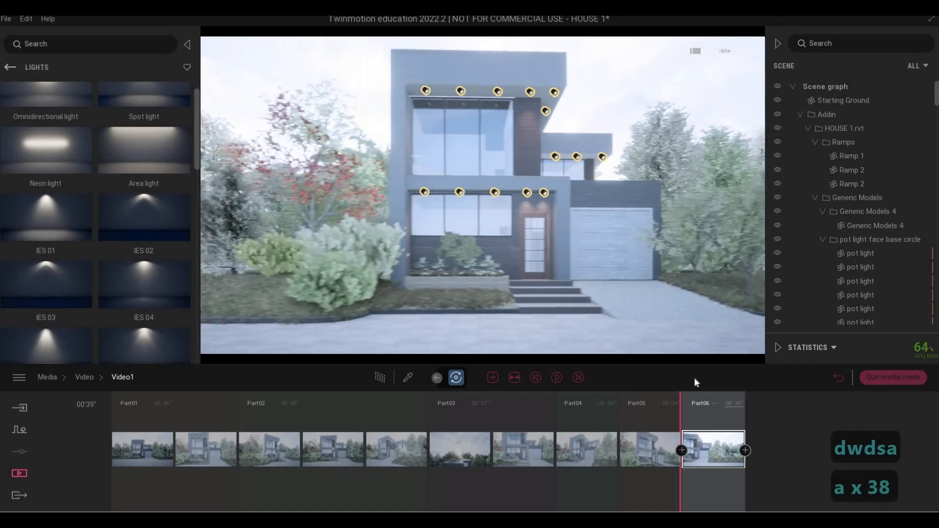
key(a)
key(a)
key(a)
key(a)
key(a)
key(a)
key(a)
key(a)
key(a)
key(a)
key(a)
key(a)
key(a)
key(a)
key(a)
key(d)
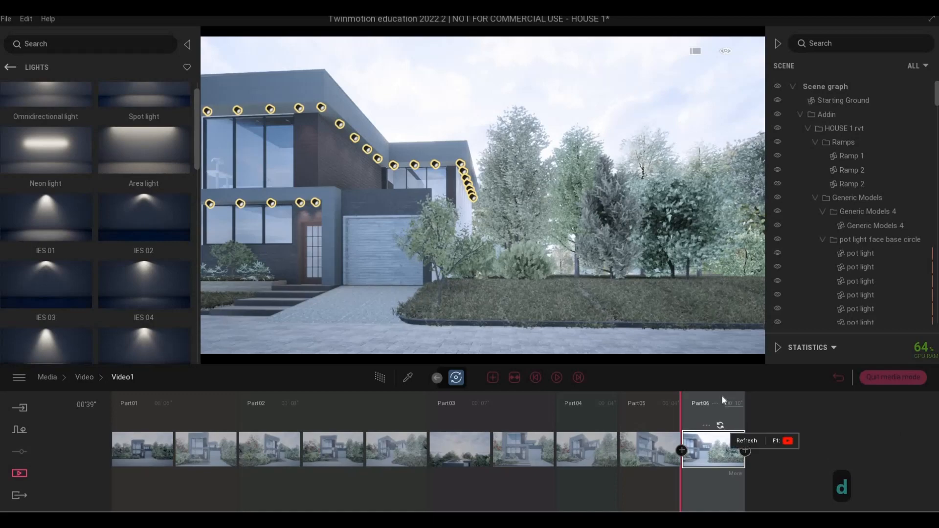
Add a second keyframe to Part06 from a view shifted sideways along the street to the lawn and red-leaved tree
key(a)
key(a)
key(a)
key(a)
key(a)
key(a)
key(a)
key(a)
key(a)
key(a)
key(a)
key(a)
key(a)
key(a)
key(a)
key(a)
key(a)
key(a)
key(a)
key(a)
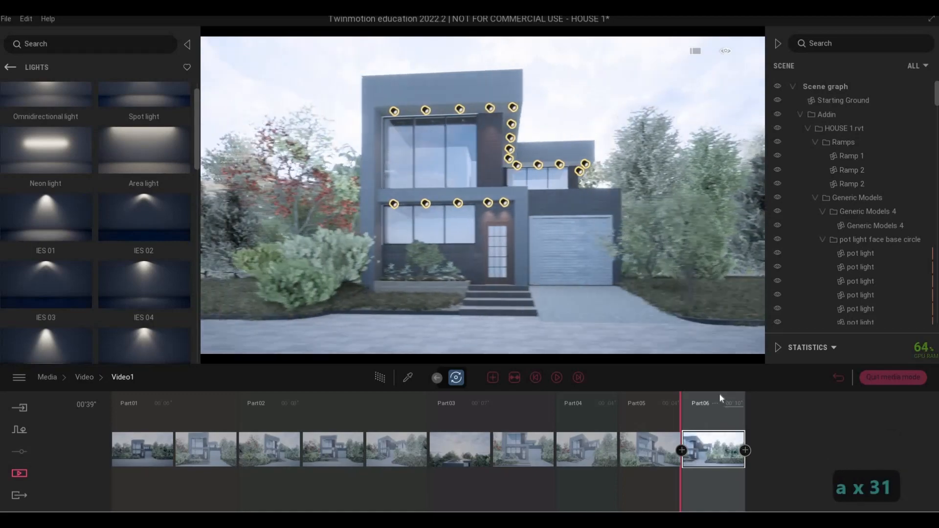
key(a)
key(a)
key(a)
key(a)
key(a)
key(a)
key(a)
key(a)
key(a)
key(a)
key(a)
key(a)
key(a)
key(a)
key(a)
key(a)
key(a)
key(a)
key(a)
key(a)
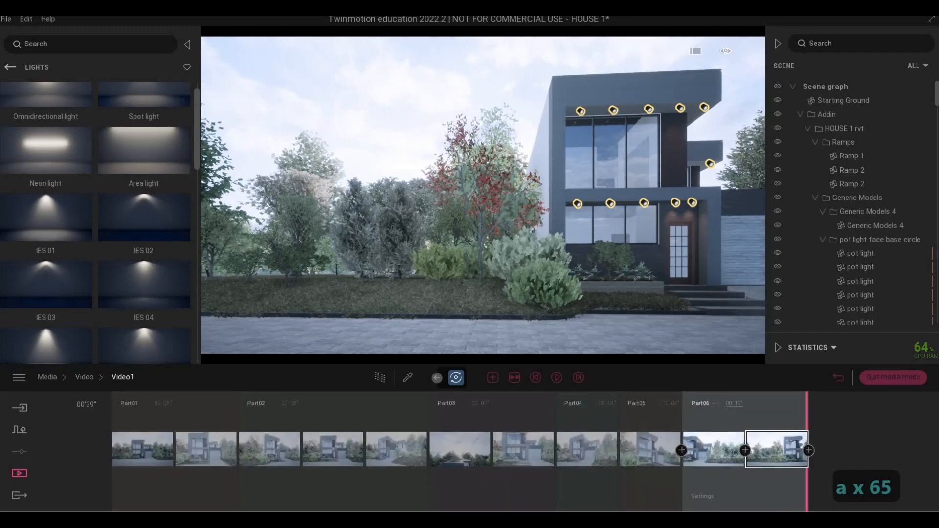
Set Part06's duration to 6 seconds
click(770, 403)
text(6)
key(Return)
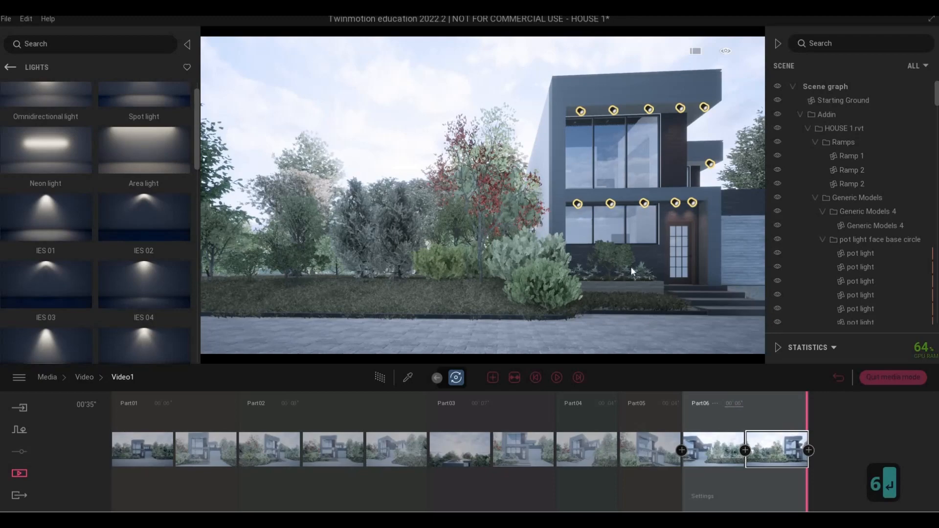
Add a seventh video part from a raised, close angled view of the upper floor and garage
key(d)
key(w)
key(d)
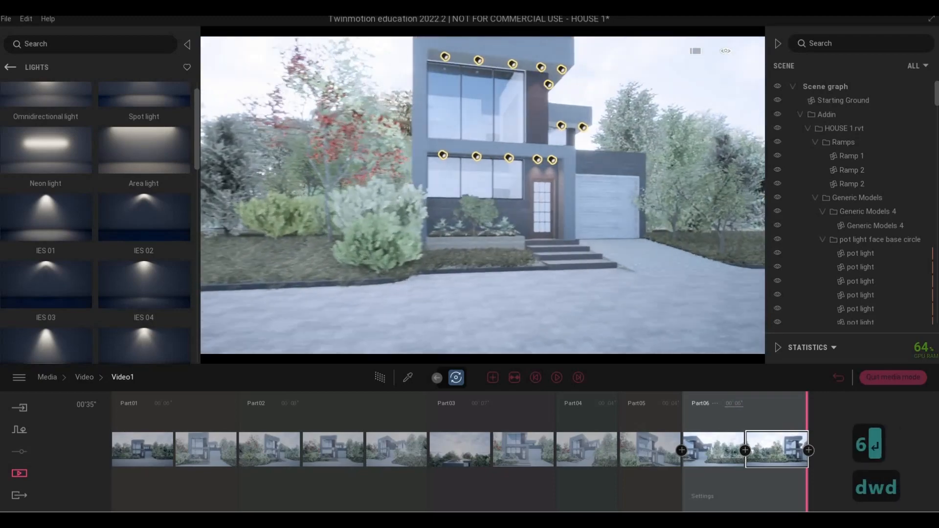
key(w)
key(q)
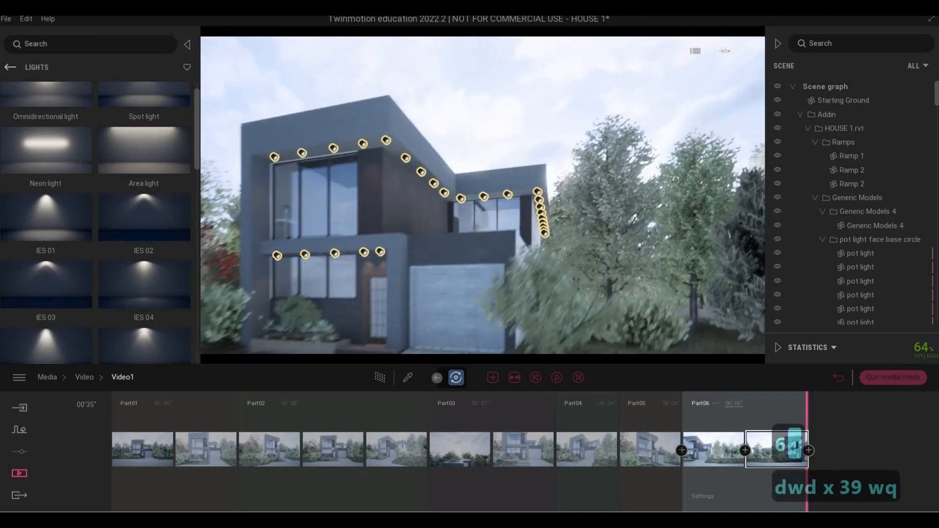
key(e)
key(a)
key(e)
key(s)
key(a)
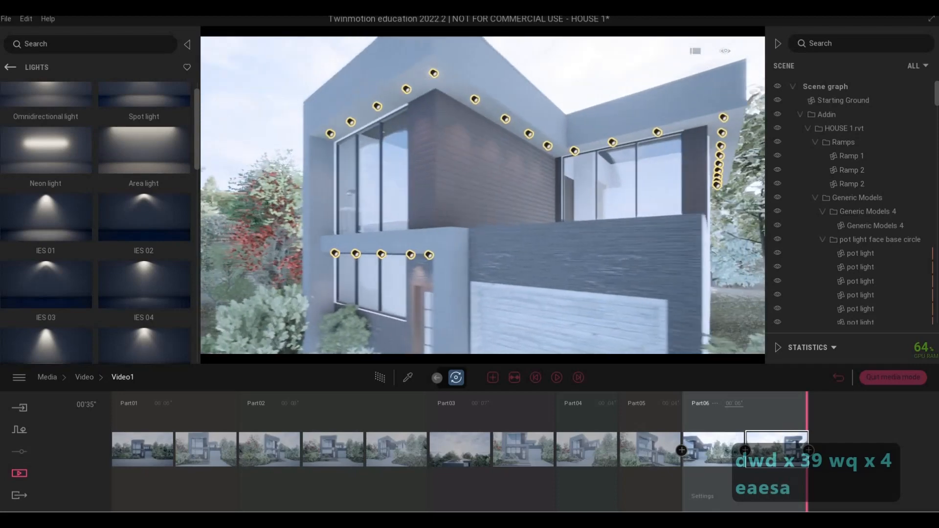
key(s)
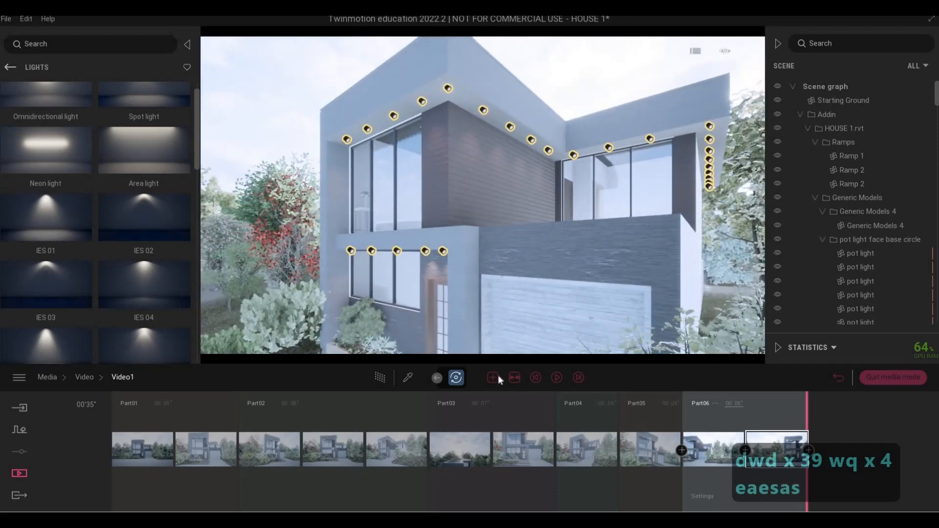
click(493, 377)
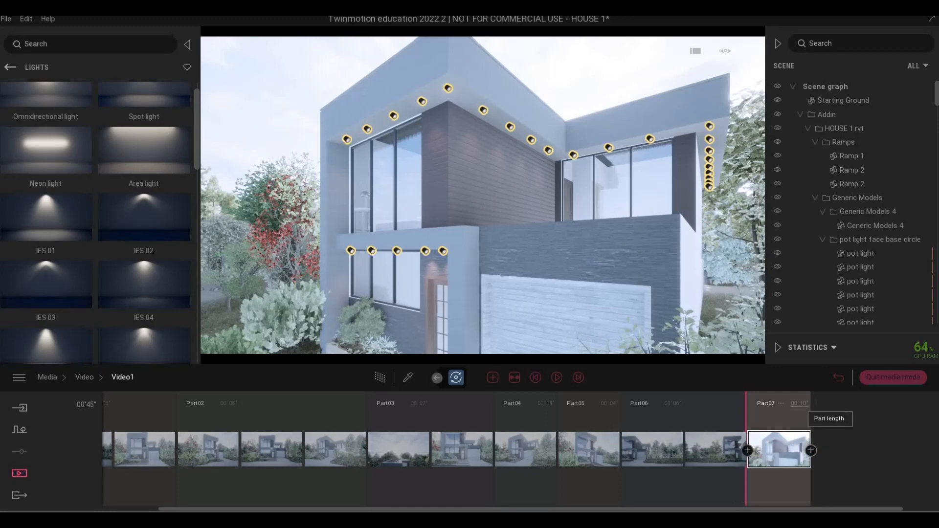
Set Part07's duration to 4 seconds
click(821, 404)
key(BackSpace)
key(BackSpace)
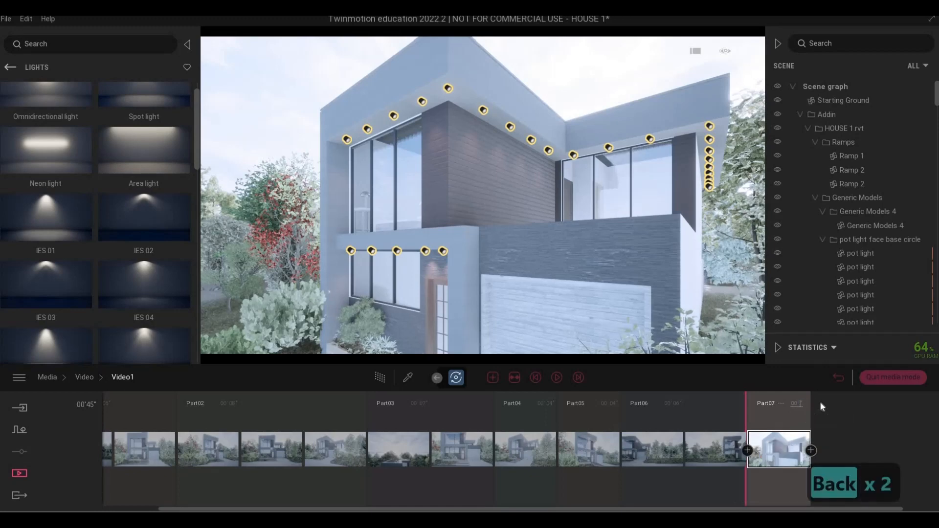
text(4)
key(Return)
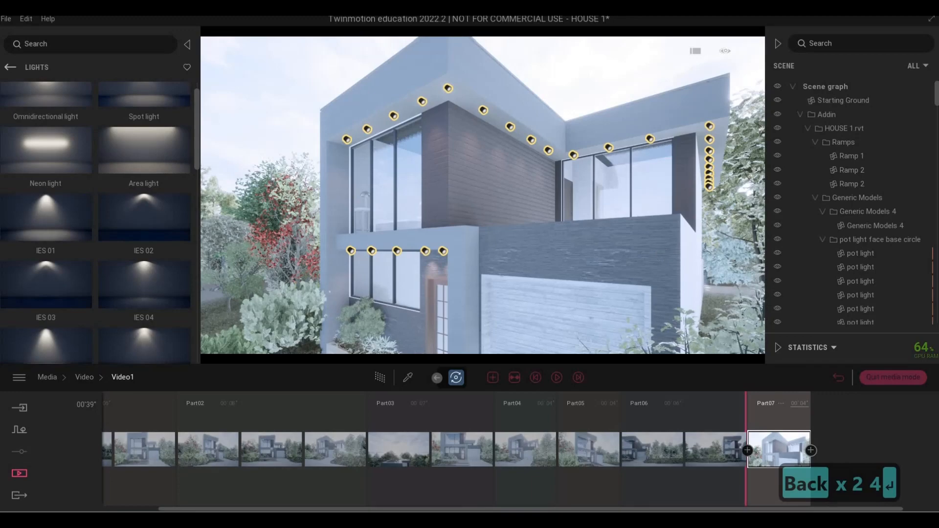
Add an eighth video part from a close, angled view of the front entrance and garage door
key(a)
key(e)
key(s)
key(s)
key(s)
key(s)
key(s)
key(s)
key(a)
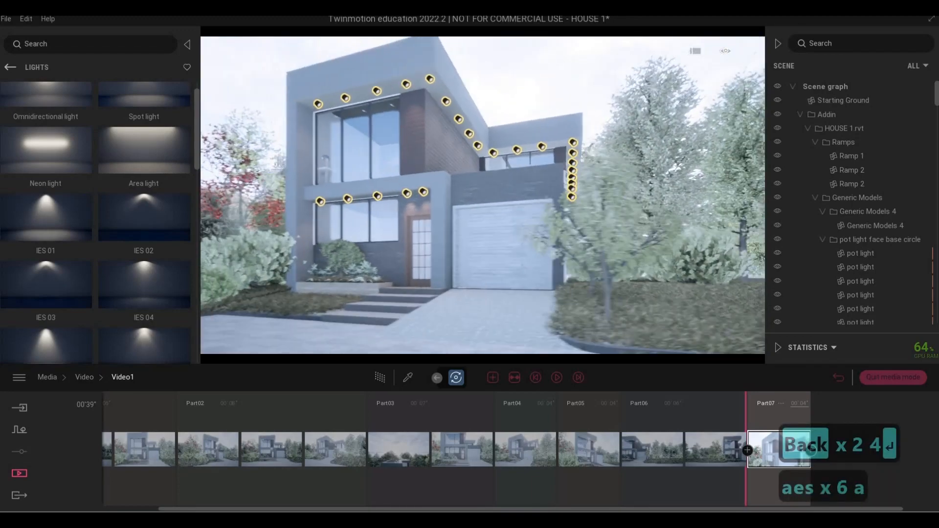
key(a)
key(a)
key(a)
key(a)
key(a)
key(a)
key(a)
key(a)
key(a)
key(a)
key(a)
key(a)
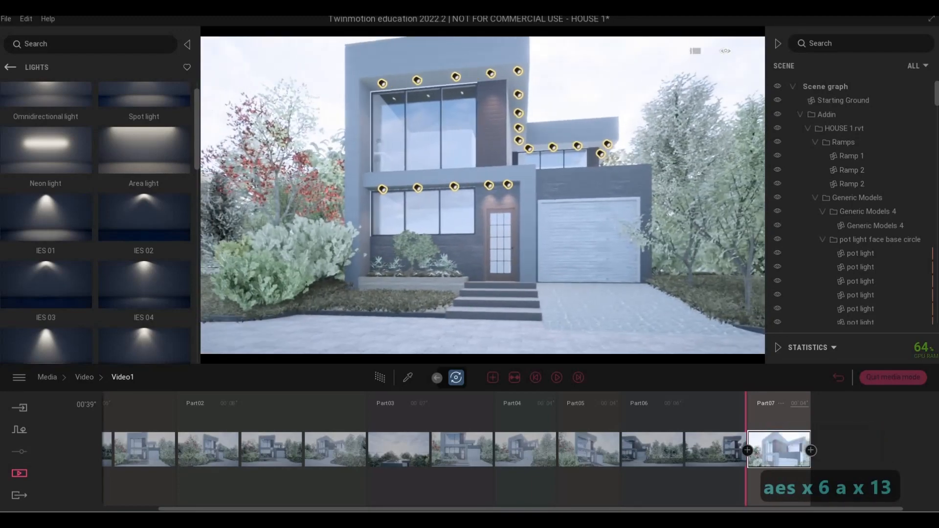
key(d)
key(s)
key(d)
key(d)
key(w)
key(d)
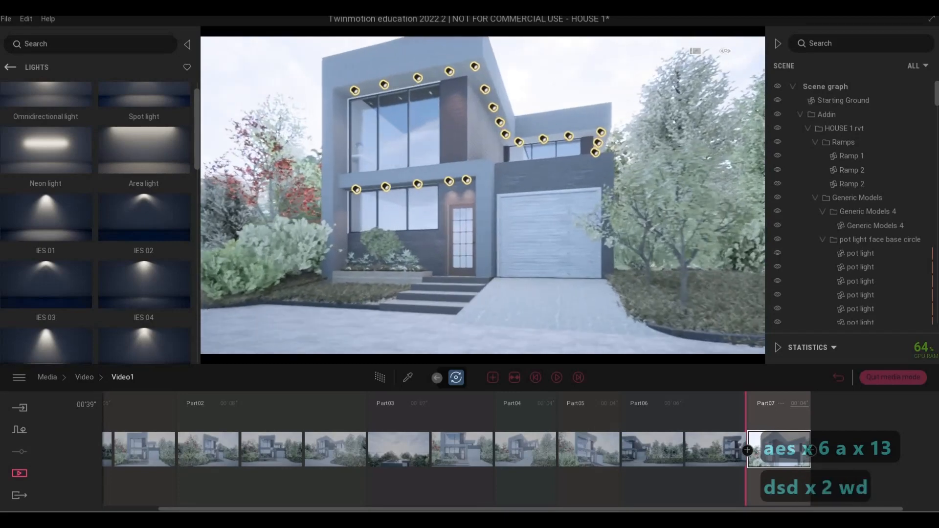
key(w)
key(d)
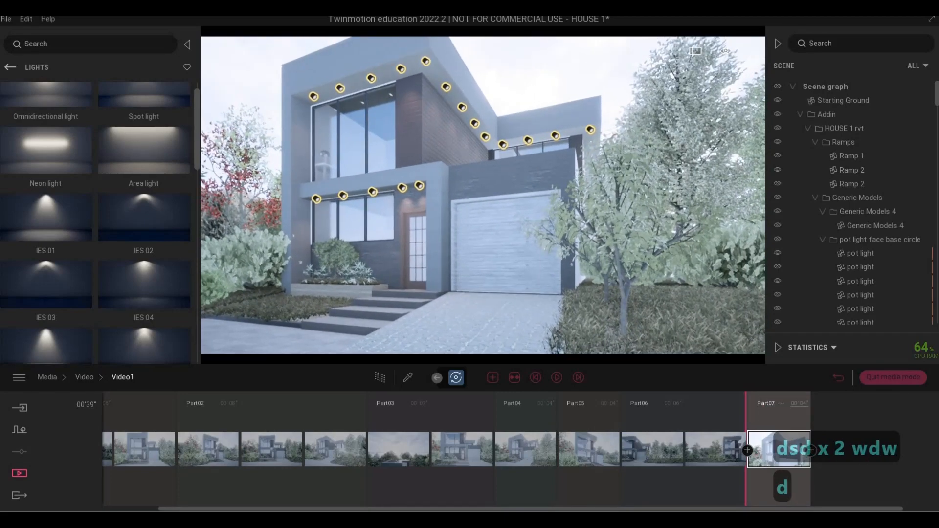
key(w)
key(w)
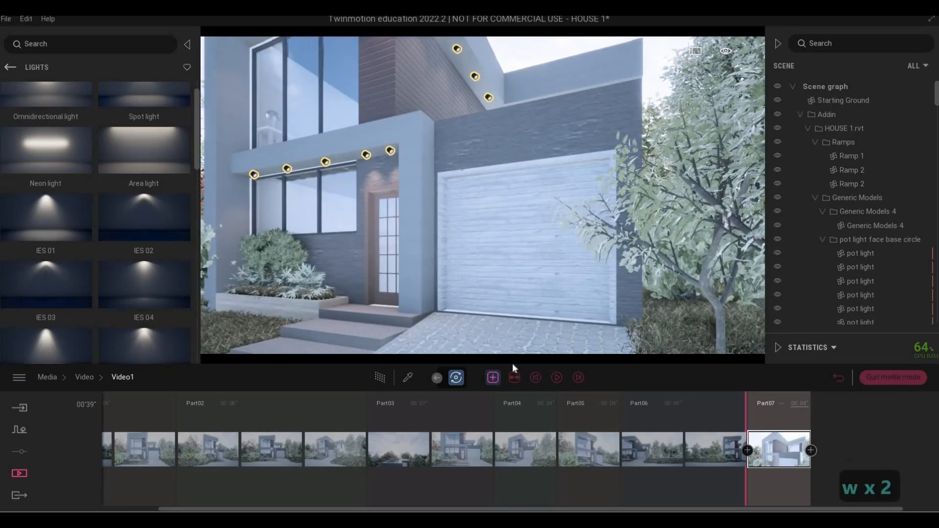
Add a second keyframe to Part08 from a view pulled straight back to the street, framing the whole house and surrounding trees
key(s)
key(s)
key(s)
key(s)
key(s)
key(s)
key(s)
key(s)
key(s)
key(s)
key(s)
key(s)
key(s)
key(s)
key(s)
key(s)
key(s)
key(s)
key(s)
key(s)
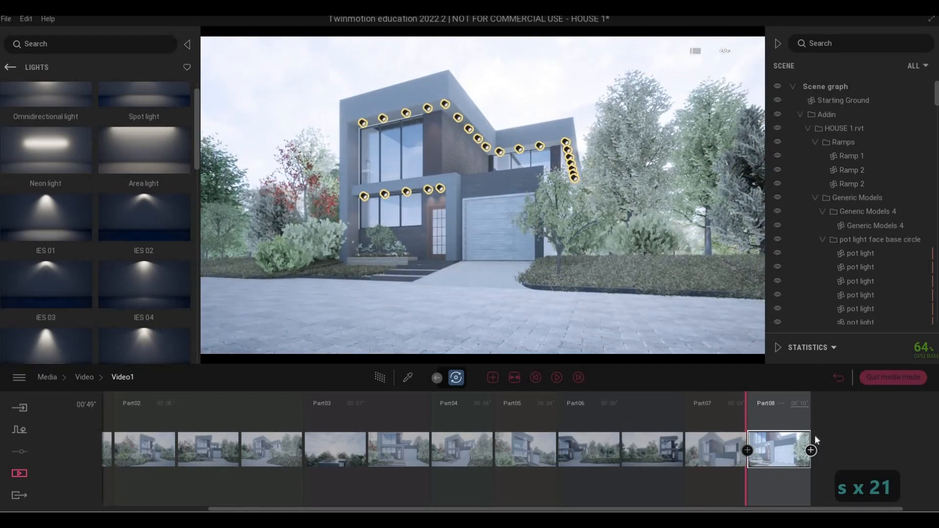
click(811, 450)
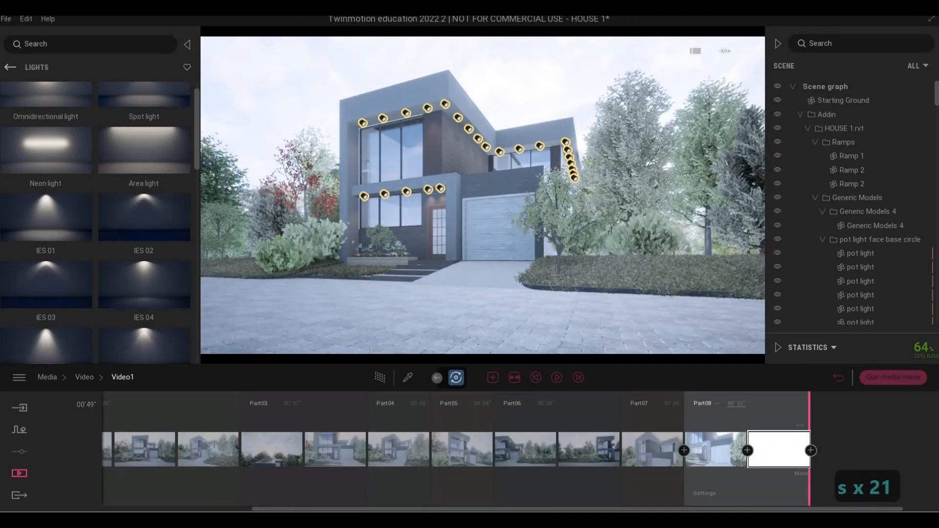
Set Part08's duration to 6 seconds
click(776, 401)
text(6)
key(Return)
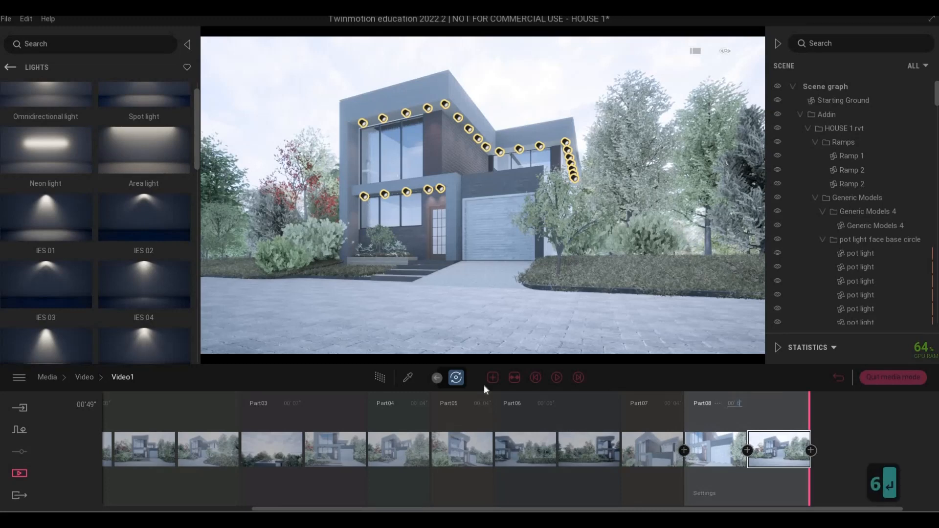
Return to the video list and rename Video1 as SHOWREEL
click(85, 377)
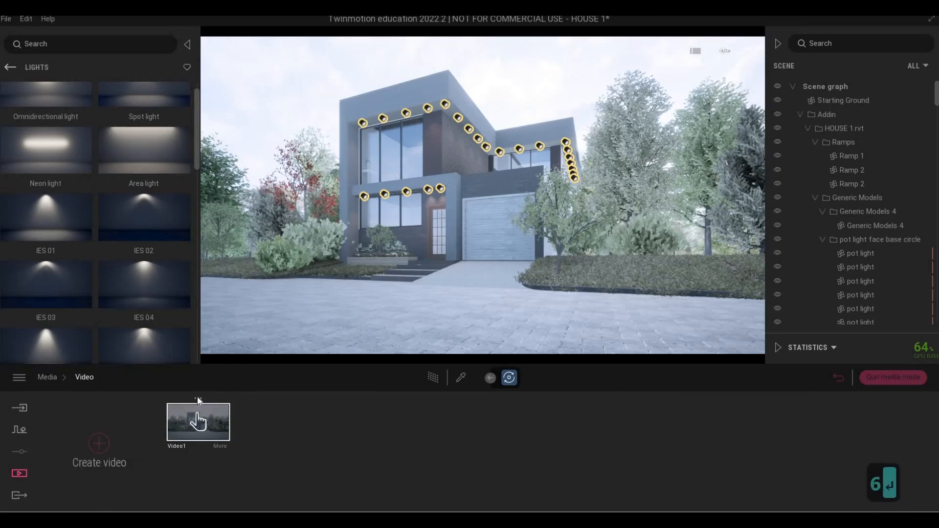
click(198, 398)
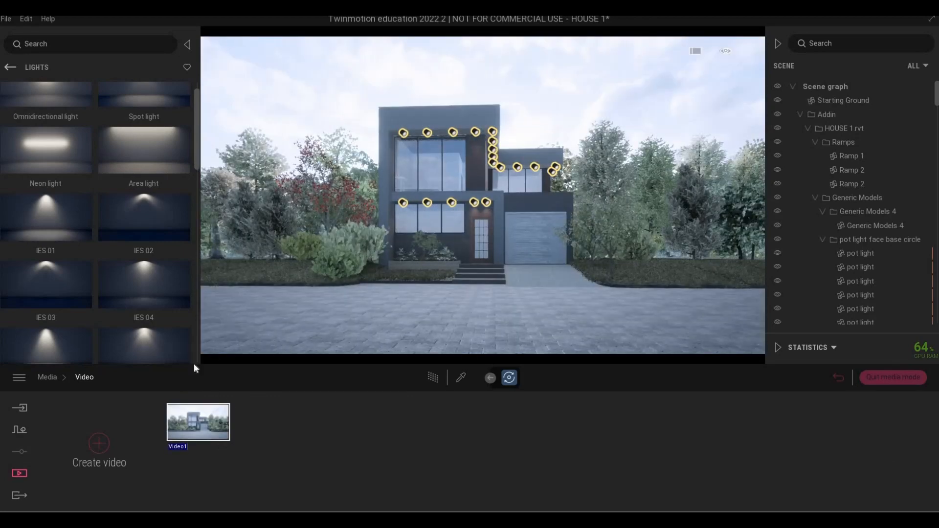
text(s)
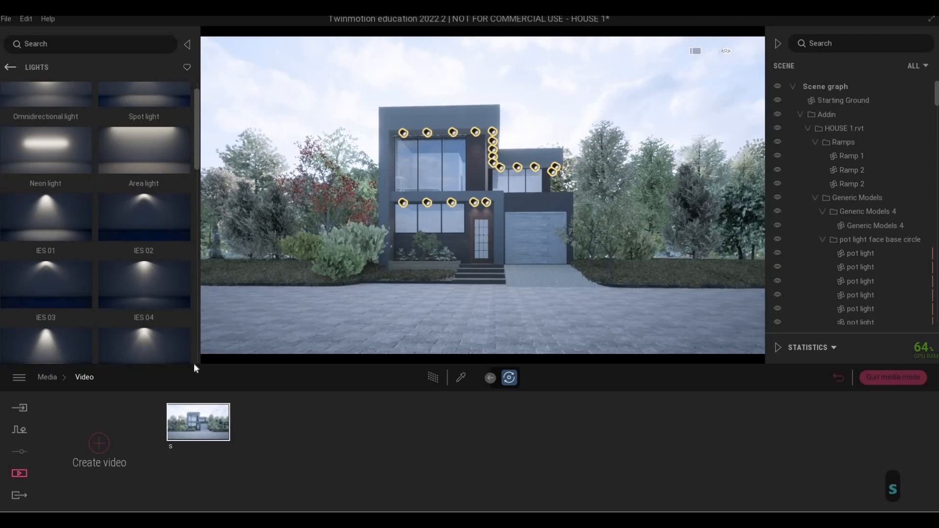
text(how)
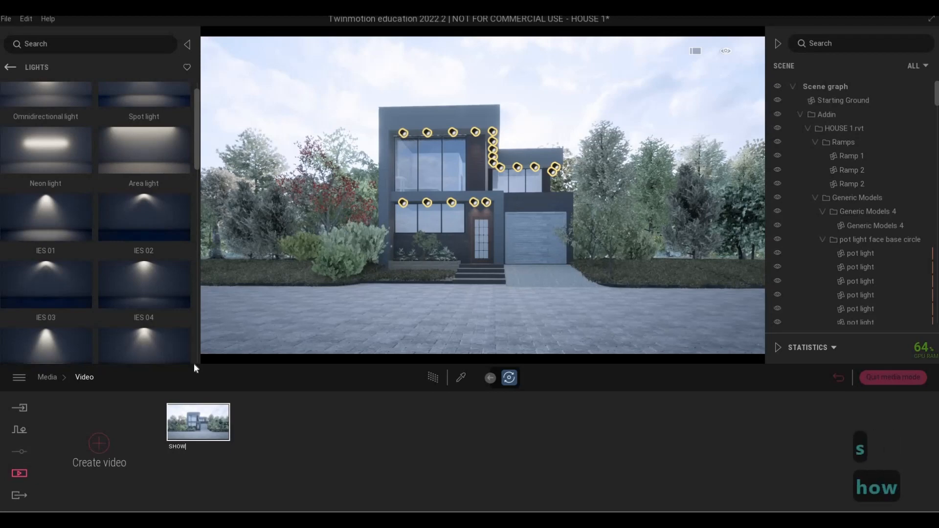
text(reel)
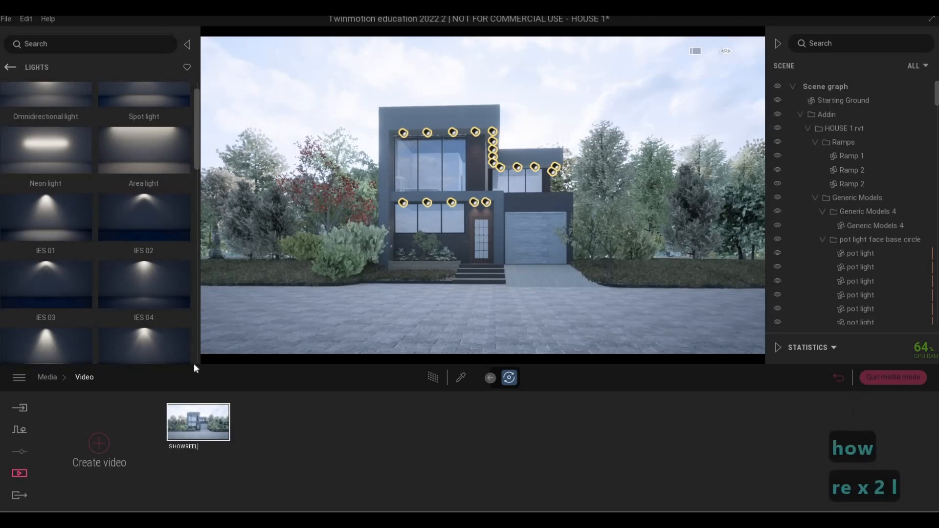
key(Return)
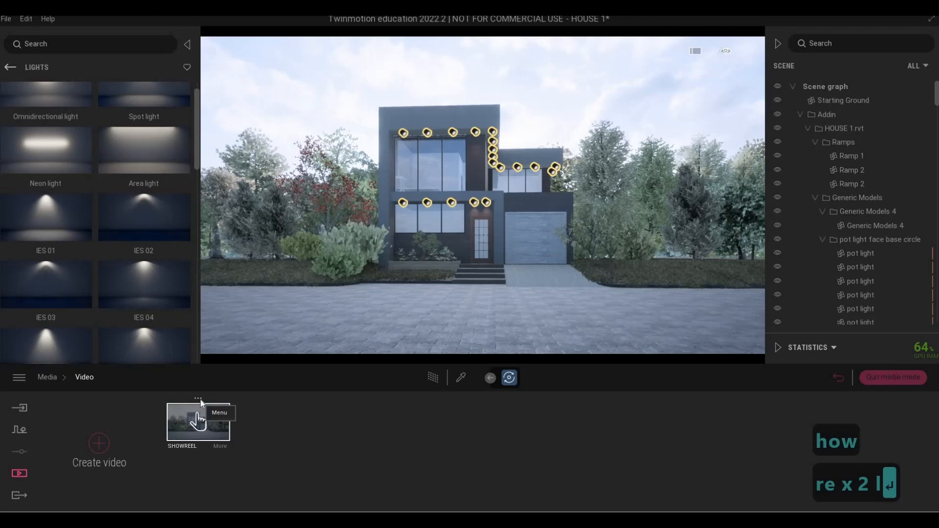
Duplicate the SHOWREEL video and rename the copy as SHORTS
click(199, 399)
click(197, 384)
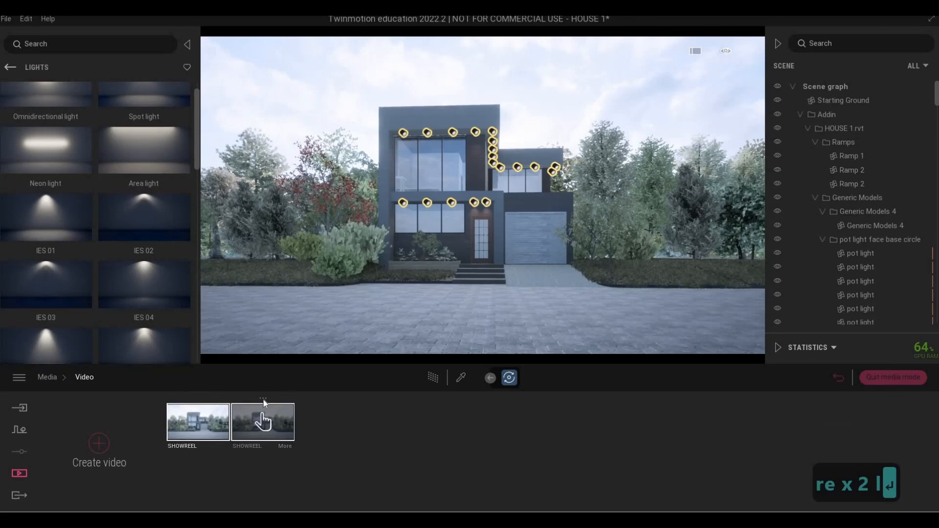
click(263, 398)
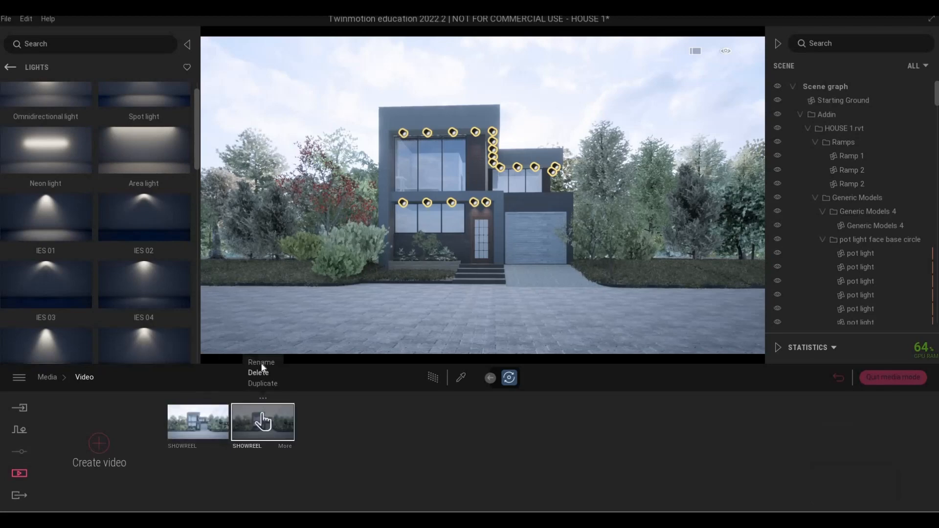
click(263, 372)
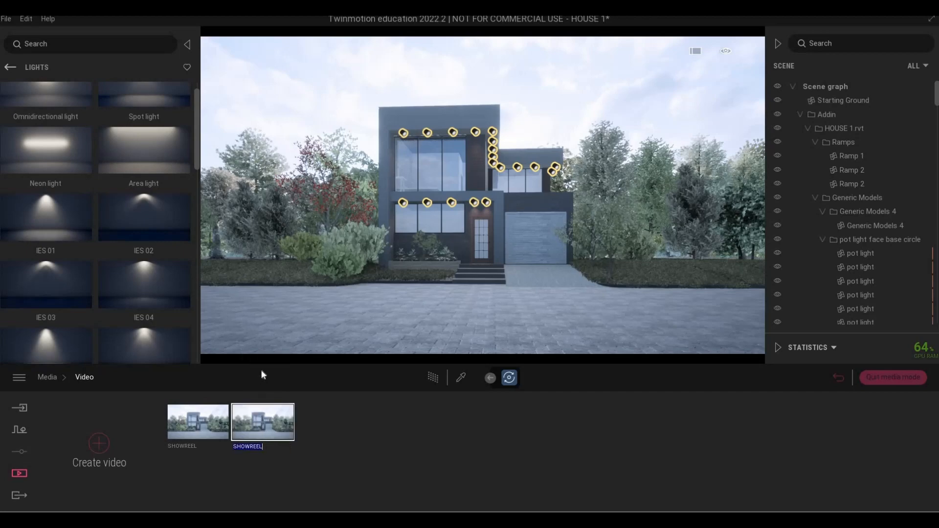
text(shorts)
key(Return)
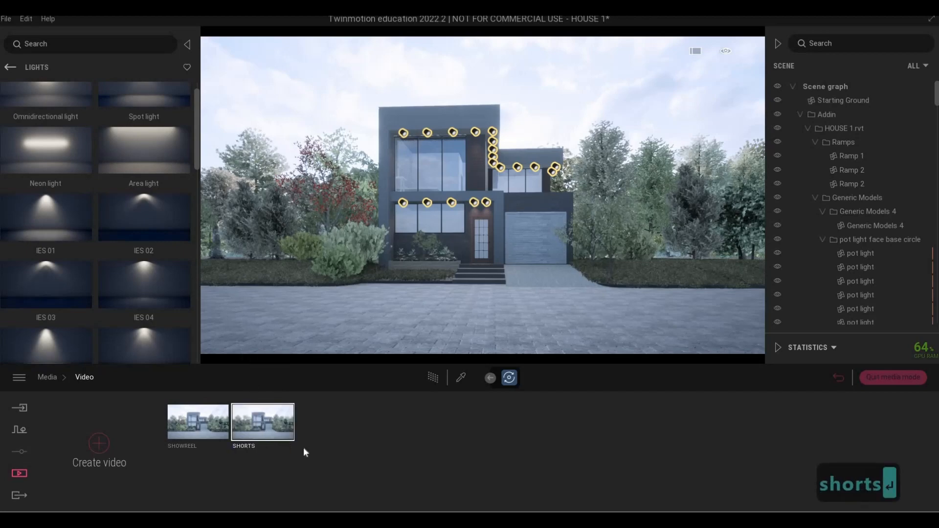
Set the SHORTS video's output size to a custom portrait format, 700 wide by 1000 high, and return to the video list
double_click(284, 443)
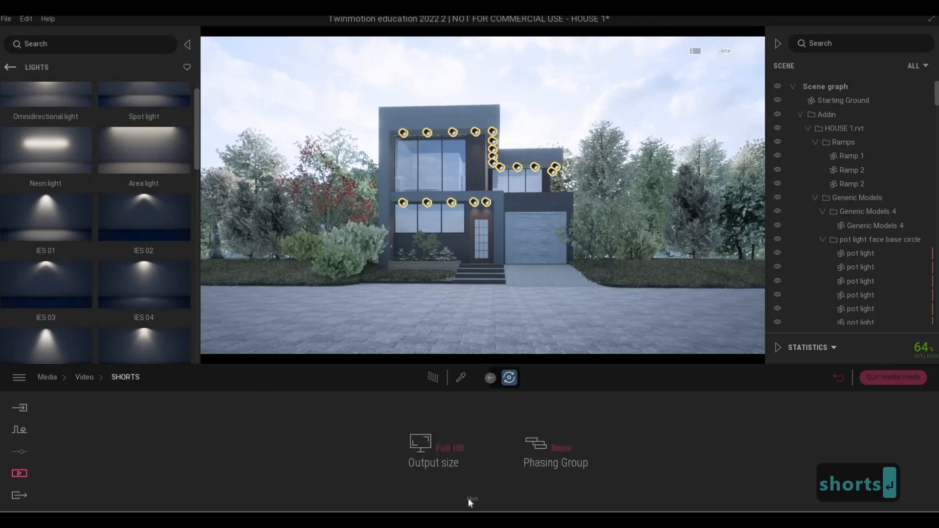
click(436, 455)
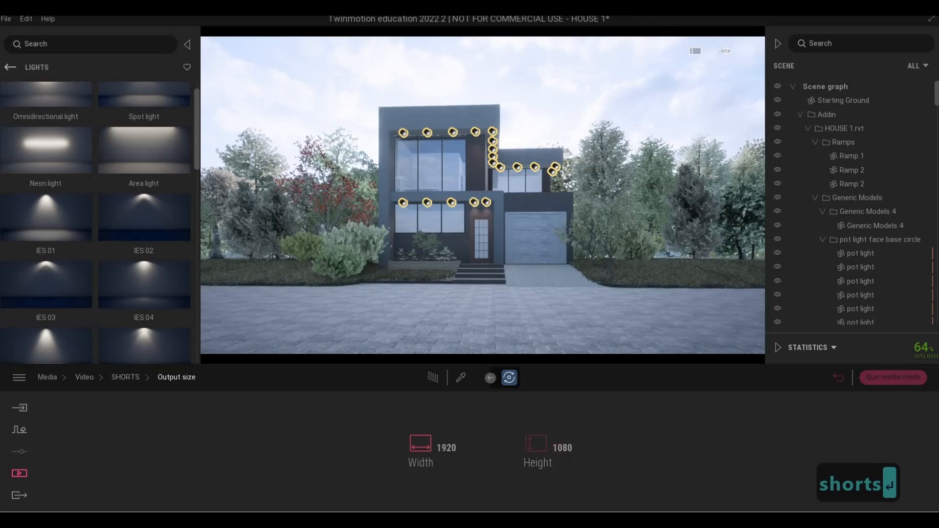
click(642, 442)
key(BackSpace)
key(BackSpace)
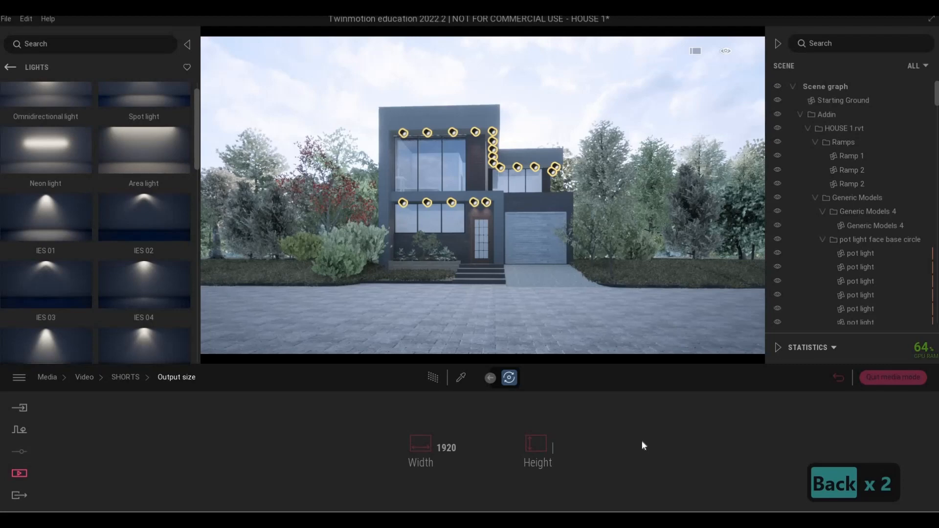
text(1000)
key(Return)
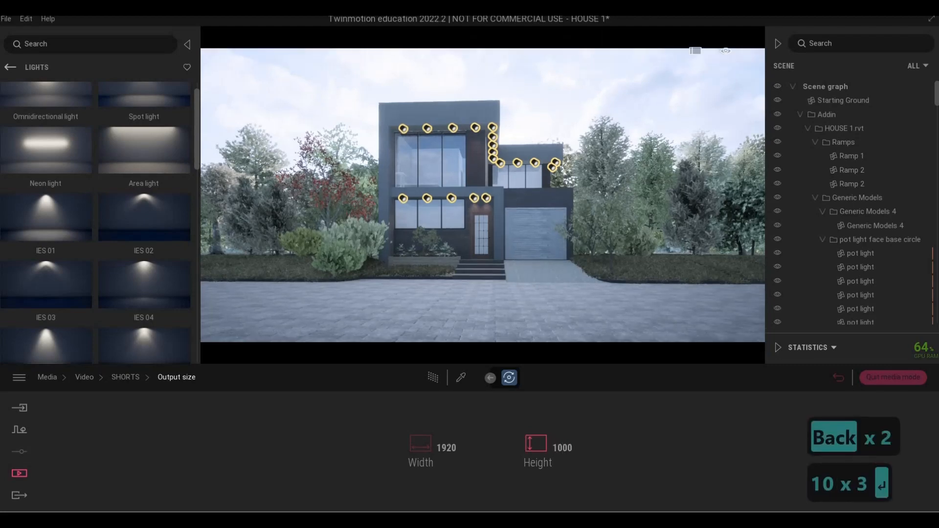
click(477, 448)
key(BackSpace)
key(BackSpace)
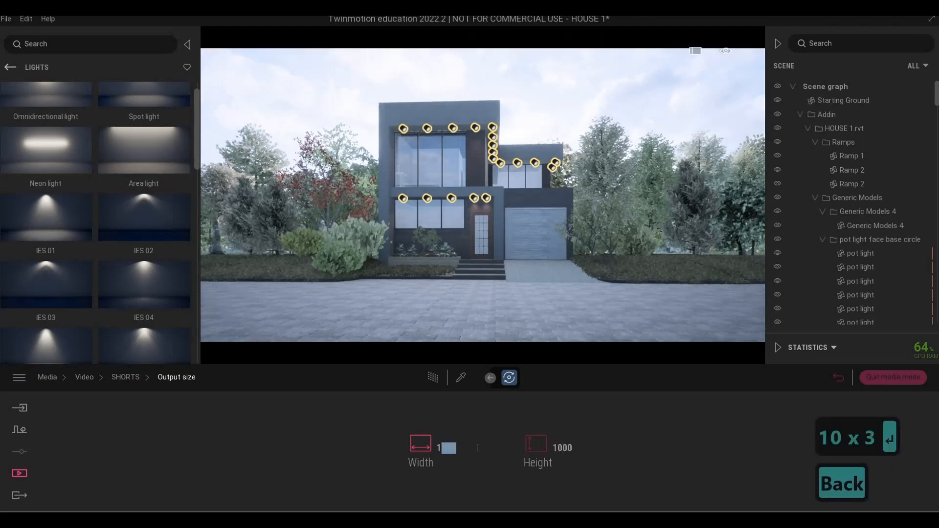
text(700)
key(Return)
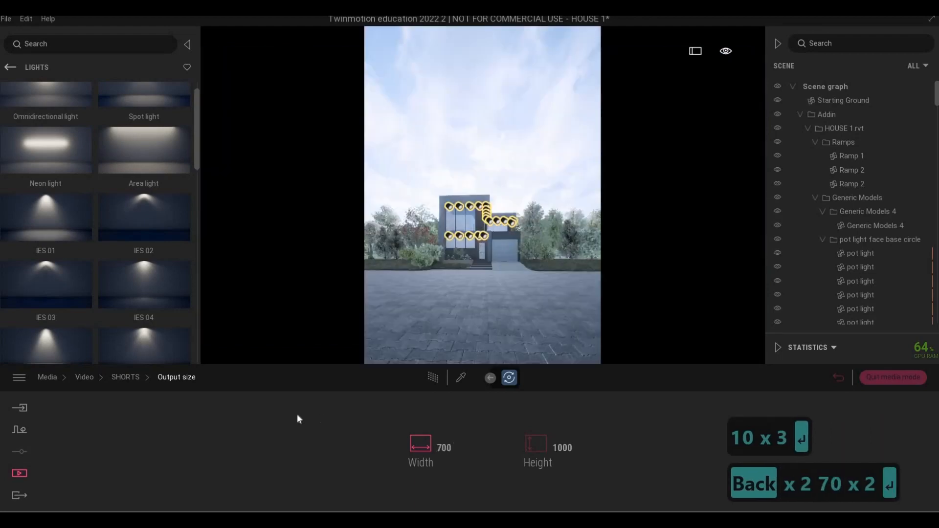
click(128, 377)
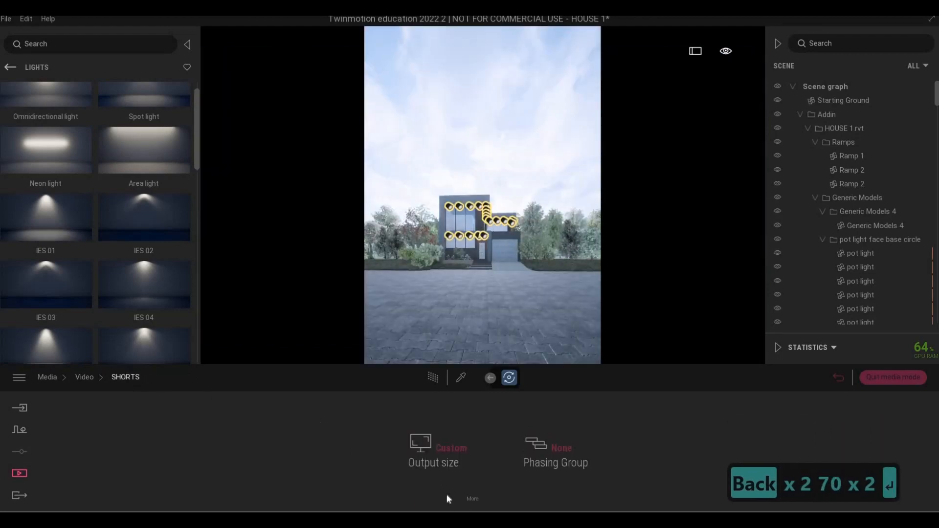
click(86, 378)
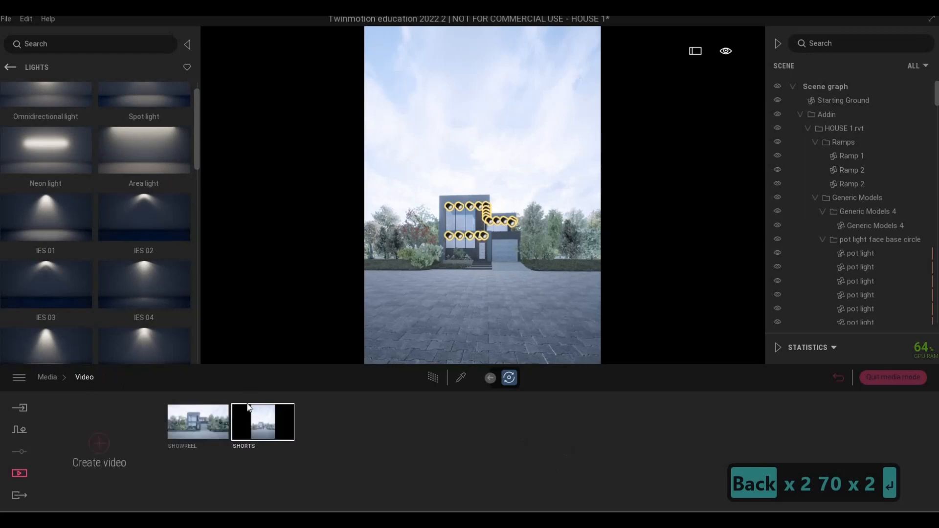
Open the SHORTS timeline and update Part01's first keyframe to a slightly closer frontal view of the house
double_click(269, 422)
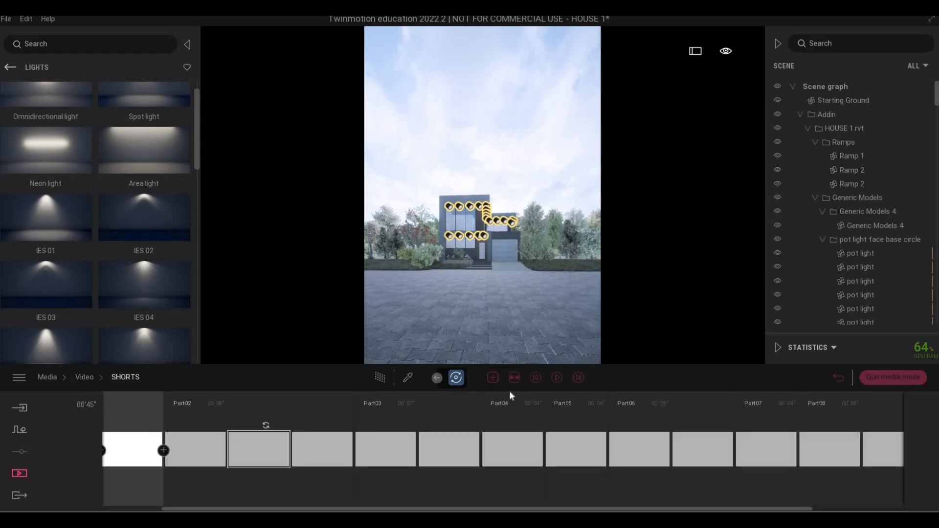
click(557, 377)
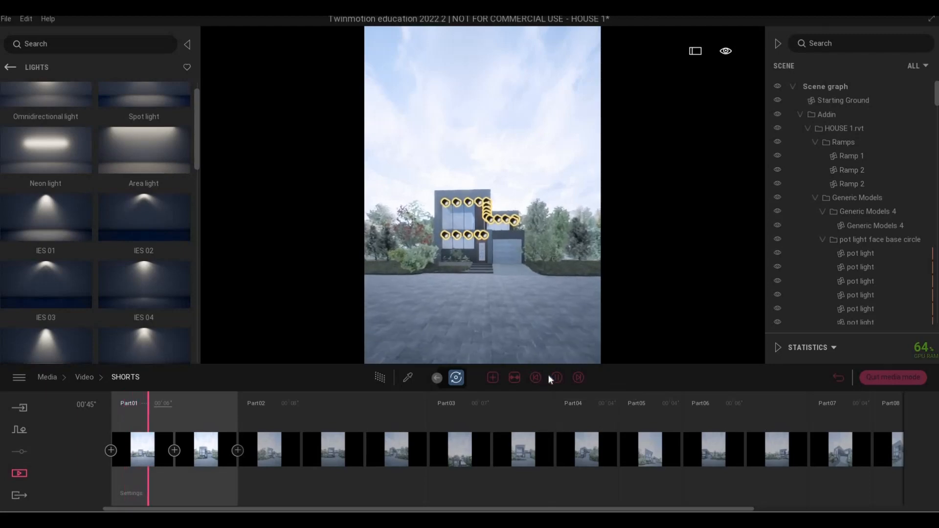
click(140, 433)
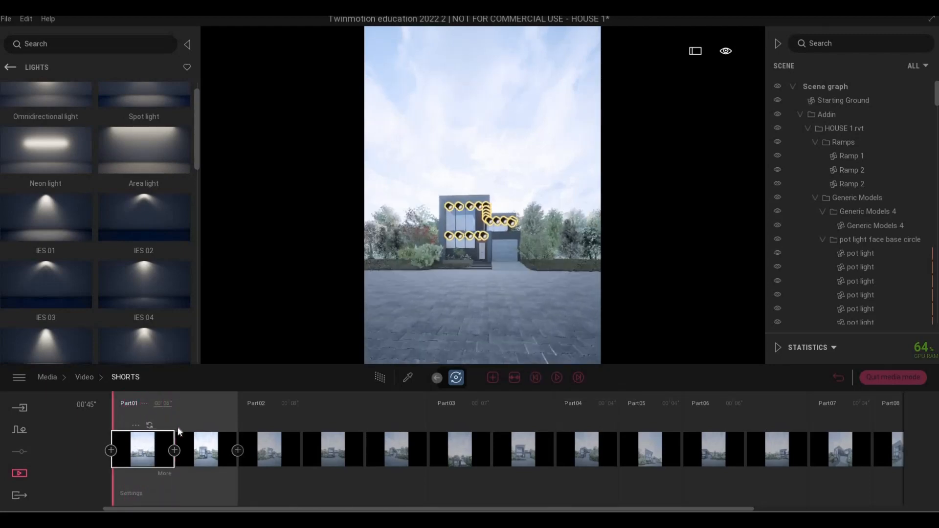
key(w)
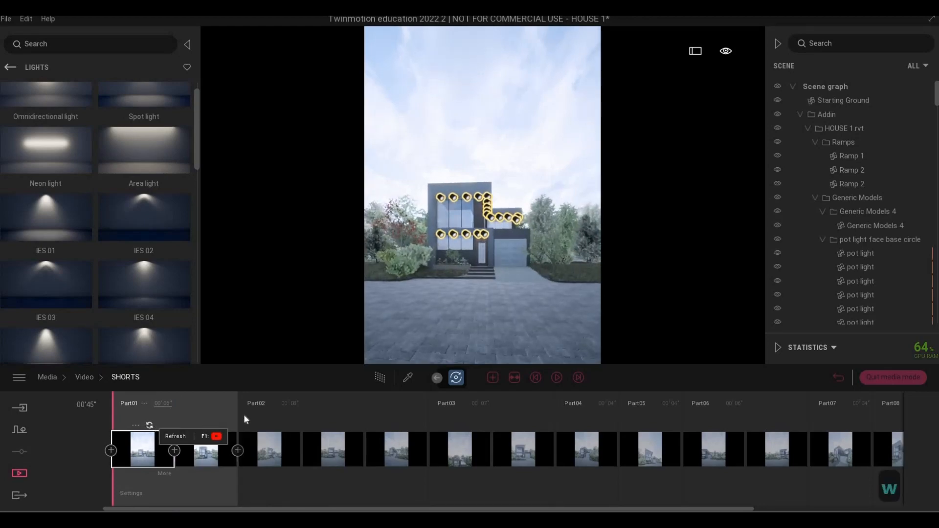
Update Part01's second keyframe to a closer frontal view filling the portrait frame with the house, and play back the video
key(w)
key(w)
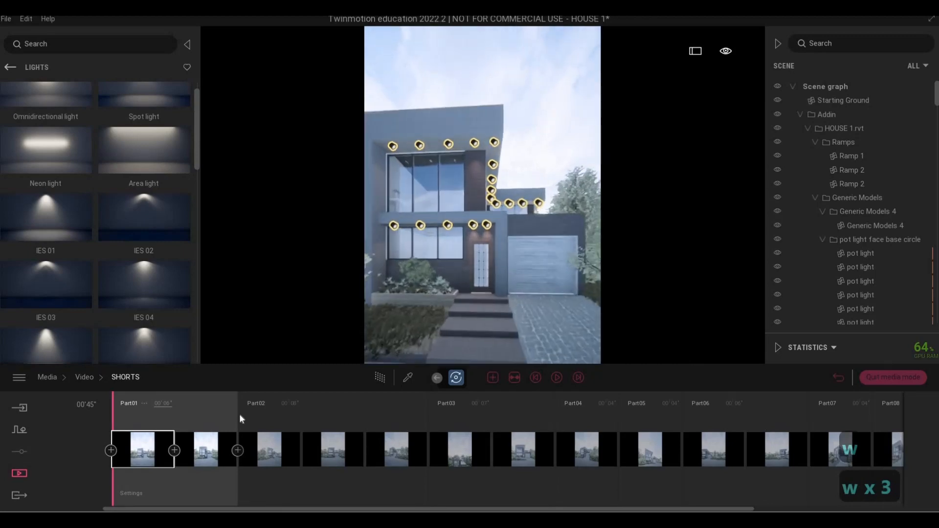
key(s)
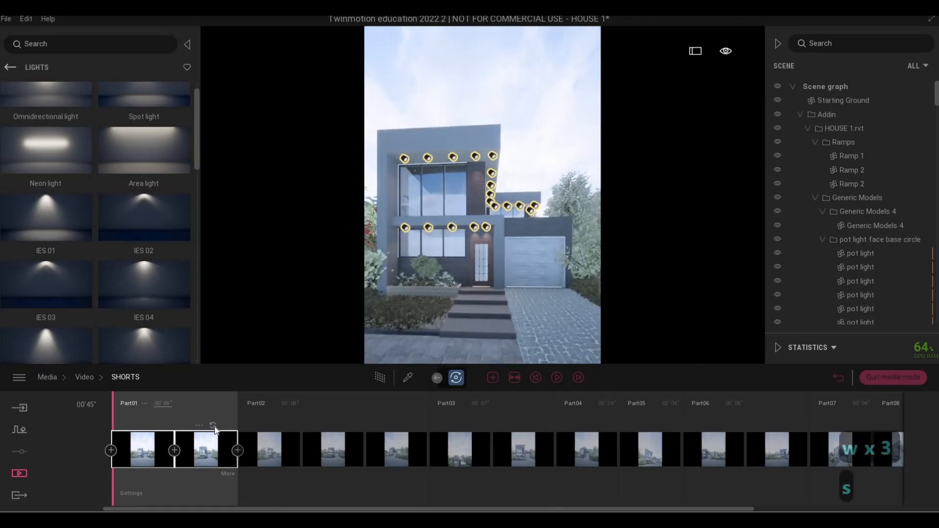
click(214, 426)
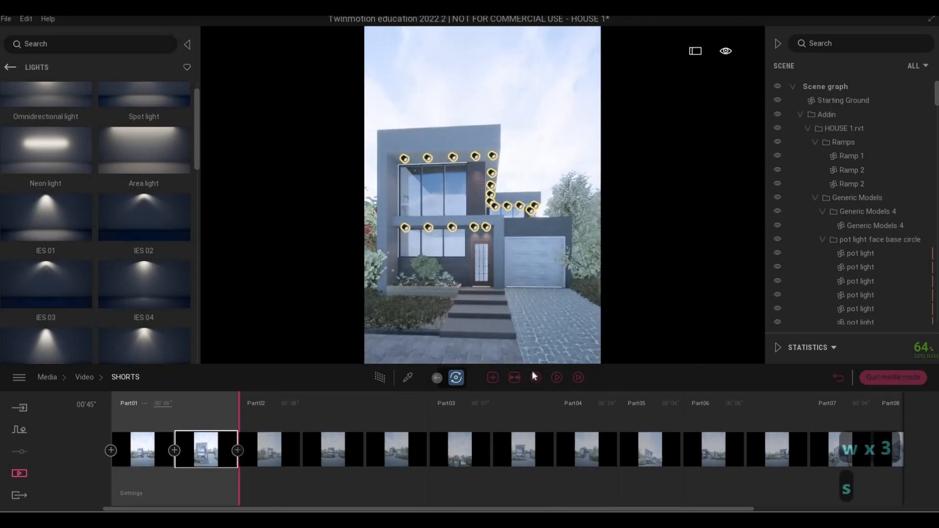
click(556, 377)
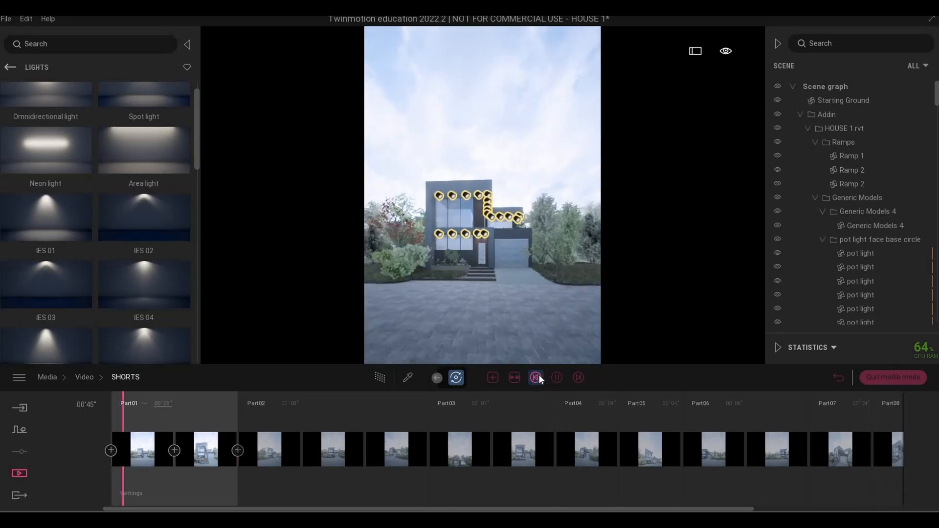
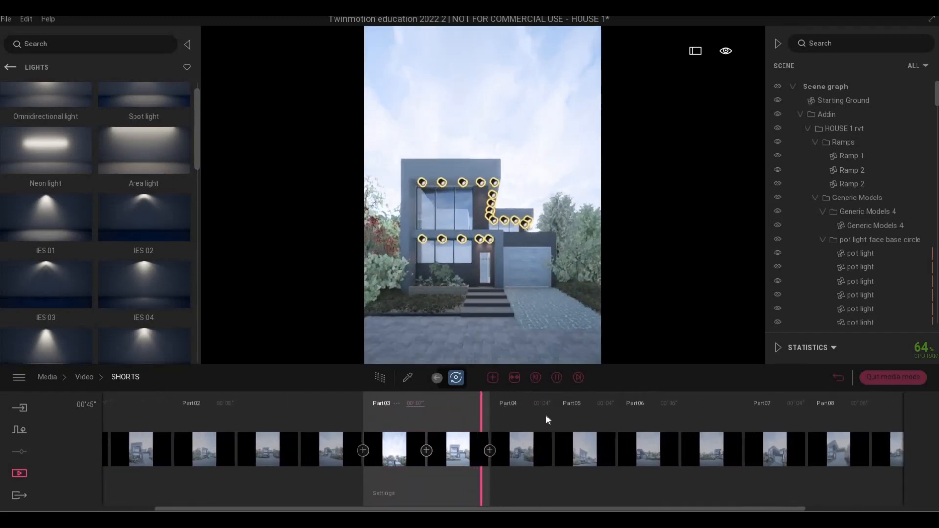
Update Part04's keyframe in the SHORTS timeline to a closer angled view of the house and driveway
click(555, 377)
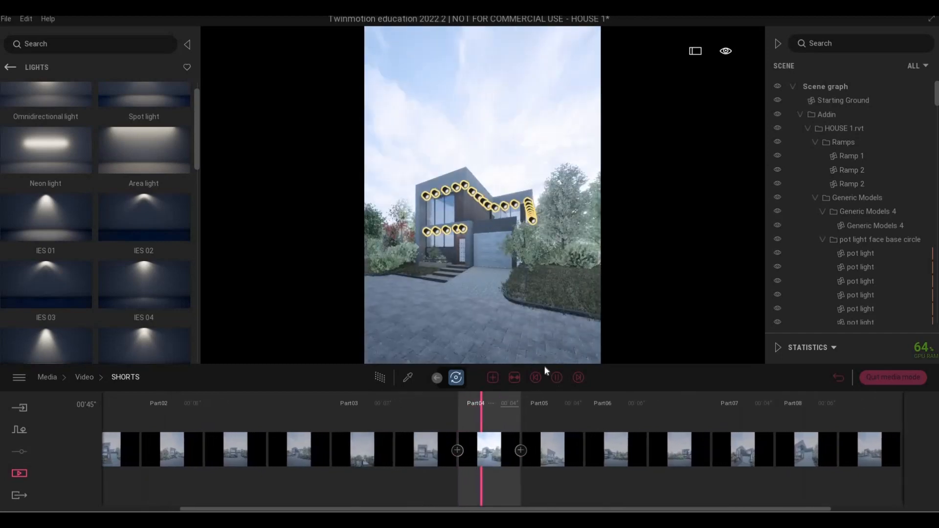
key(w)
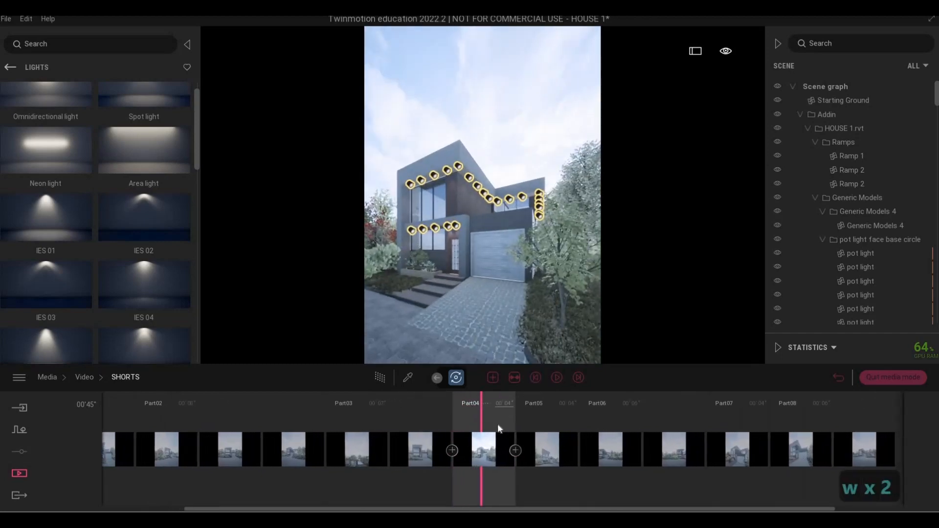
click(492, 423)
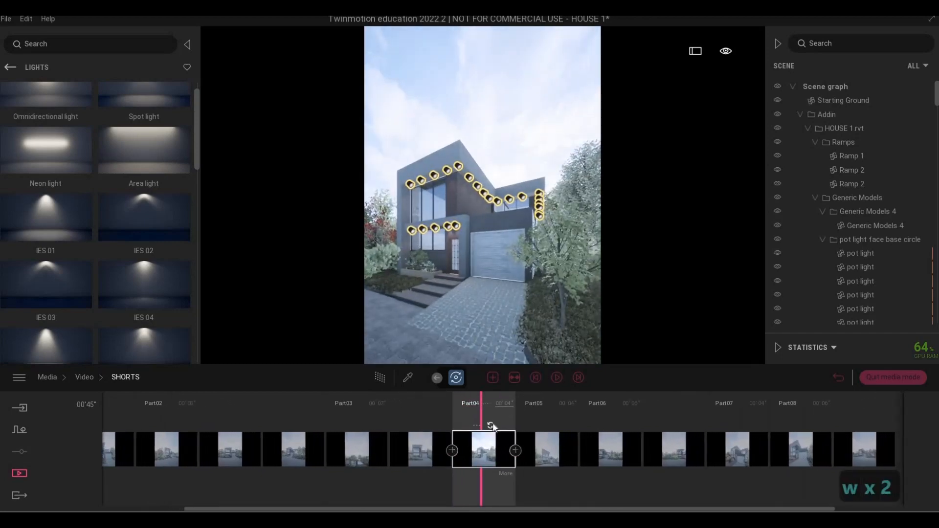
Reframe Part05's keyframe to a closer low-angle view with the house centred behind the front shrubs
click(556, 377)
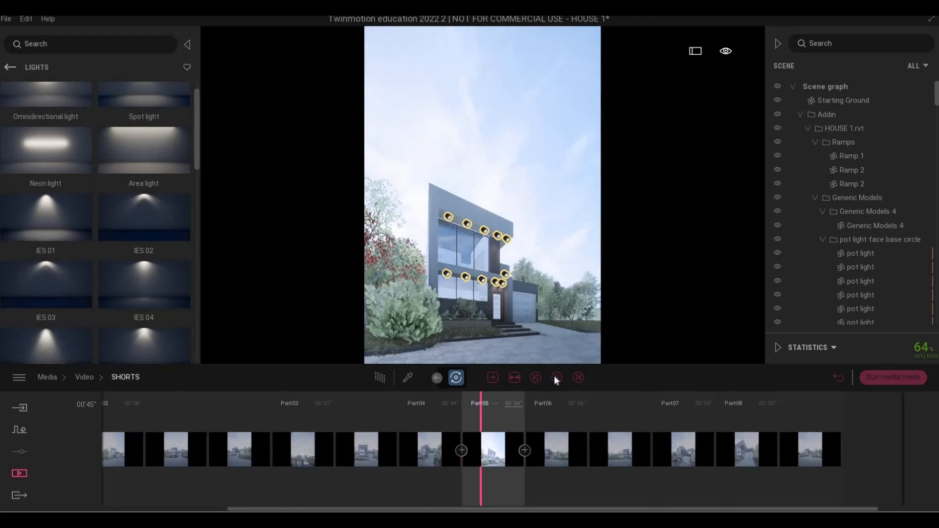
key(d)
key(w)
key(d)
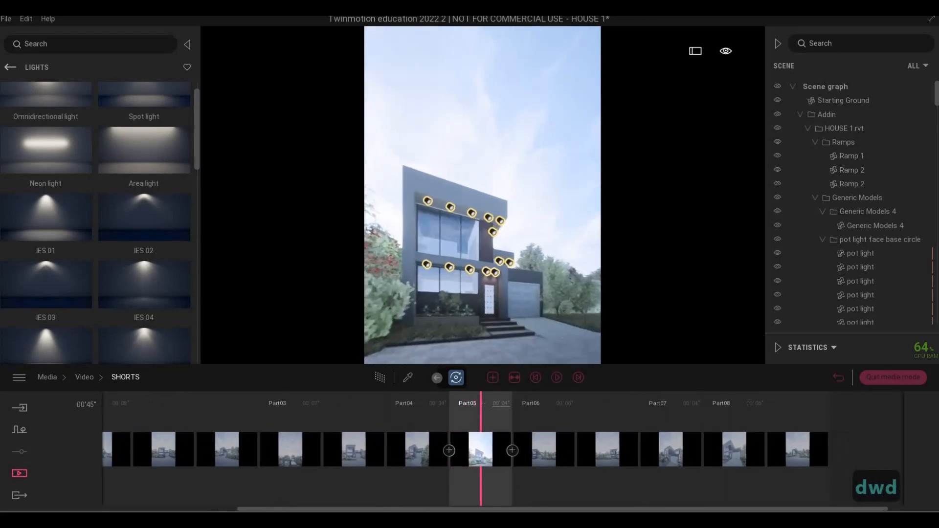
key(s)
key(a)
key(w)
key(e)
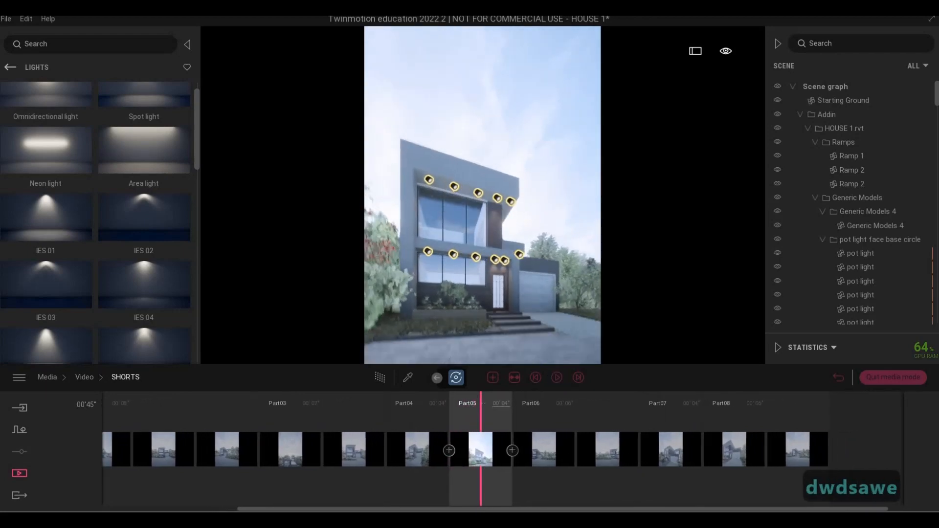
key(a)
key(q)
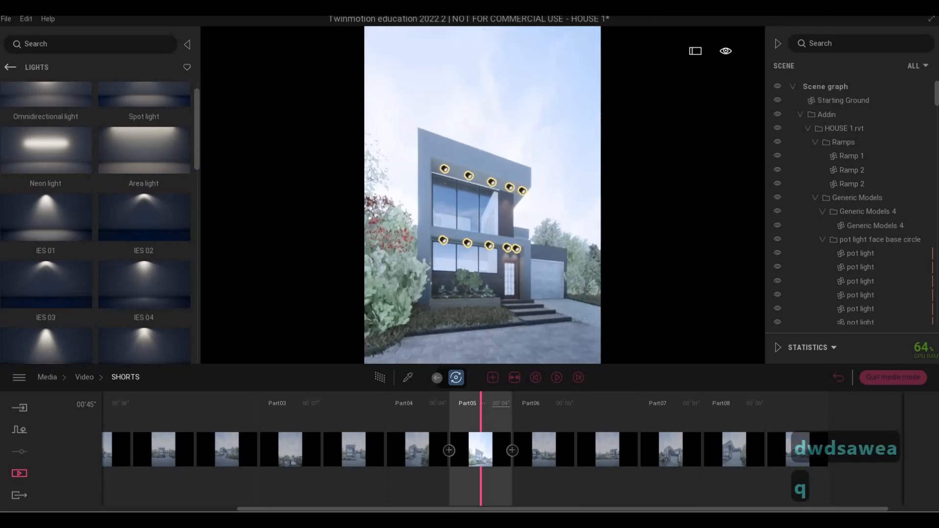
key(s)
key(a)
key(d)
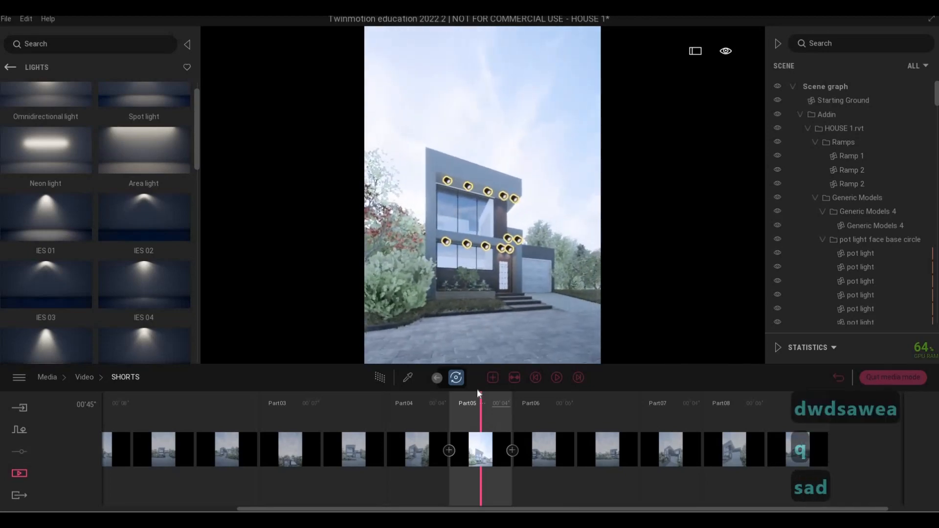
Update Part06's first keyframe to a view past the garage edge, facing the side lawn and trees
click(557, 378)
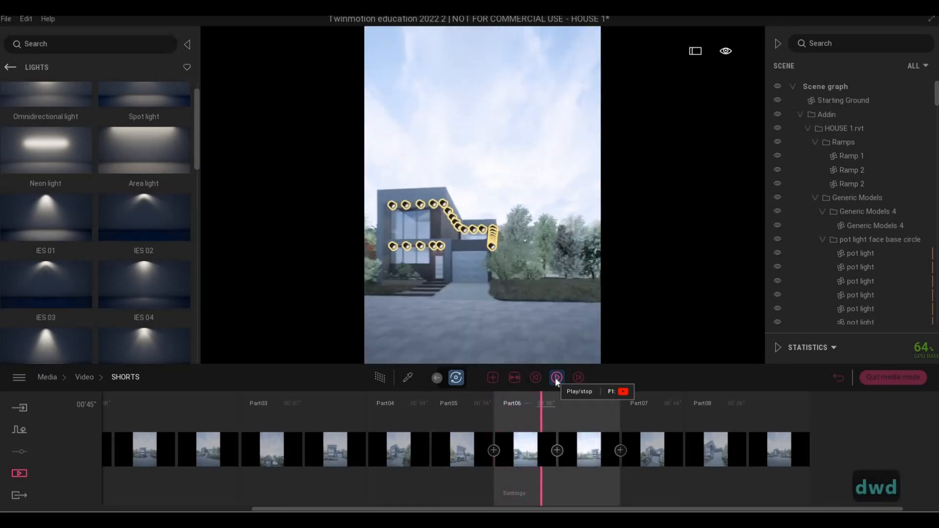
key(d)
key(w)
key(d)
key(d)
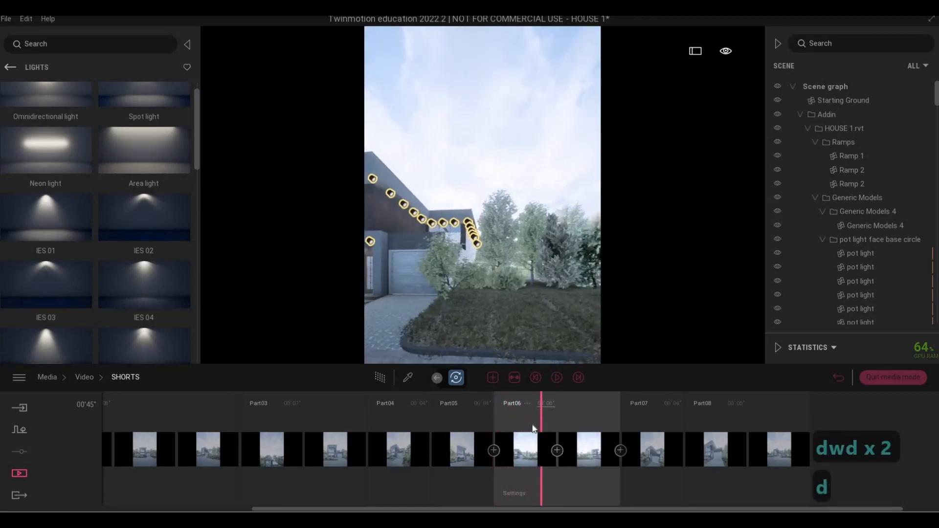
key(d)
key(d)
click(532, 426)
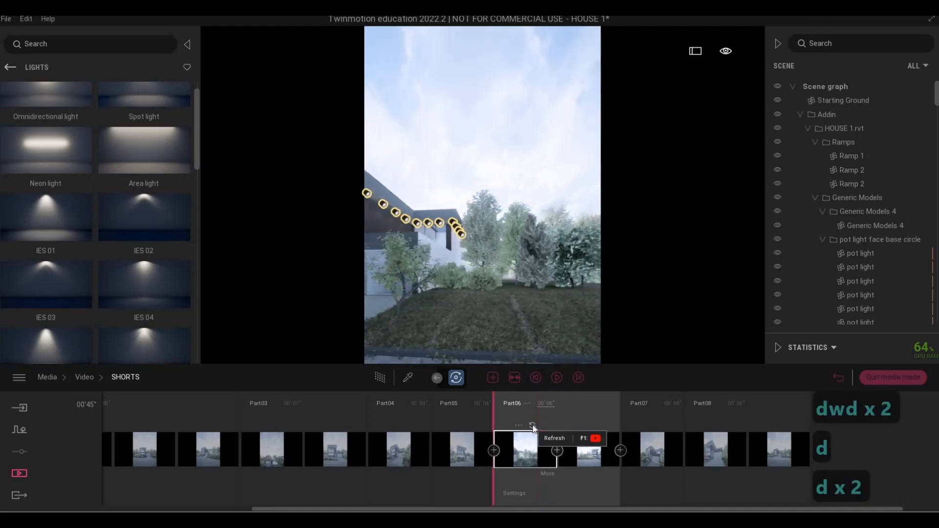
Update Part06's second keyframe to a sideways-shifted view of the front shrubs with the edge of the house facade
key(a)
key(d)
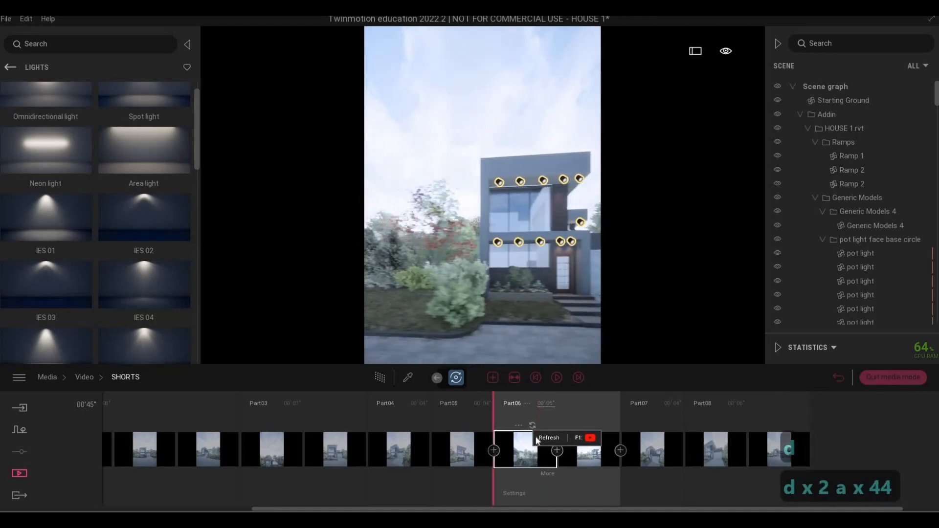
key(a)
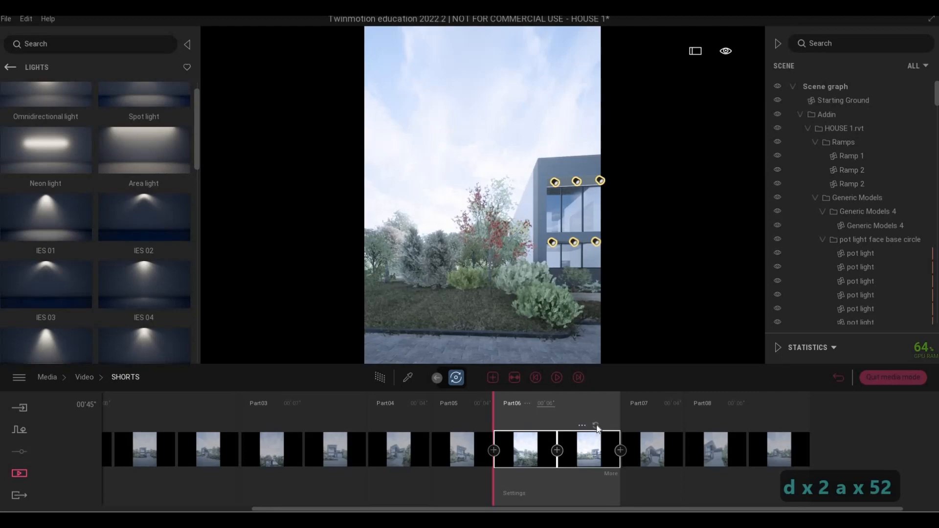
click(596, 427)
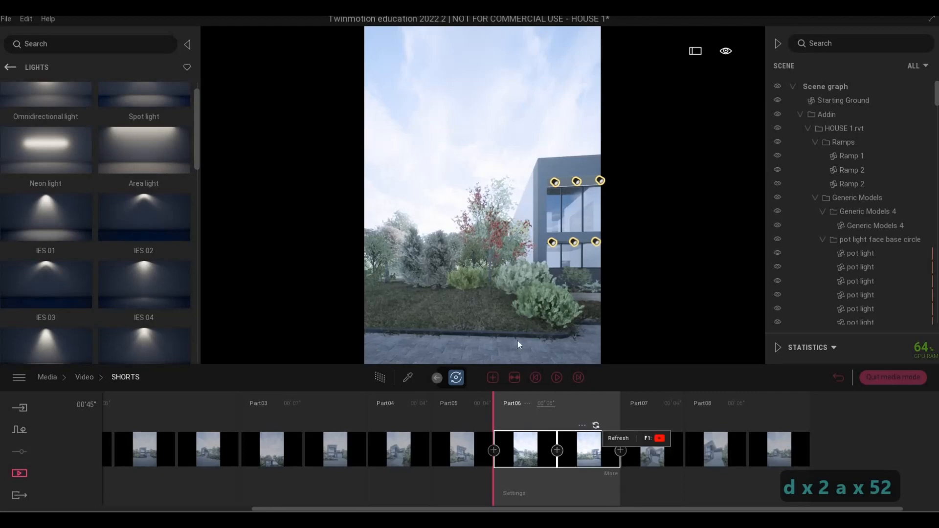
Bring both Part06 keyframes closer to the house, from the garage-side lawn to the shrubs beside the facade
click(526, 448)
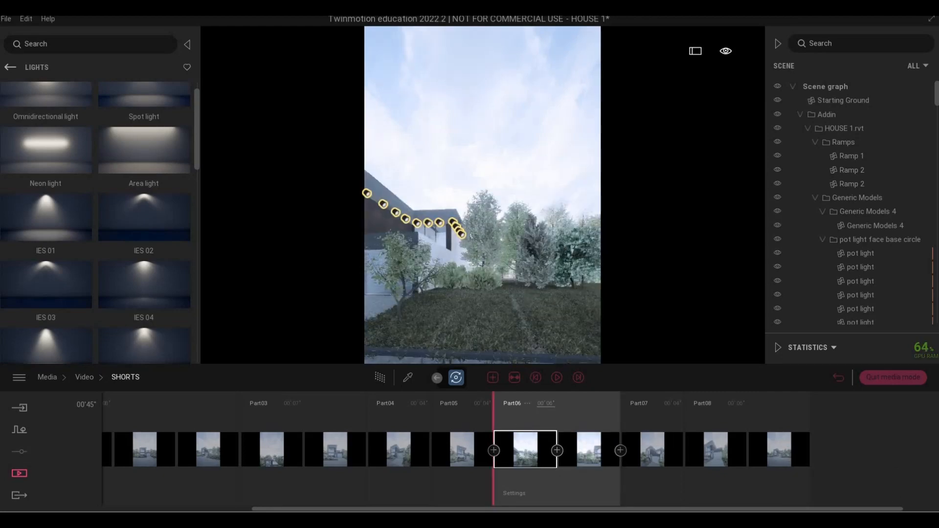
key(a)
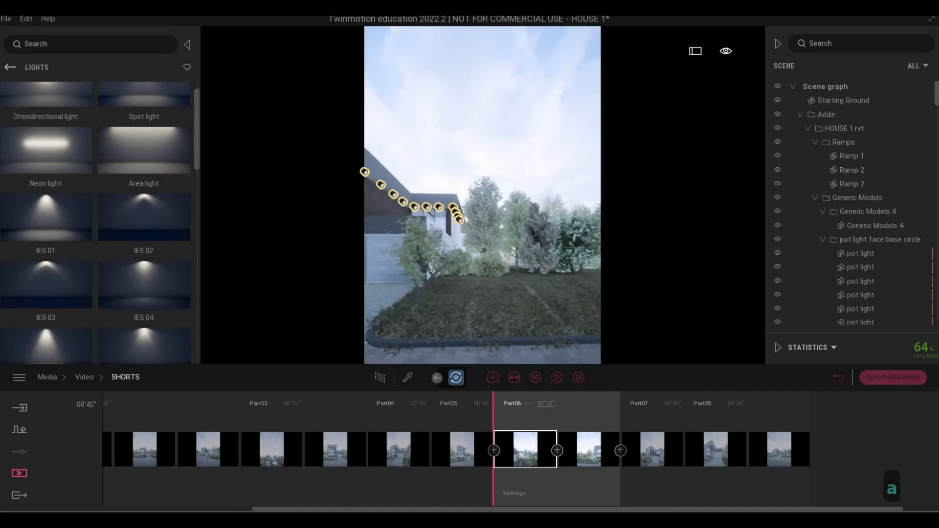
key(a)
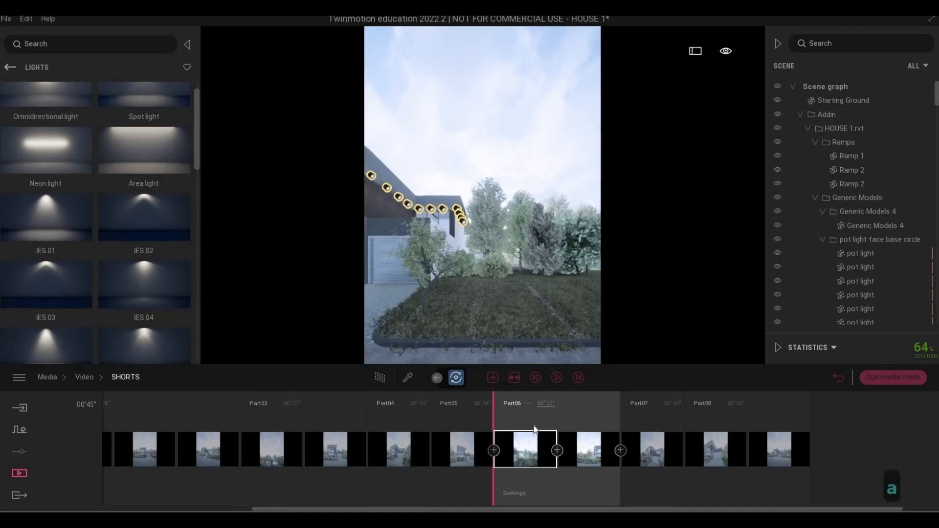
key(a)
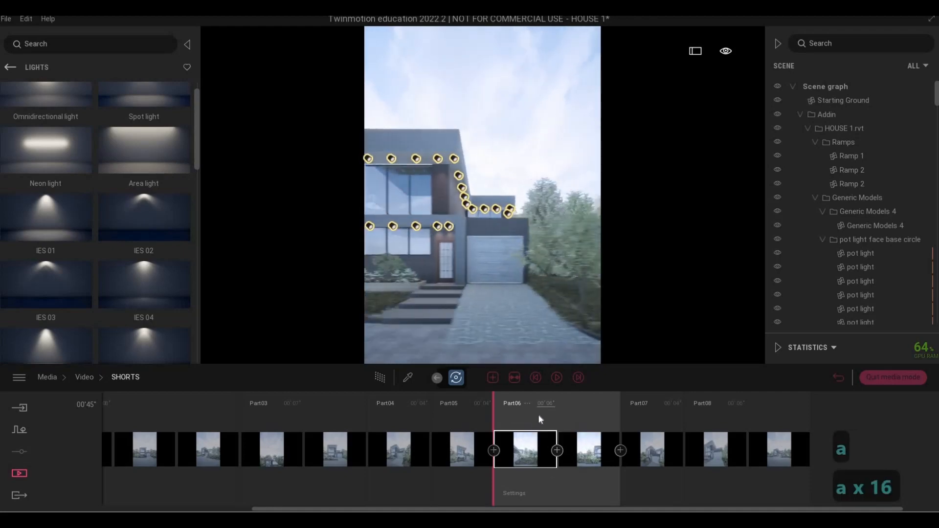
key(a)
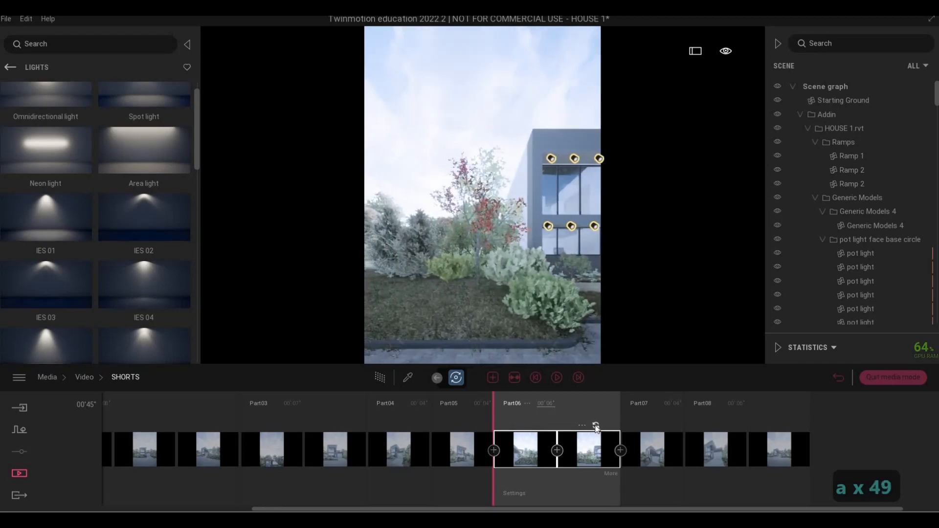
Shift Part06's first keyframe slightly further past the garage, and play the video through to Part08
click(537, 377)
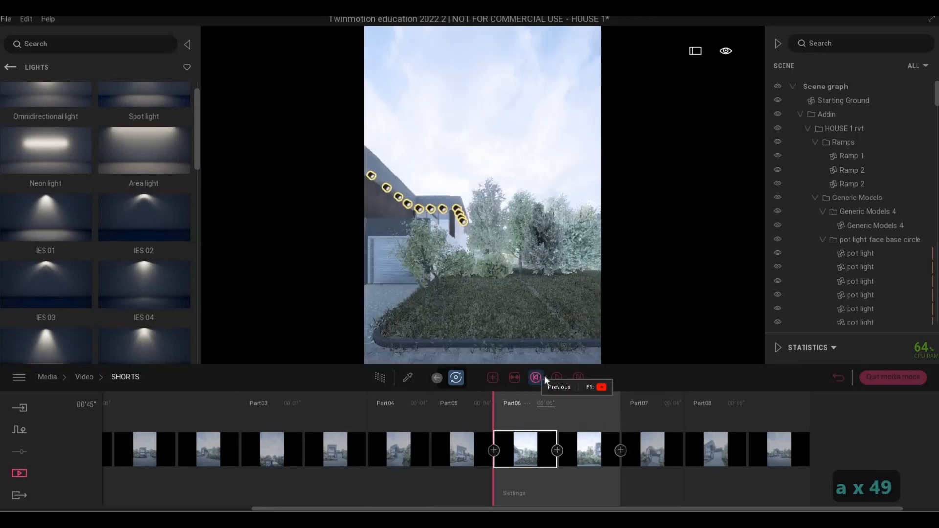
key(d)
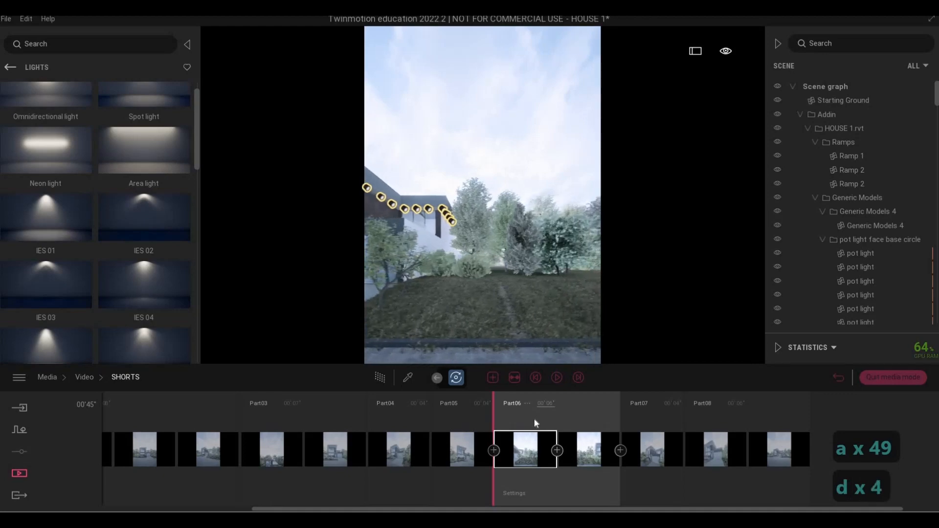
click(553, 377)
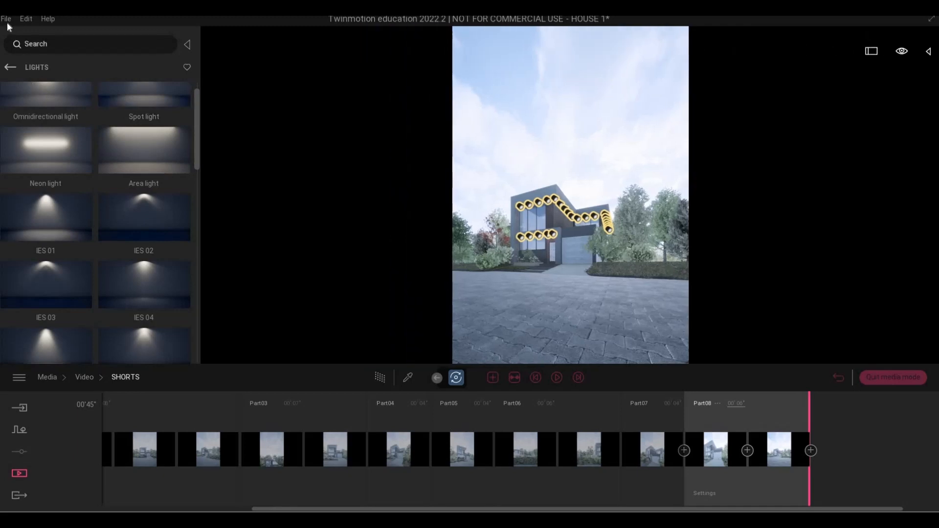
Save the HOUSE 1 project
click(28, 99)
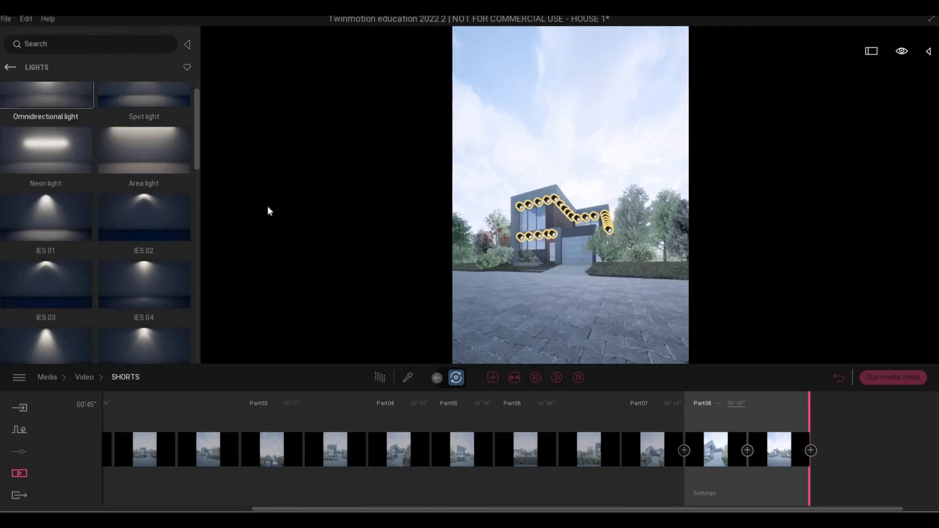
key(F1)
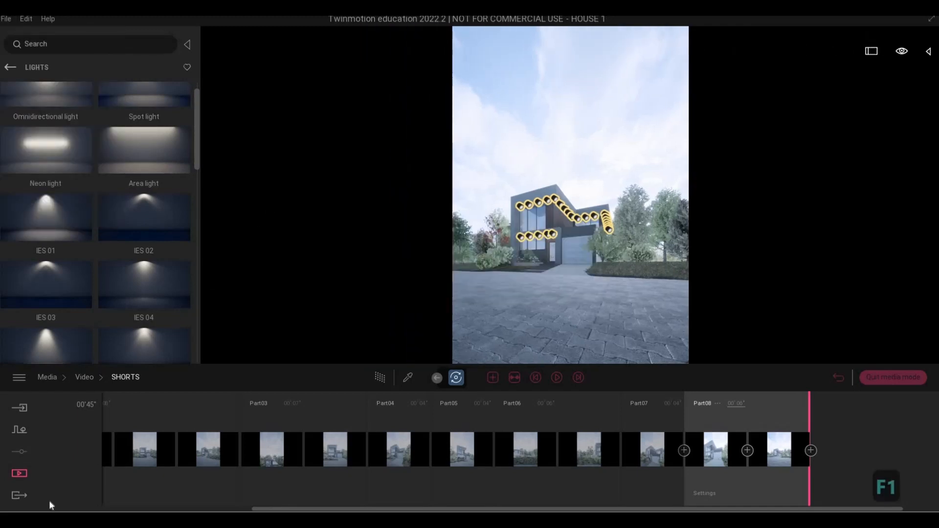
Open the export settings, select all images for export, and open the video selection
click(20, 494)
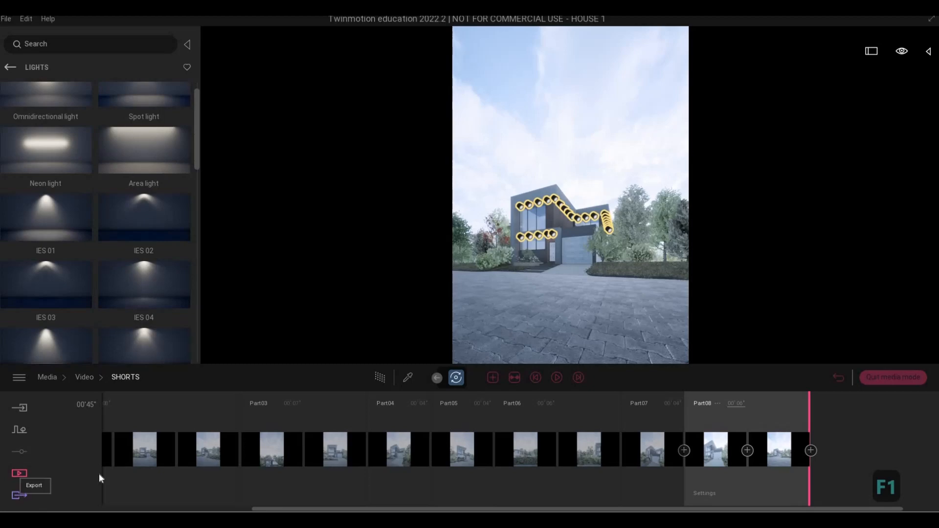
click(146, 449)
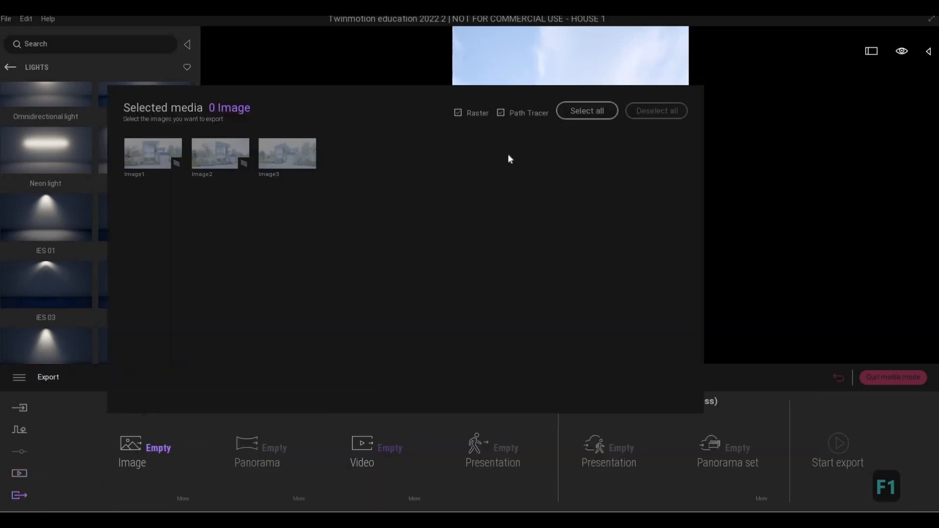
click(175, 450)
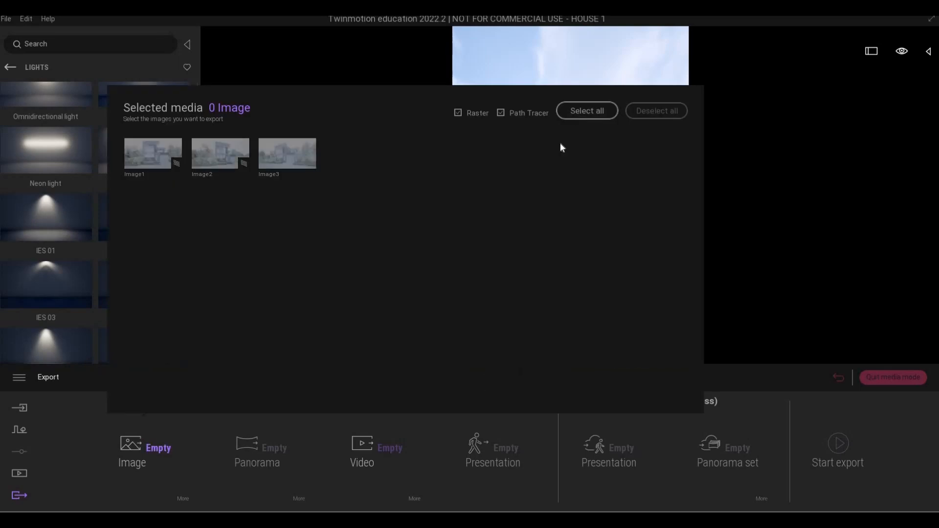
click(370, 444)
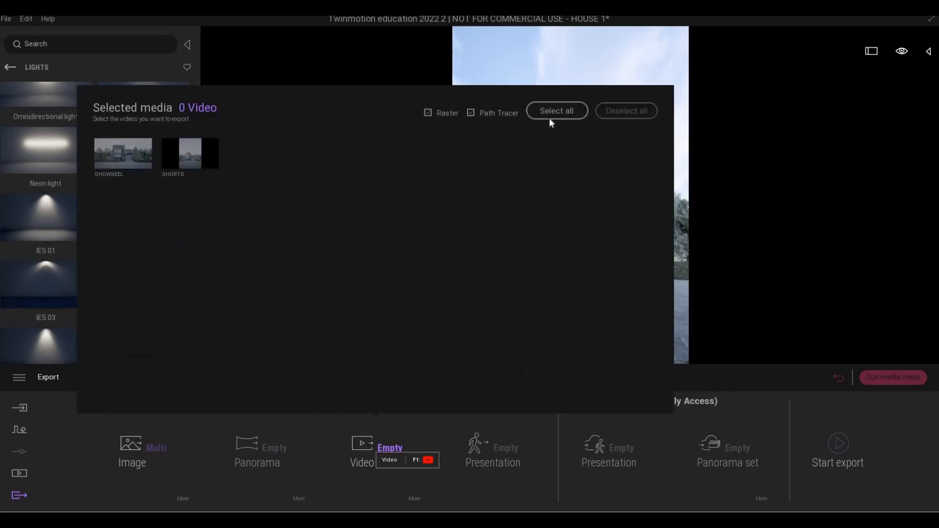